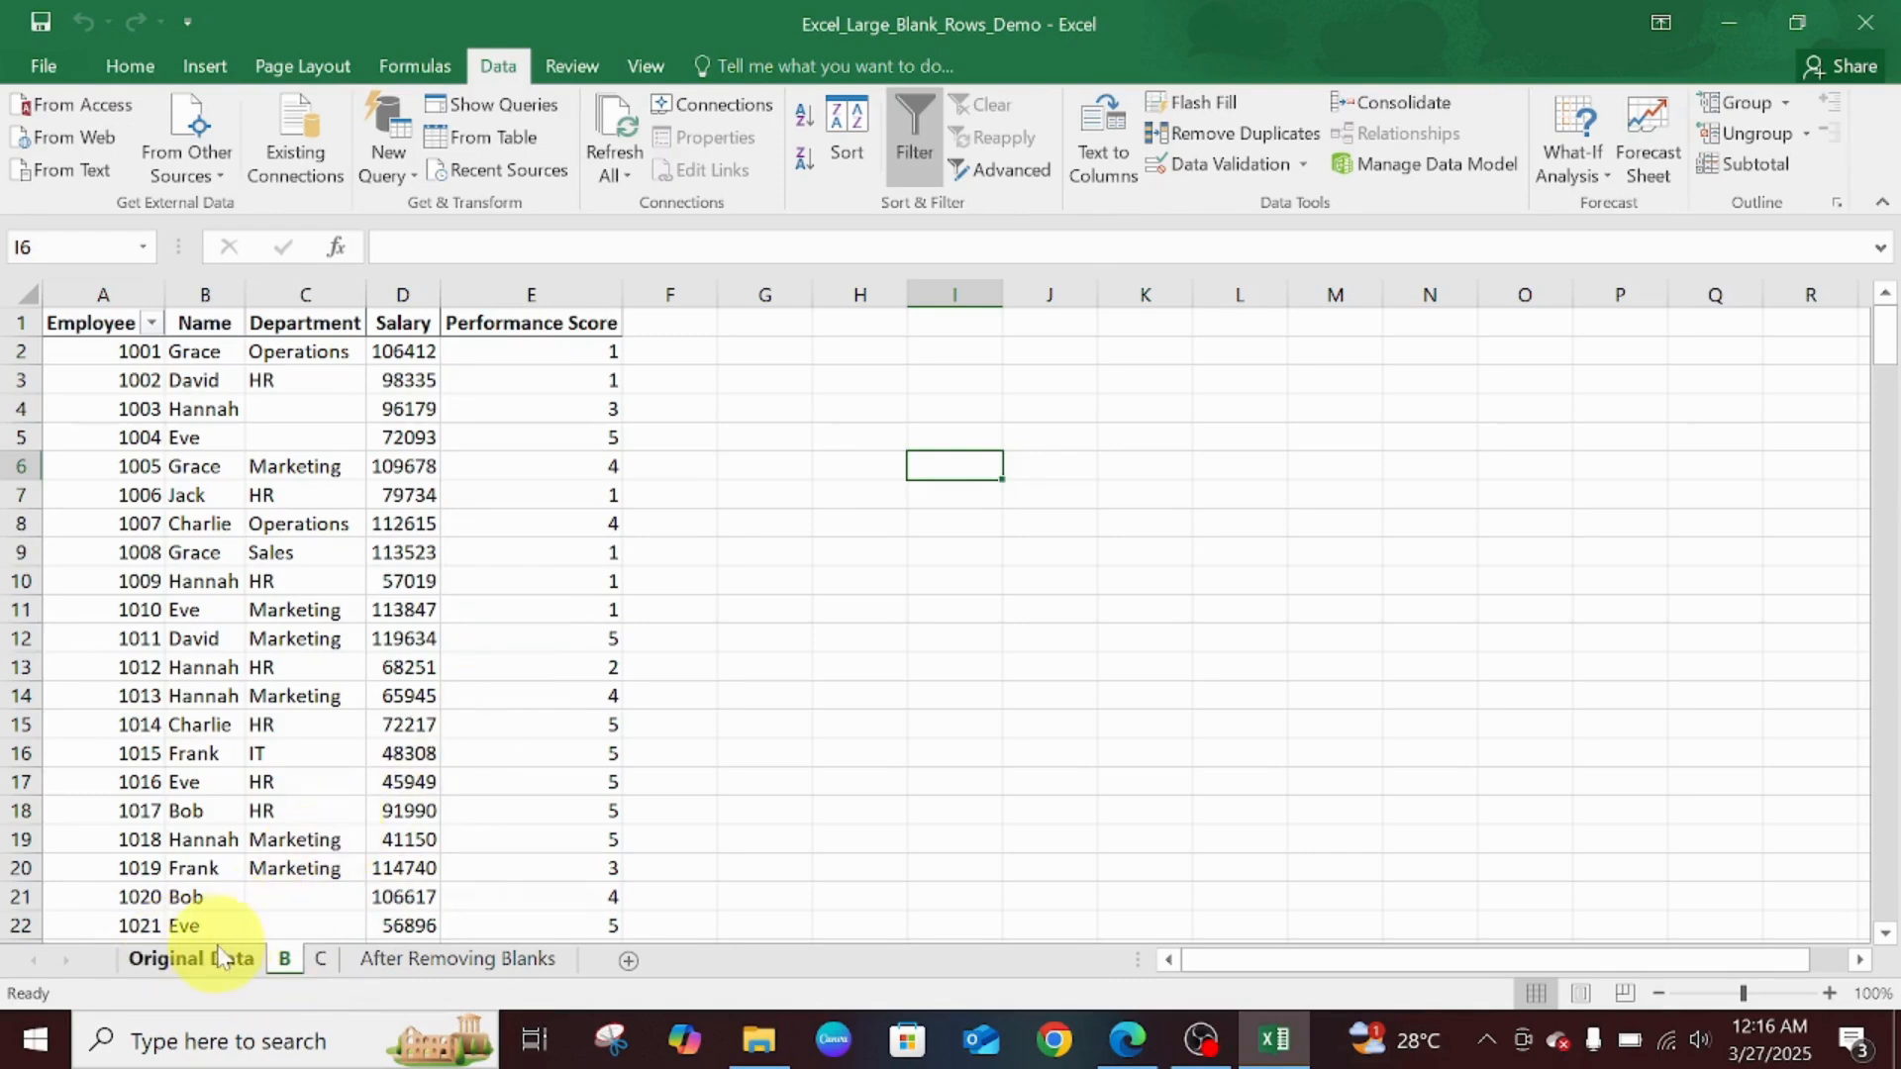
# - Open the Original Data sheet with the employee table
pyautogui.click(218, 960)
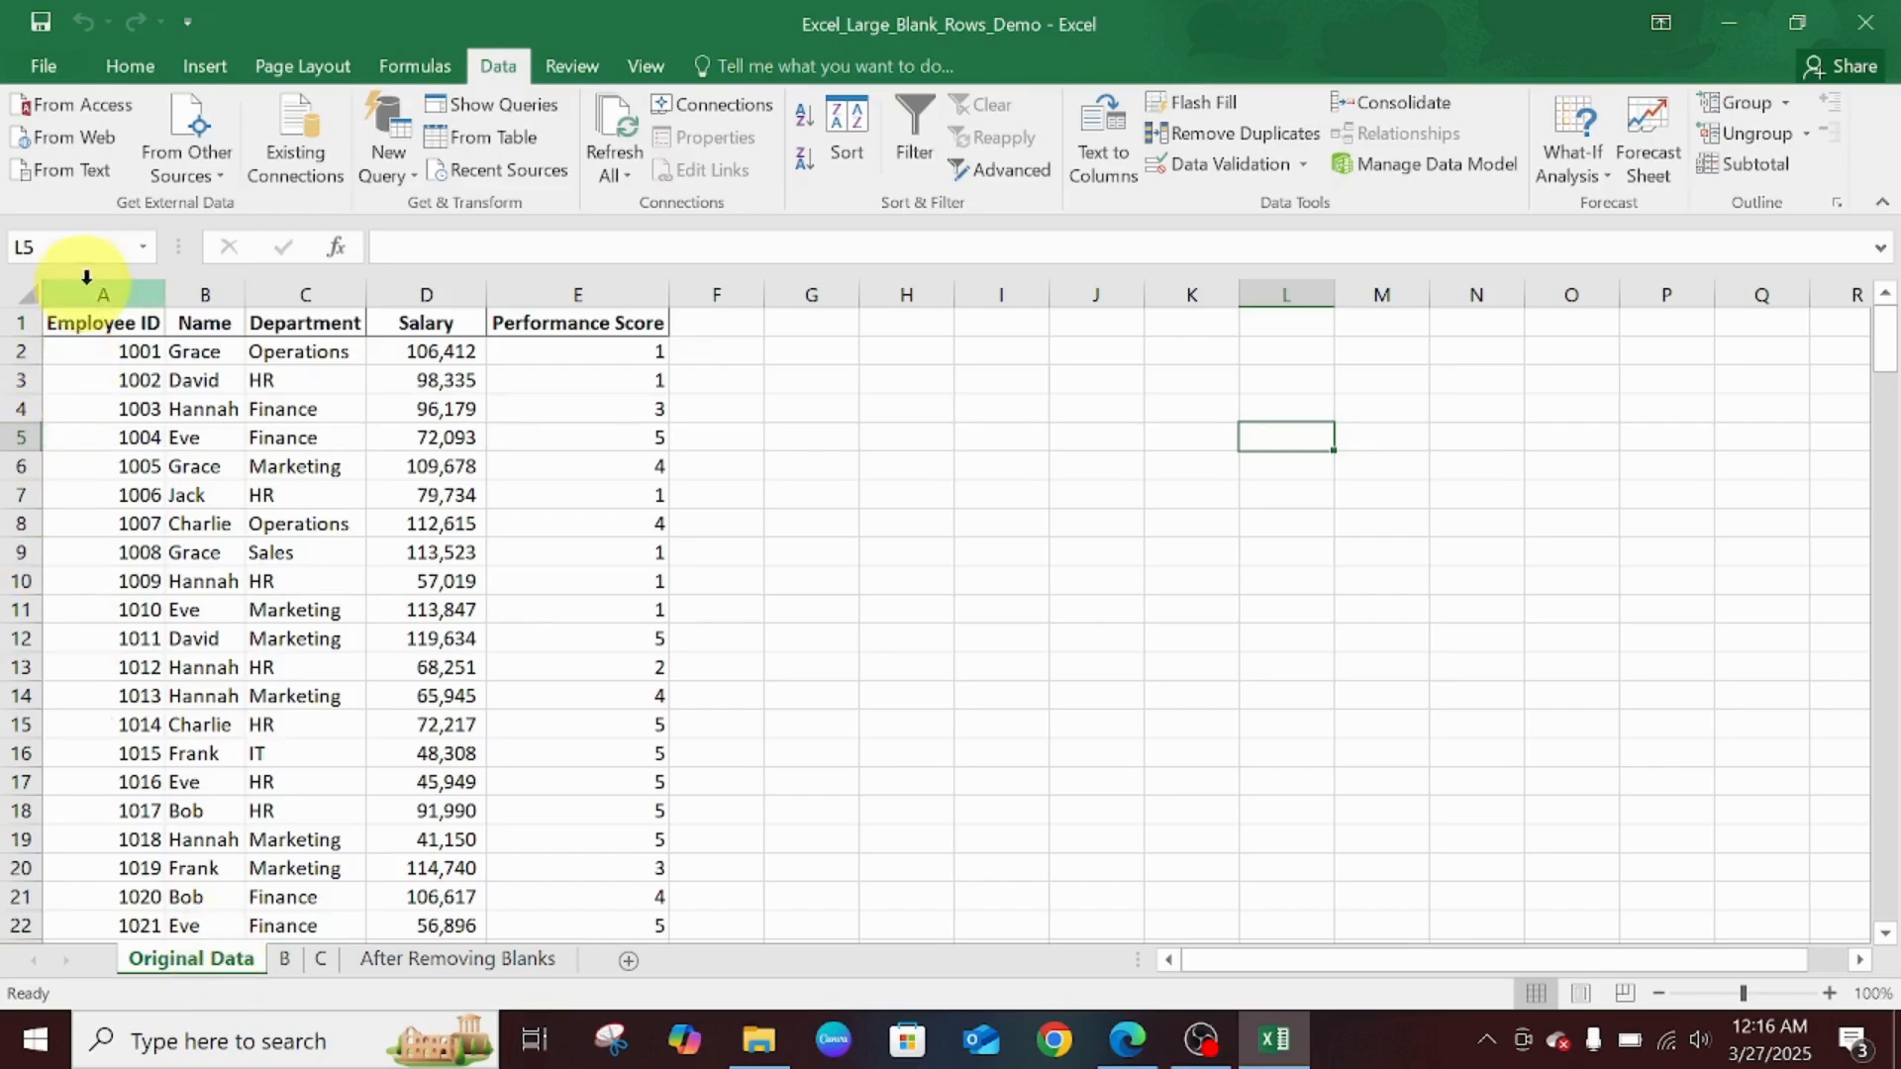
pyautogui.click(203, 295)
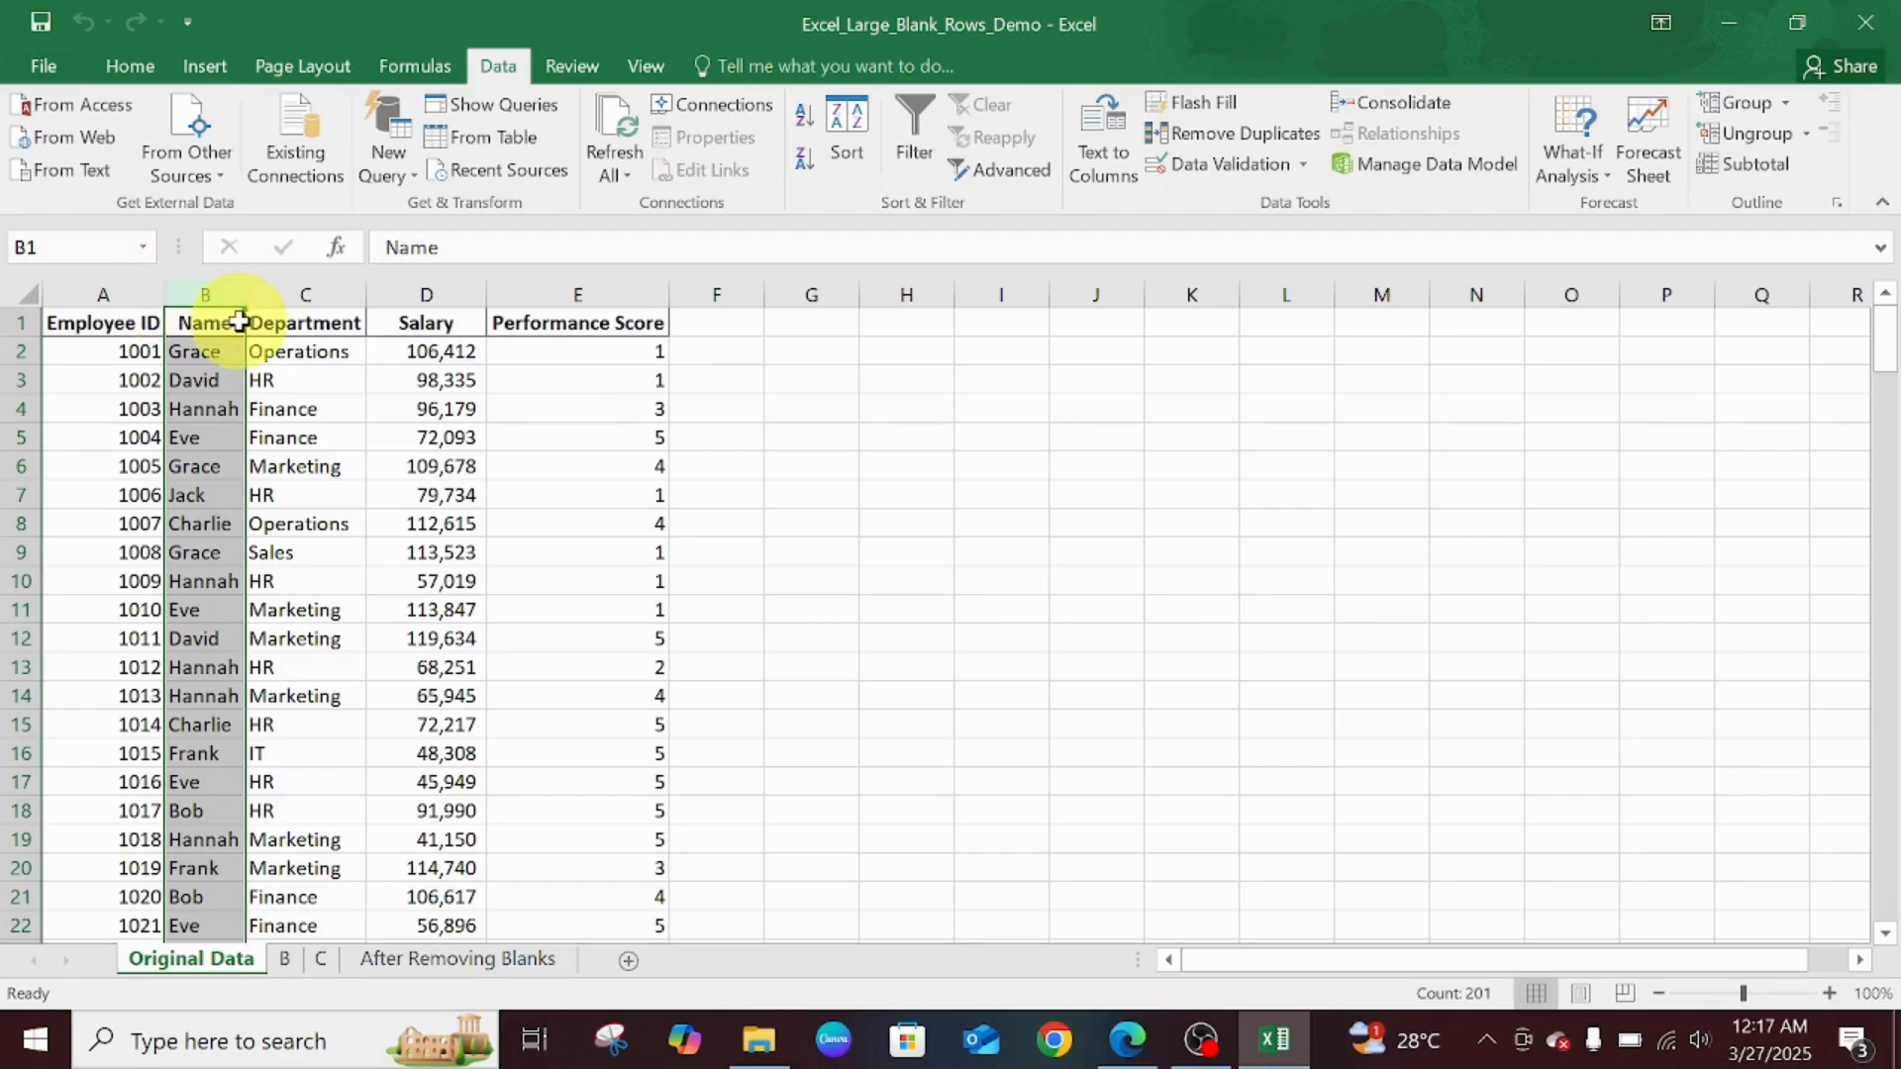
pyautogui.moveTo(240, 322); pyautogui.dragTo(272, 272)
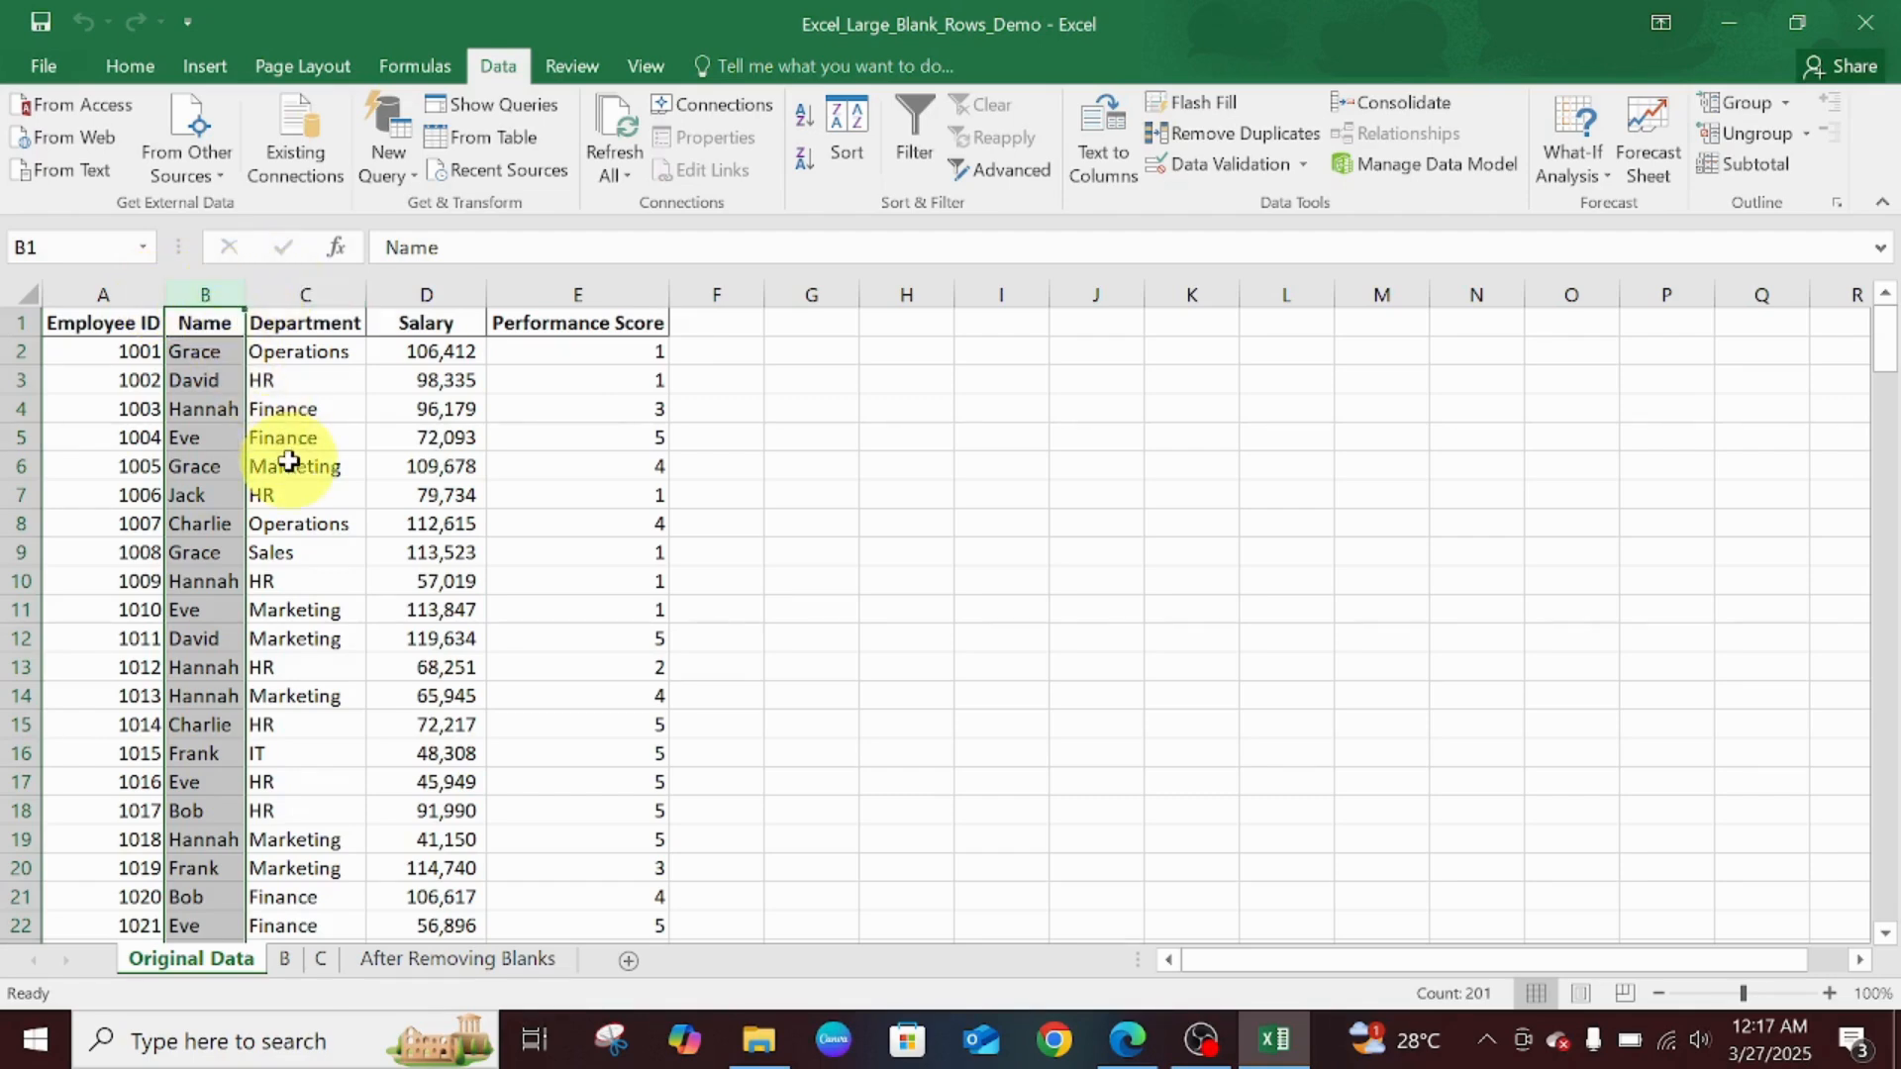
pyautogui.keyDown('ctrl'); pyautogui.click(295, 288); pyautogui.keyUp('ctrl')
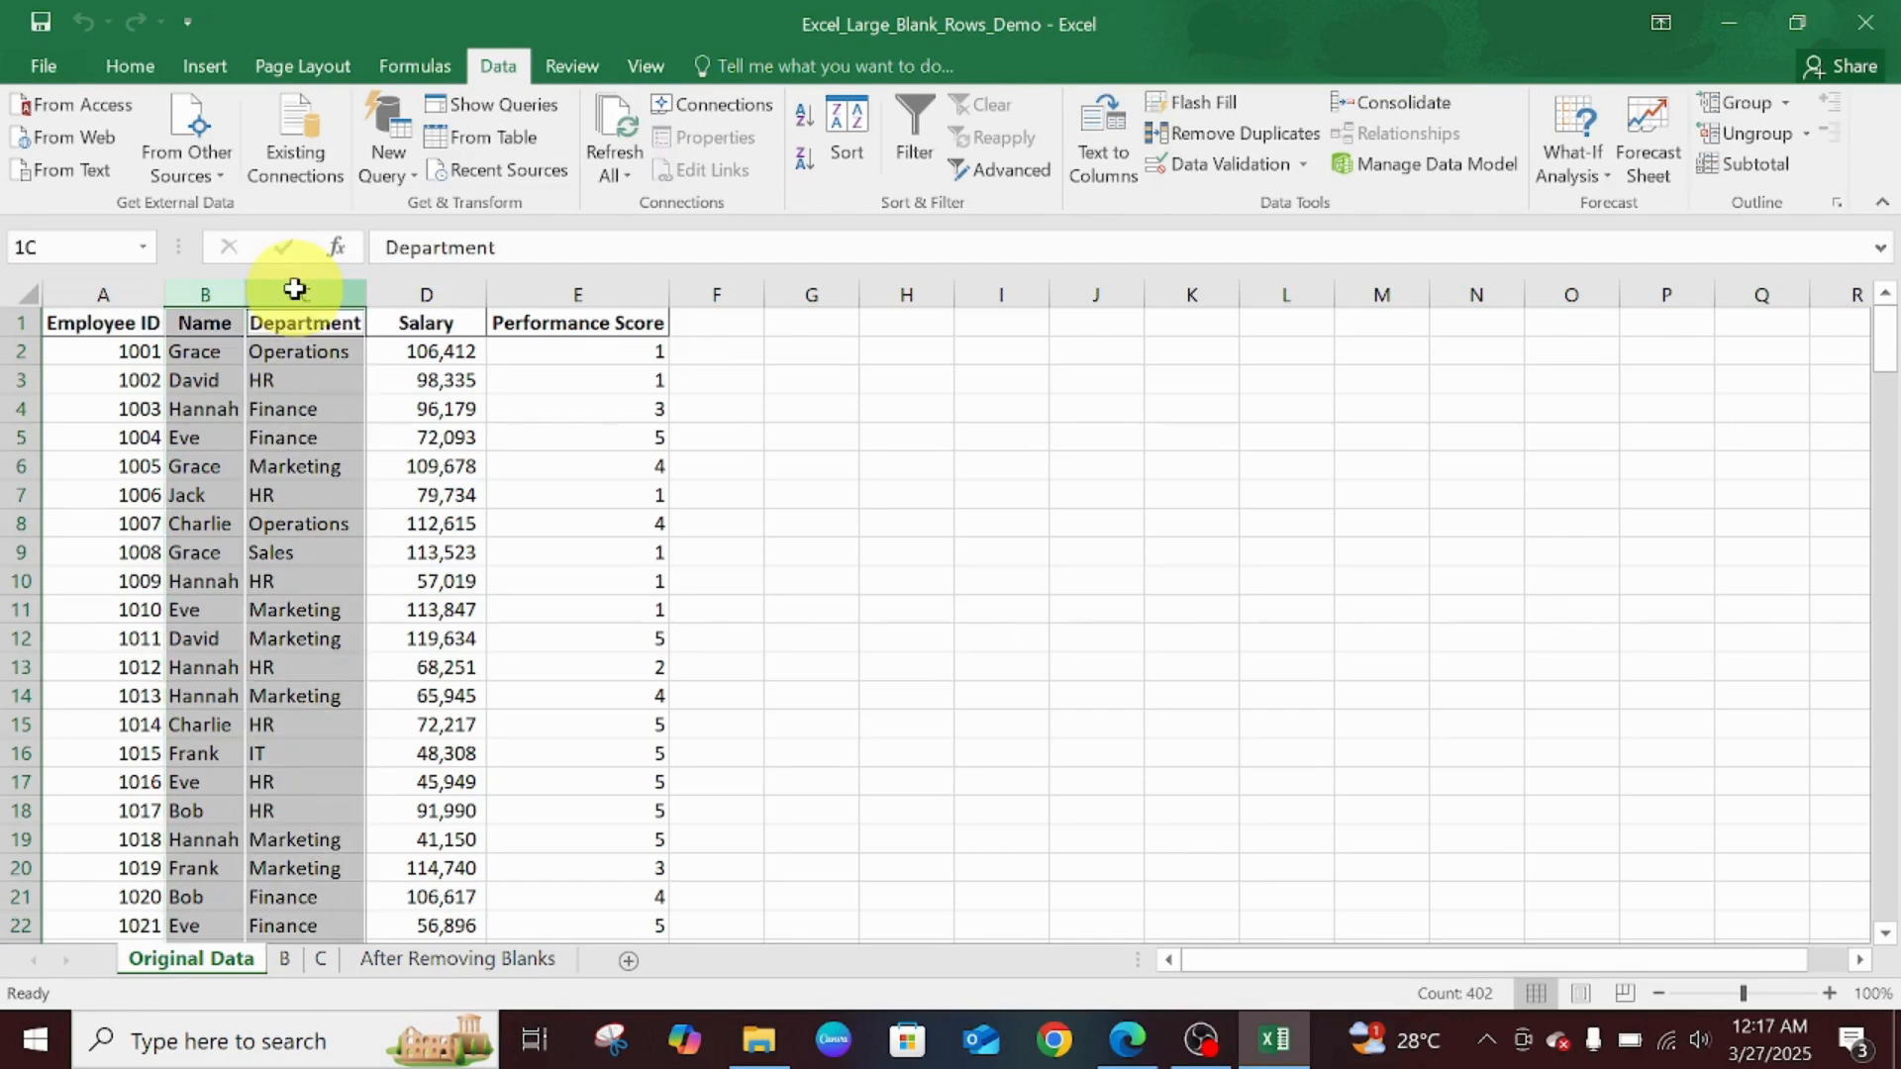
pyautogui.keyDown('ctrl'); pyautogui.click(403, 288); pyautogui.keyUp('ctrl')
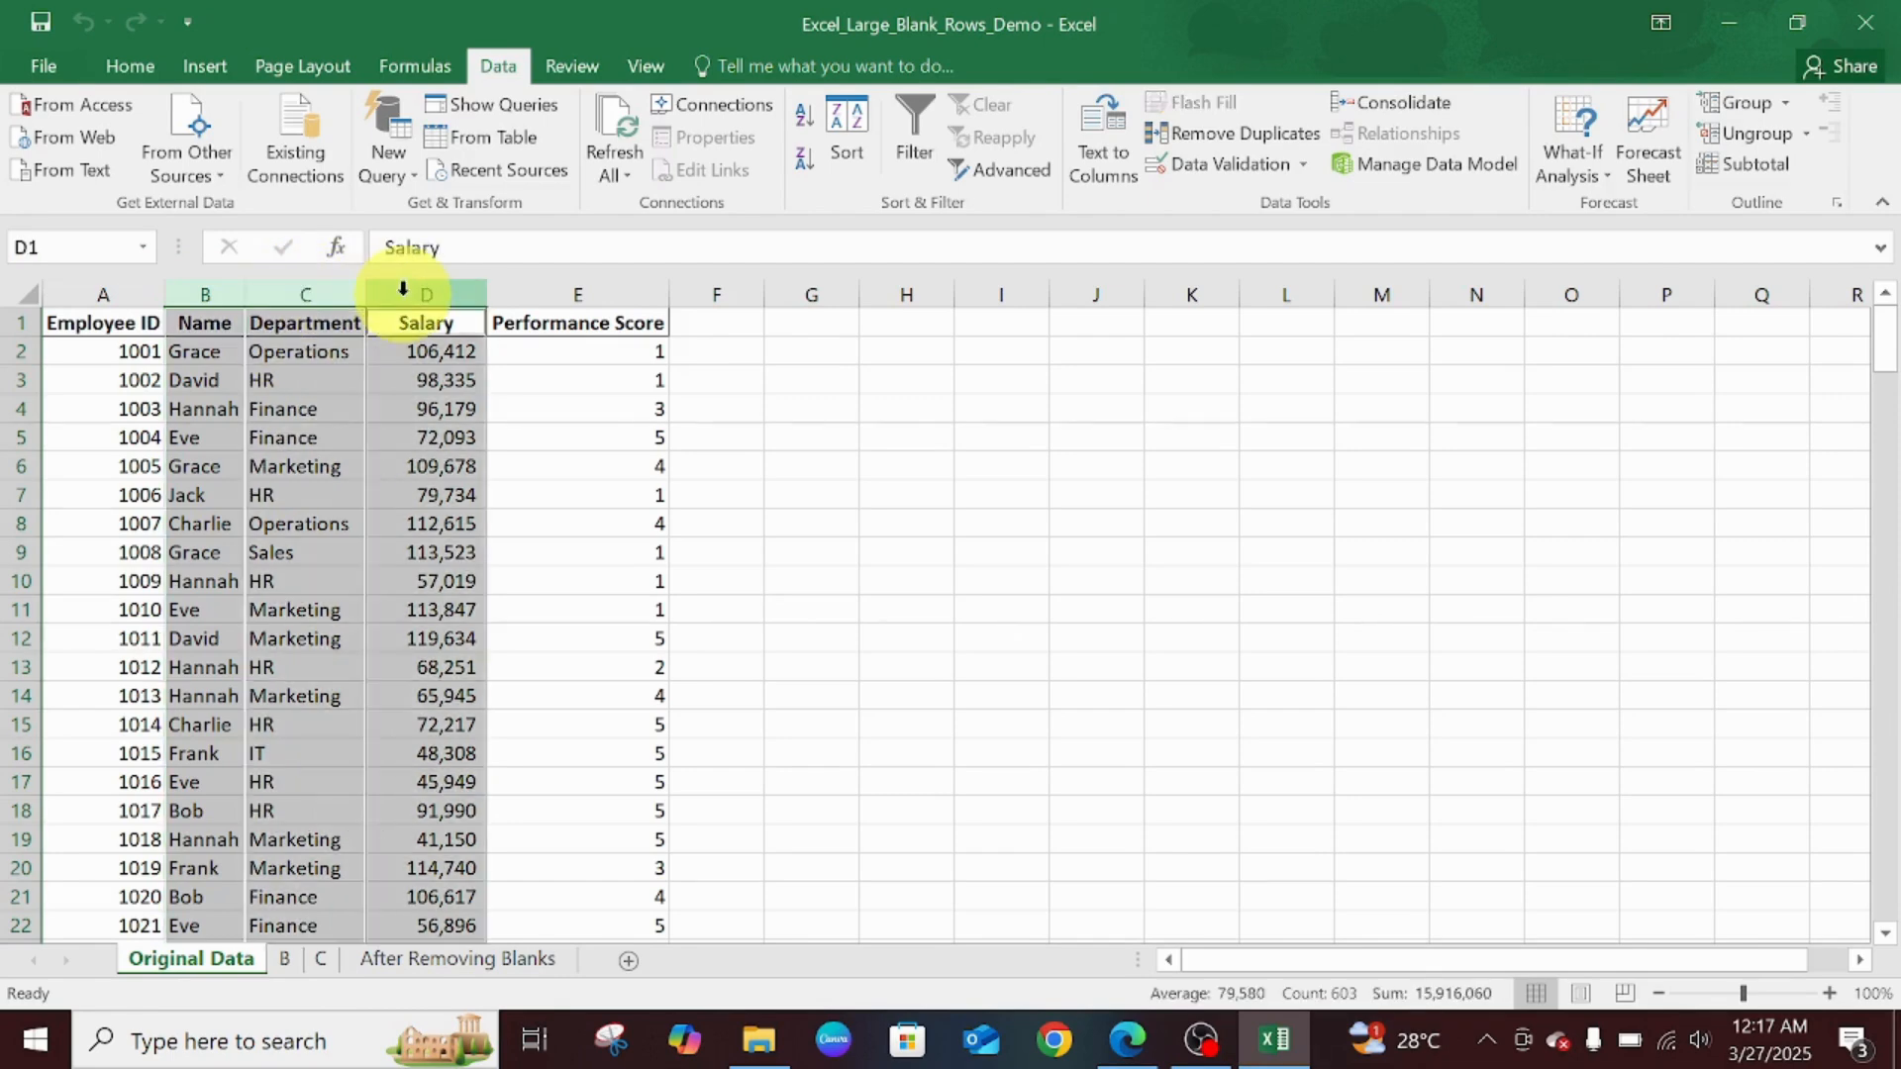
pyautogui.keyDown('ctrl'); pyautogui.click(541, 297); pyautogui.keyUp('ctrl')
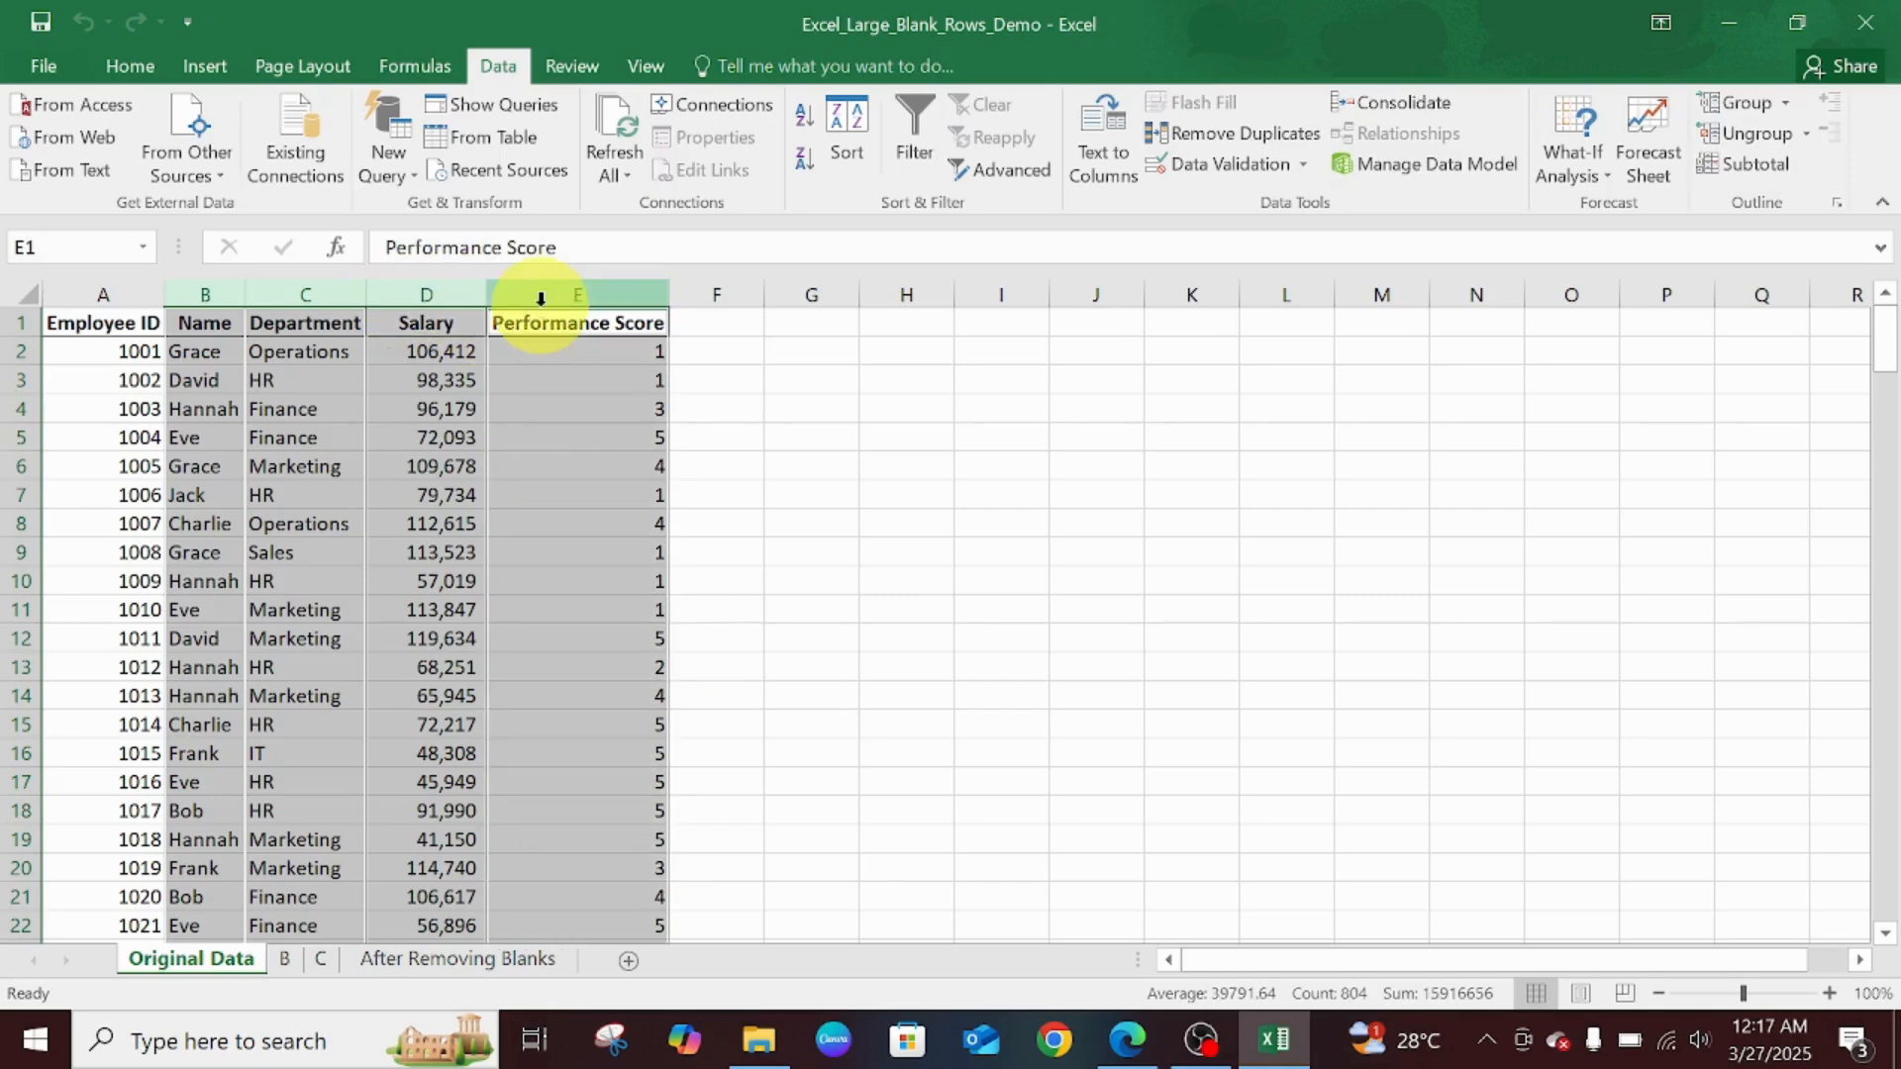
pyautogui.rightClick(542, 301)
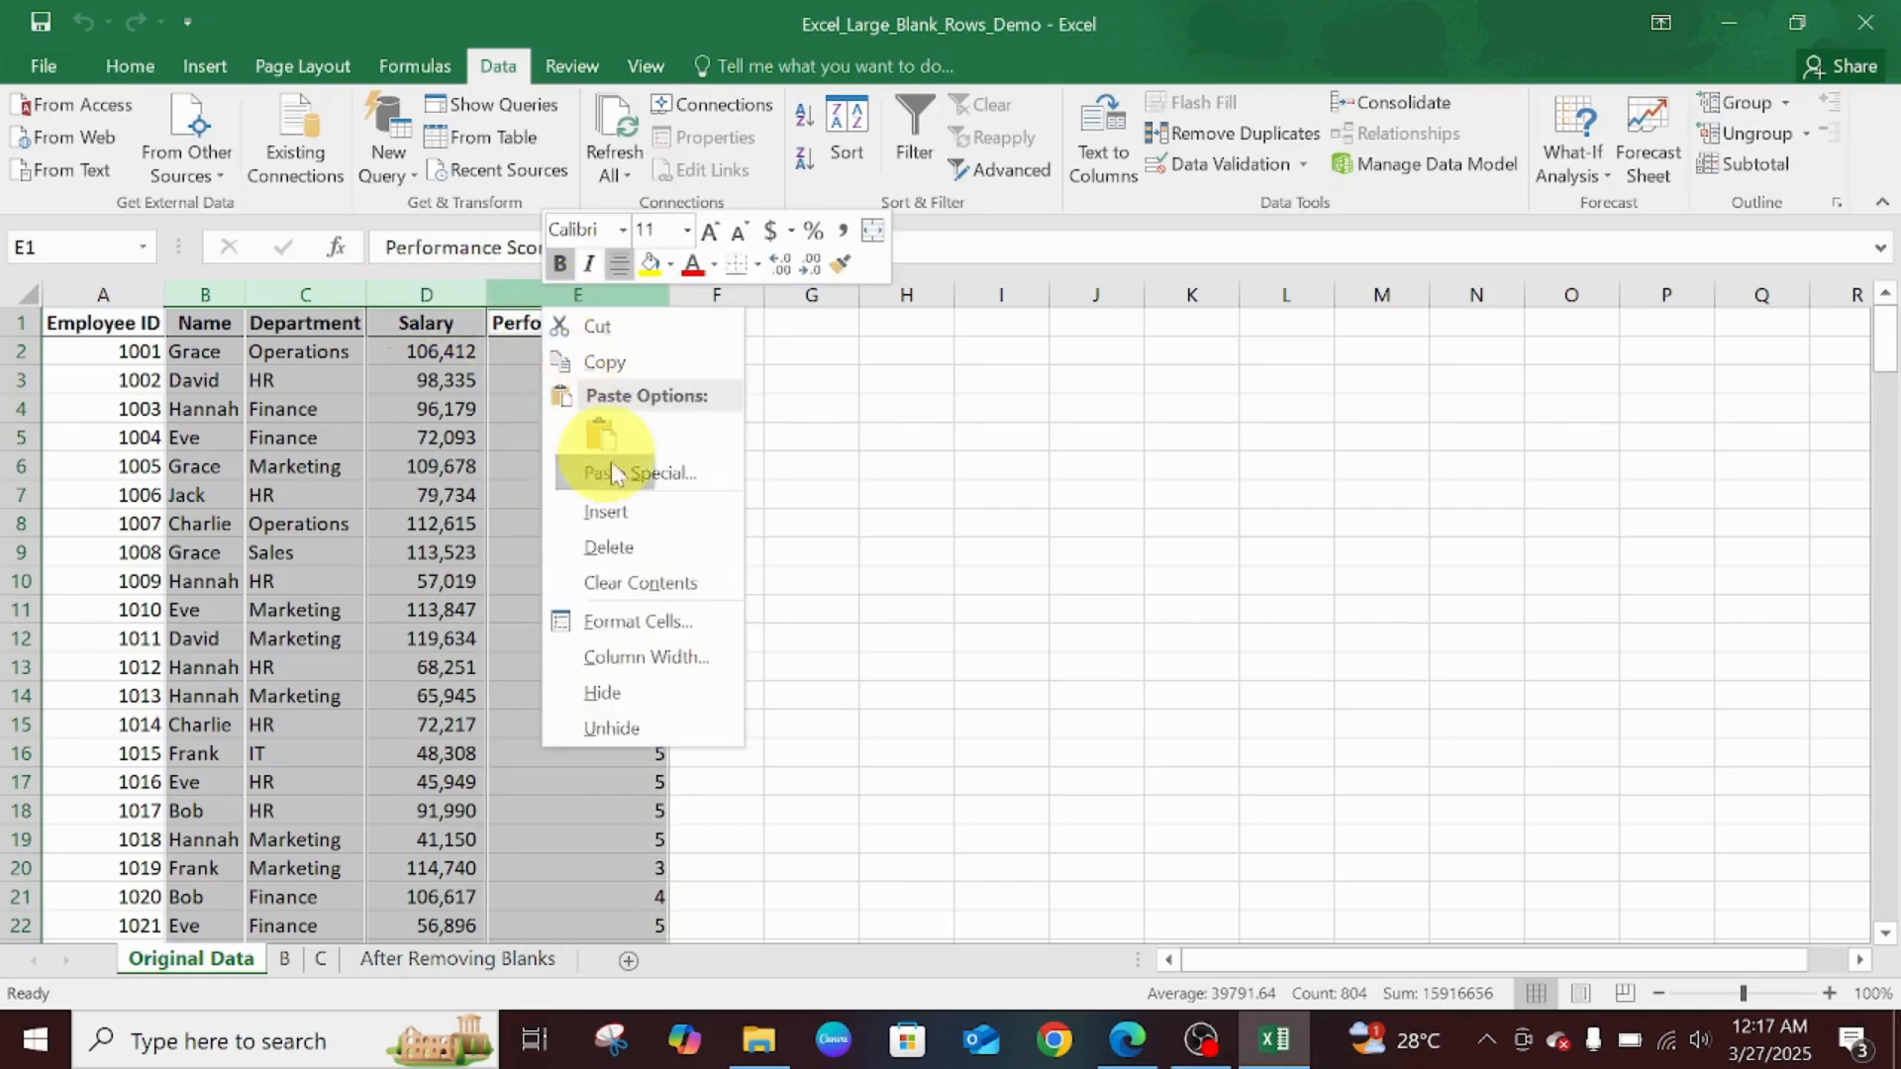
pyautogui.click(628, 519)
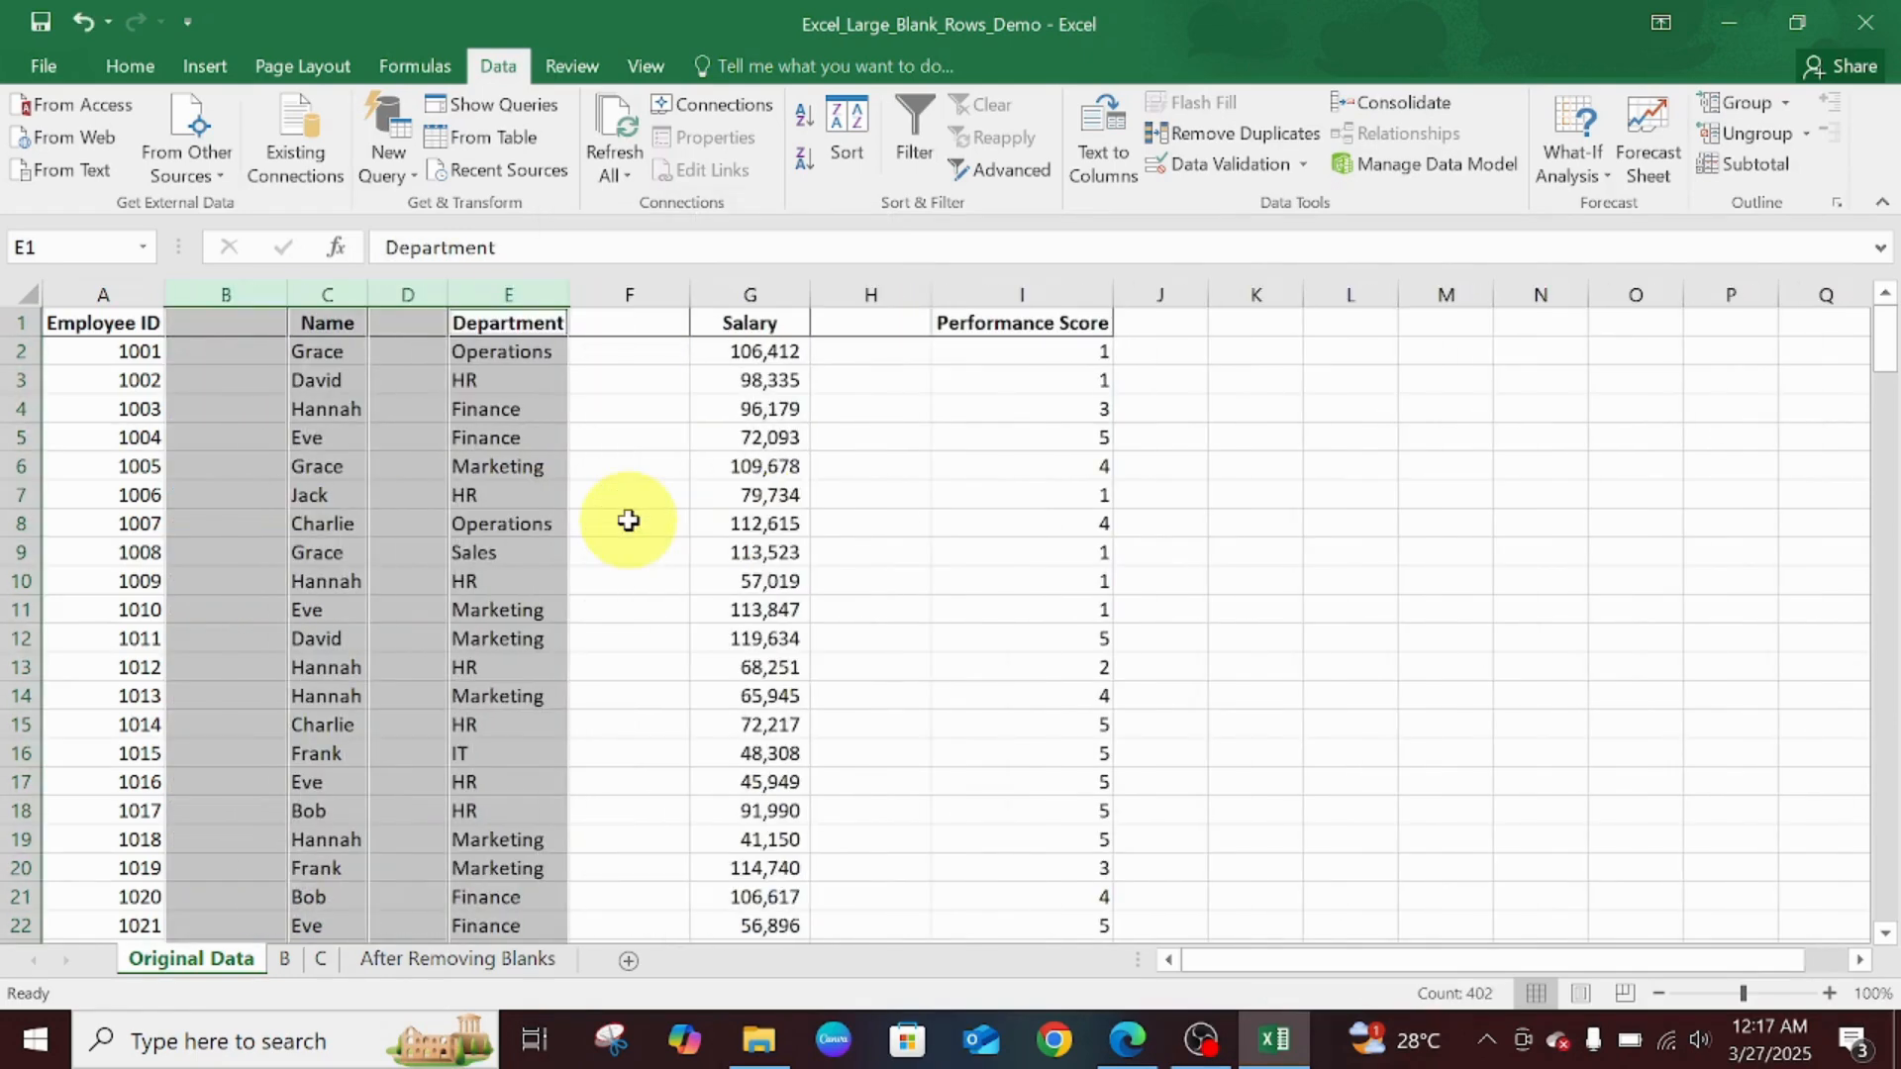
pyautogui.click(644, 515)
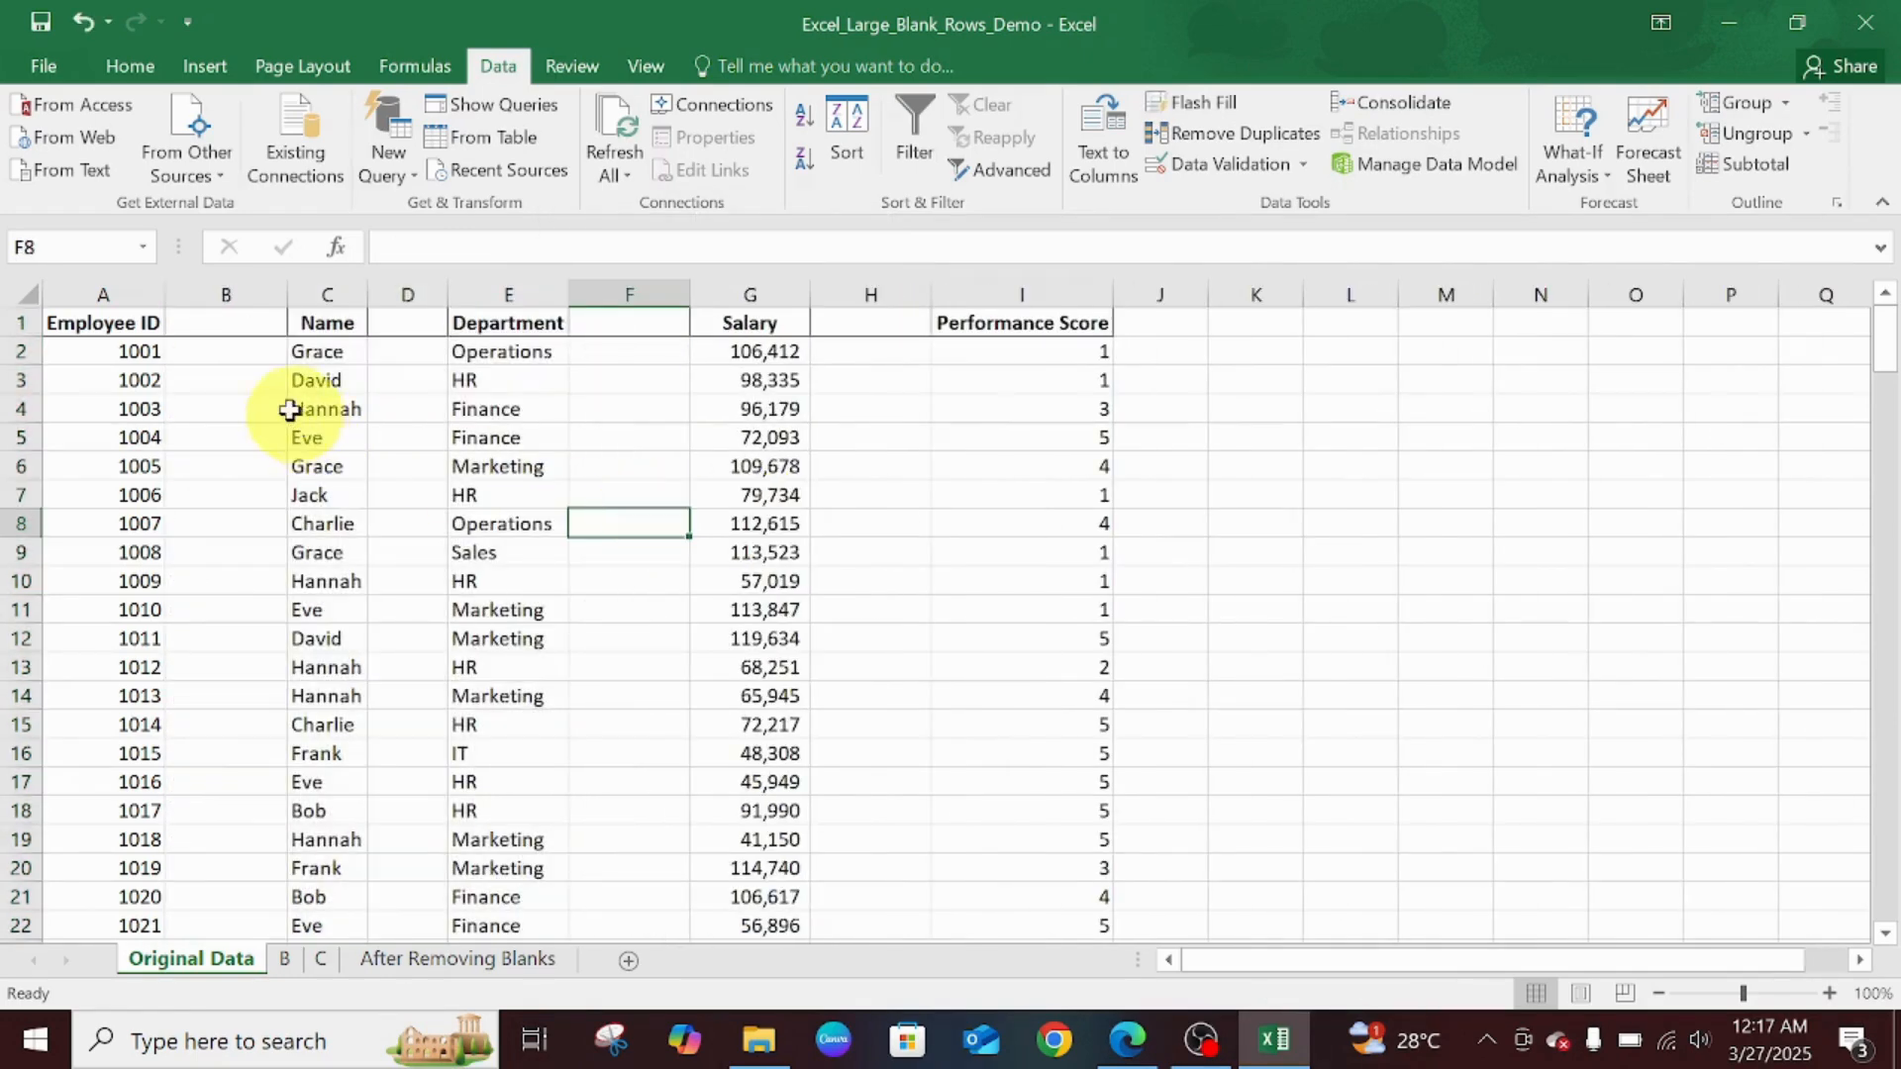
pyautogui.click(234, 317)
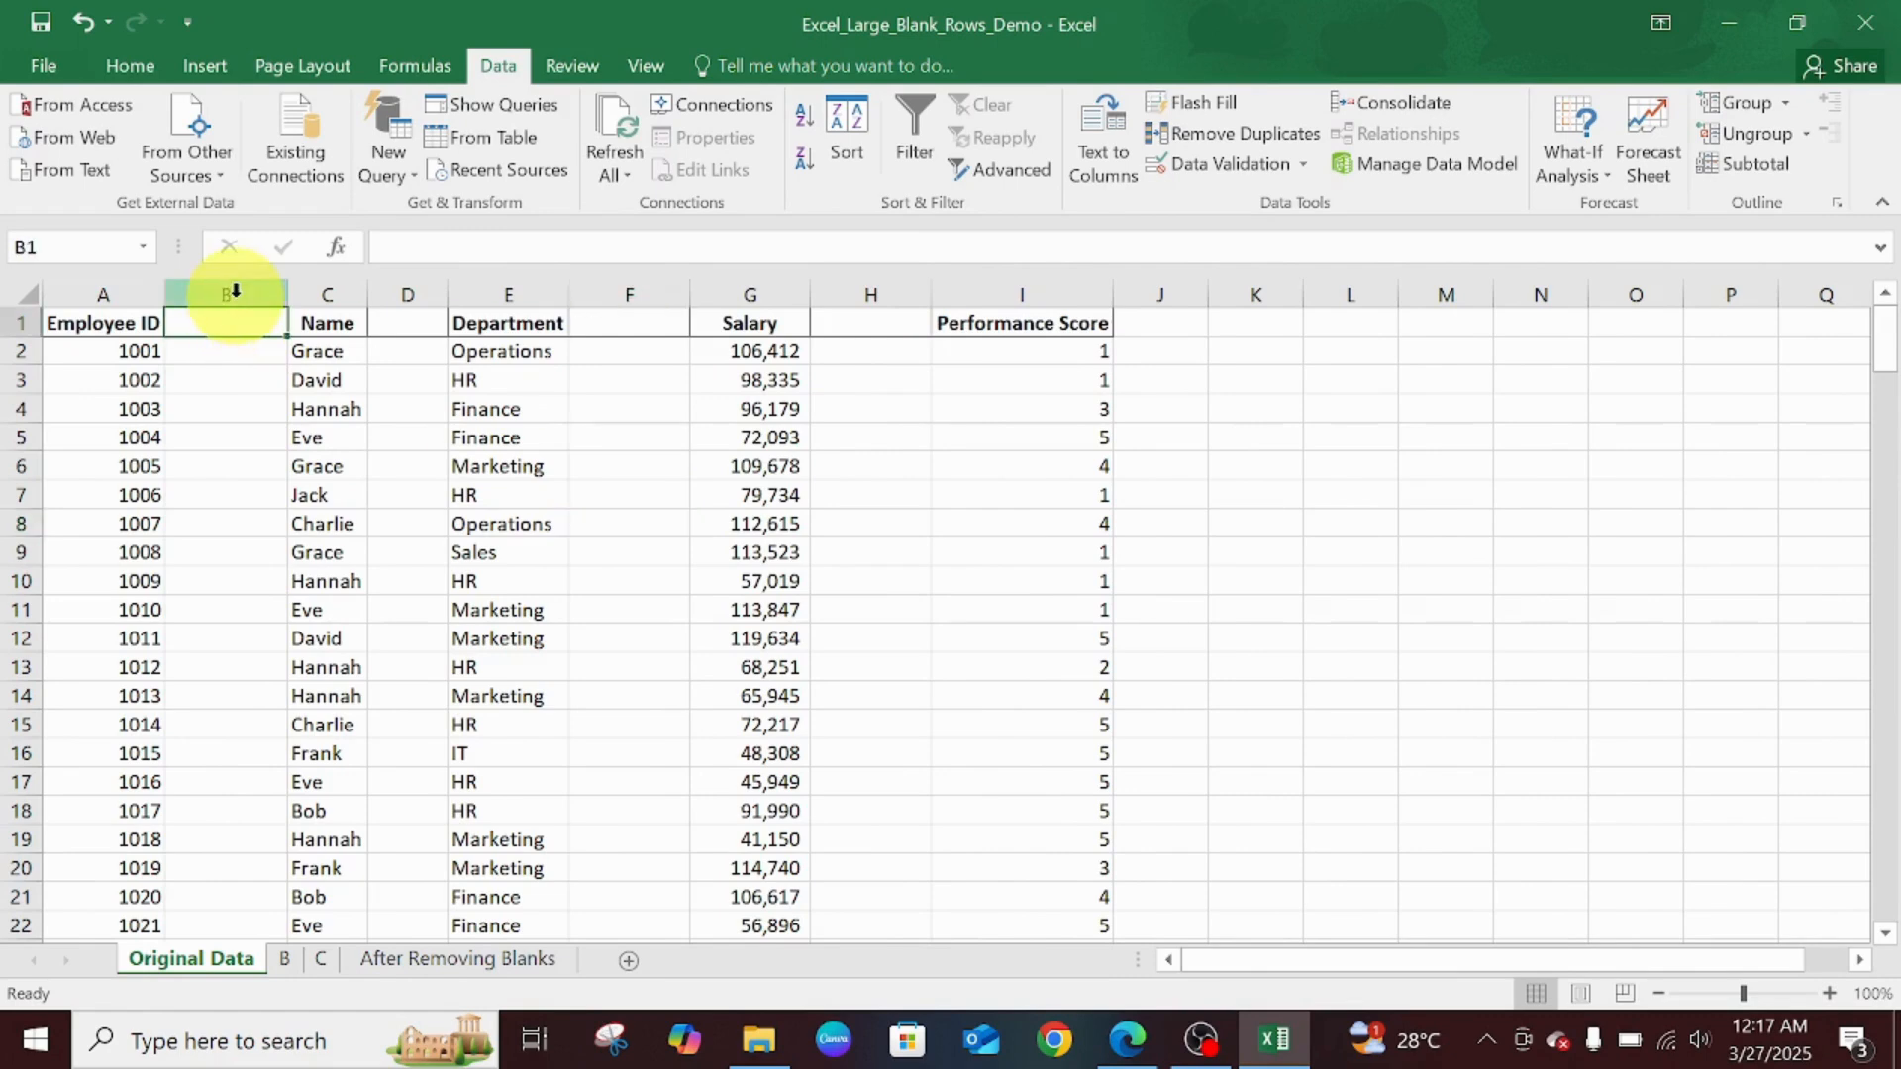
pyautogui.click(236, 292)
pyautogui.click(407, 289)
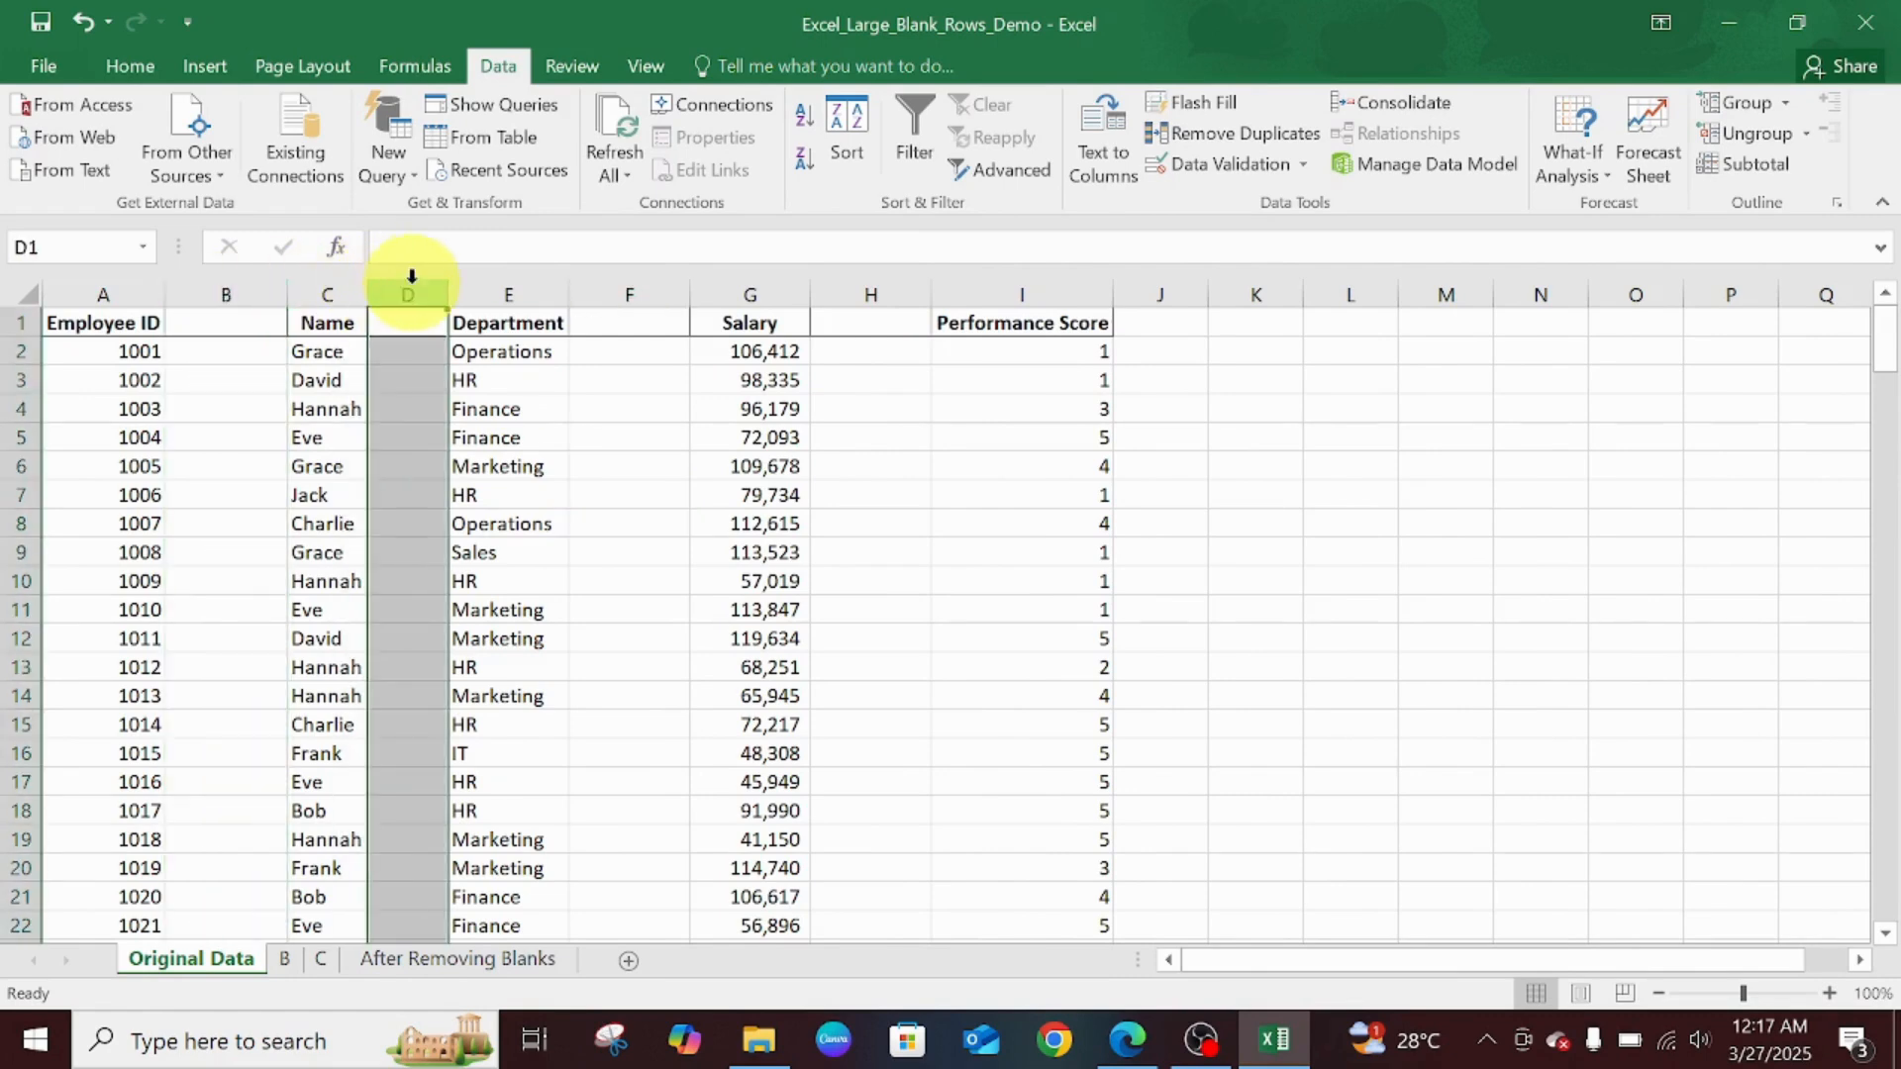
pyautogui.click(648, 288)
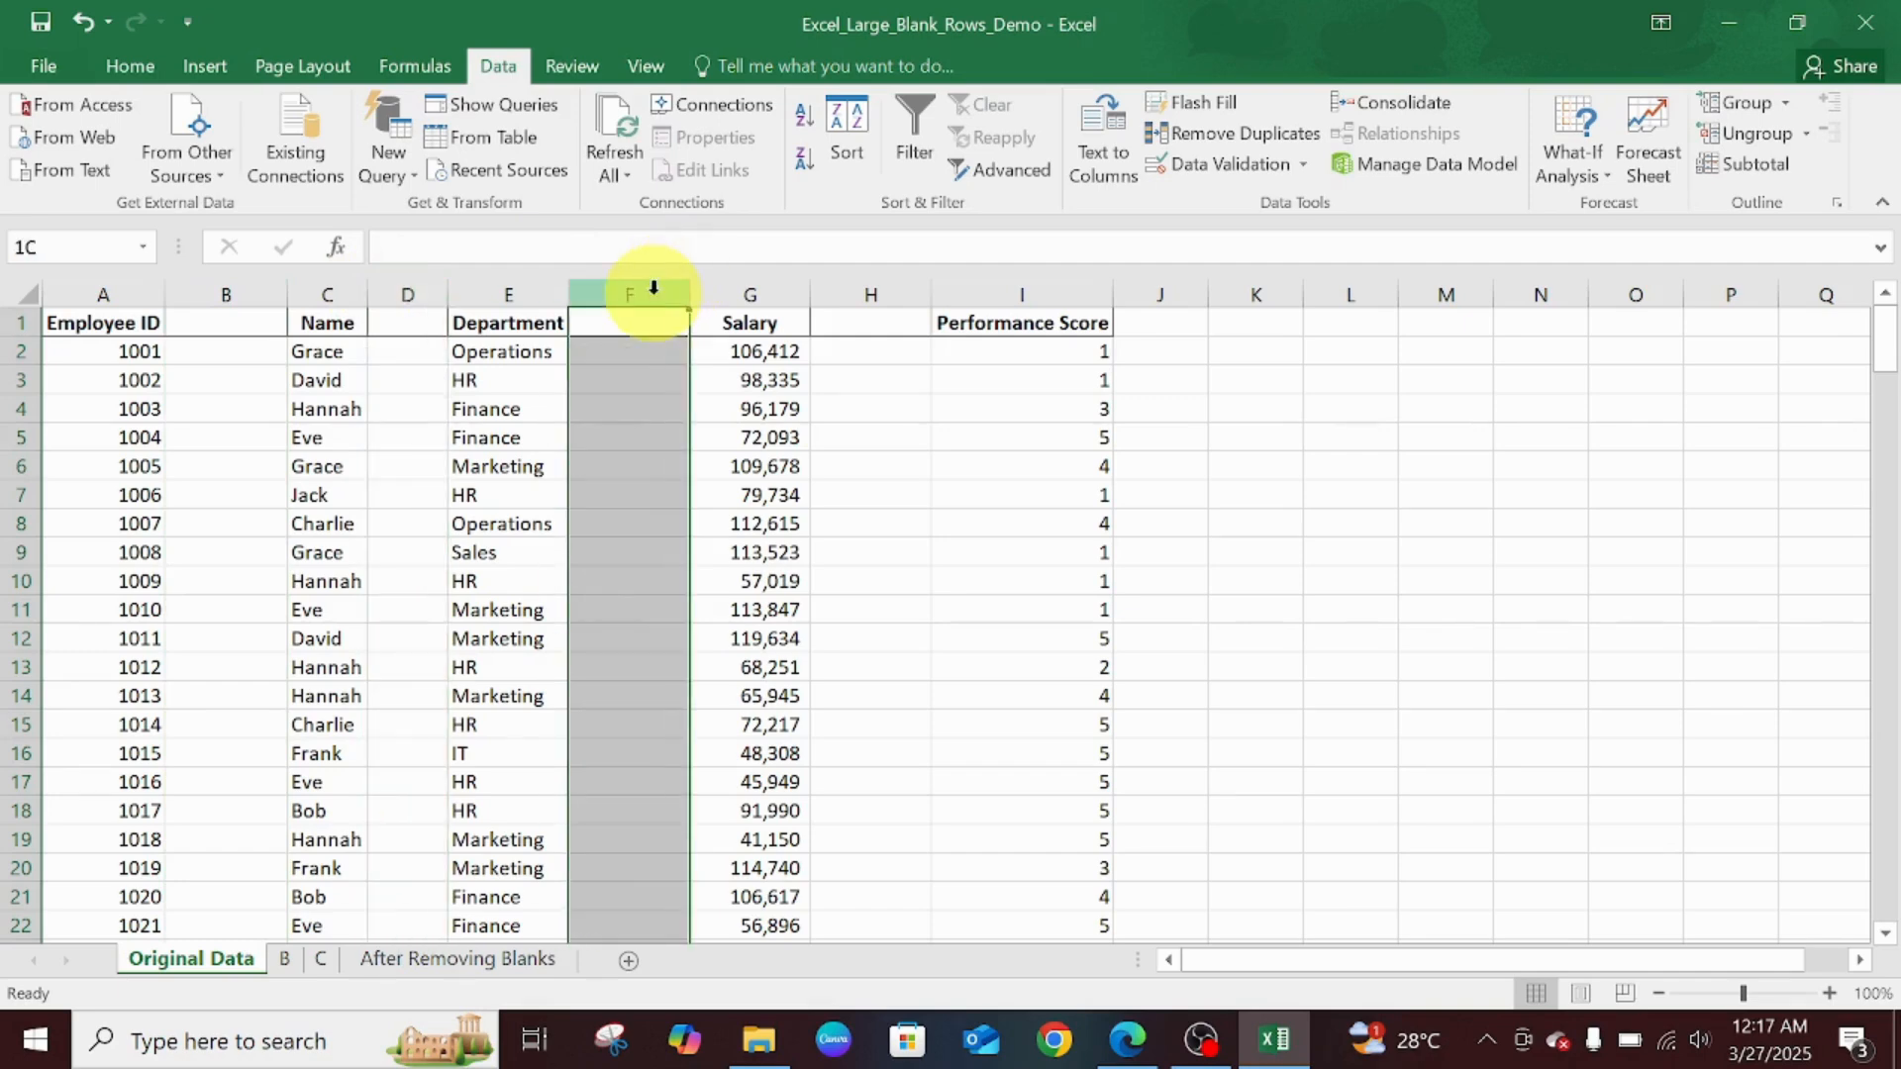
pyautogui.click(878, 286)
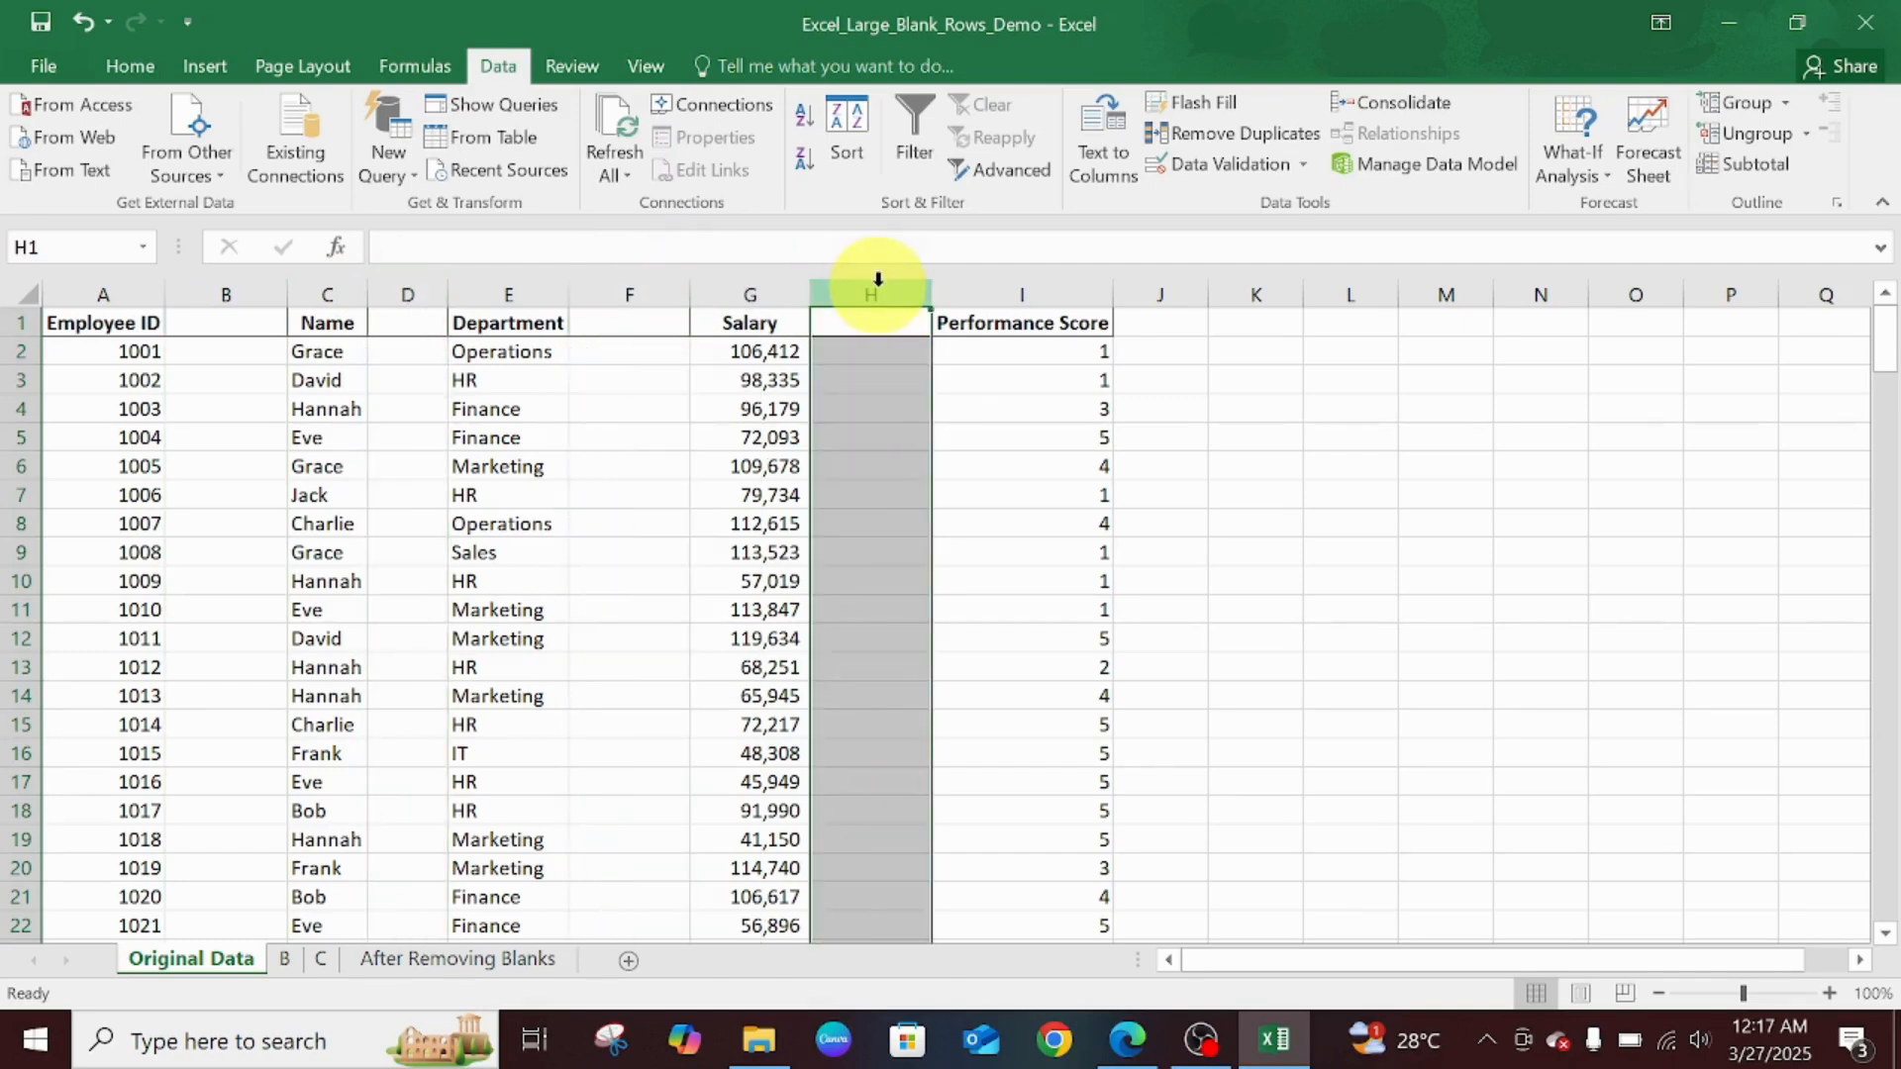
pyautogui.hotkey('ctrl', 'z')
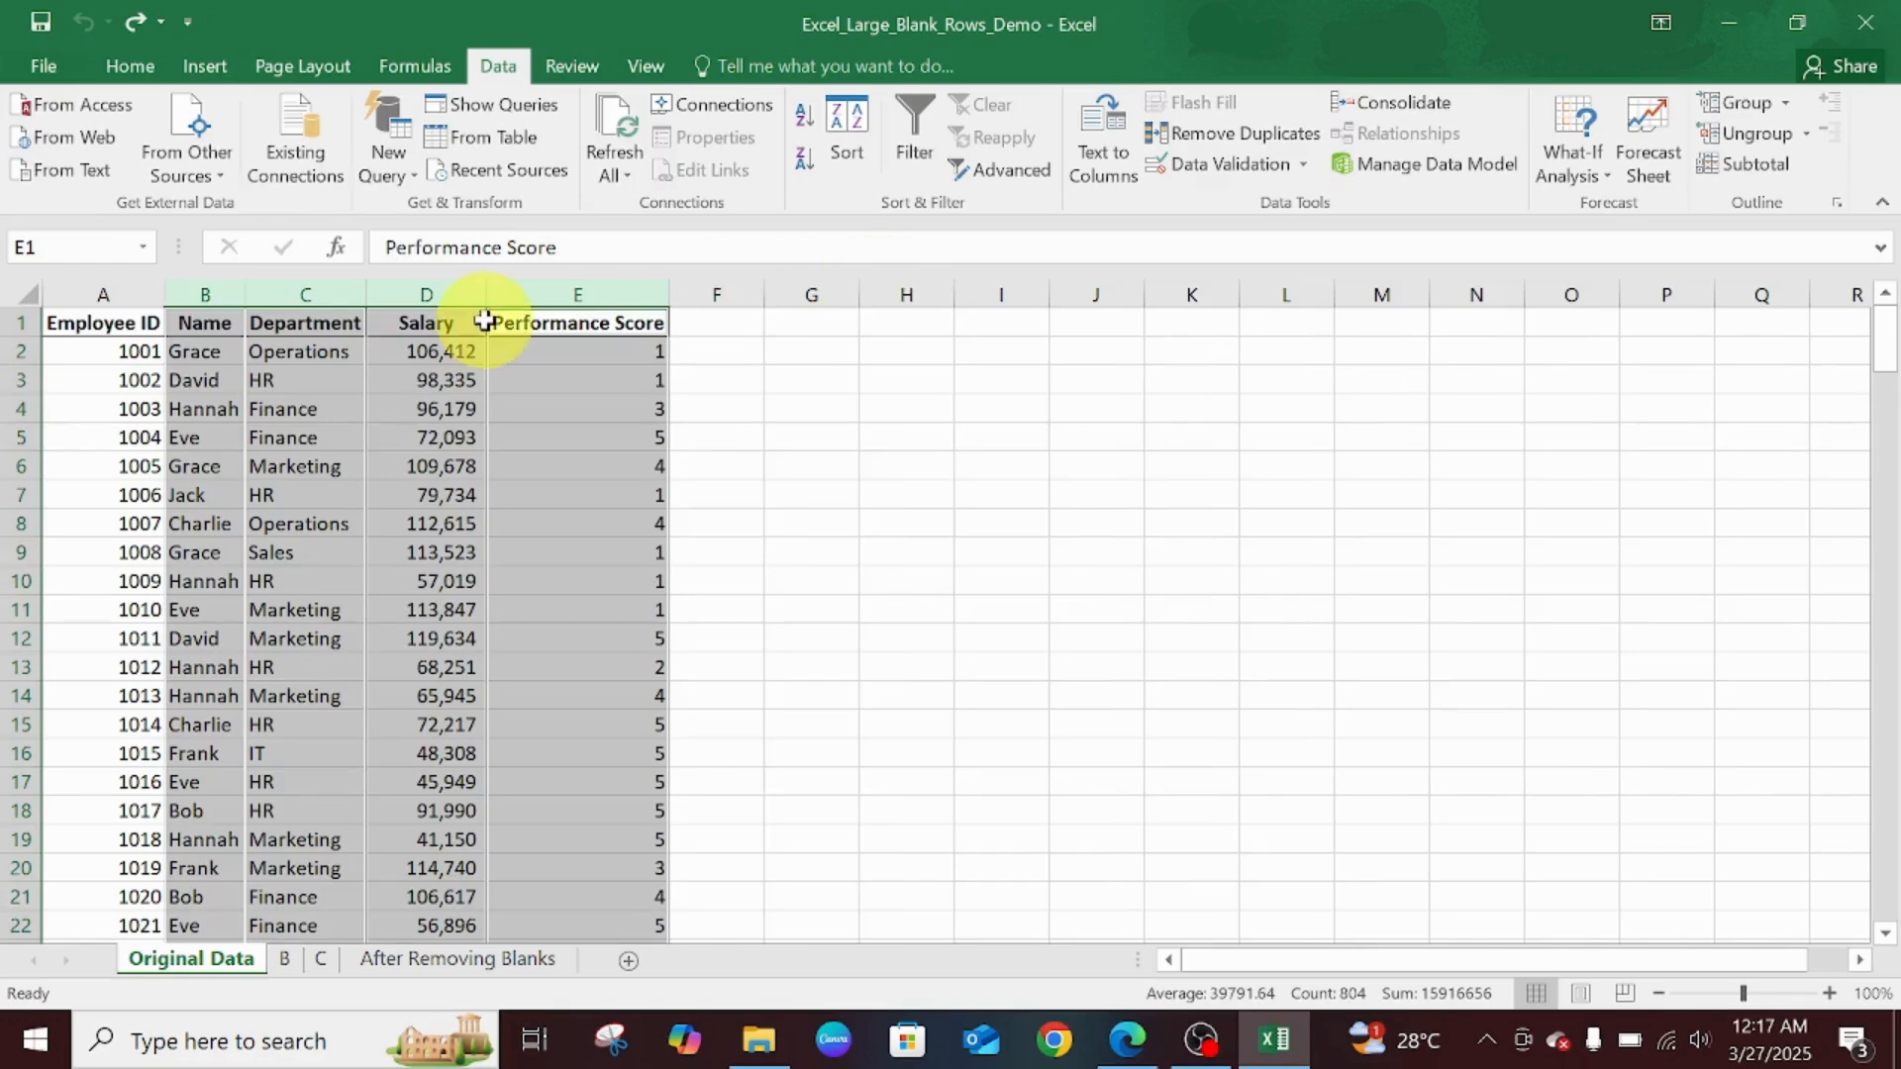
# - Select the Name, Department, Salary and Performance Score columns and insert a blank column before each
pyautogui.click(936, 403)
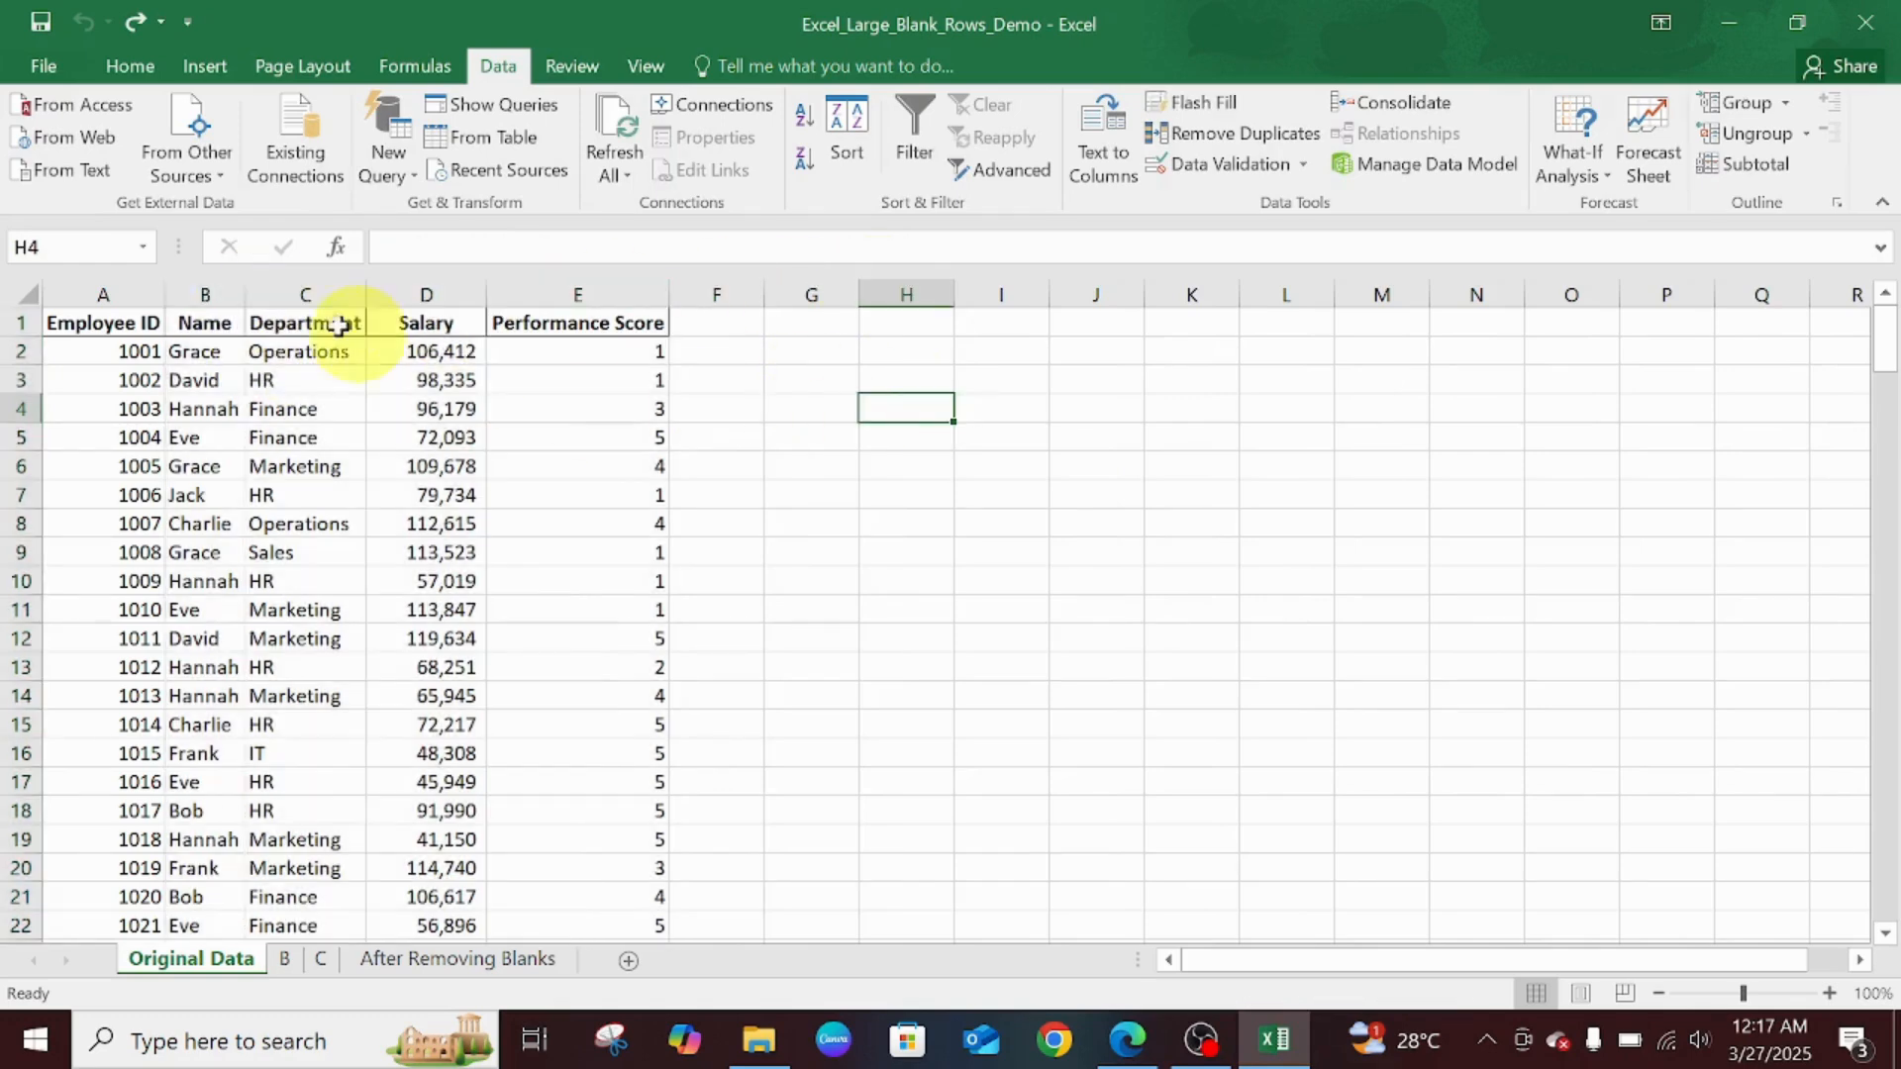
pyautogui.click(226, 295)
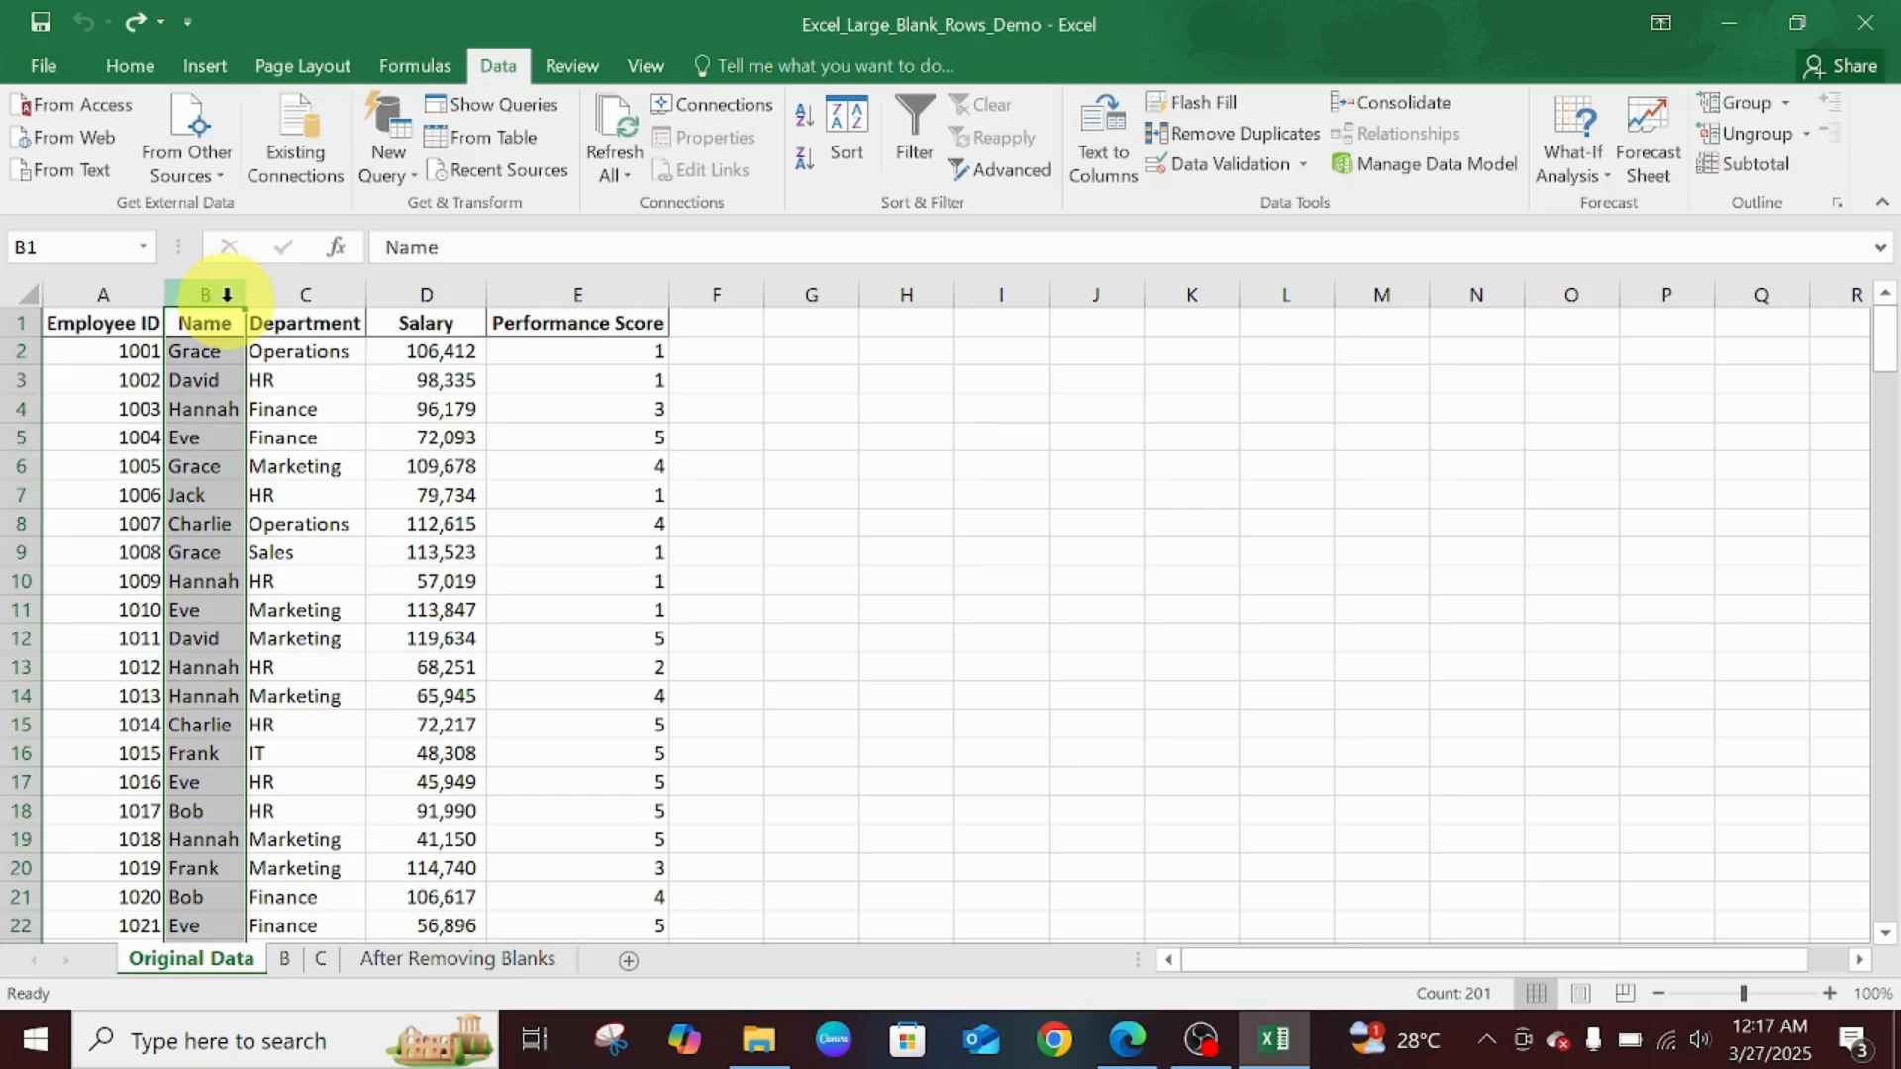
pyautogui.keyDown('ctrl'); pyautogui.click(302, 292); pyautogui.keyUp('ctrl')
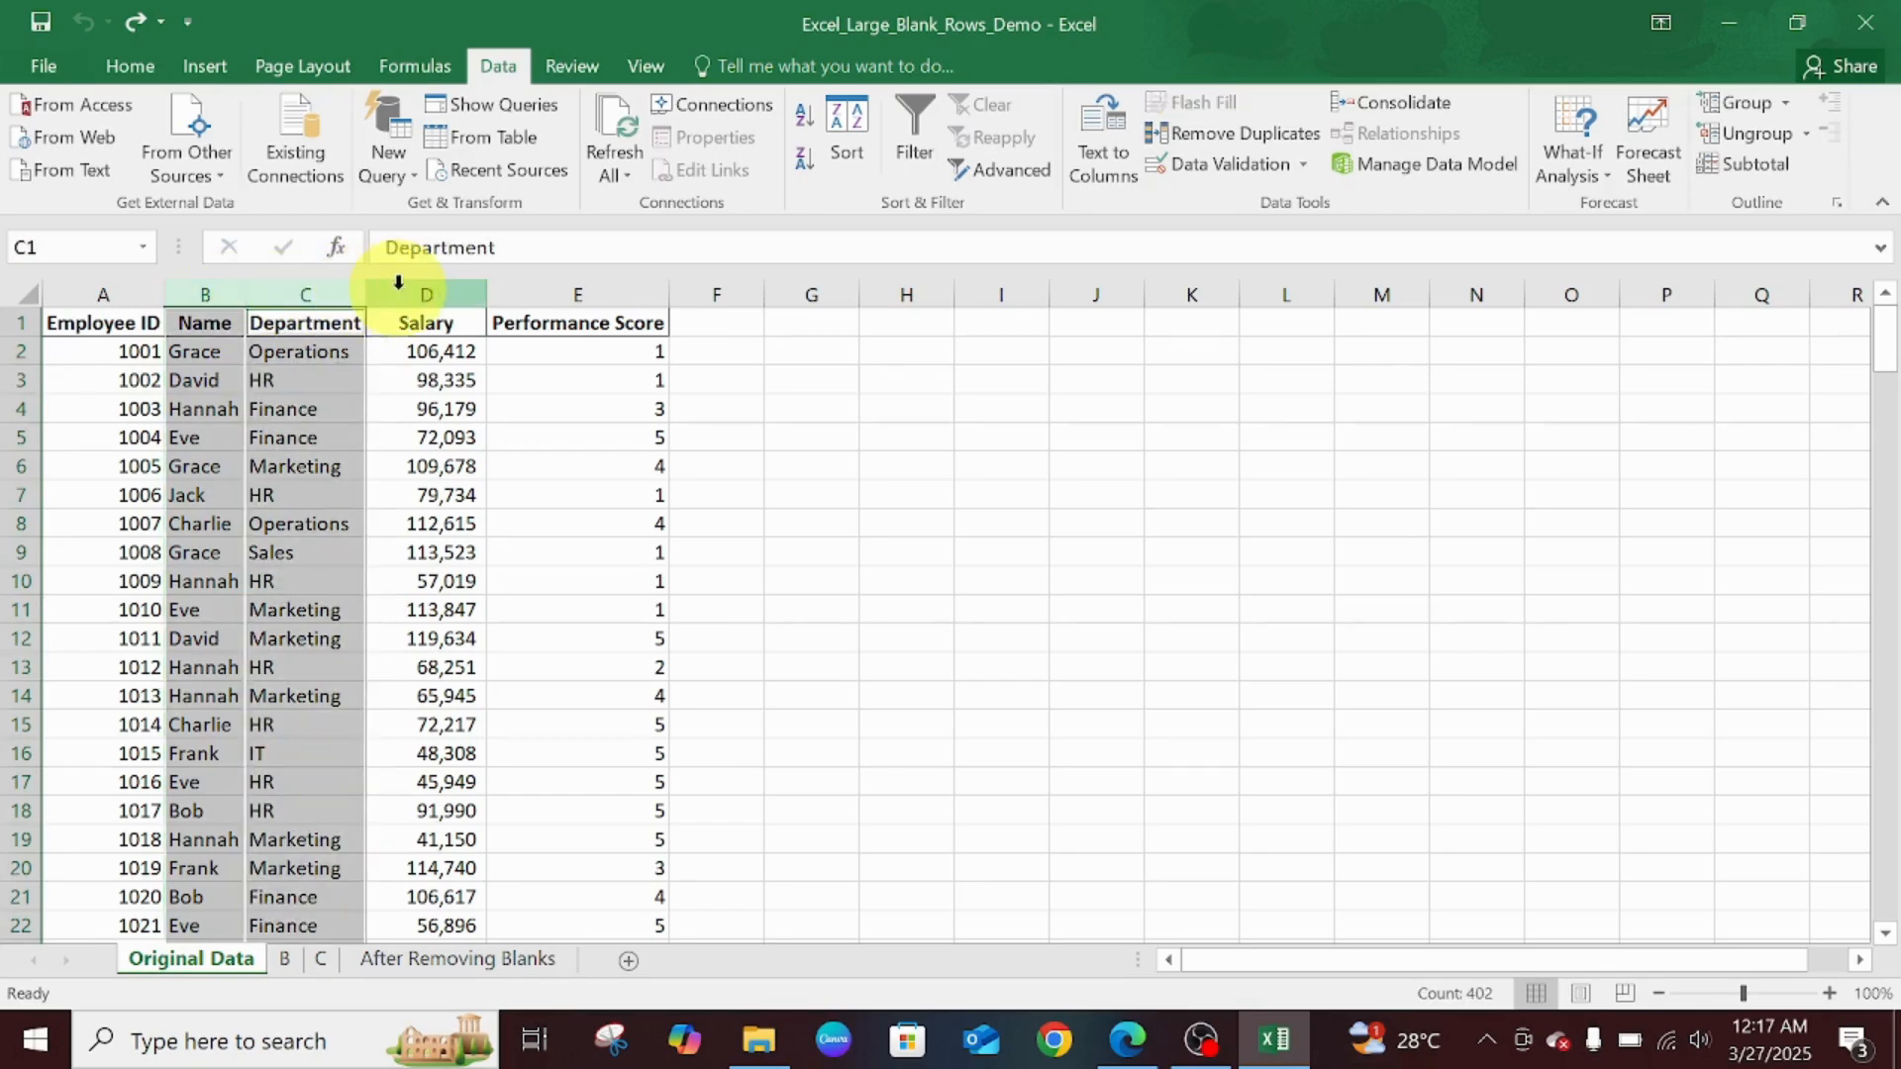
pyautogui.keyDown('ctrl'); pyautogui.click(436, 292); pyautogui.keyUp('ctrl')
pyautogui.keyDown('ctrl'); pyautogui.click(546, 292); pyautogui.keyUp('ctrl')
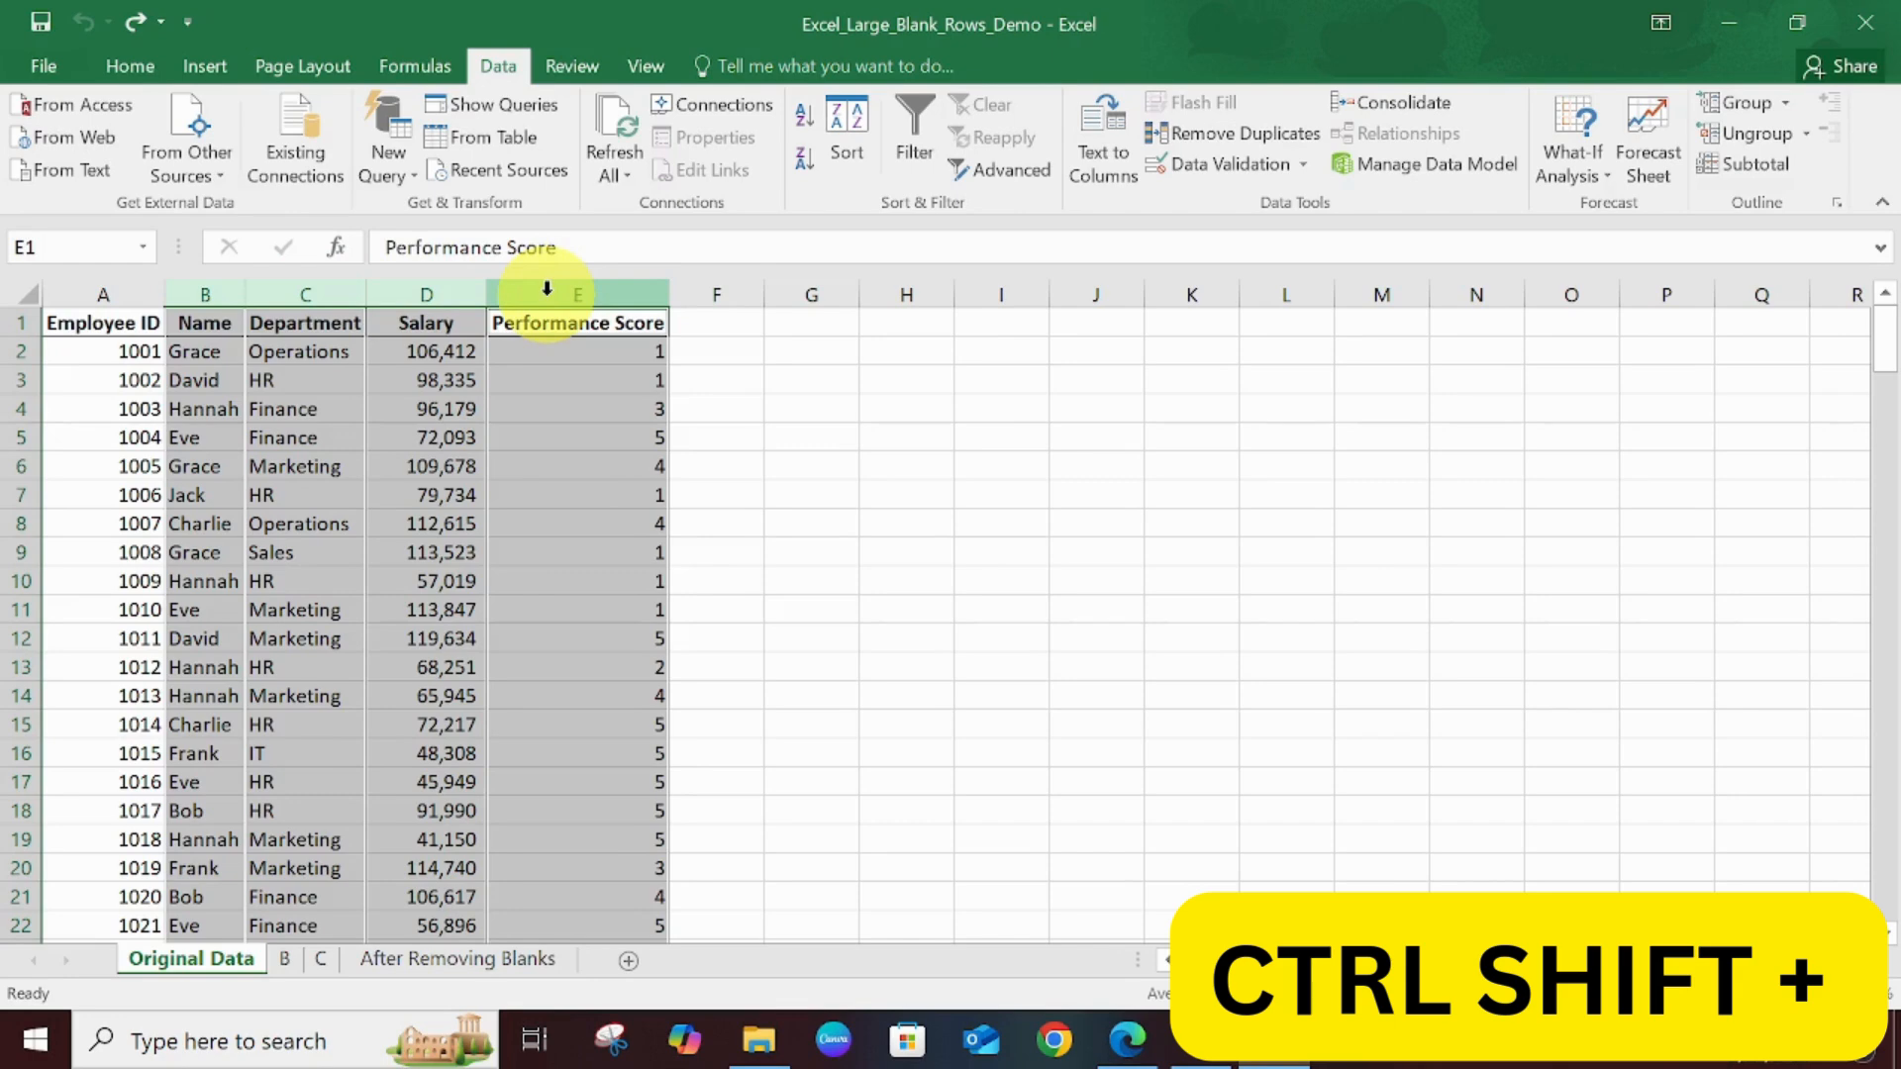
pyautogui.hotkey('ctrl', 'shift', '+')
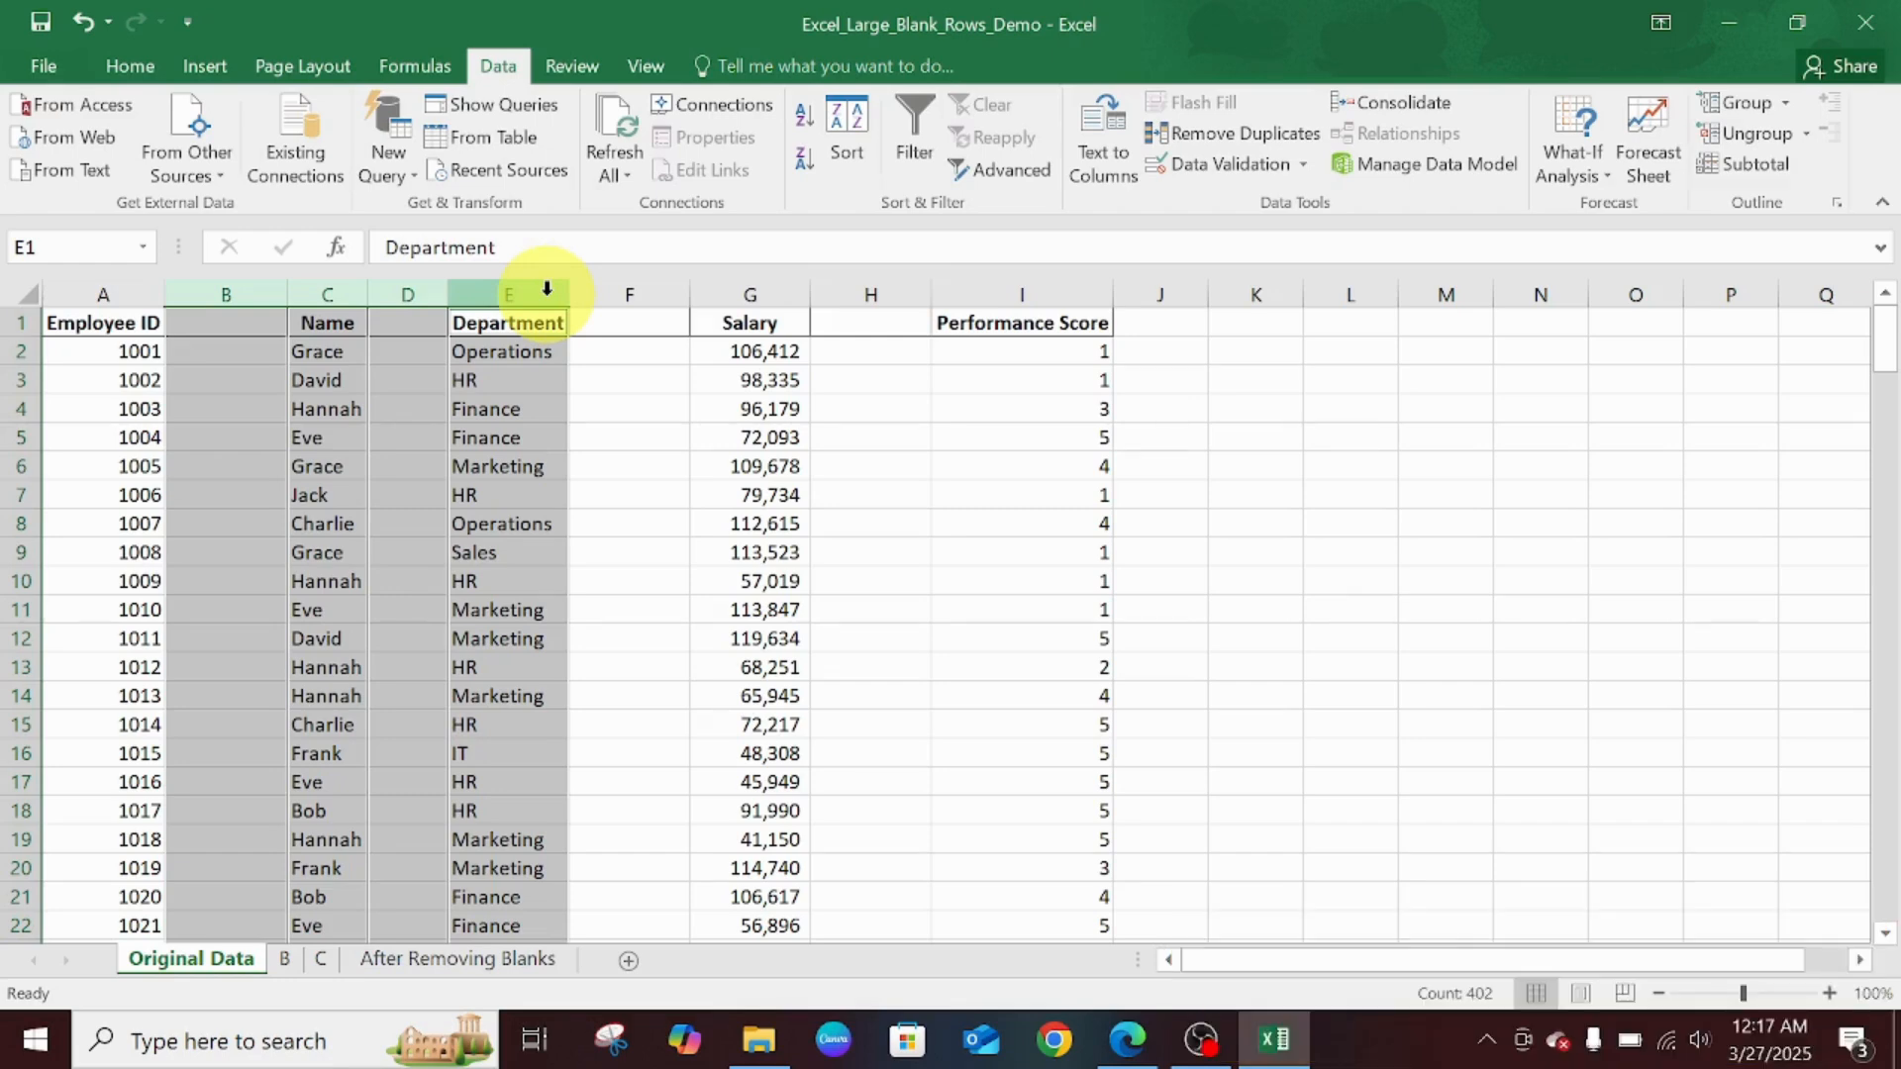
pyautogui.click(878, 466)
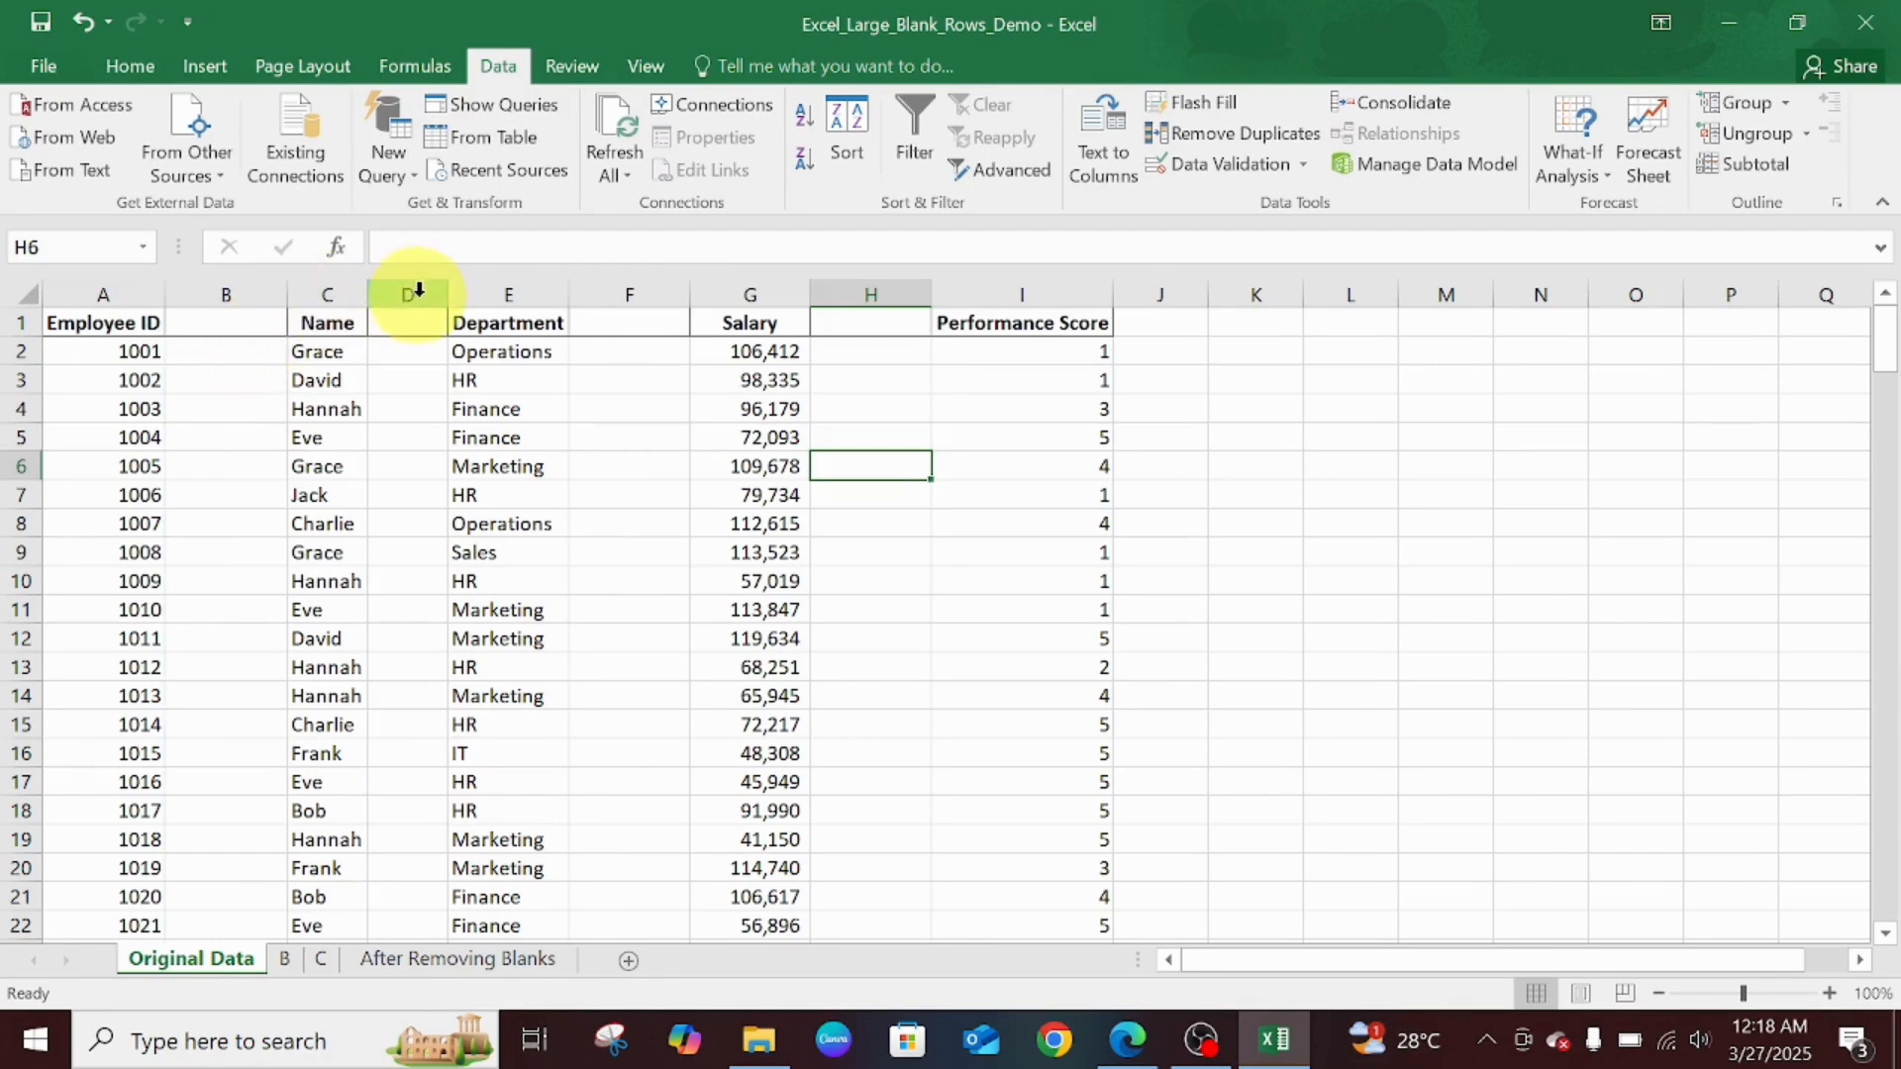
# - Add the header 'Email Address' in D1 and widen column D to fit it
pyautogui.click(225, 319)
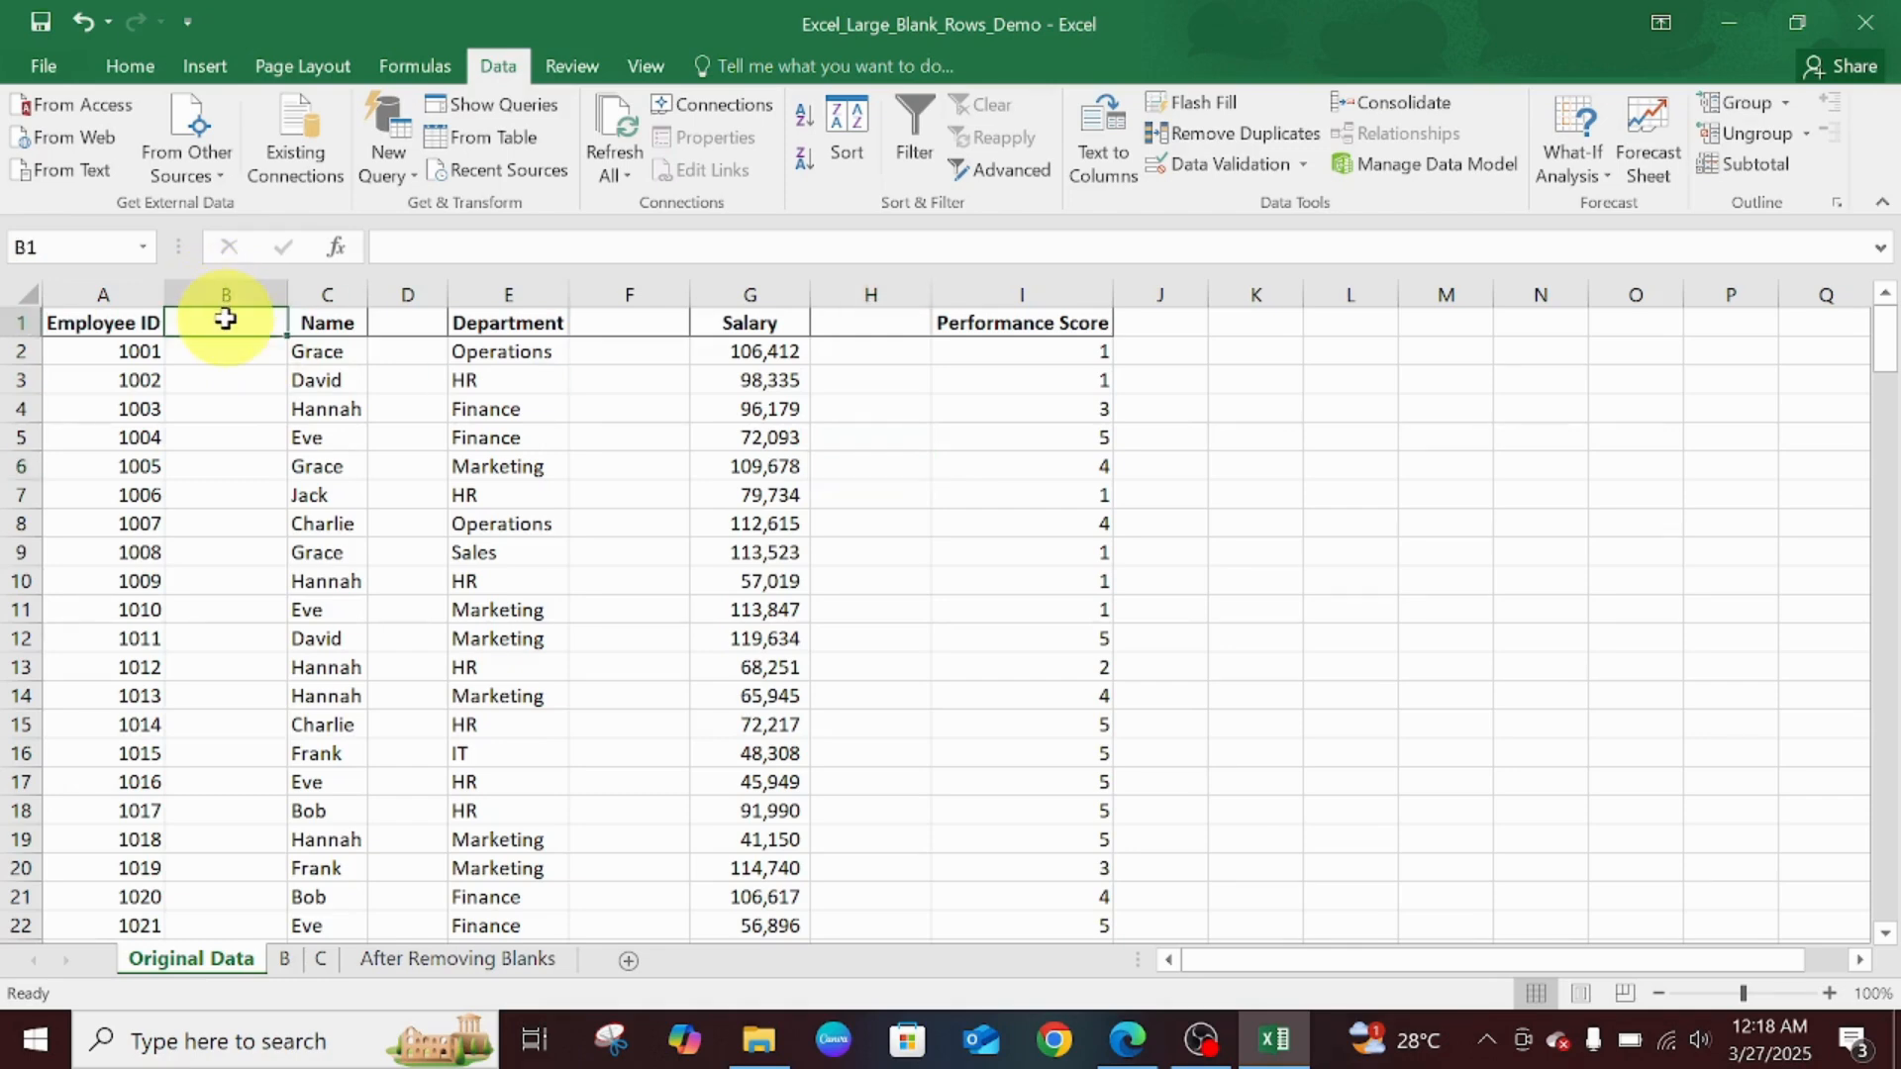
pyautogui.click(417, 322)
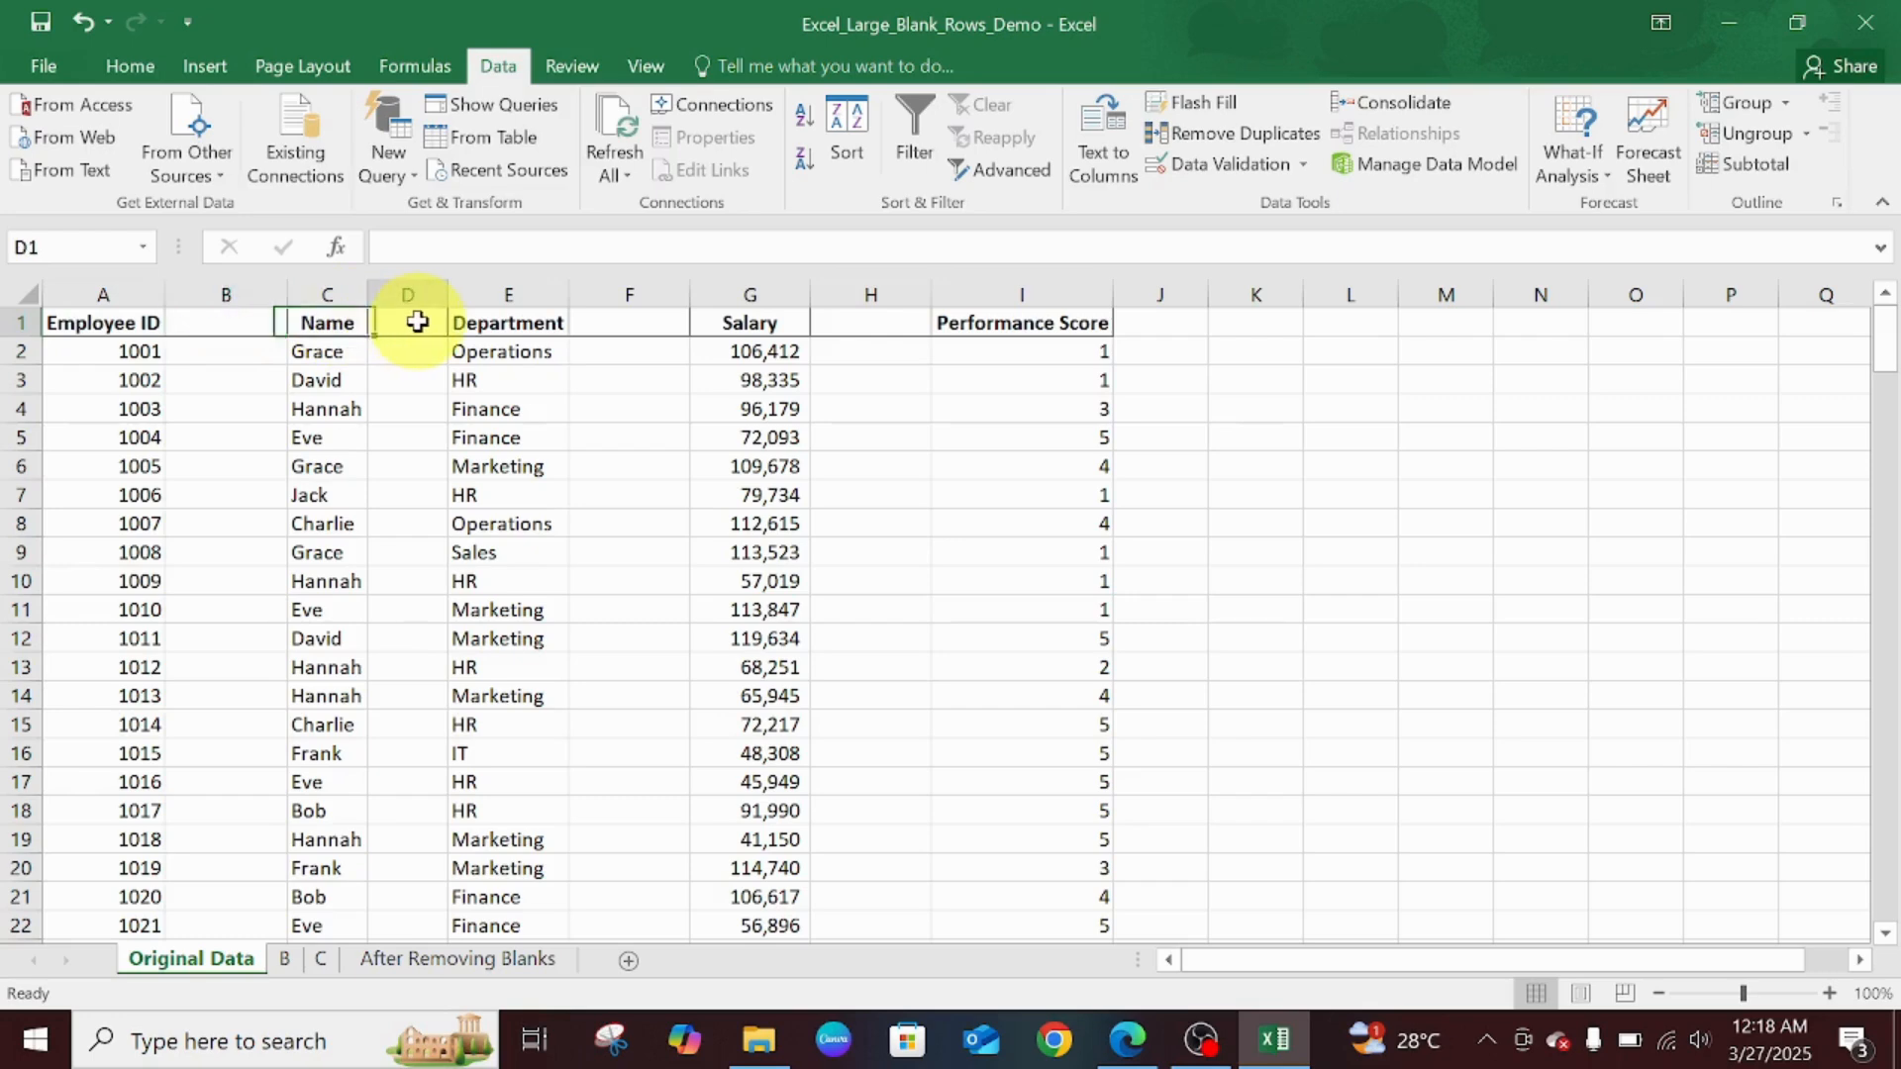
pyautogui.write('Ema')
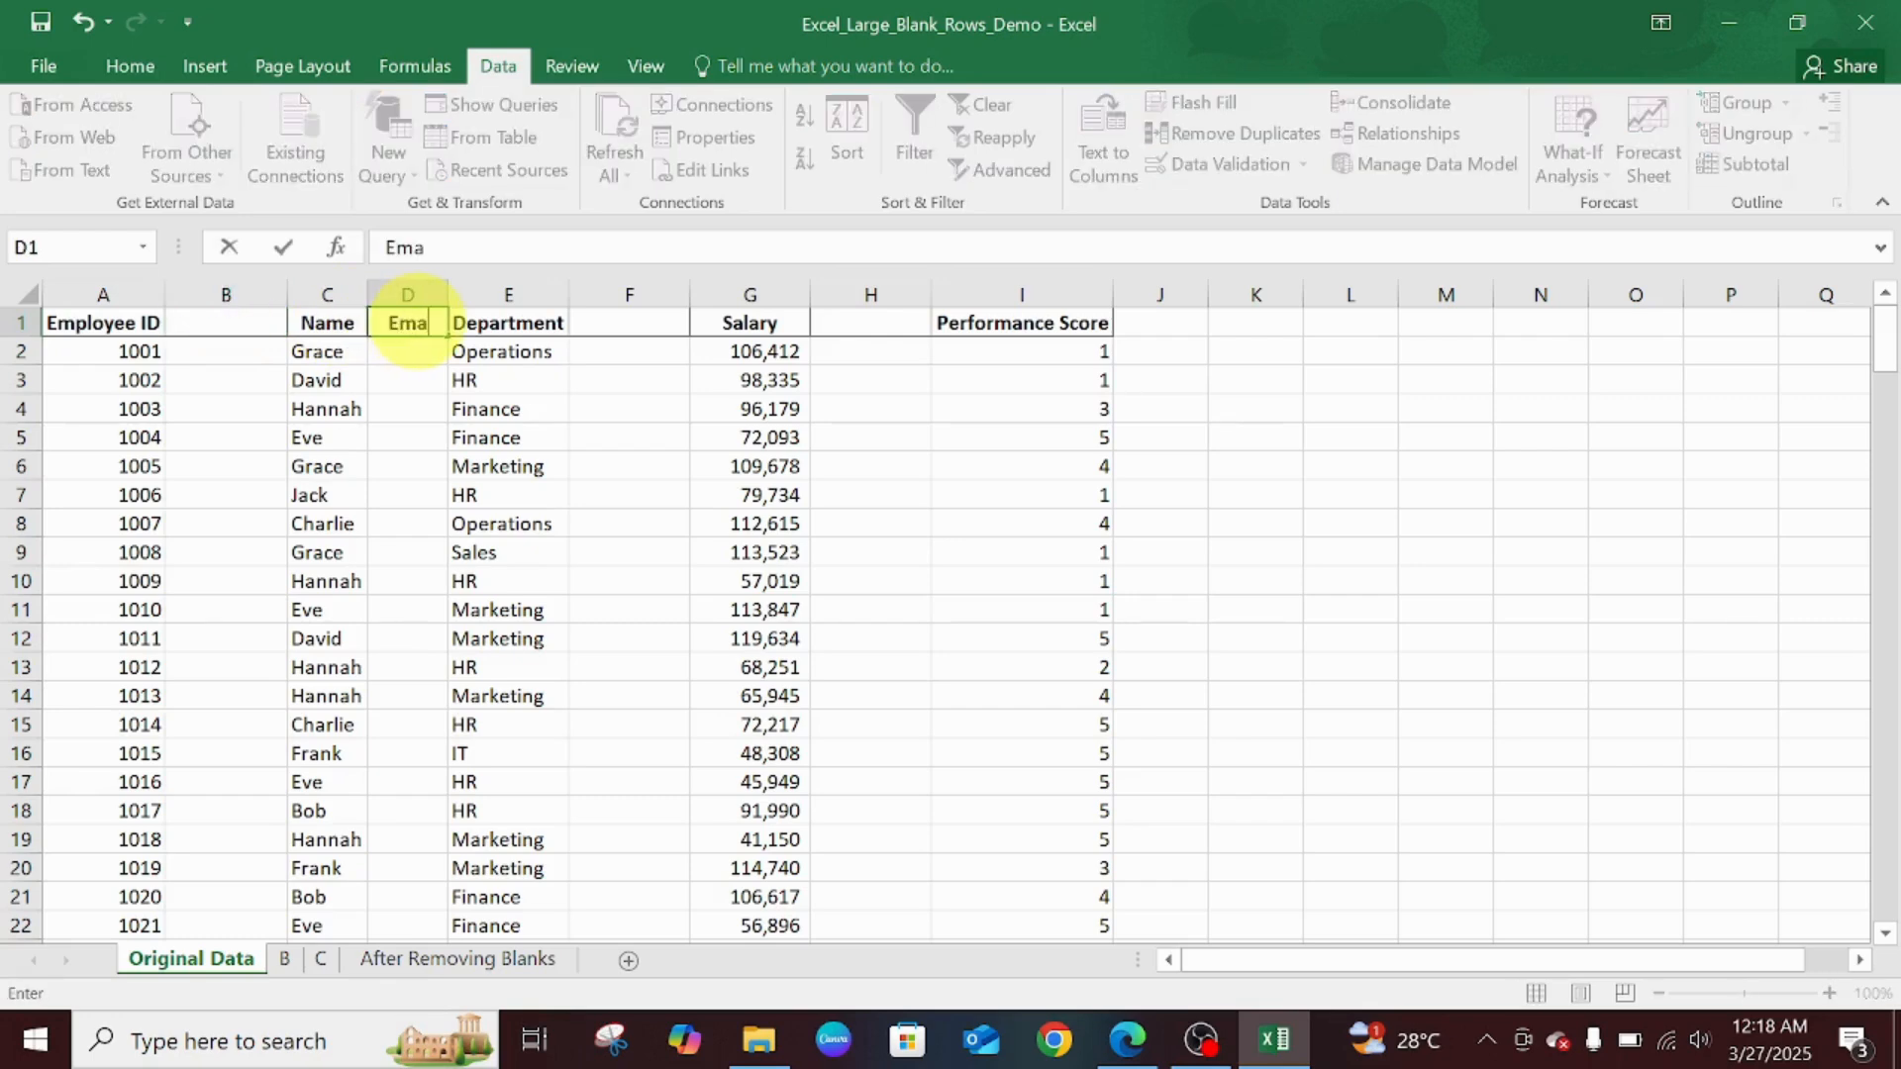
pyautogui.write('il Address')
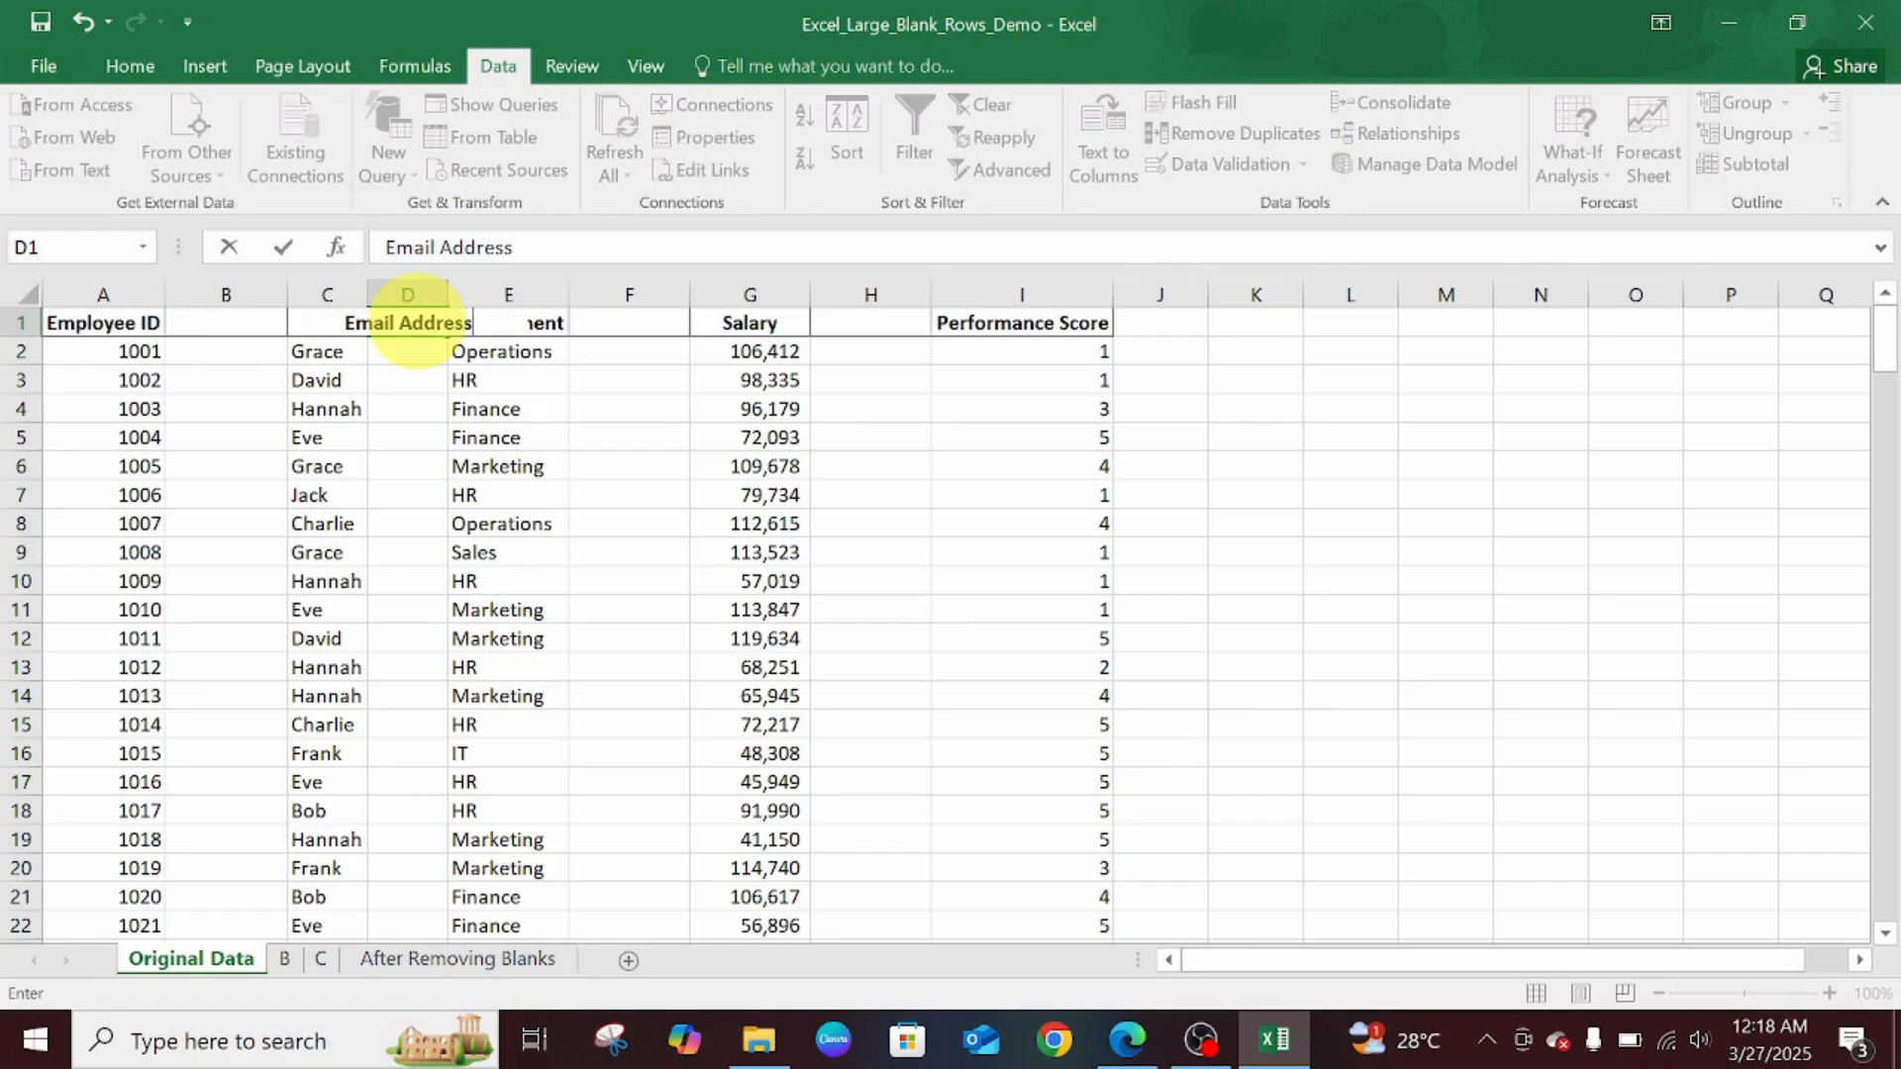
pyautogui.press('Tab')
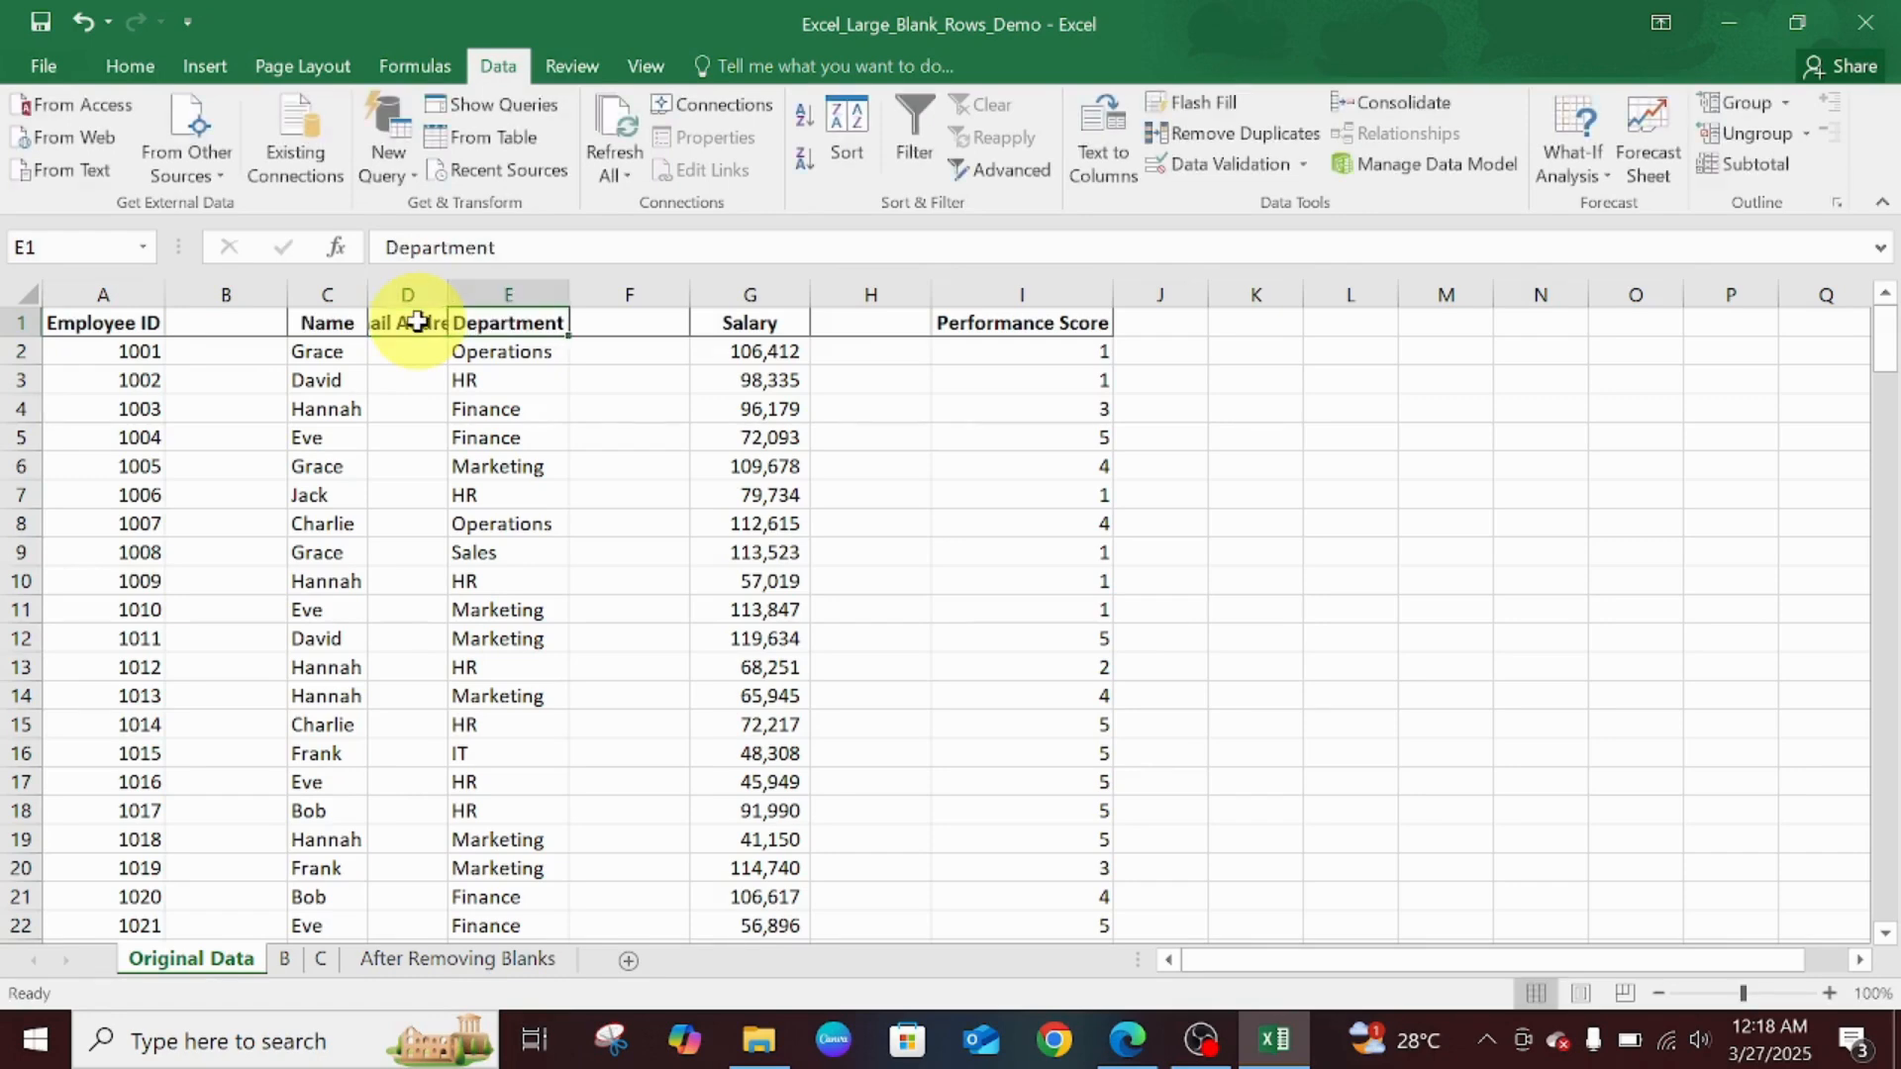
pyautogui.press('Return')
pyautogui.doubleClick(447, 293)
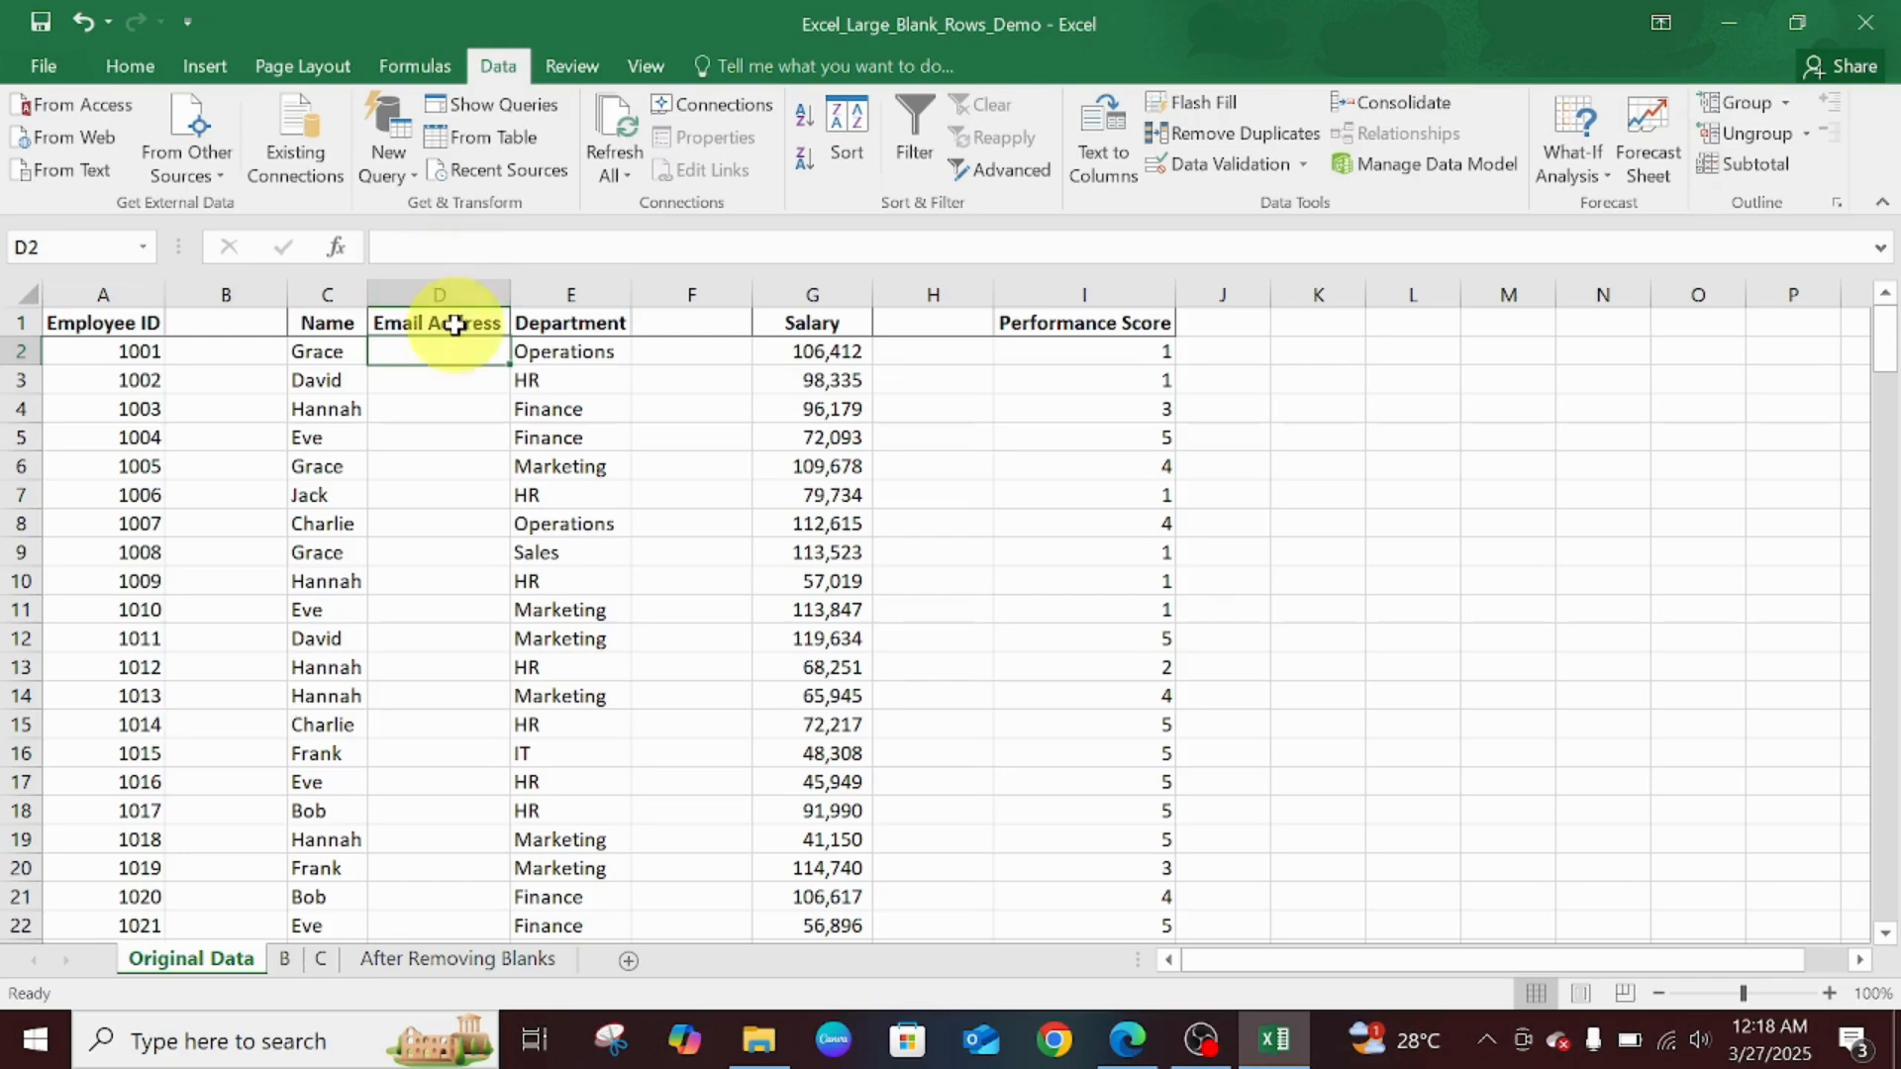
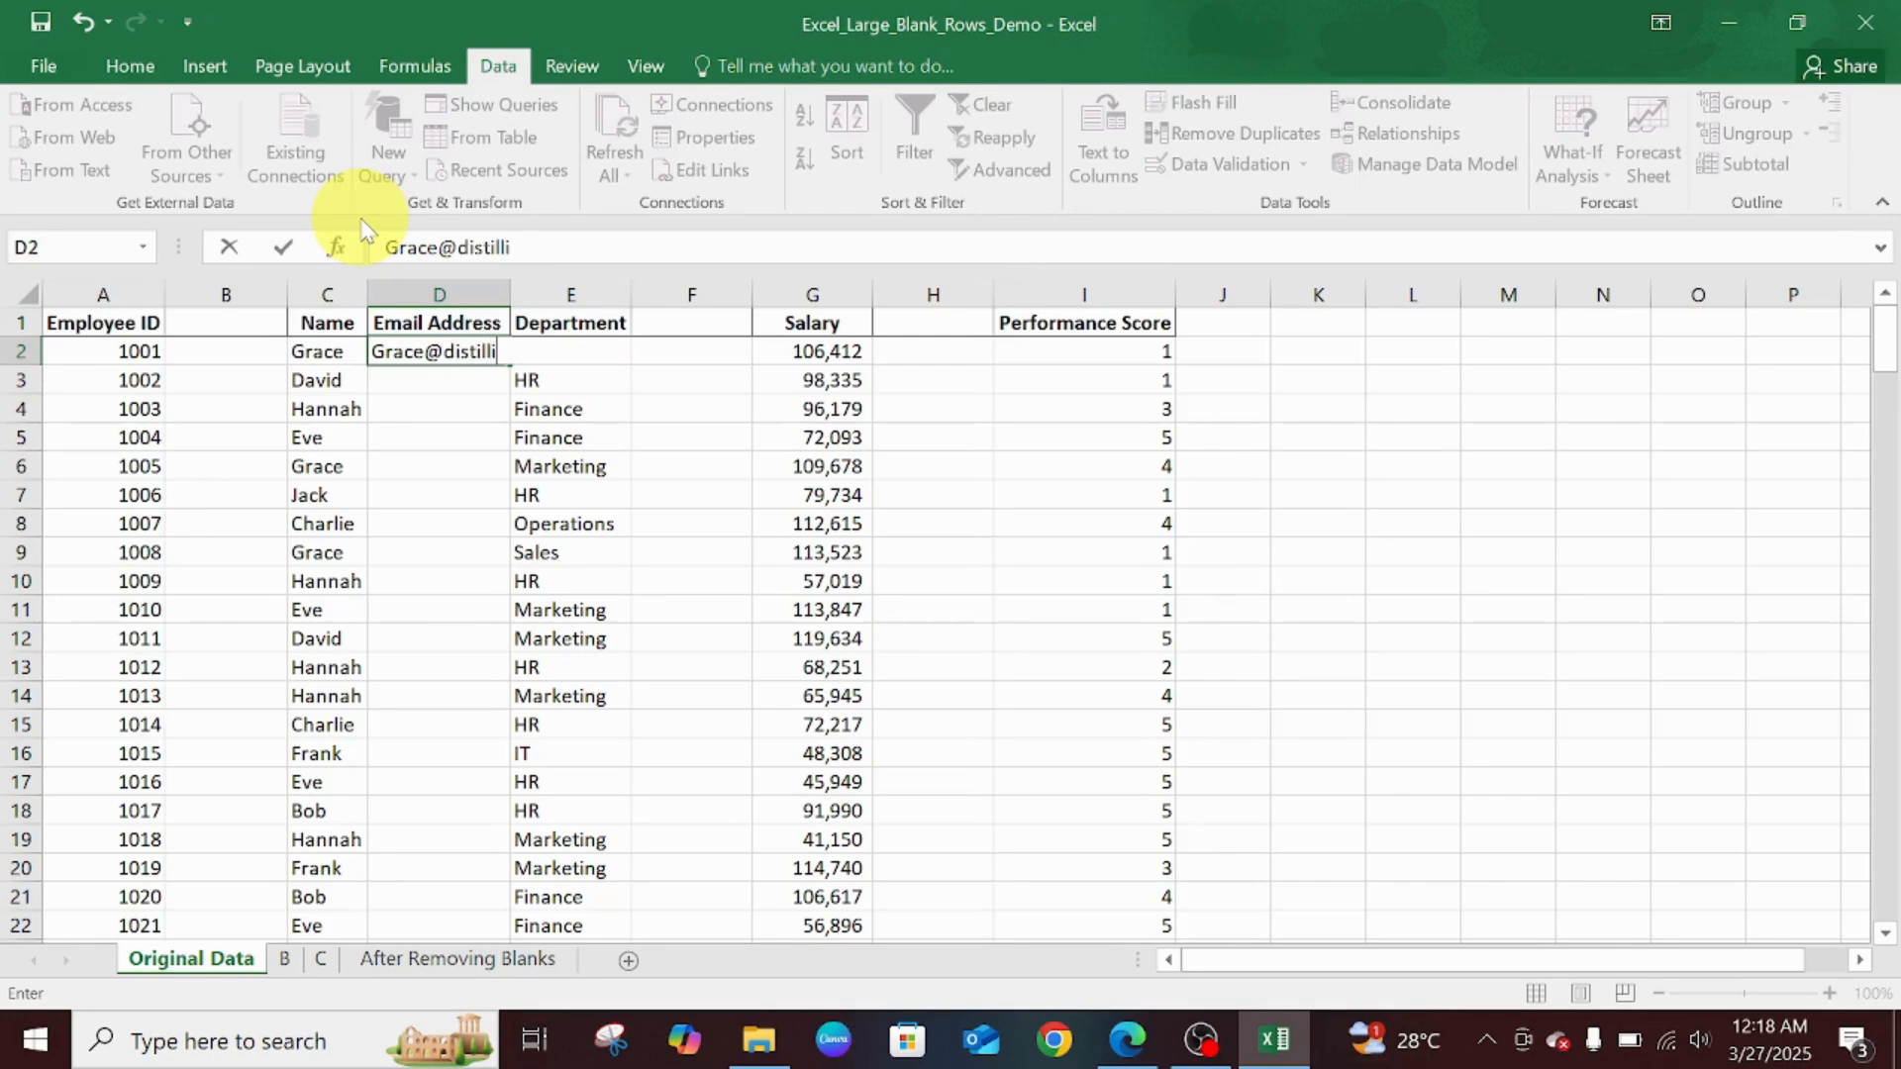
# - Enter the first employee's email address on the distillinginsights.com domain in D2
pyautogui.press('Tab')
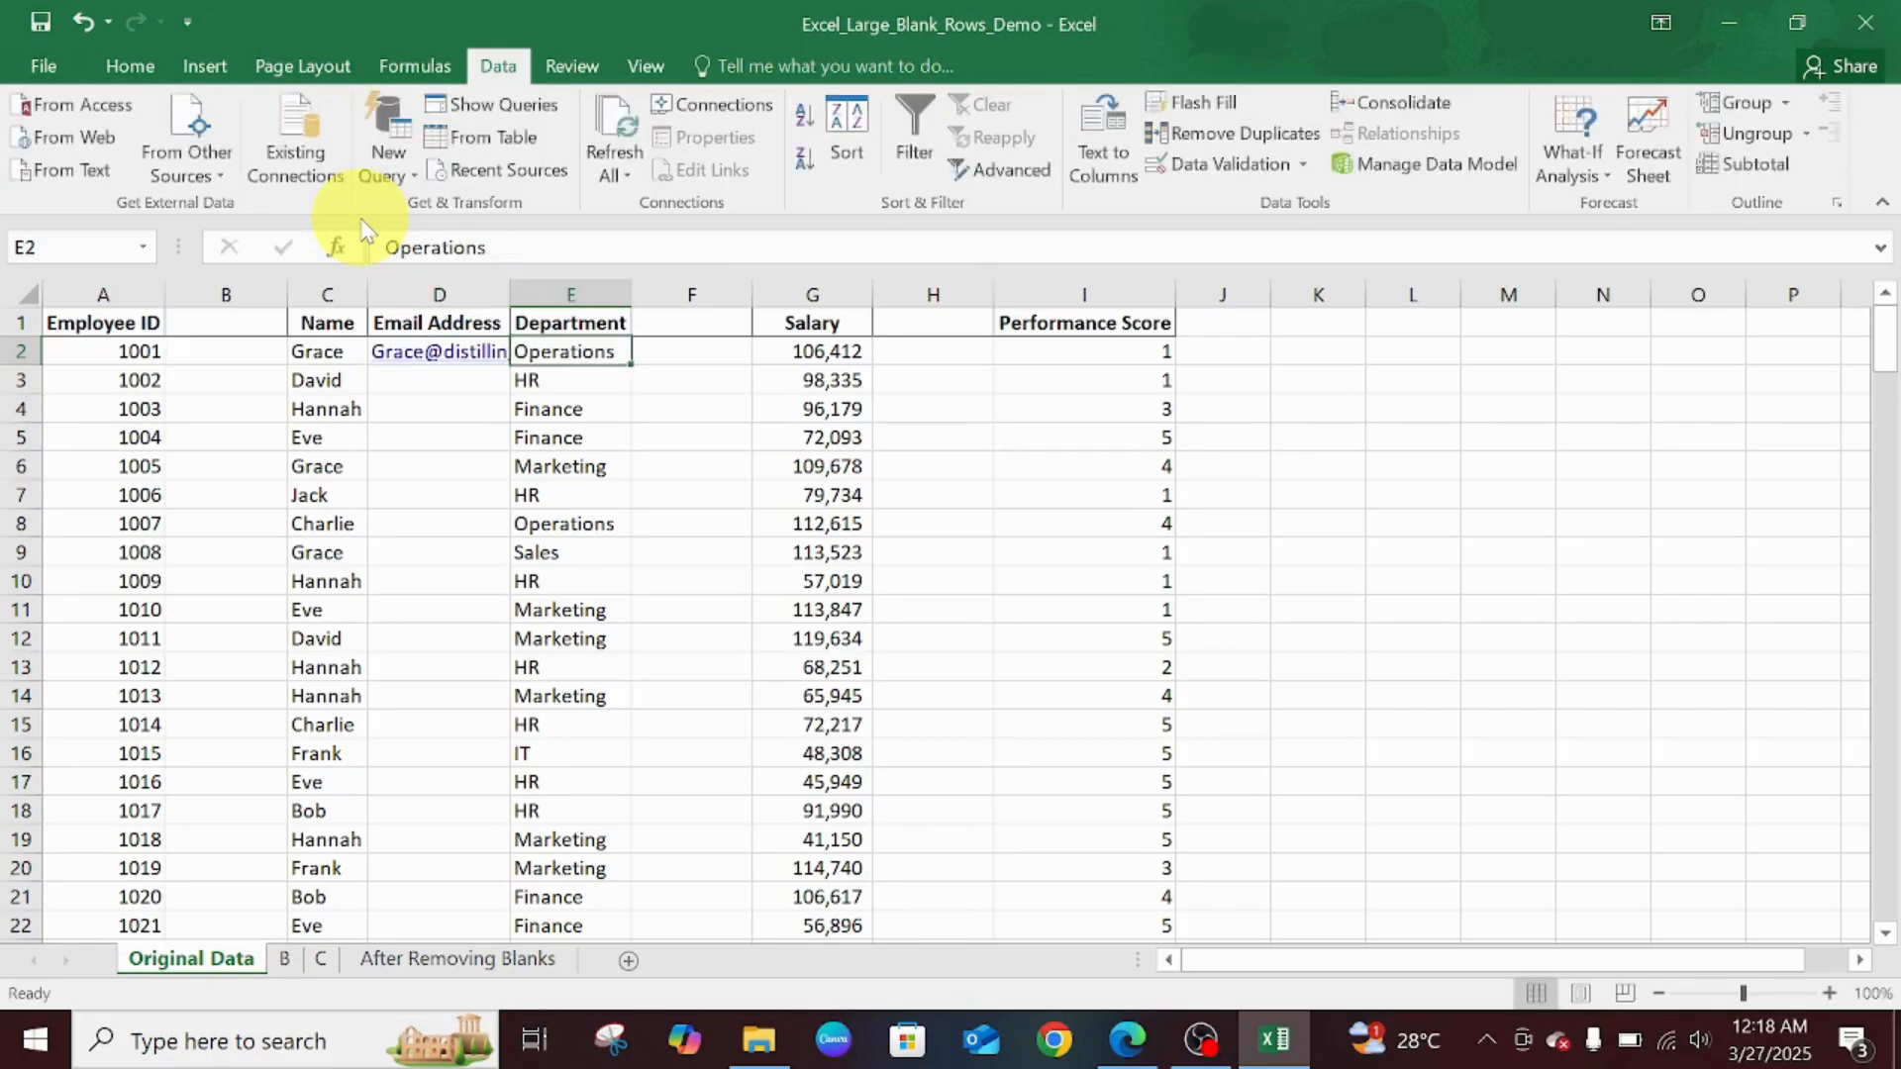
# - Flash Fill company-domain emails down column D with Ctrl+E and autofit the column width
pyautogui.doubleClick(508, 294)
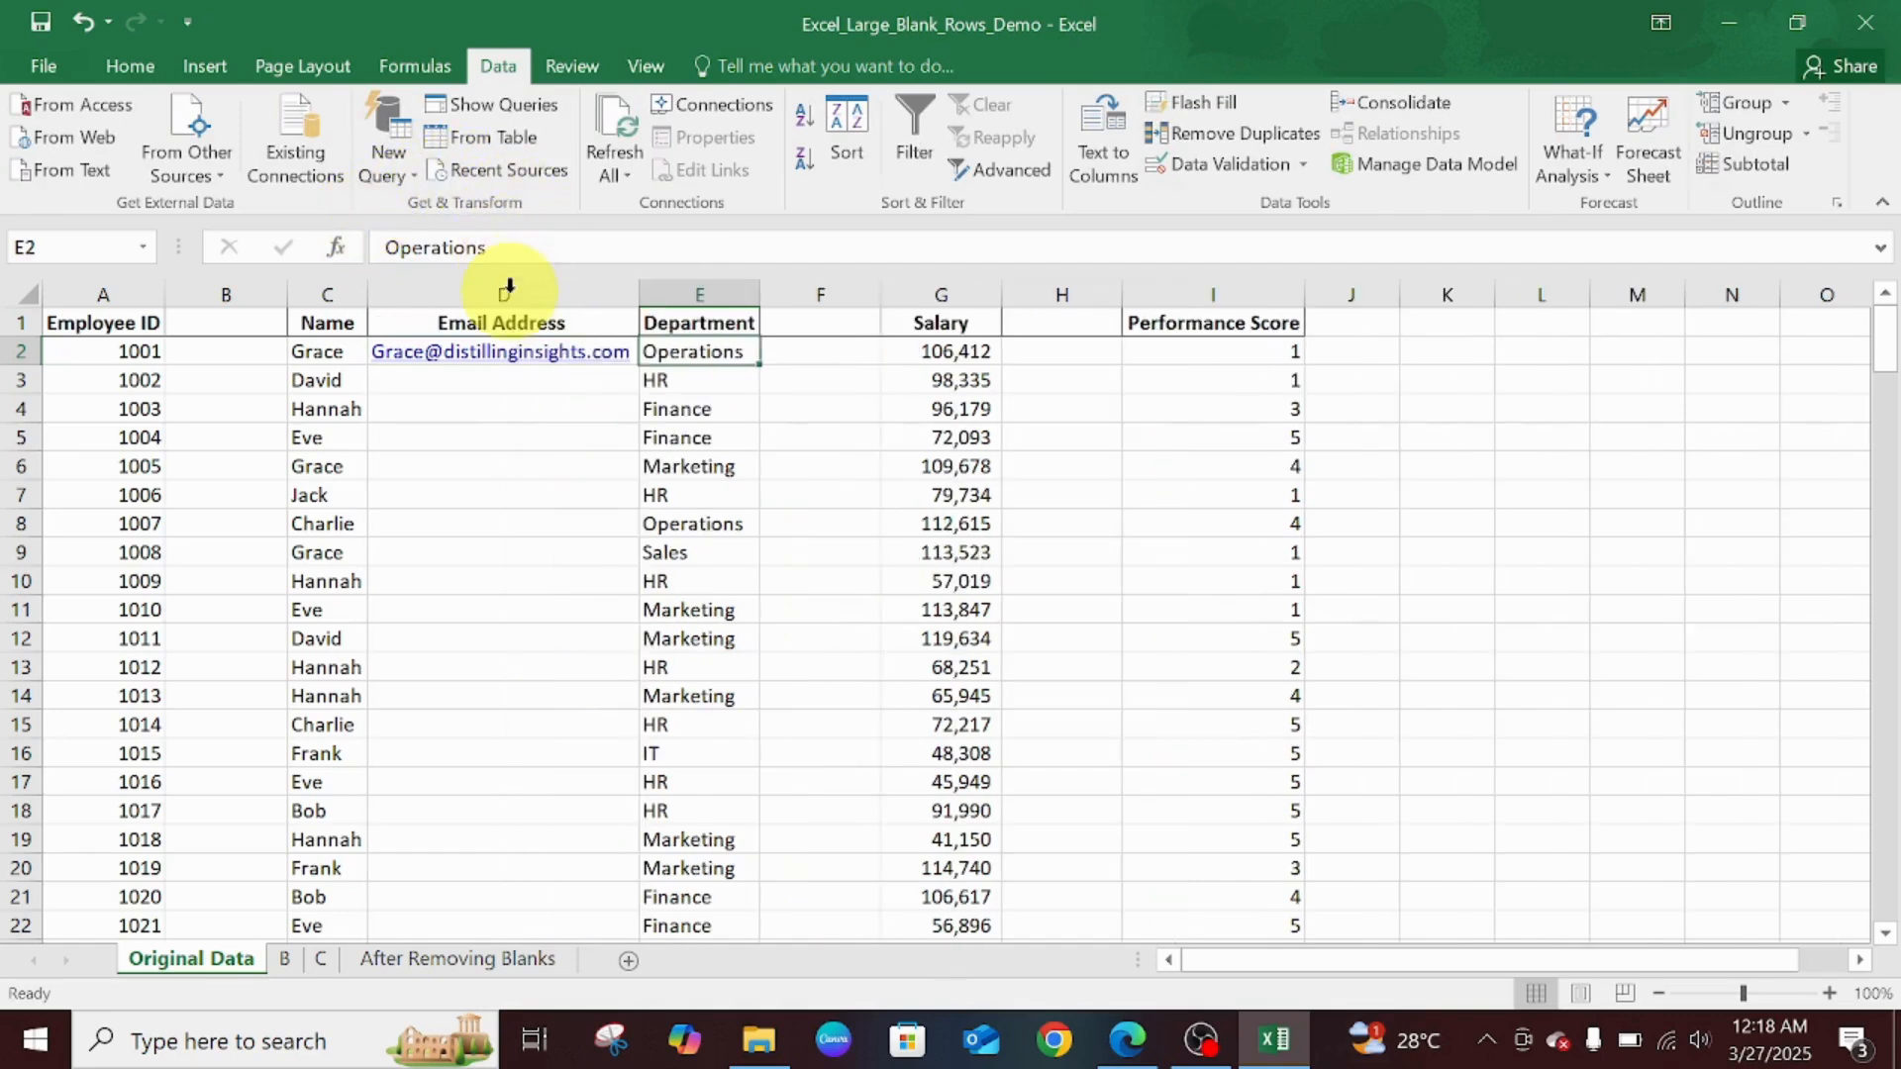
pyautogui.click(533, 384)
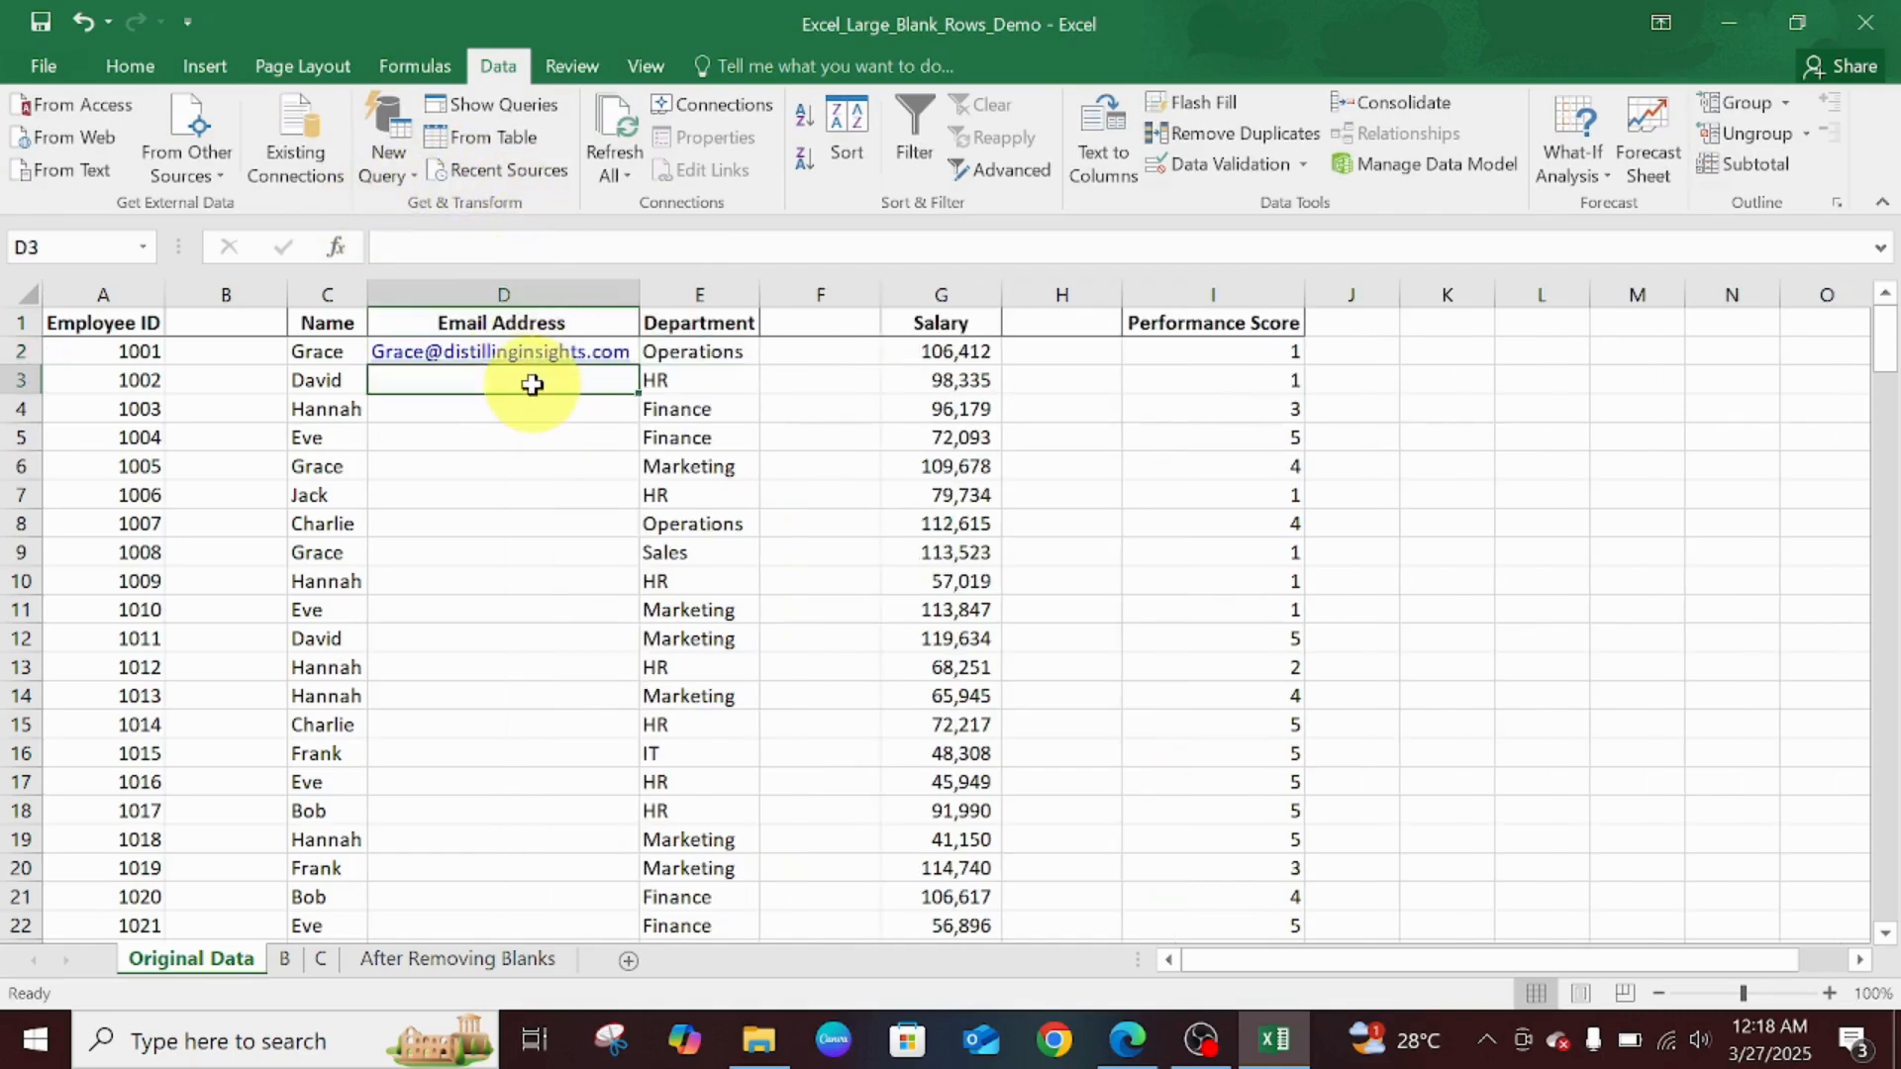
pyautogui.hotkey('ctrl', 'e')
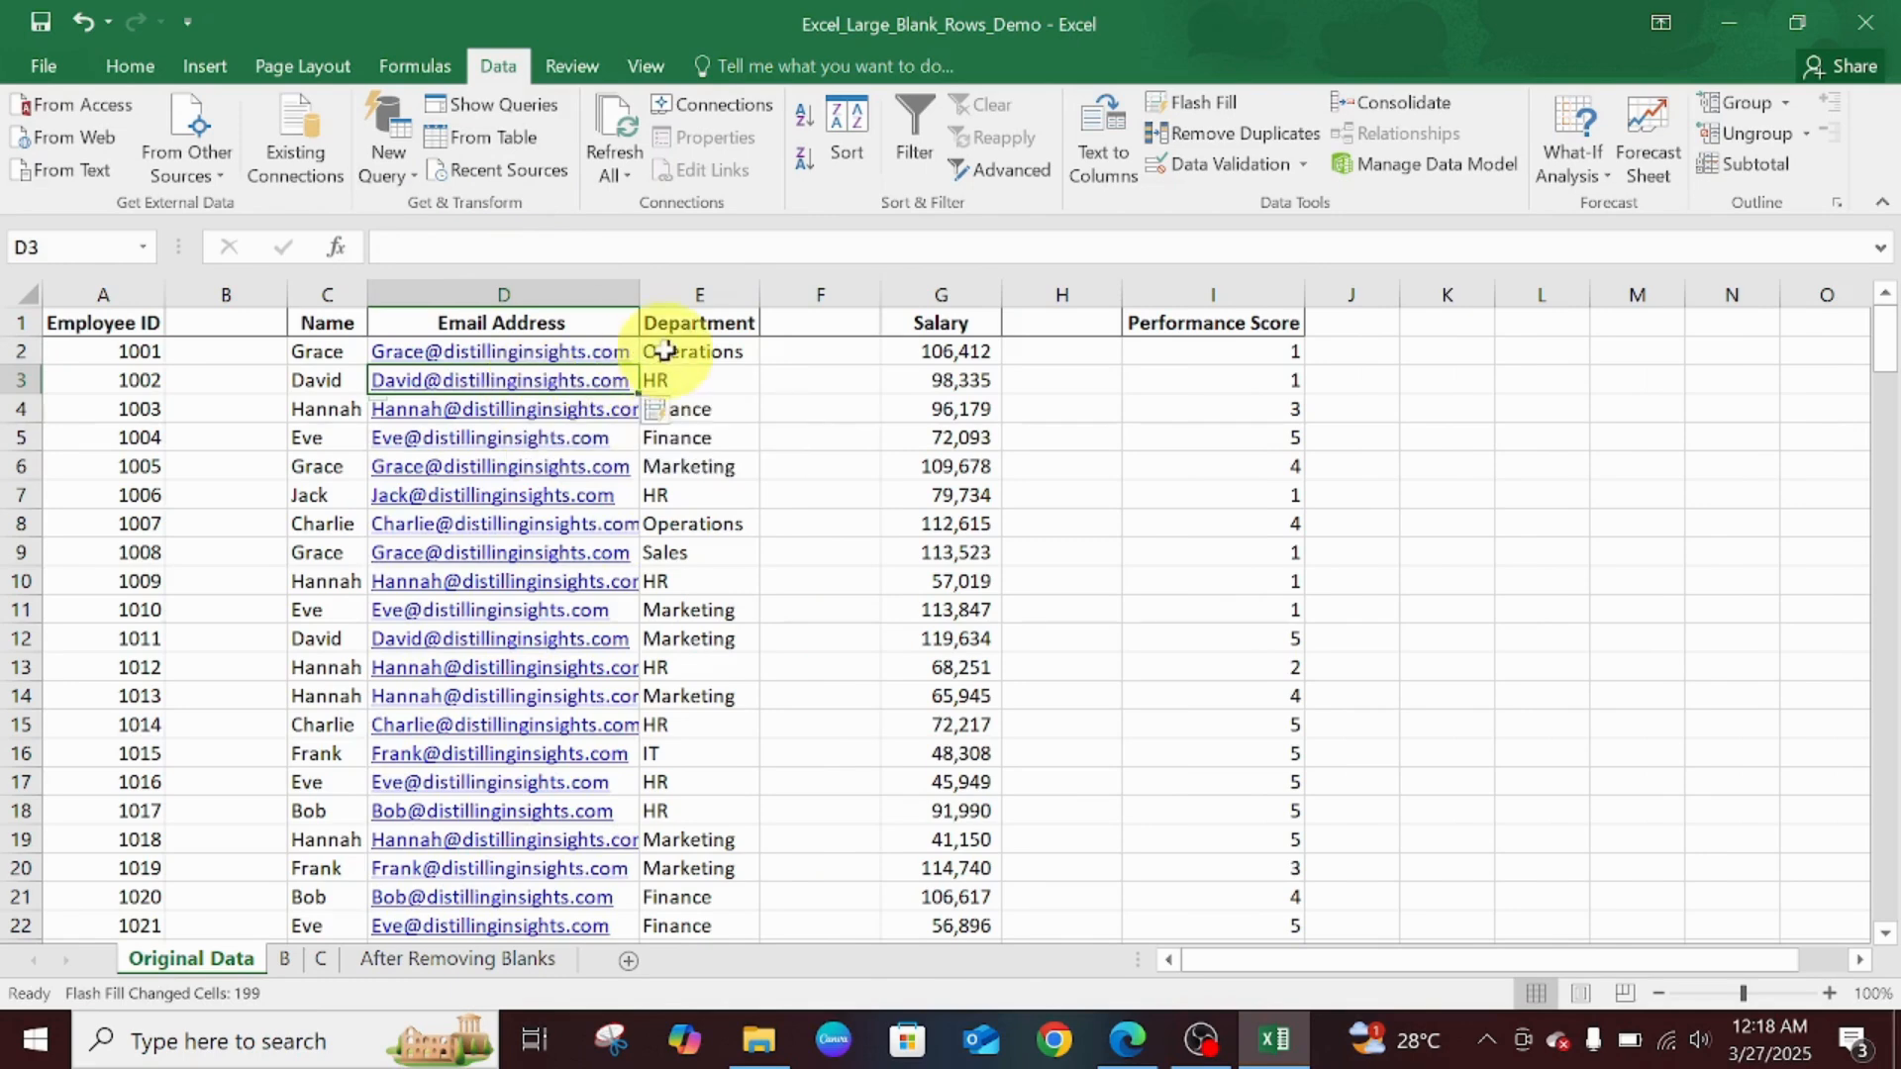
pyautogui.doubleClick(639, 289)
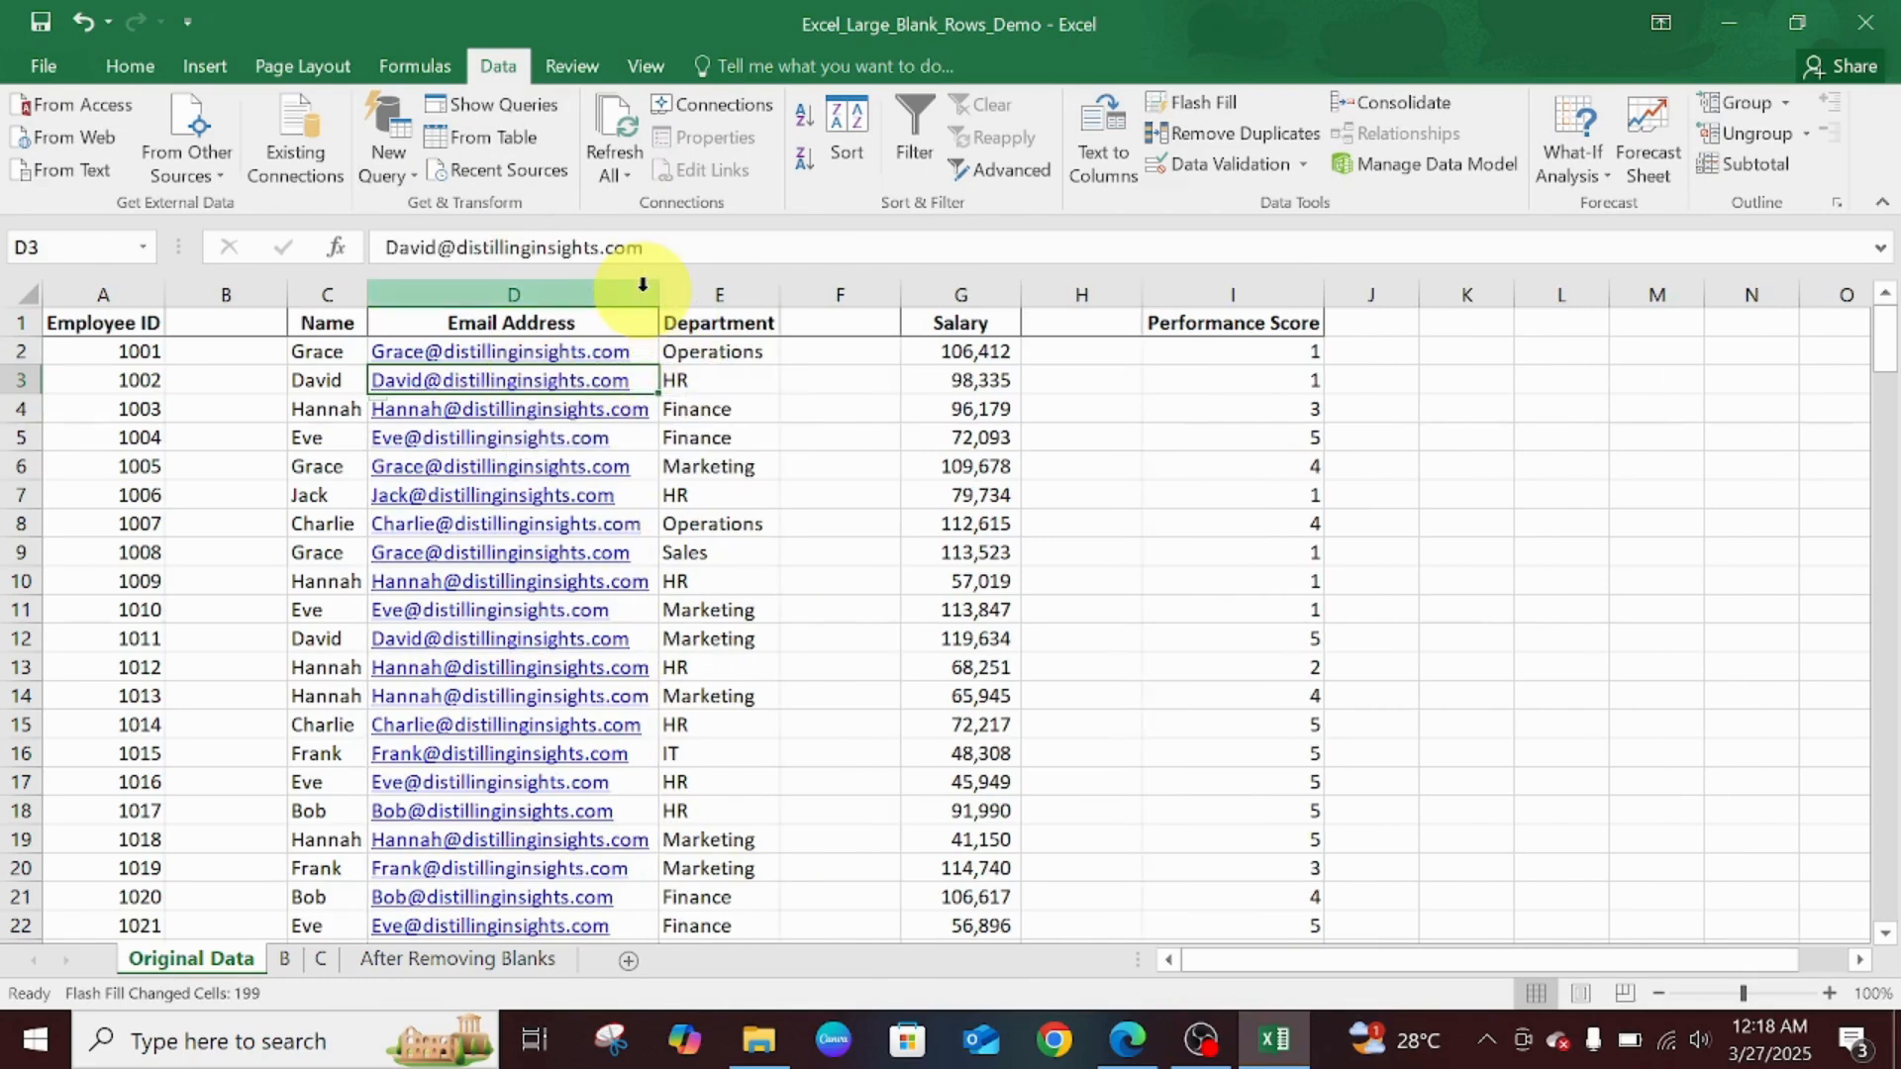
pyautogui.click(871, 407)
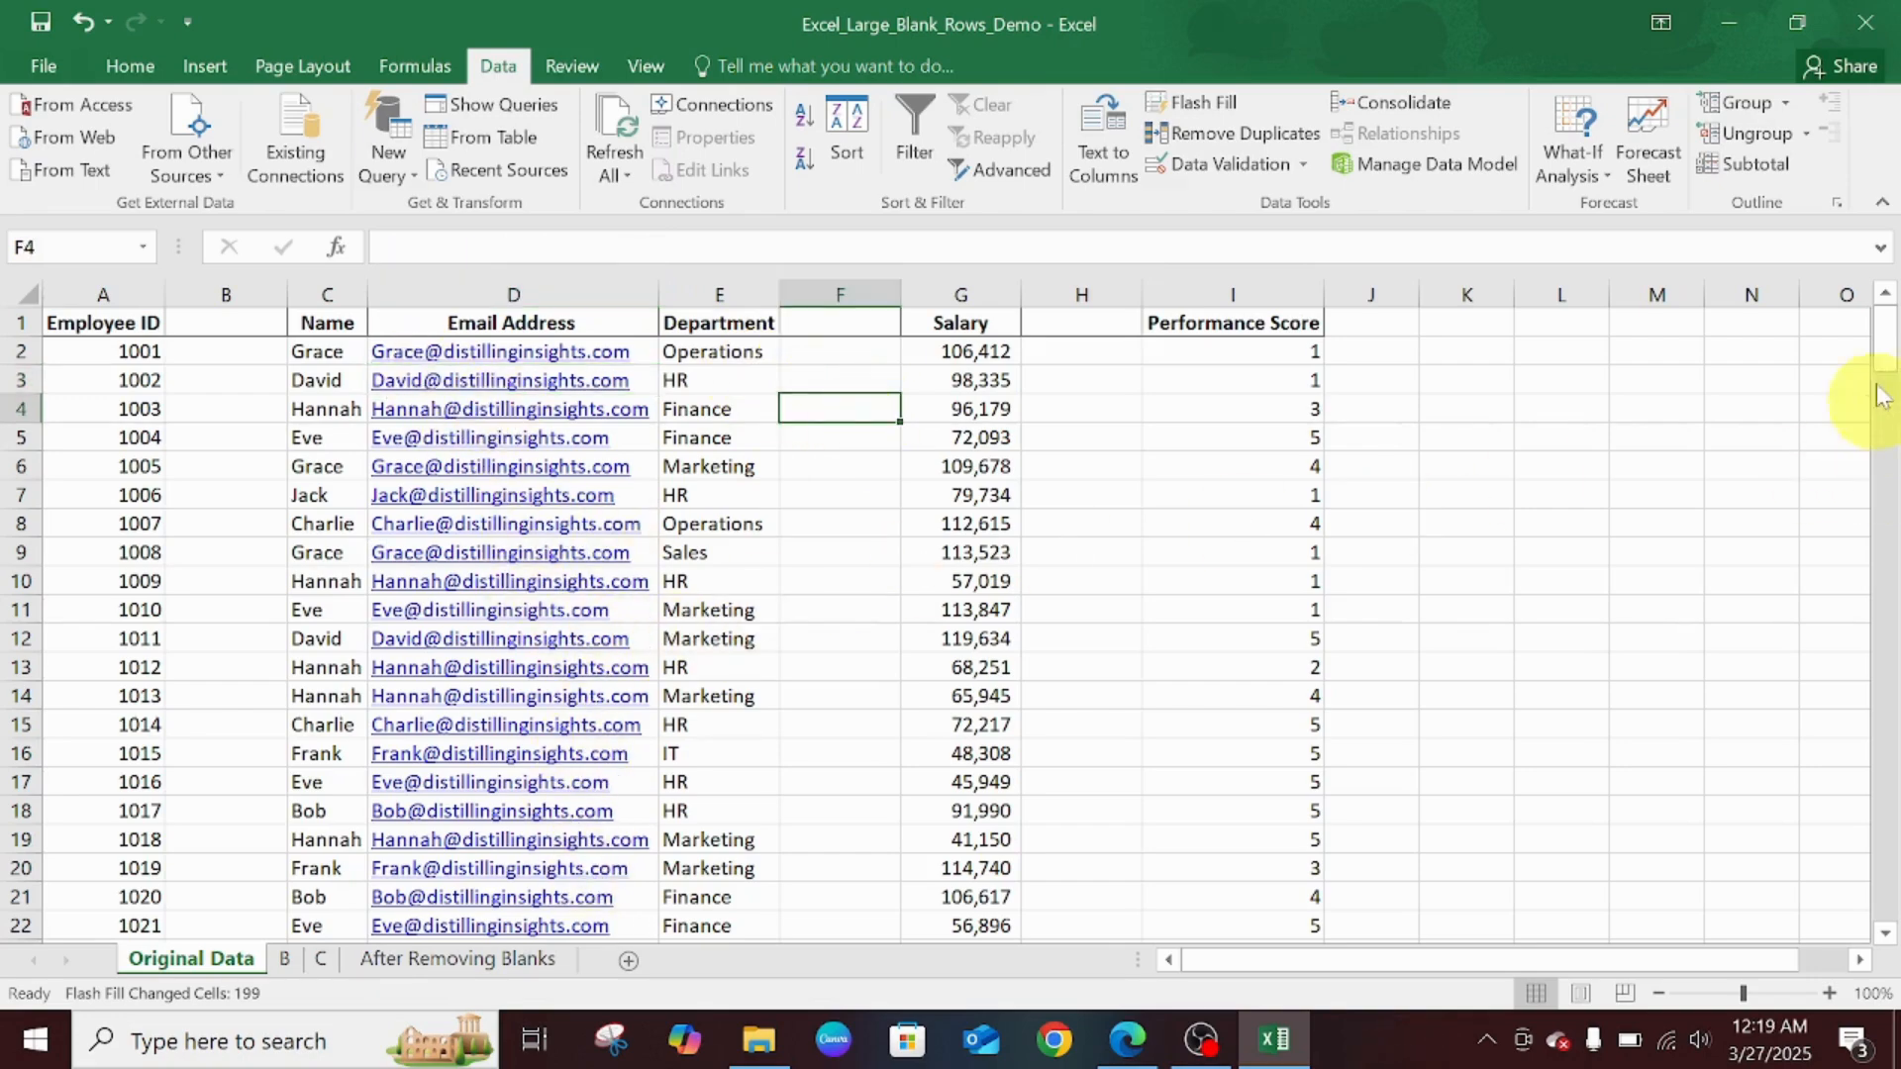
pyautogui.moveTo(1885, 334); pyautogui.dragTo(1749, 280)
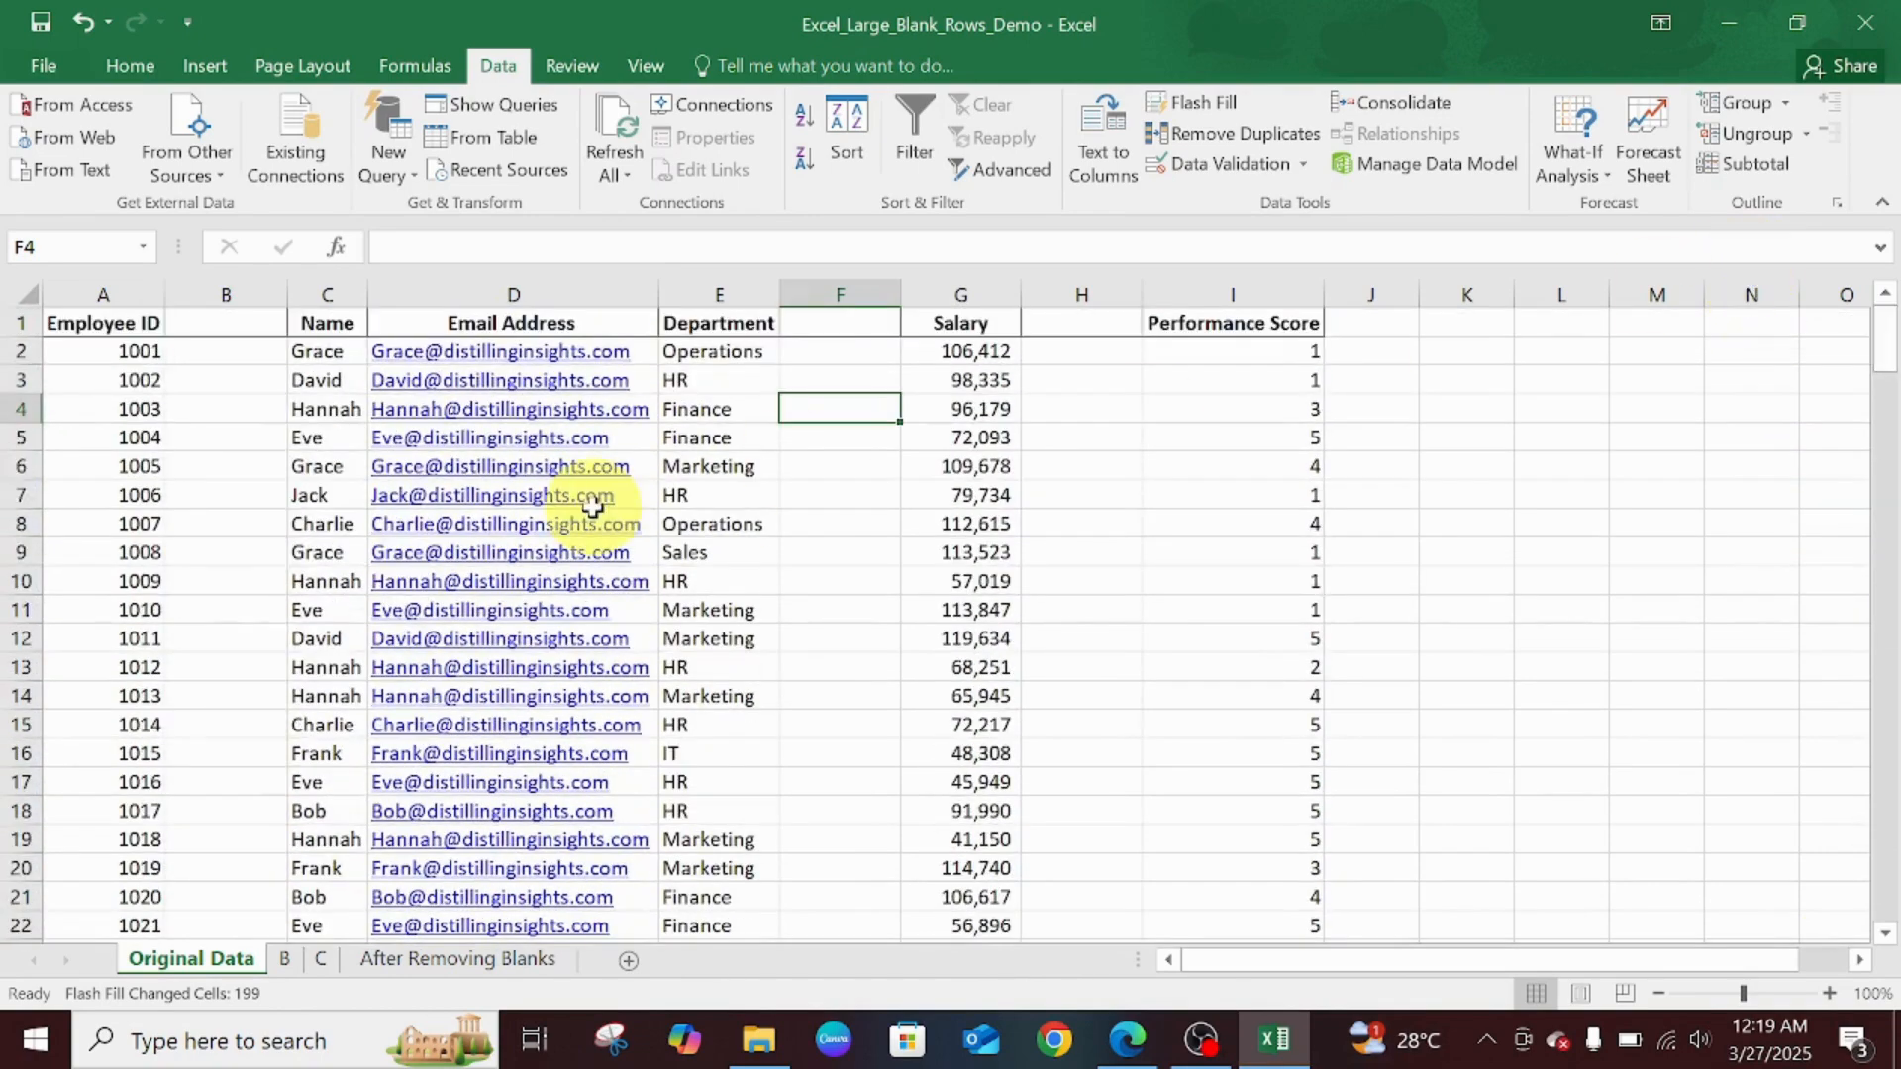
pyautogui.click(240, 350)
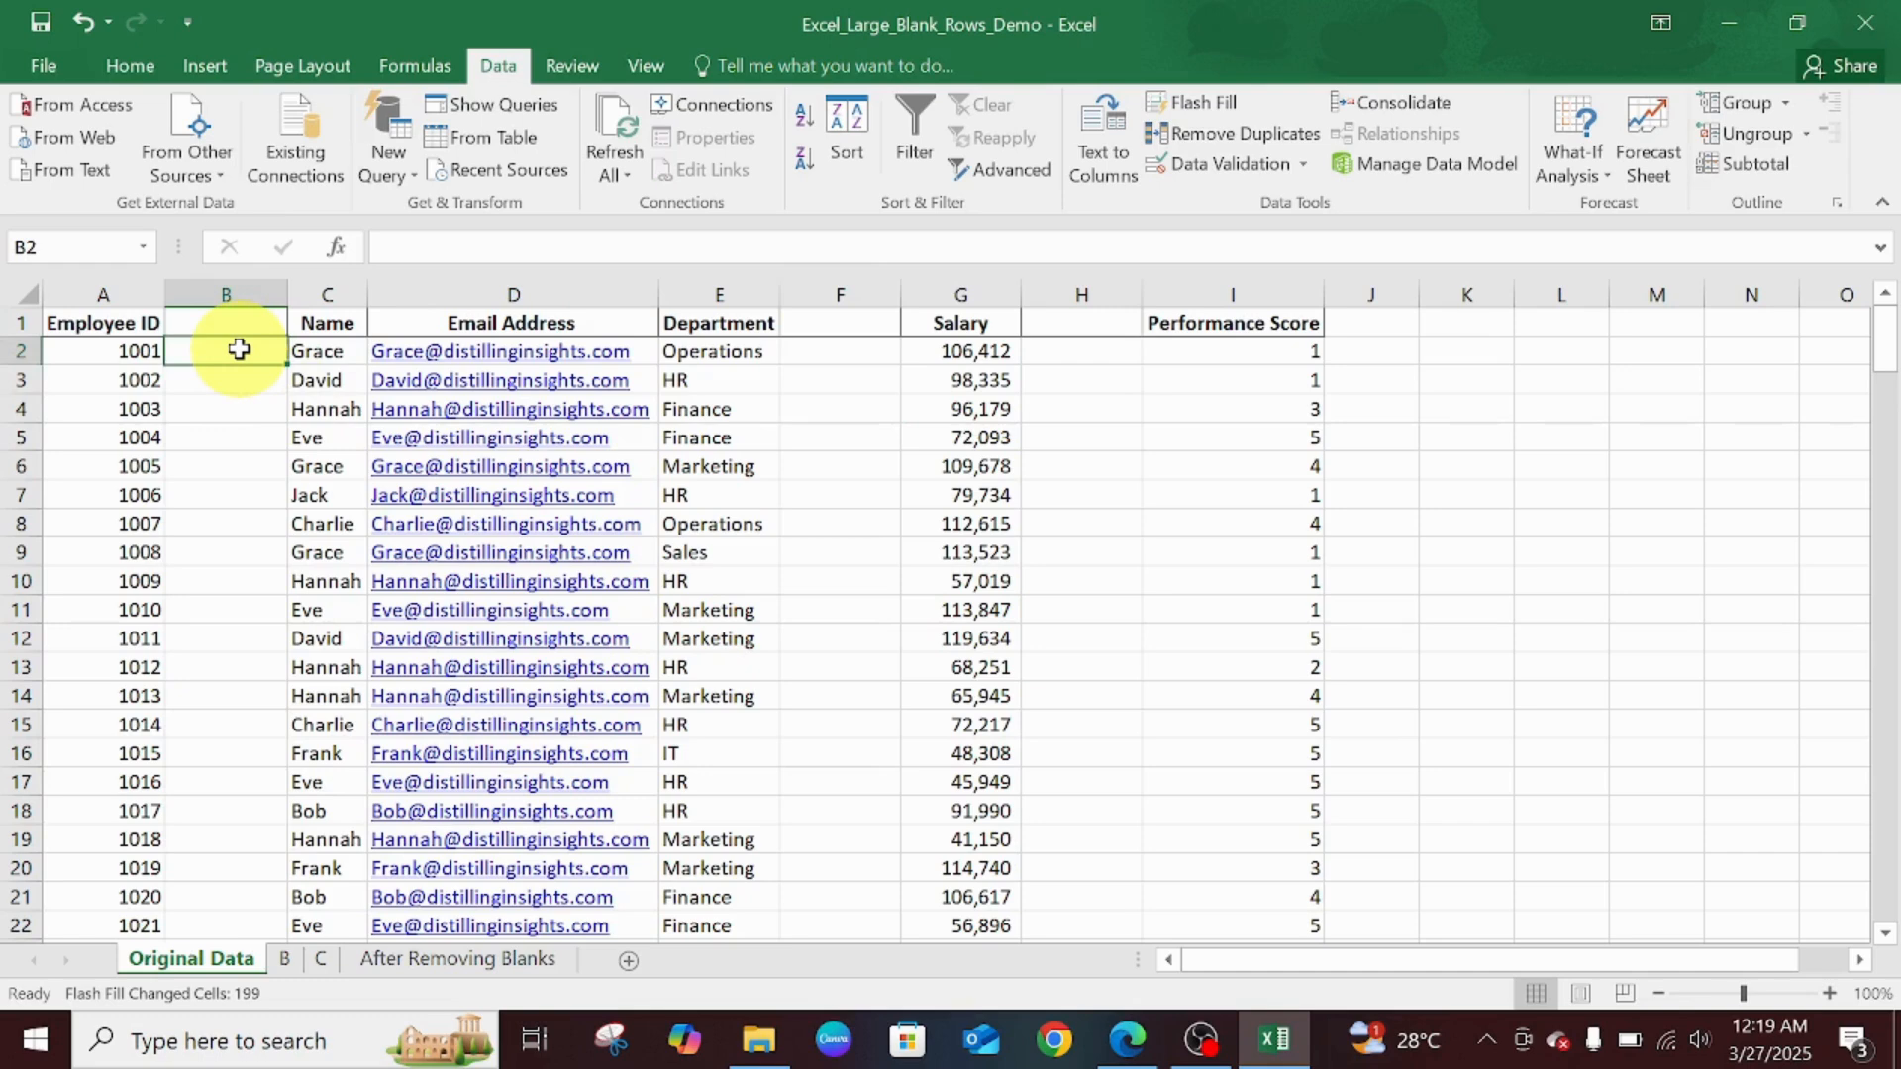
pyautogui.write('SN')
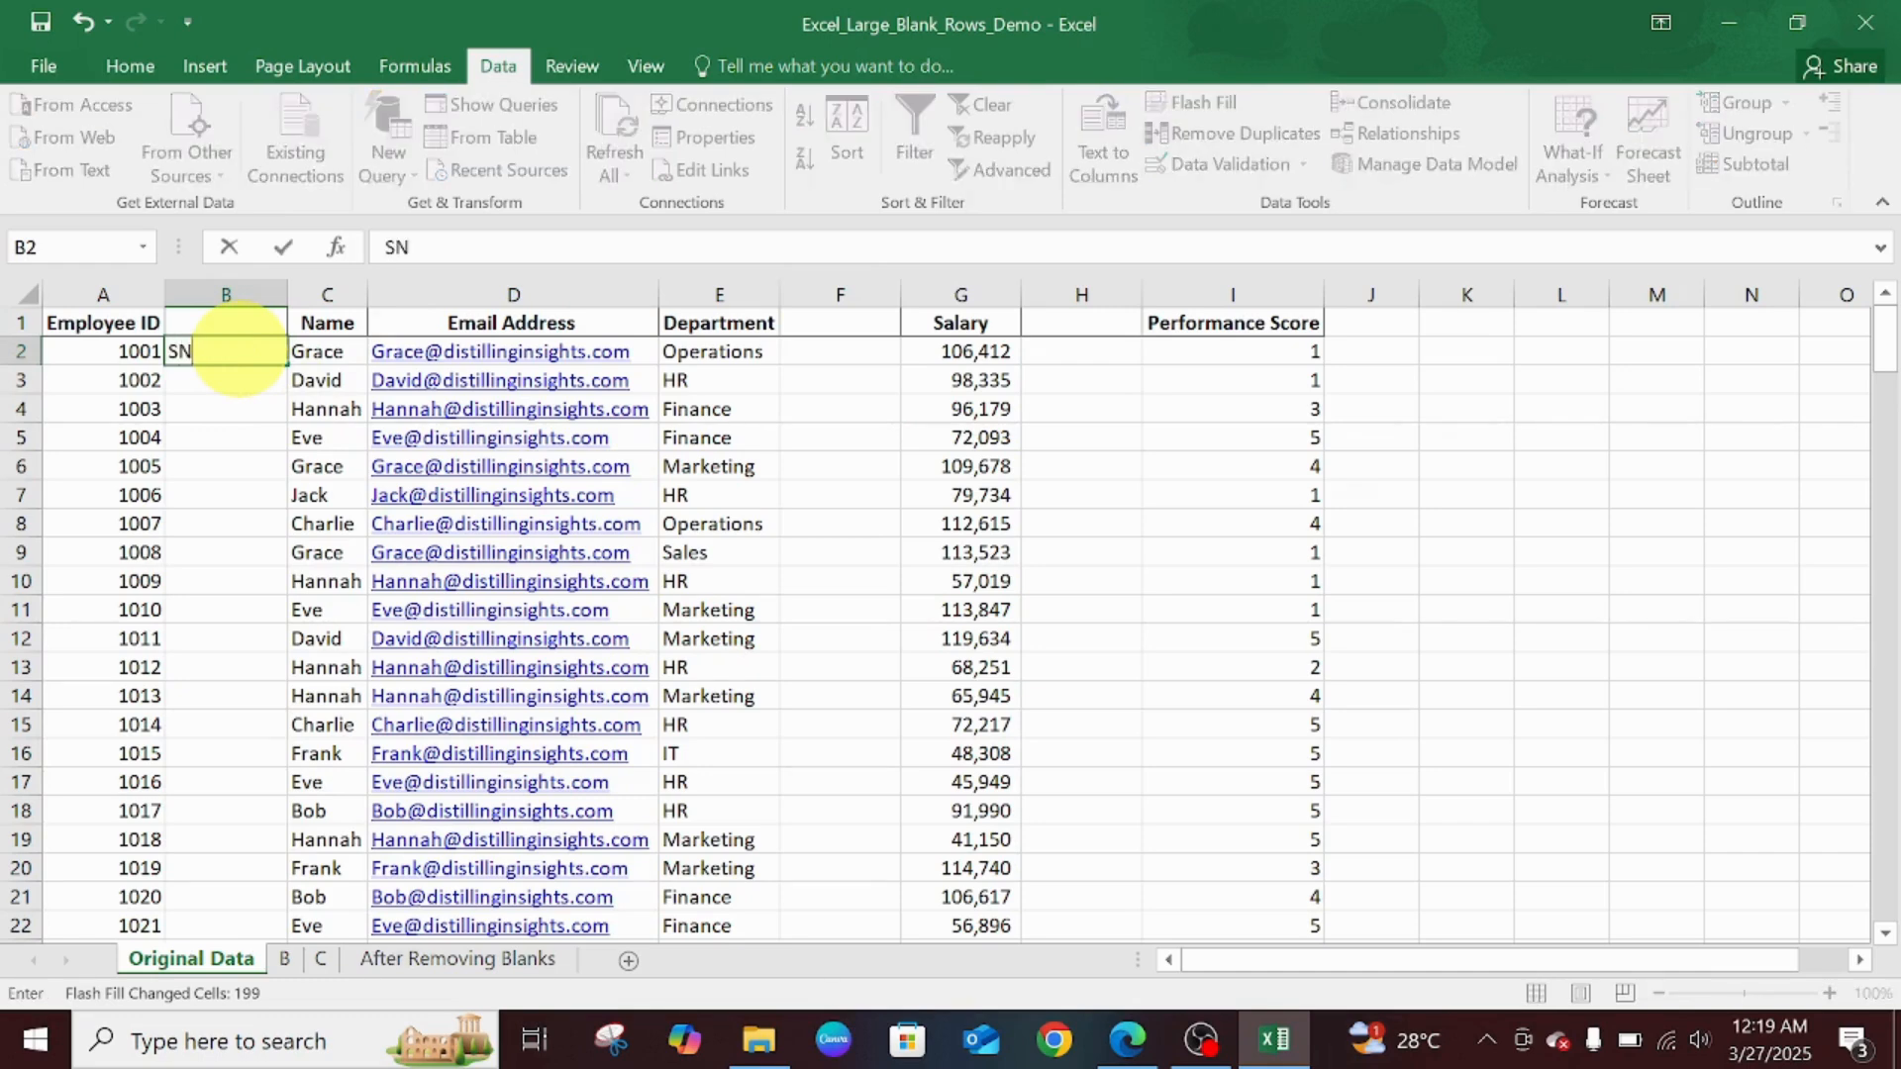
pyautogui.write('1001')
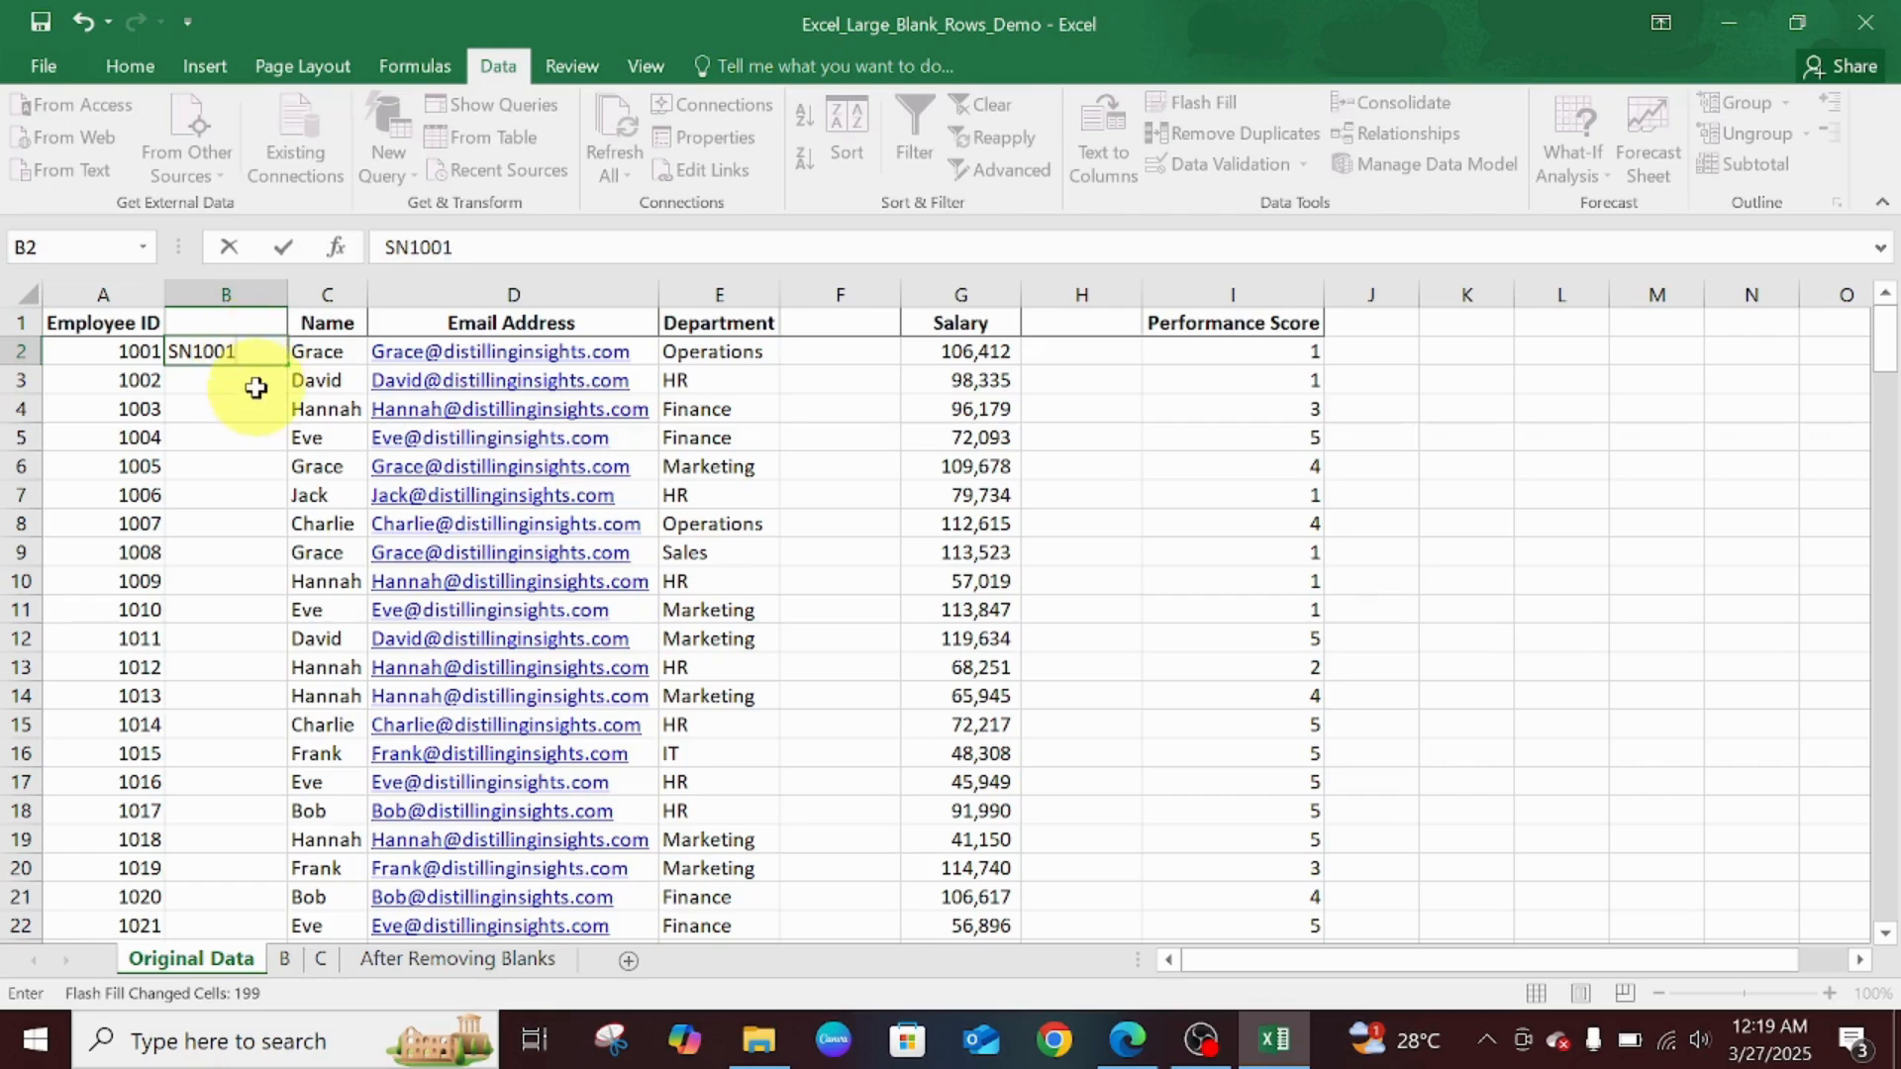
pyautogui.click(192, 352)
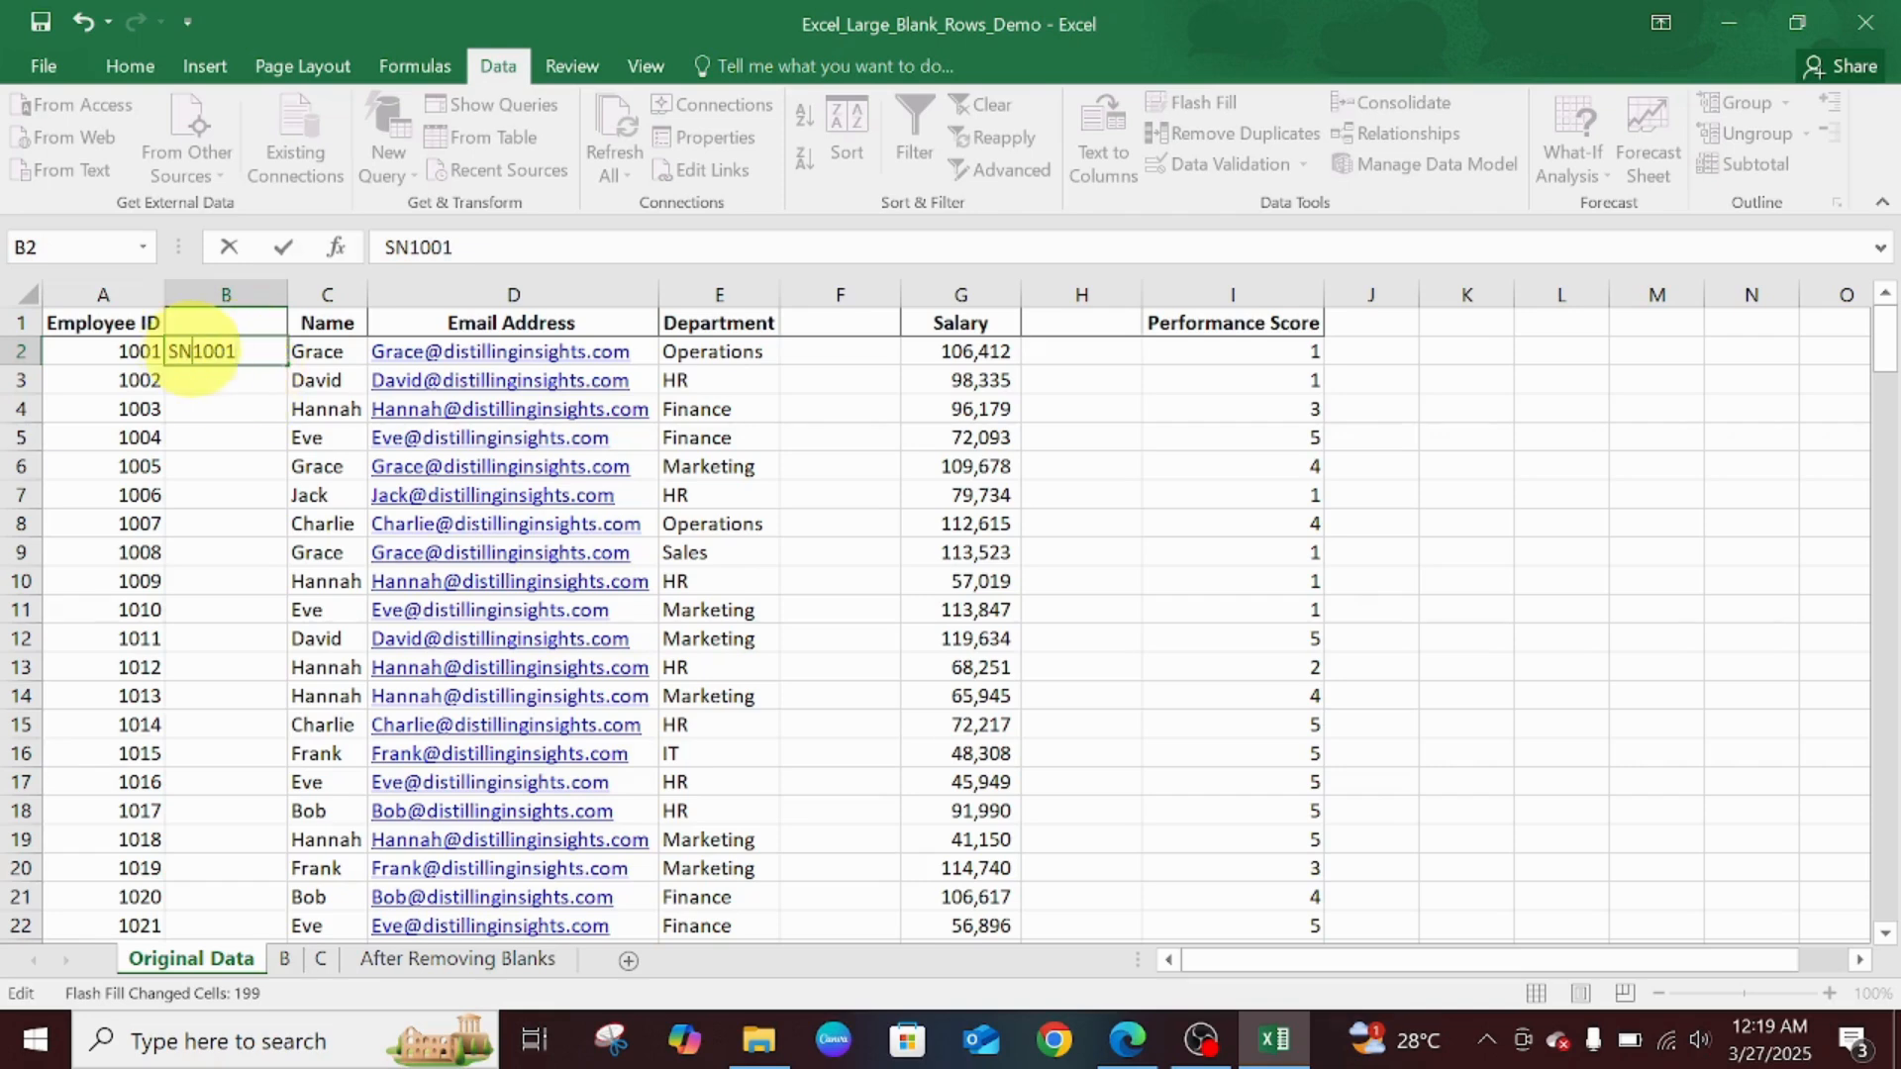
pyautogui.write('0')
pyautogui.click(221, 372)
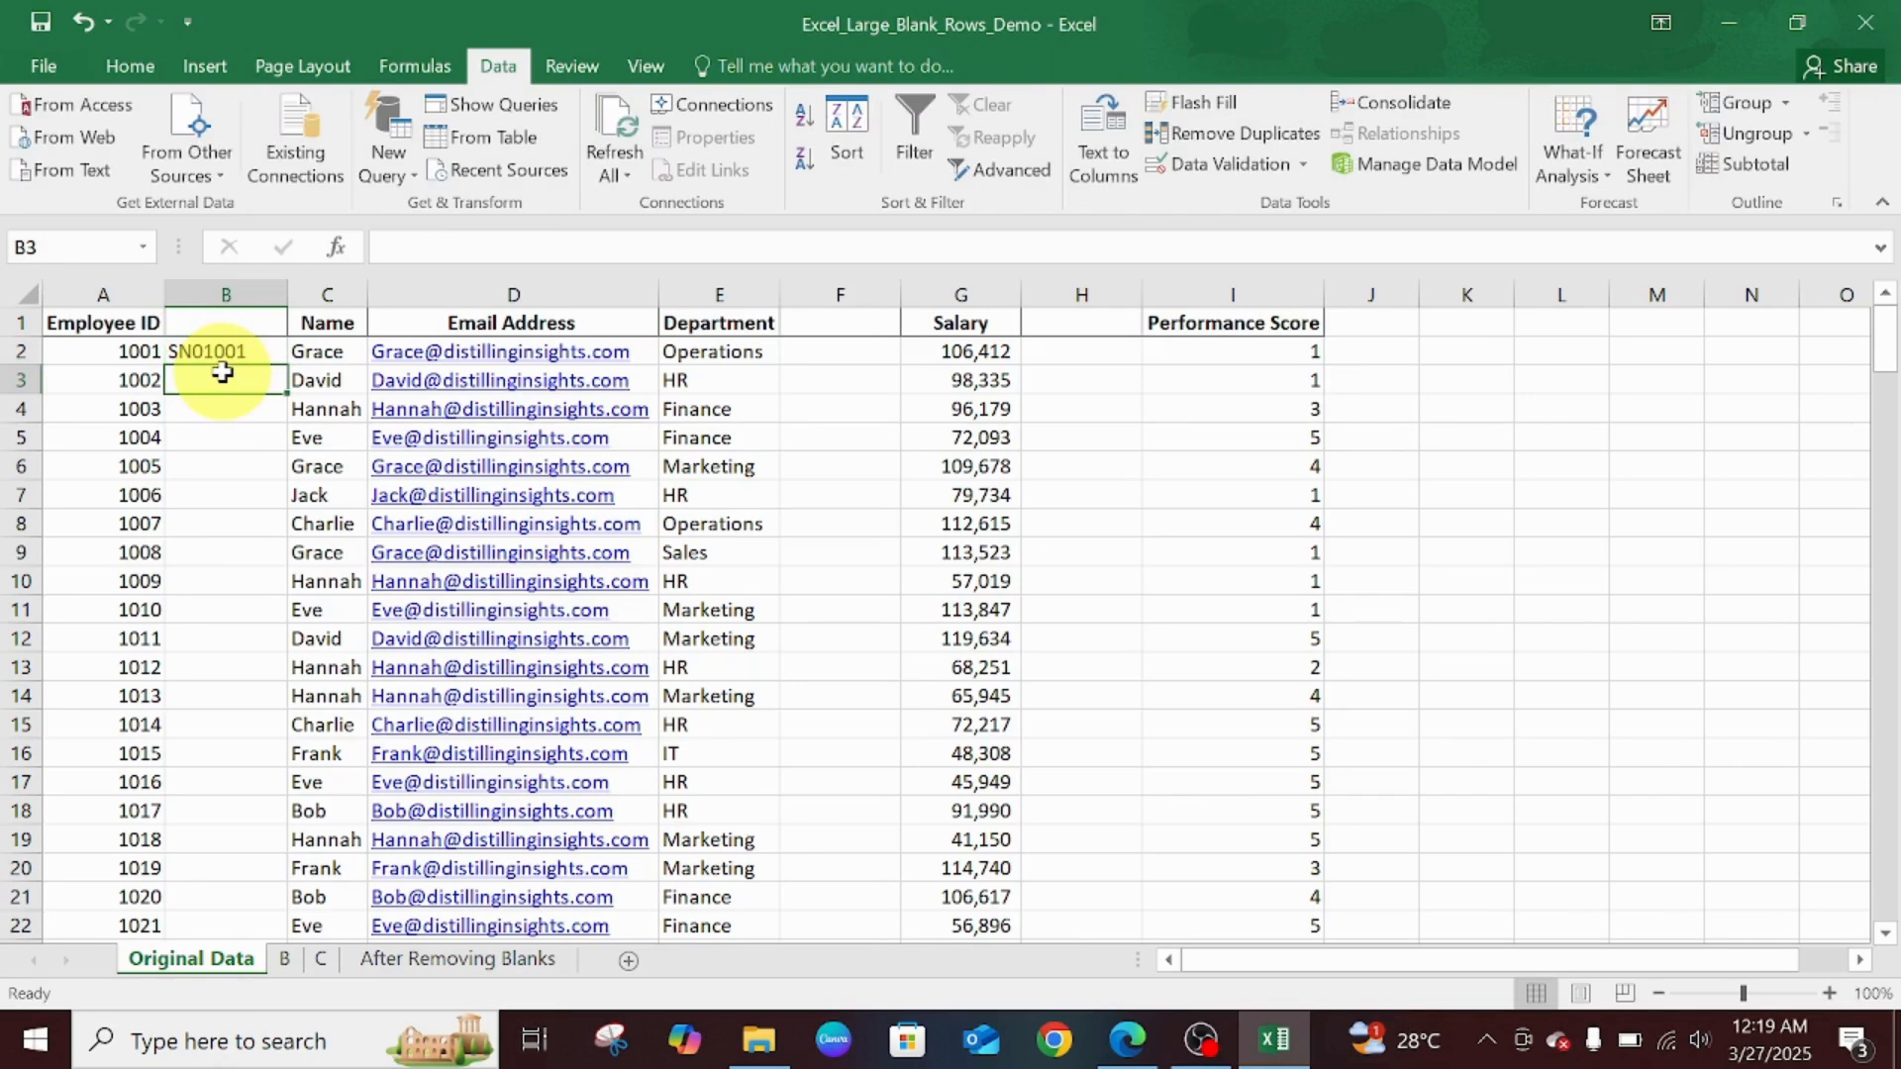
pyautogui.hotkey('ctrl', 'e')
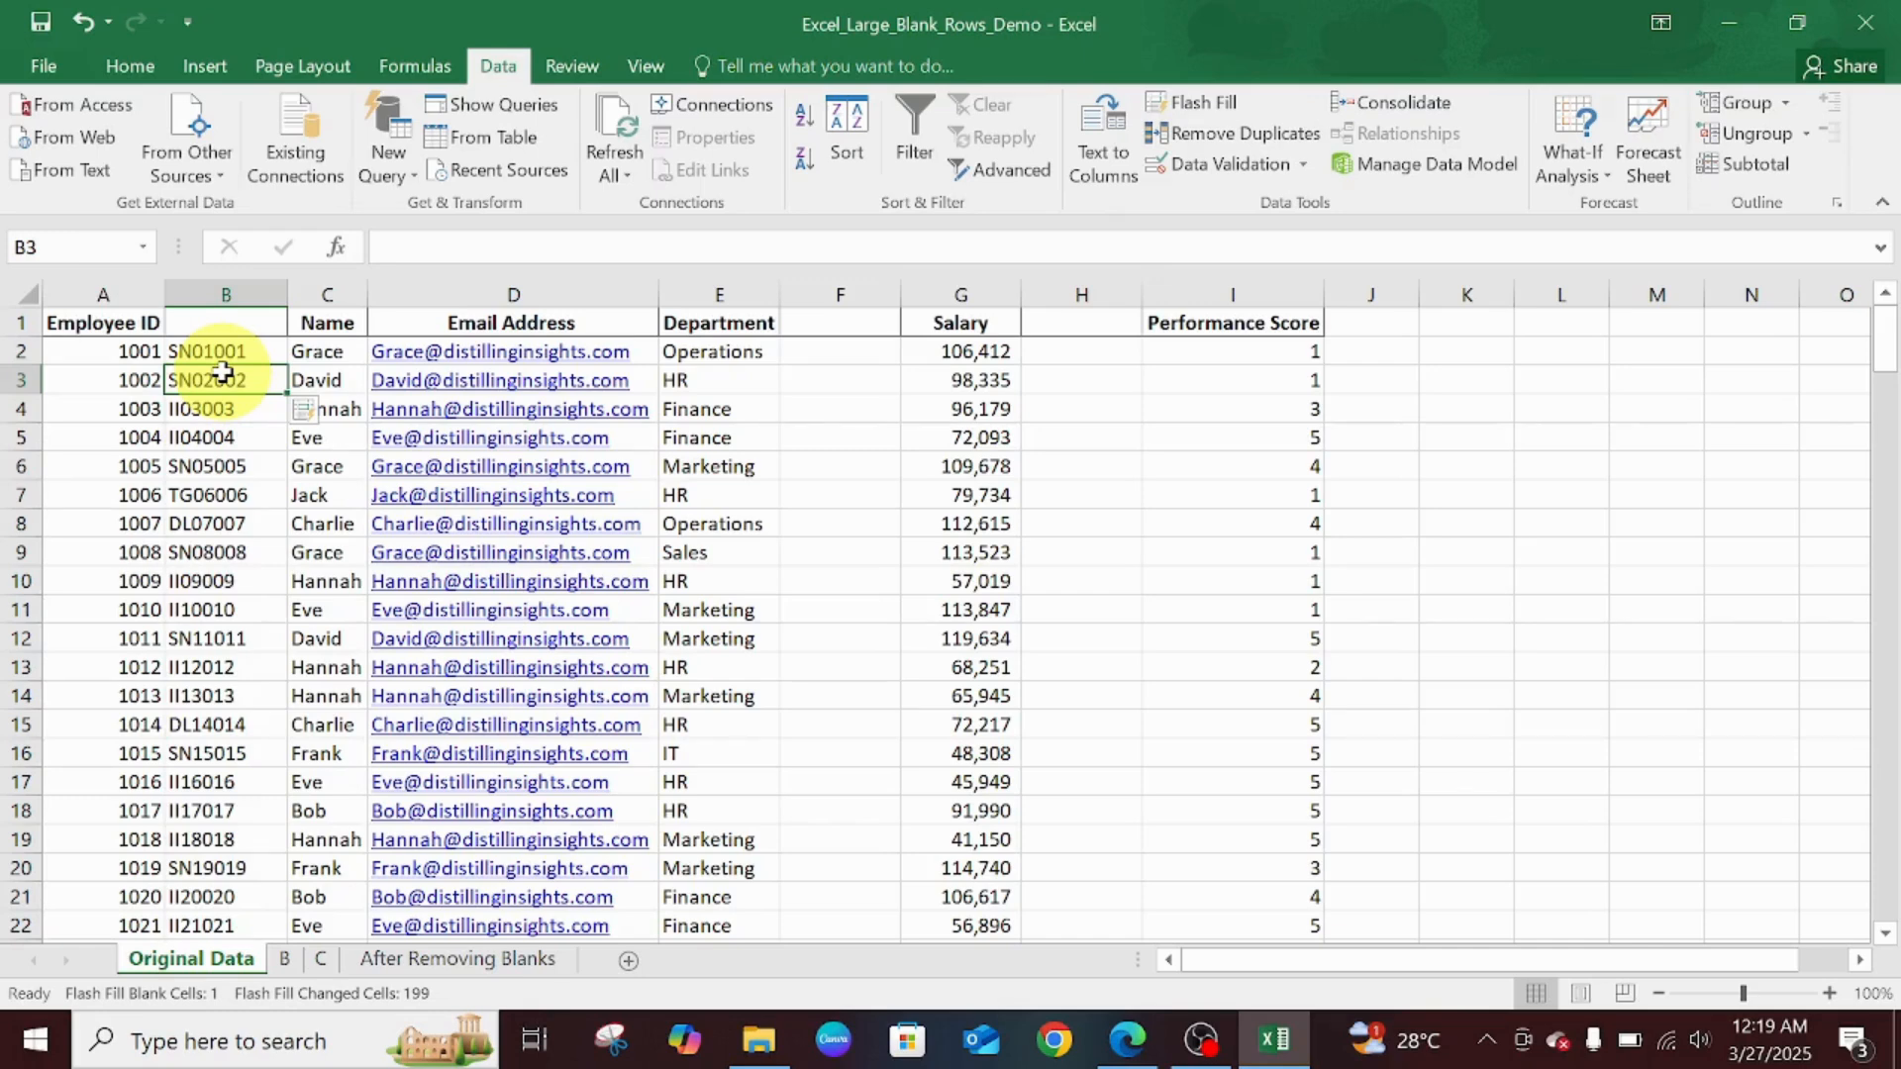
pyautogui.hotkey('ctrl', 'z')
pyautogui.hotkey('ctrl', 'z')
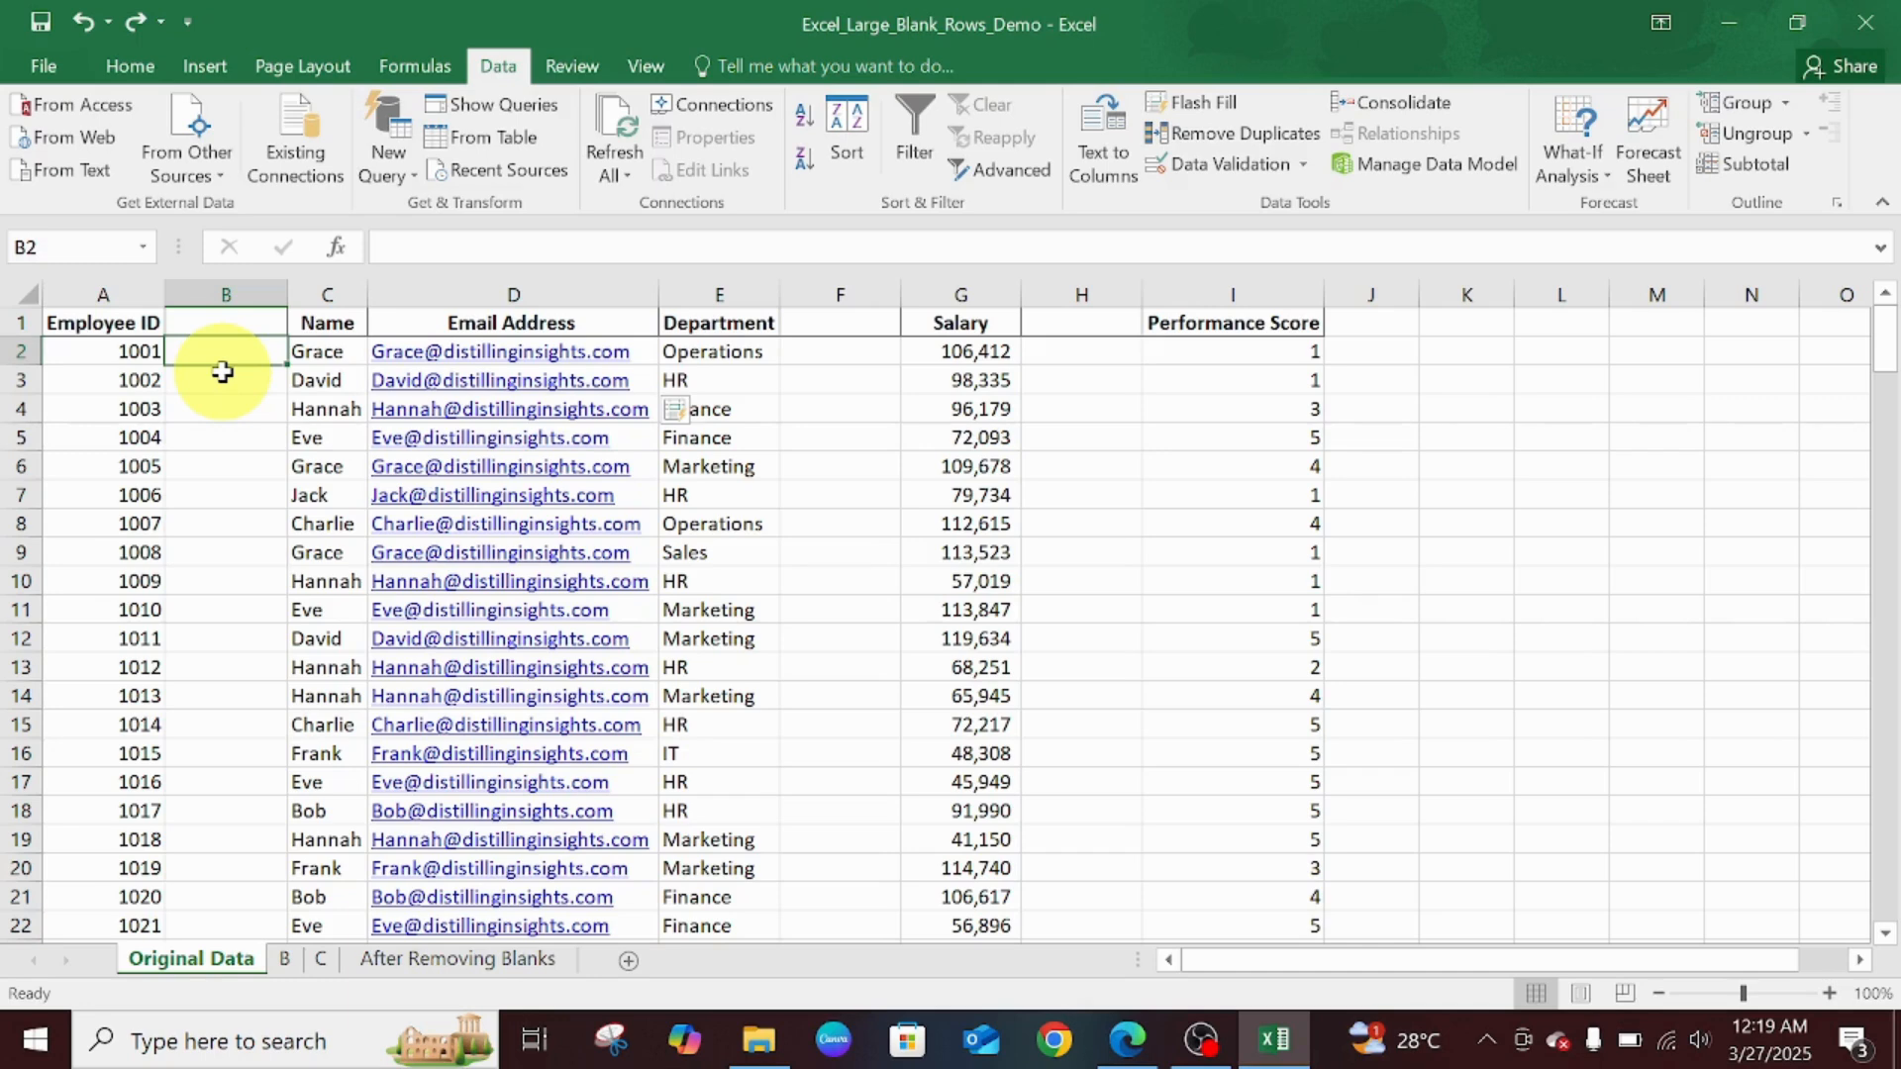
pyautogui.click(857, 381)
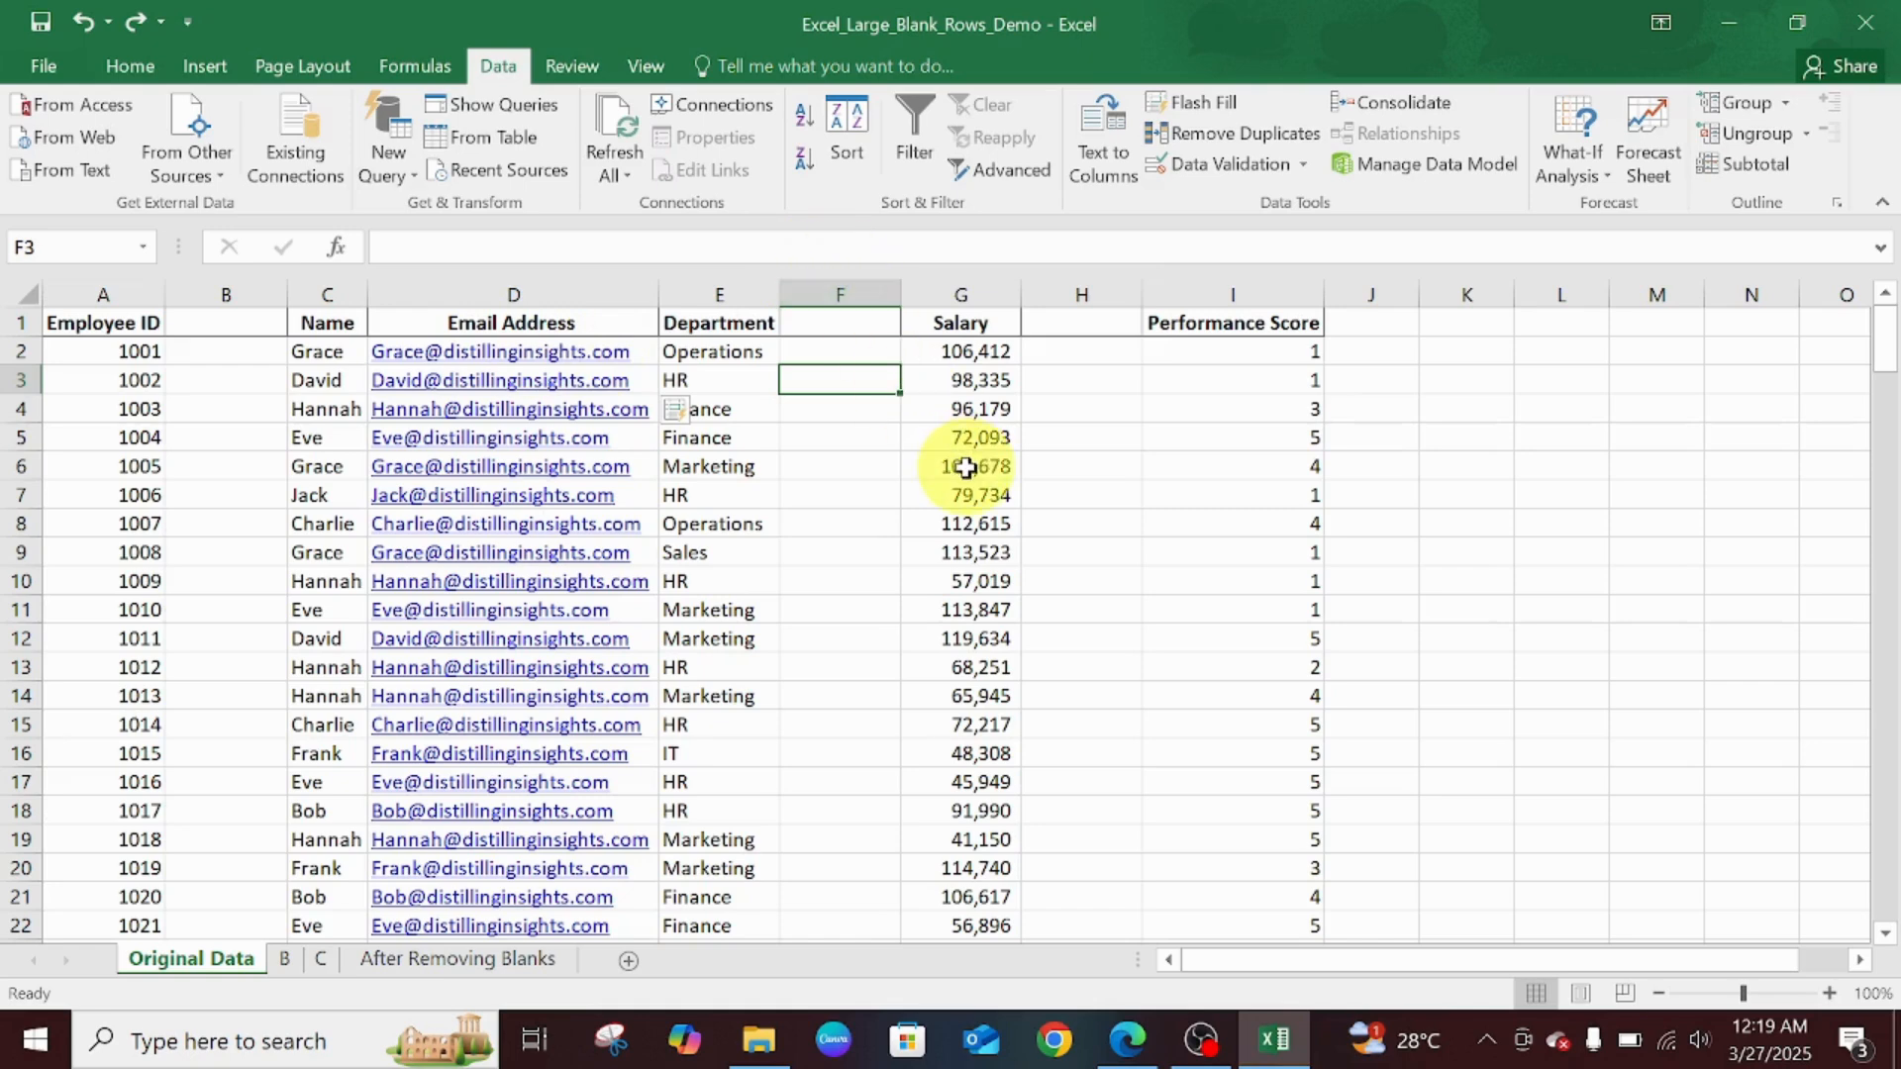
pyautogui.click(387, 379)
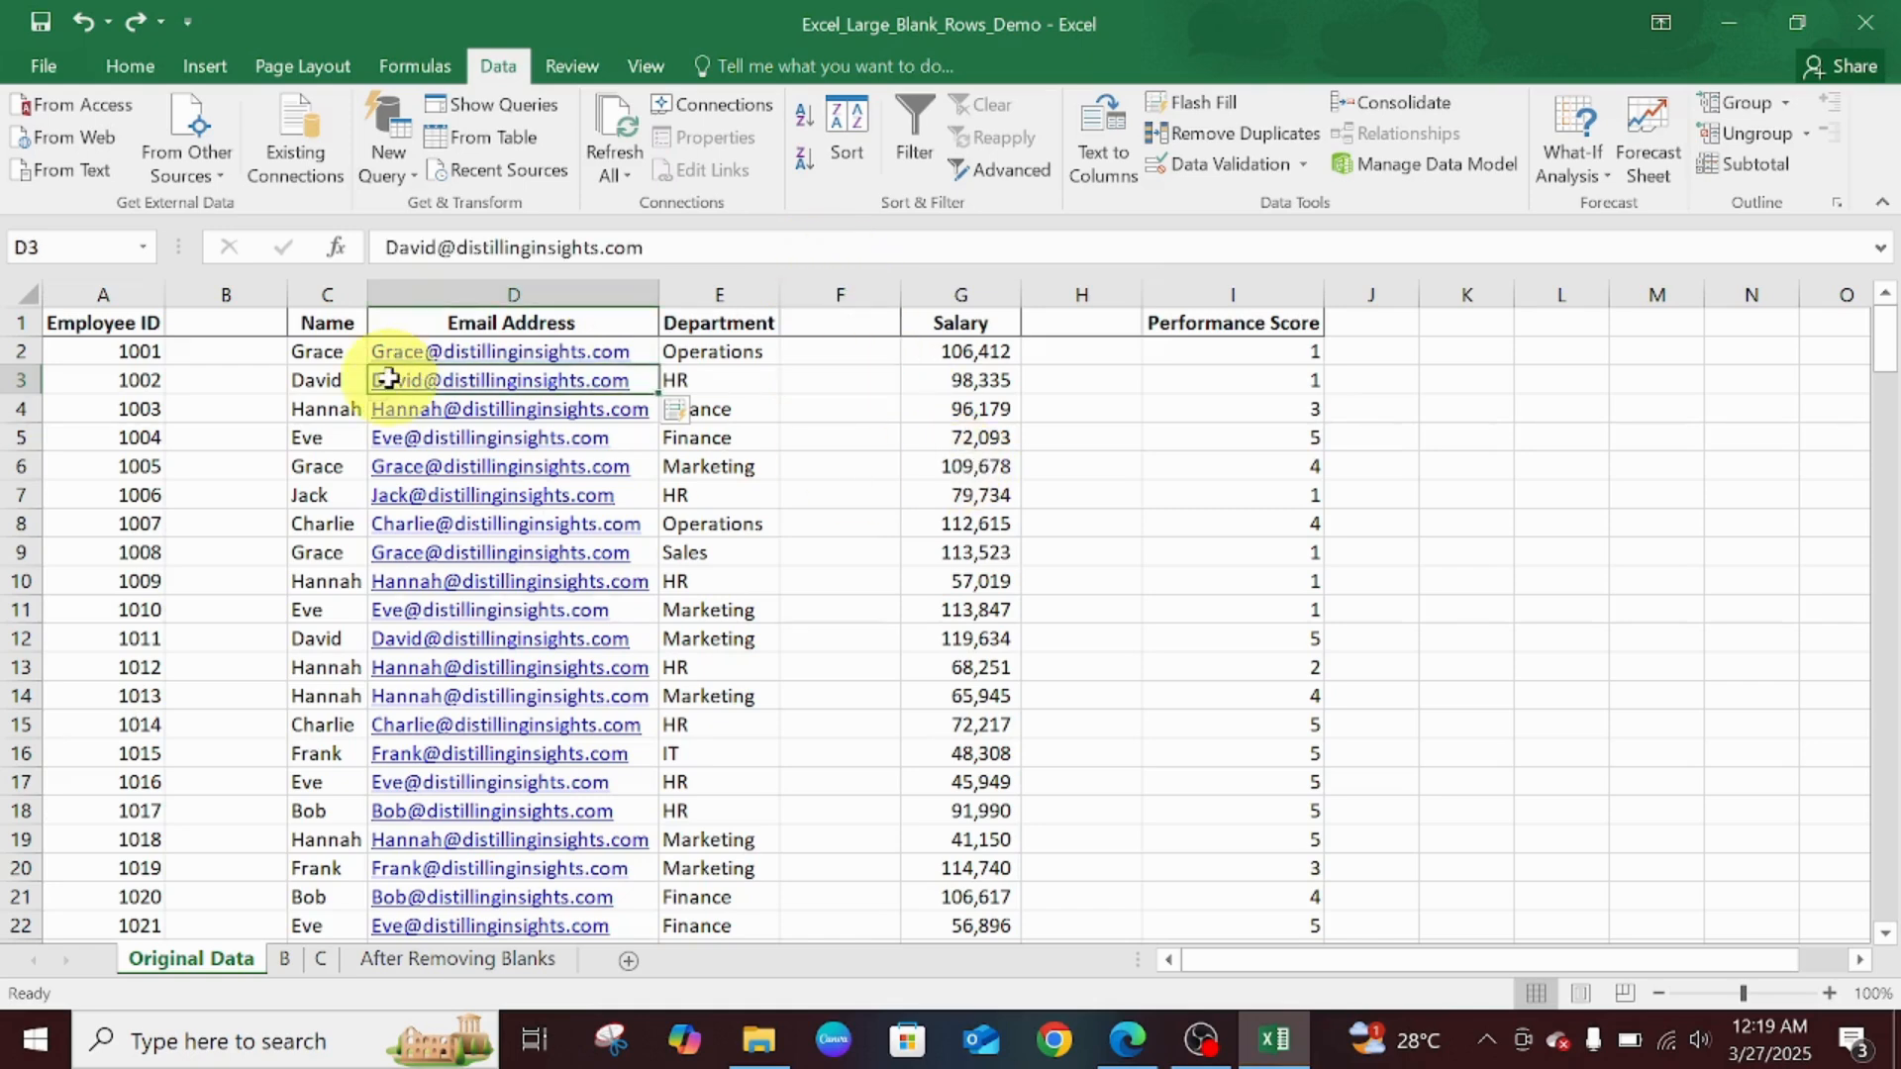
pyautogui.moveTo(387, 379); pyautogui.dragTo(212, 289)
pyautogui.click(227, 374)
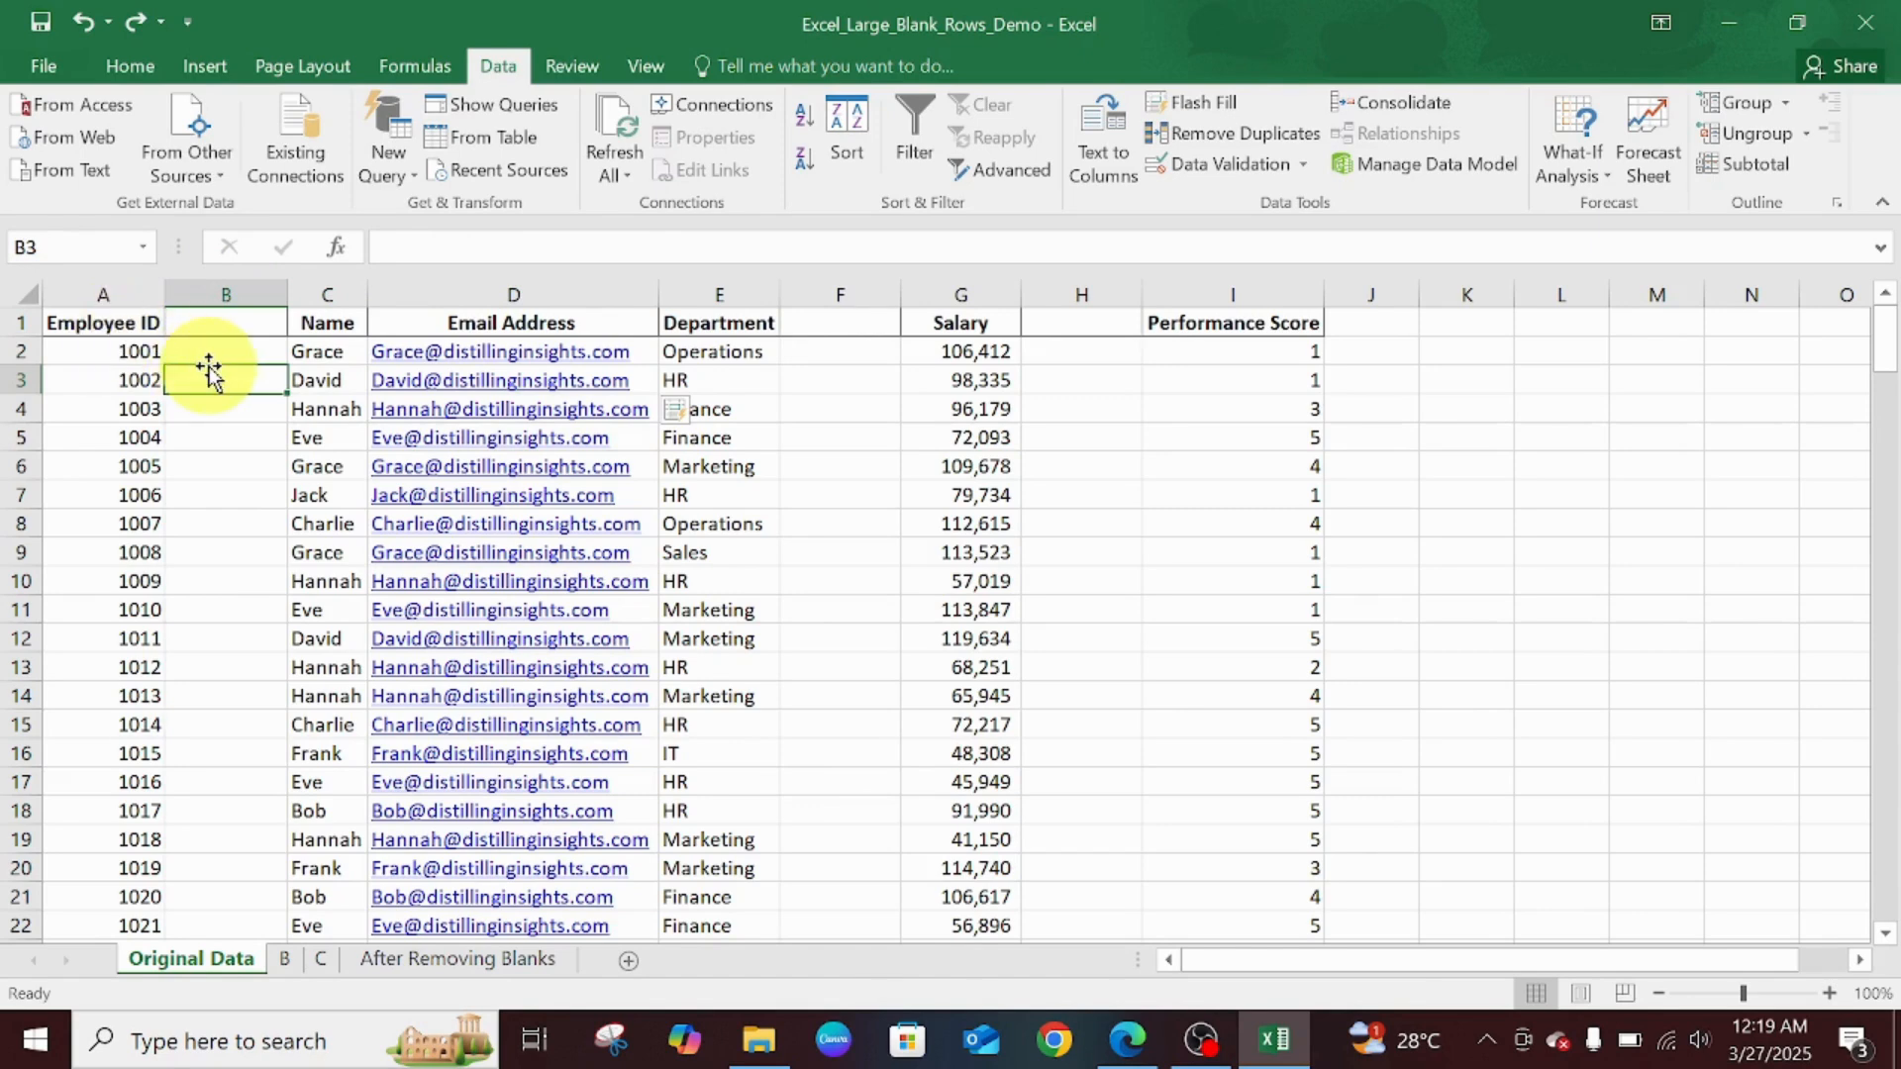
pyautogui.click(205, 327)
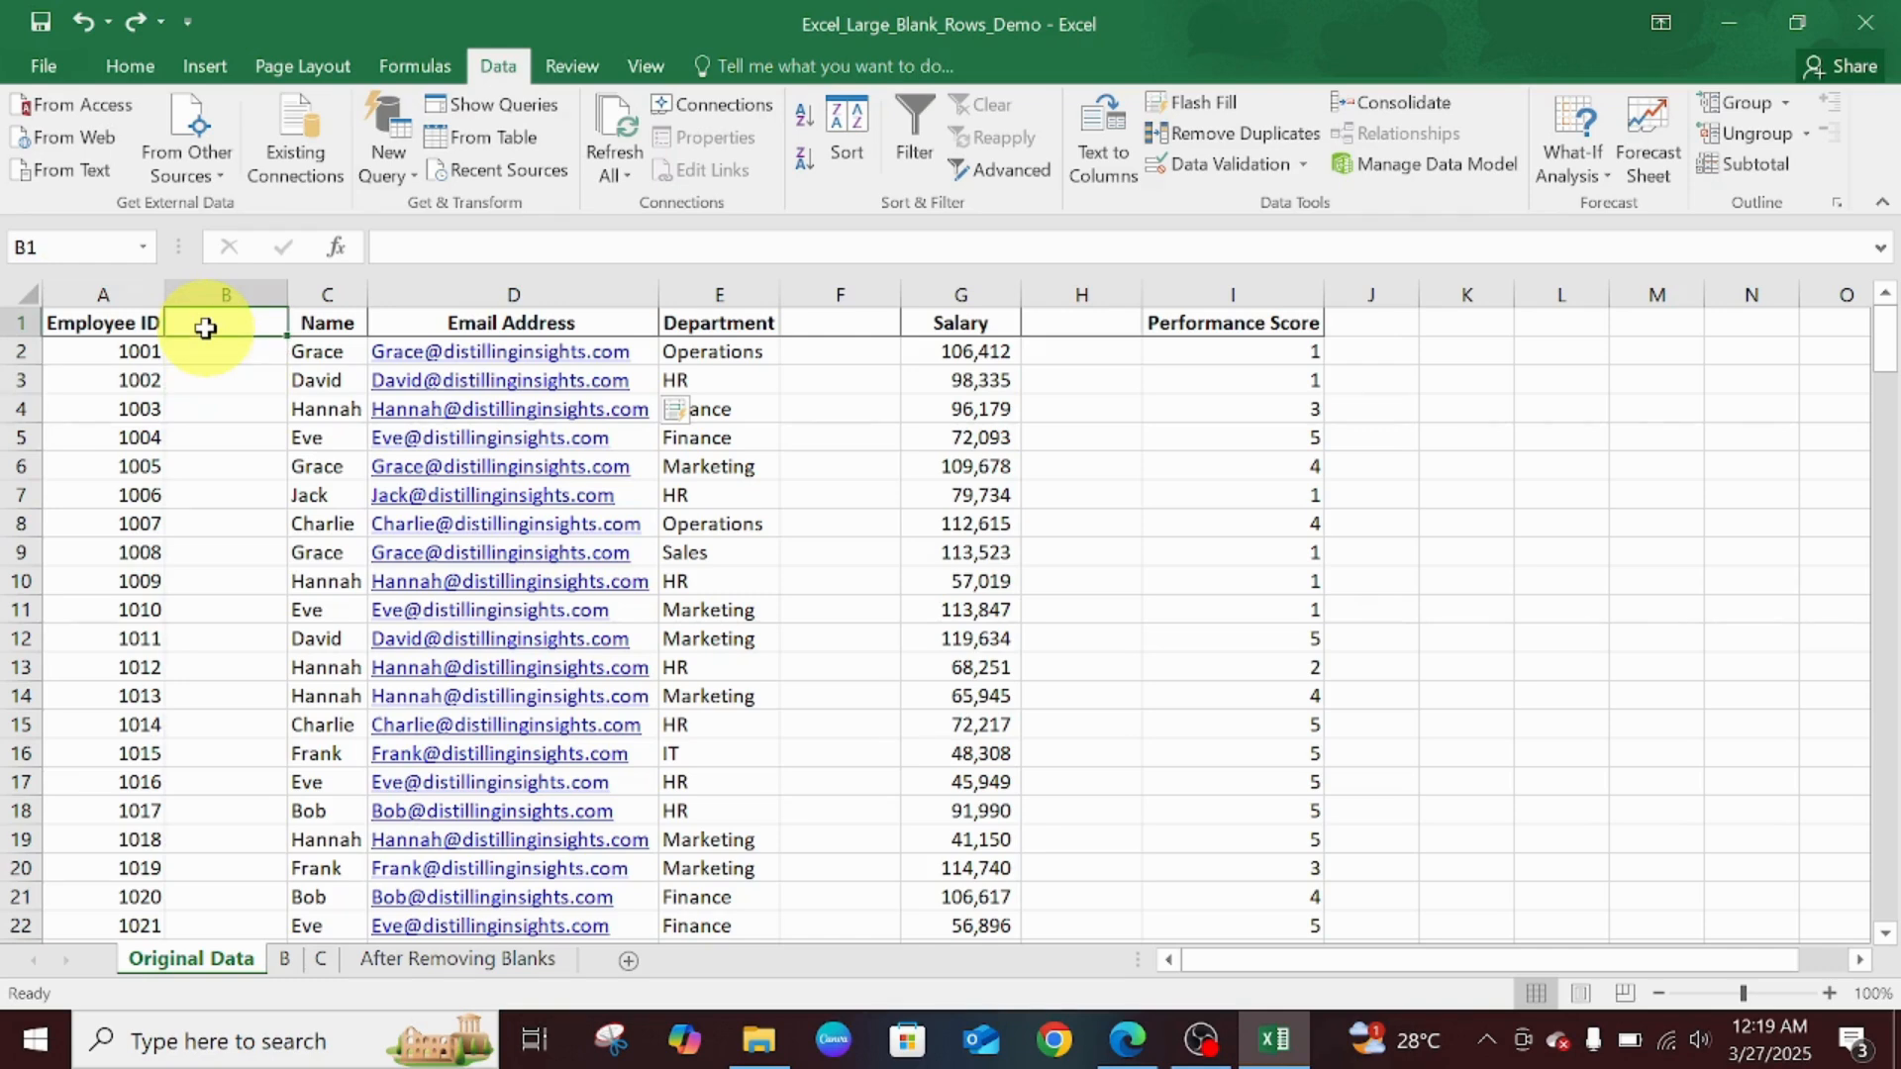
# - Select every blank cell in the table using Go To Special with Blanks
pyautogui.press('F5')
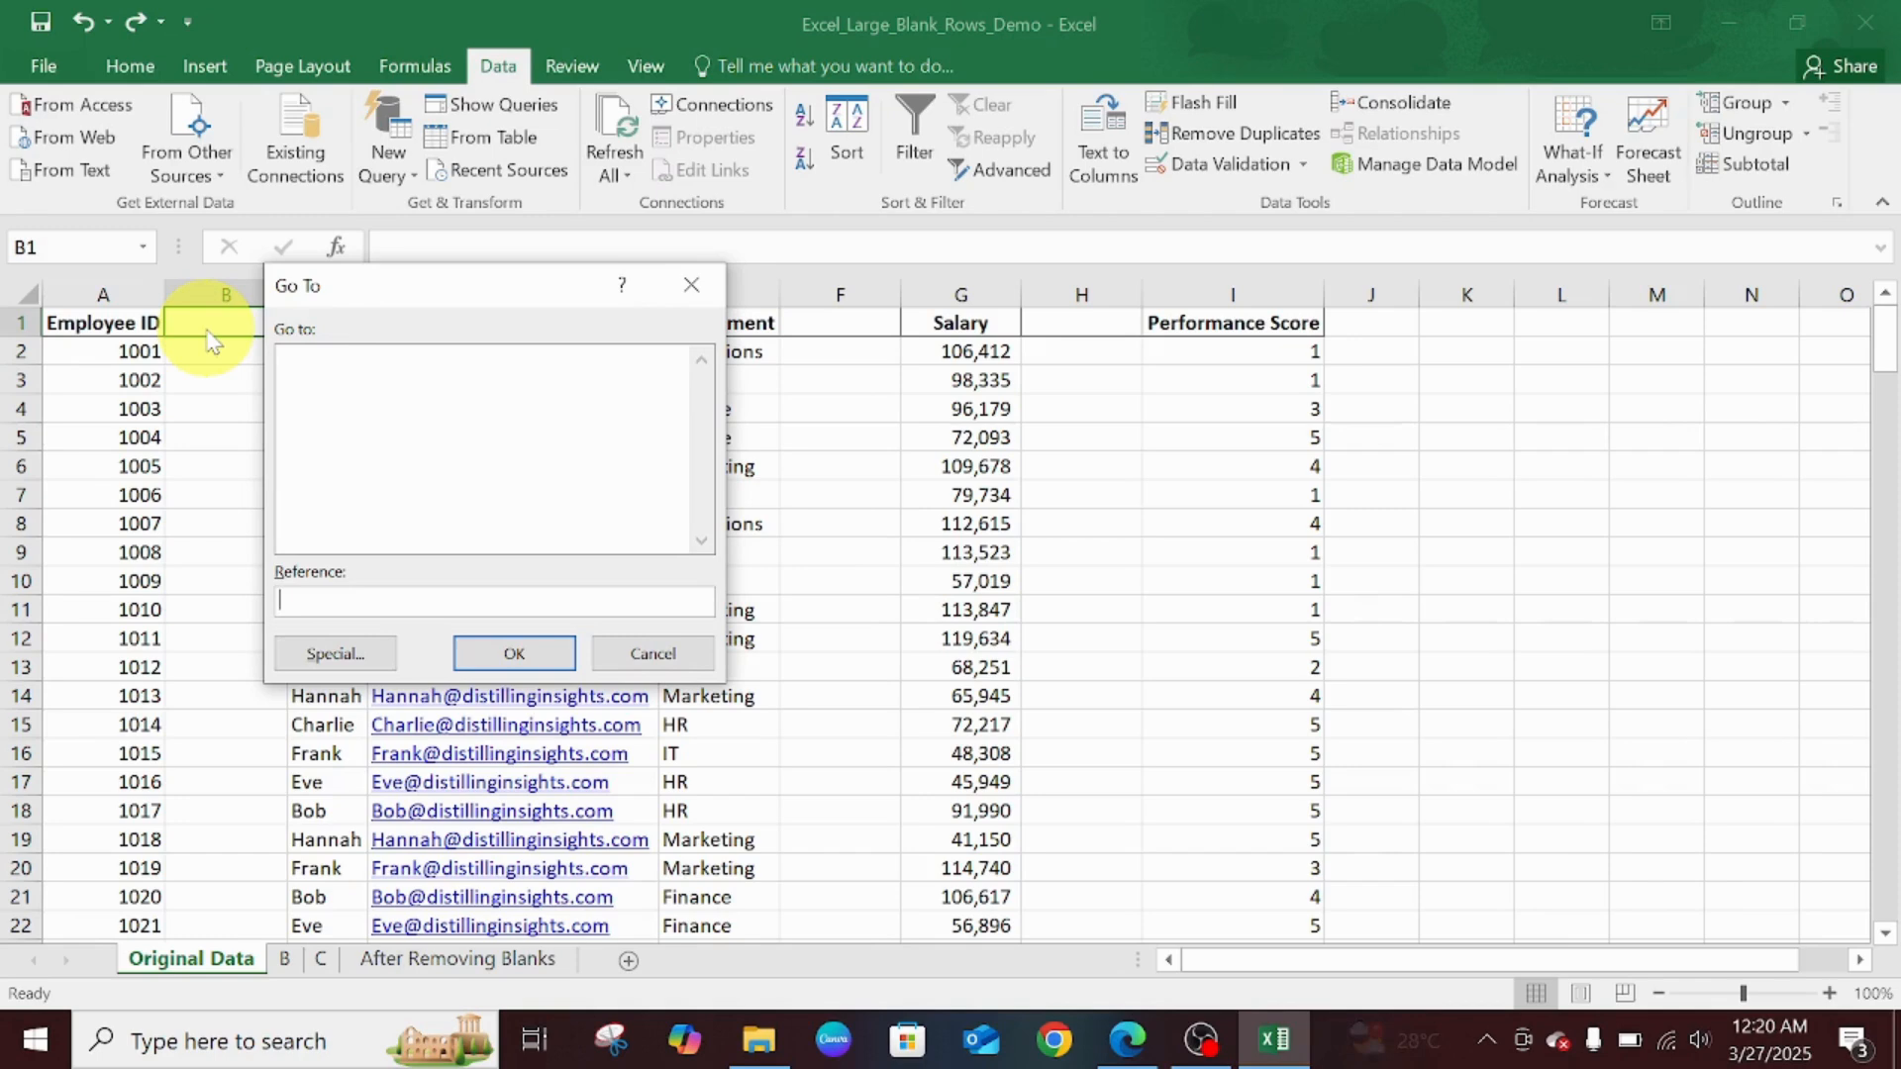
pyautogui.click(362, 655)
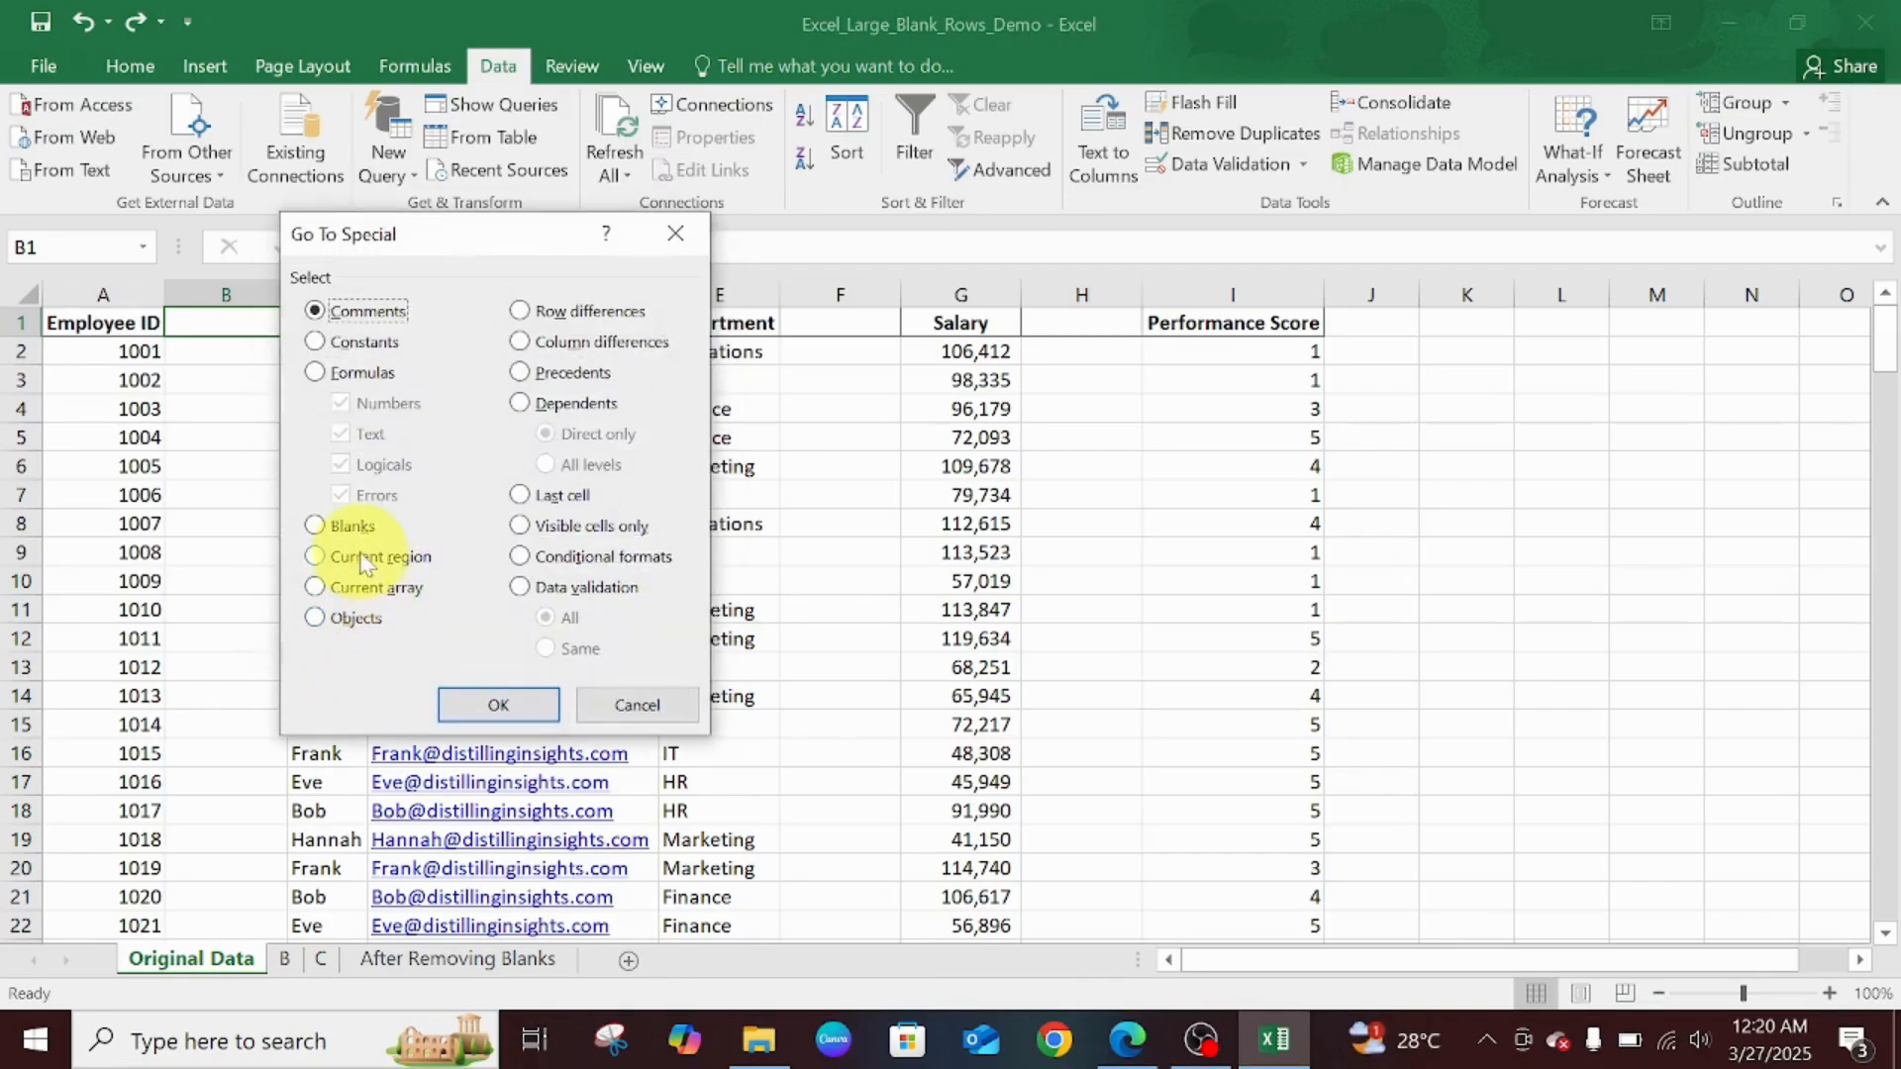
pyautogui.click(340, 532)
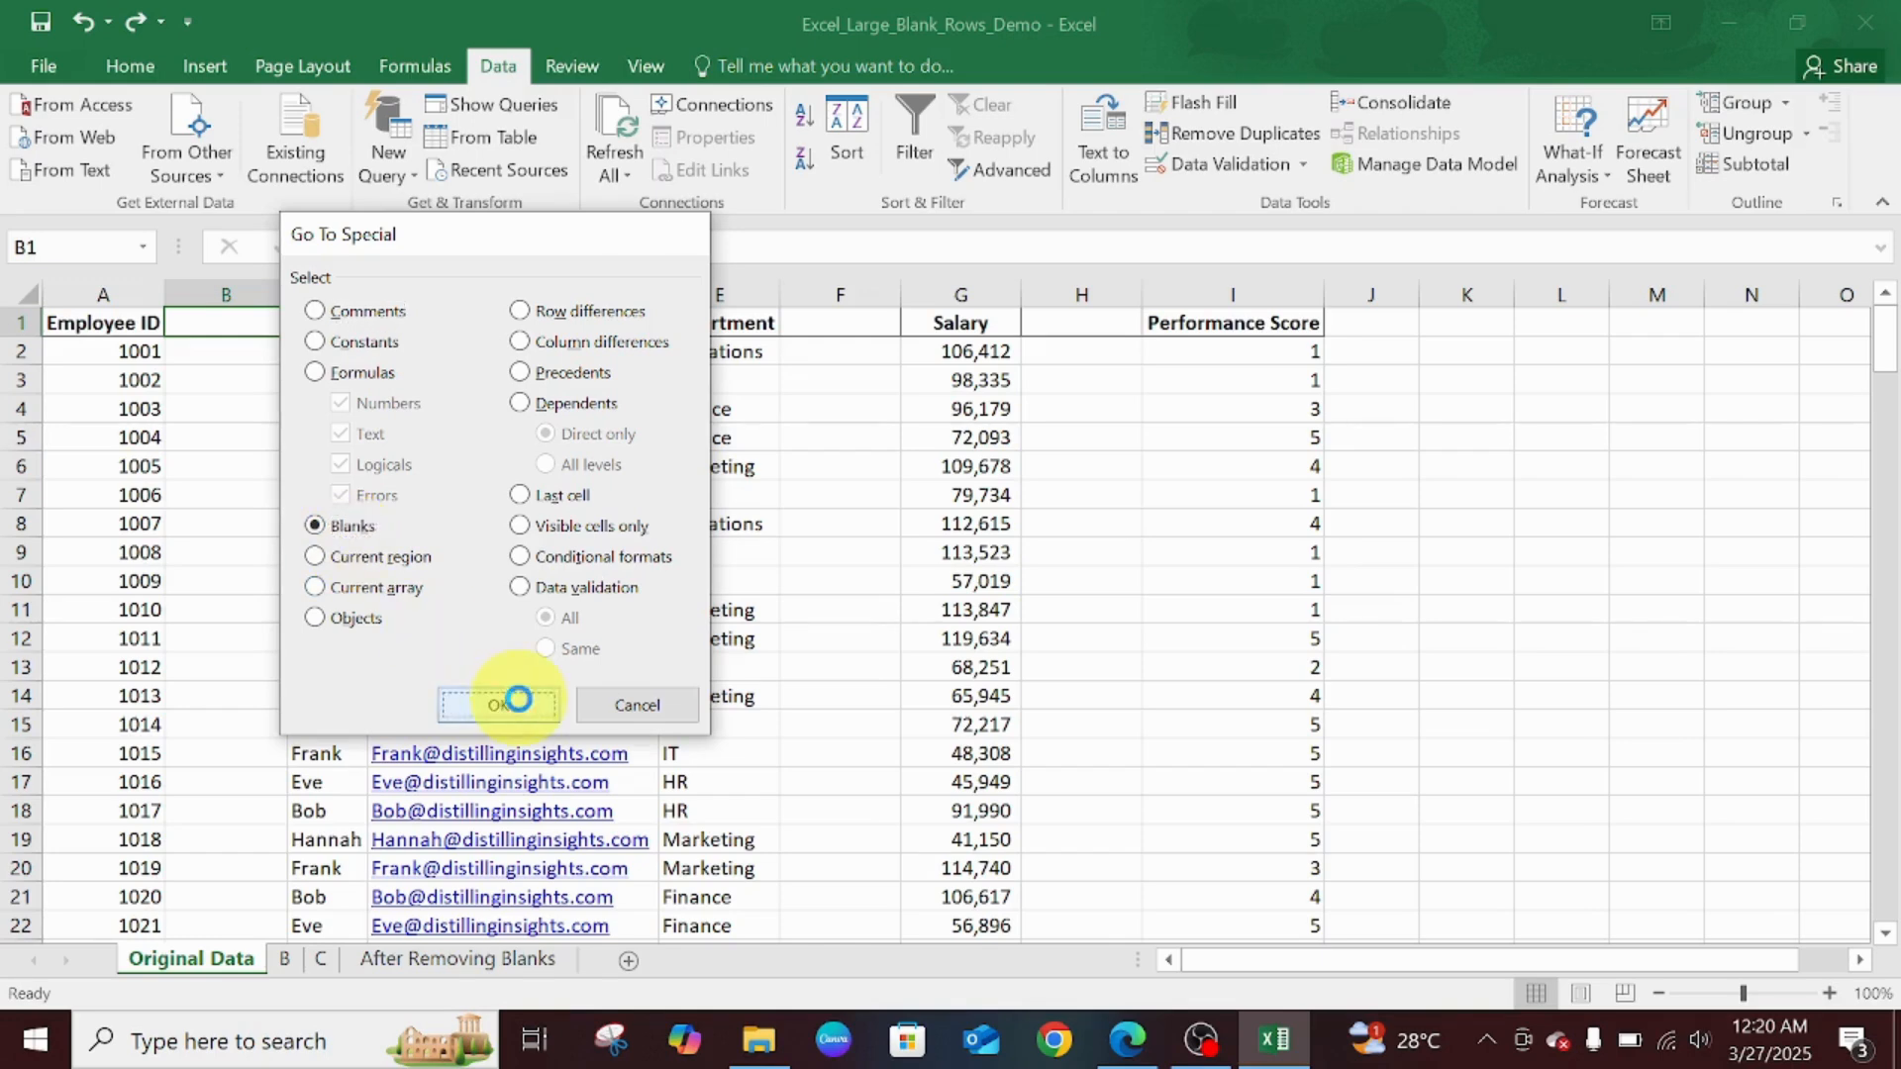
pyautogui.click(519, 701)
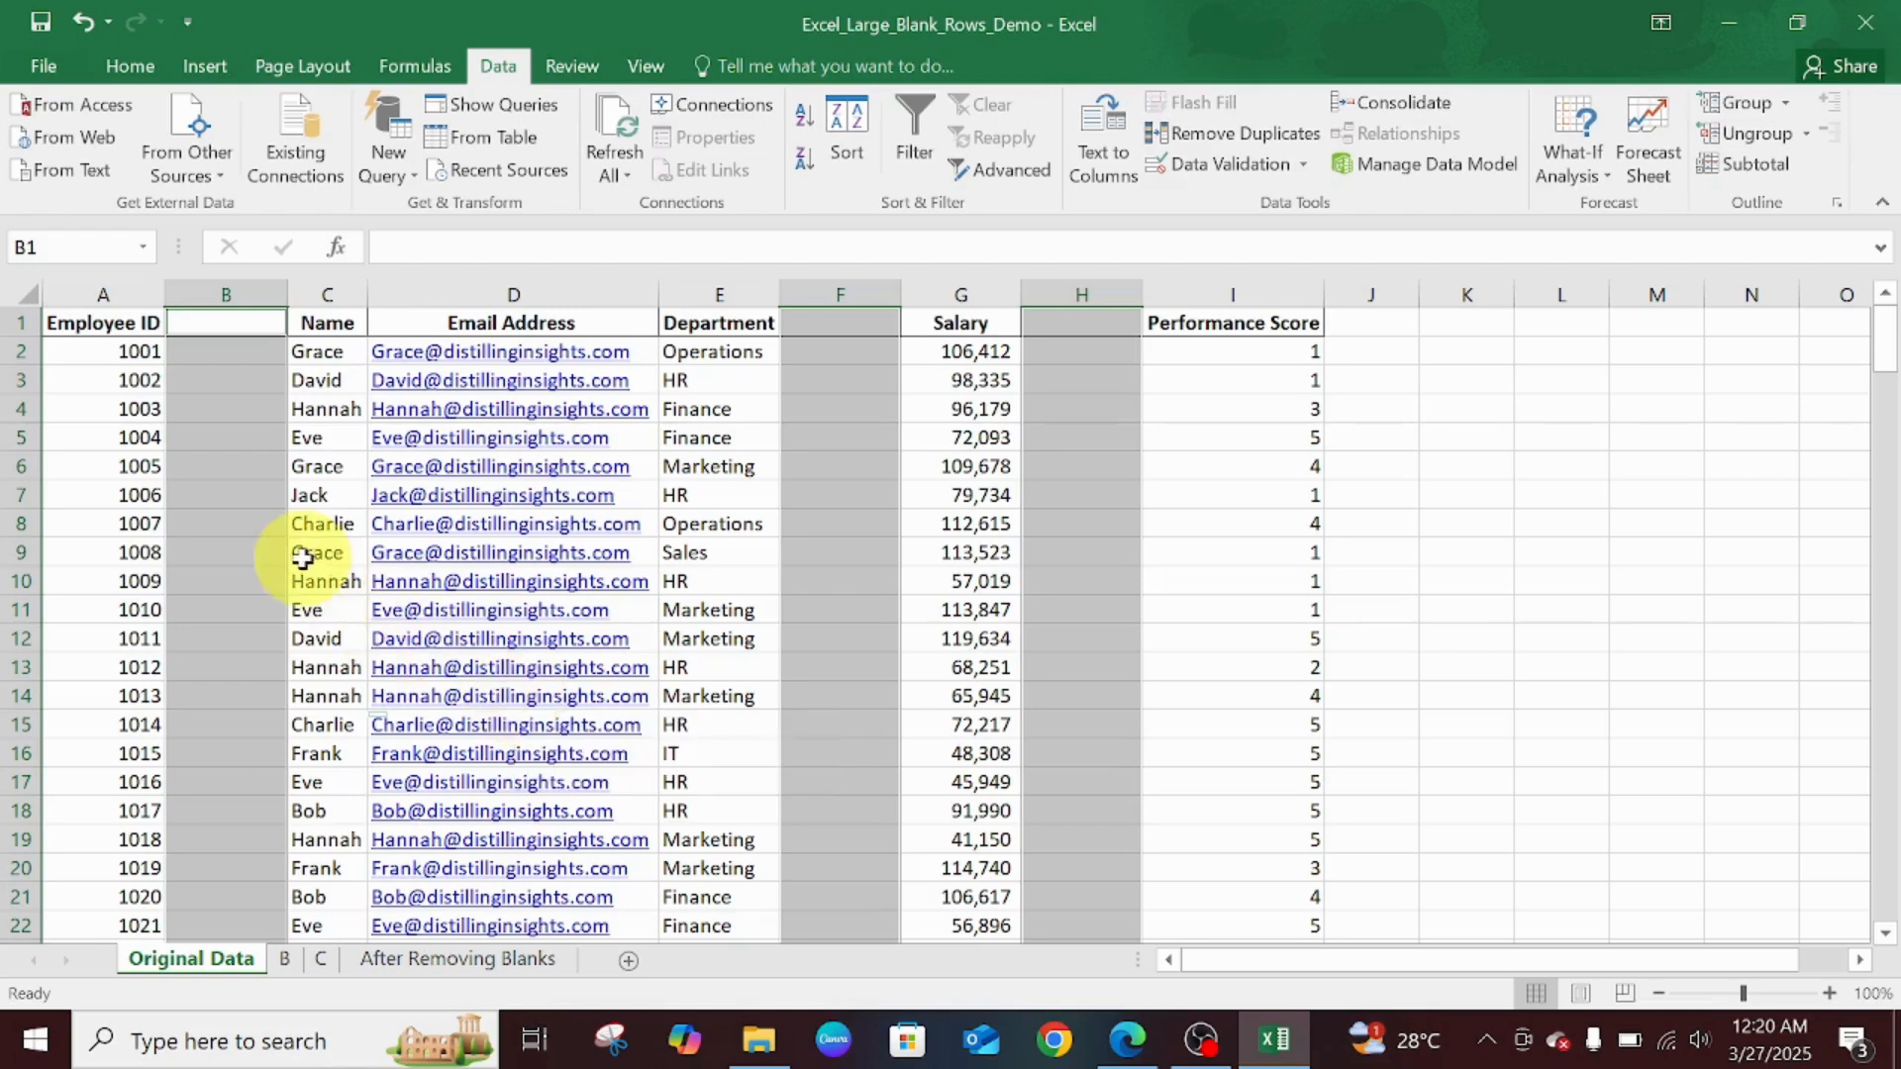
# - Delete the selected blank cells as entire columns, removing empty columns B, F and H
pyautogui.rightClick(260, 518)
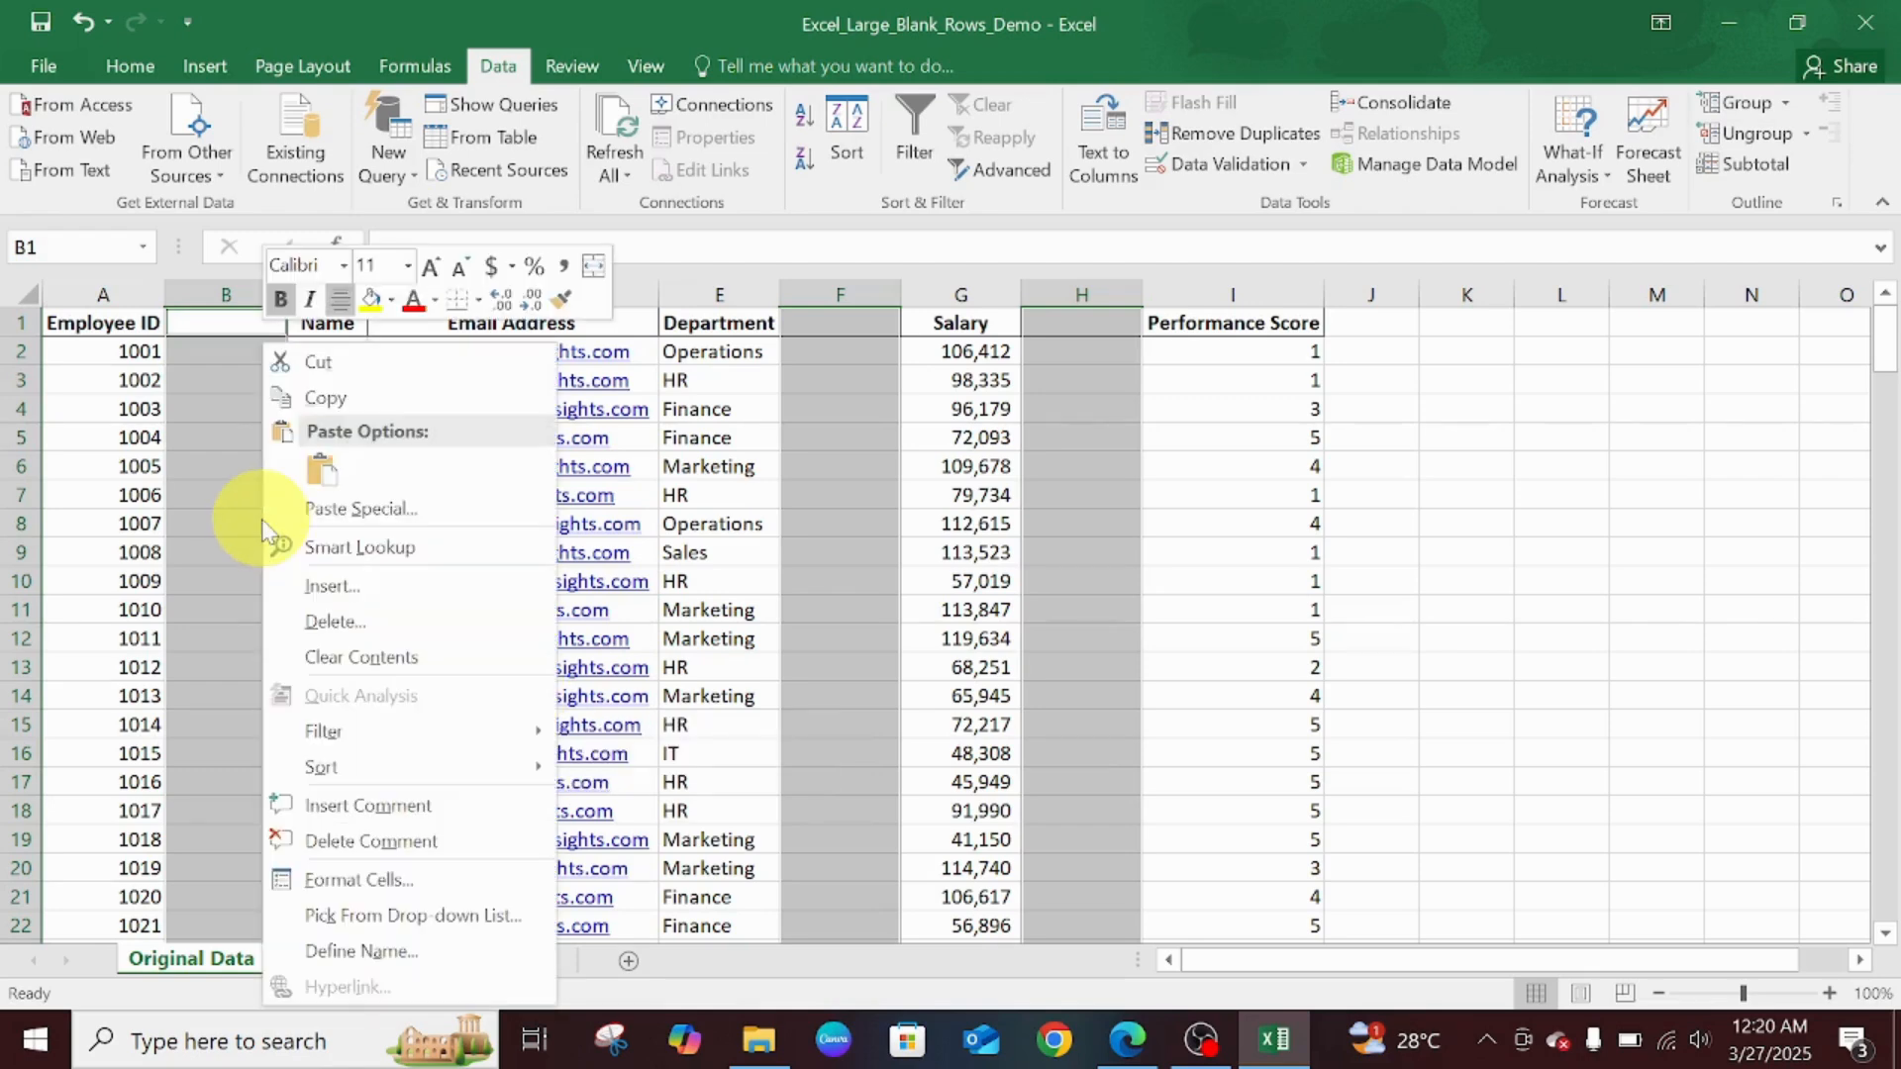
pyautogui.click(376, 624)
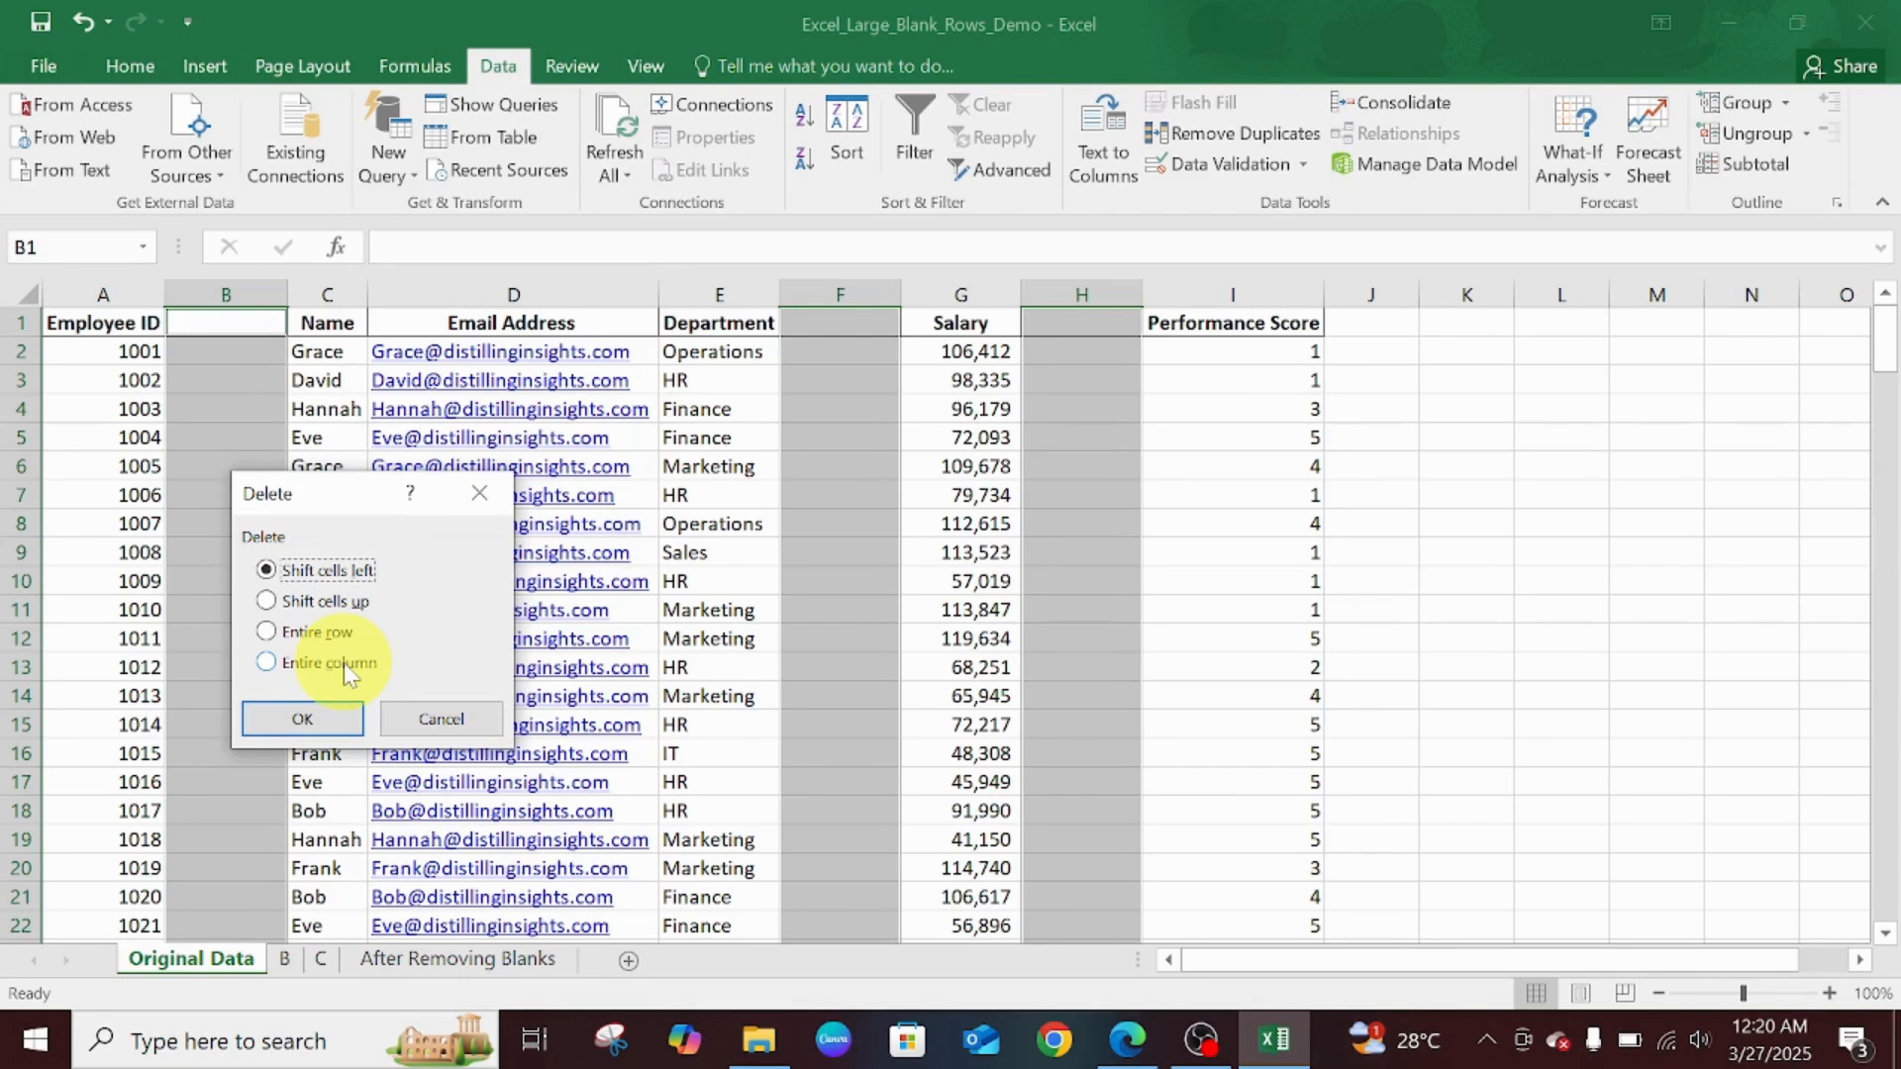
pyautogui.click(345, 669)
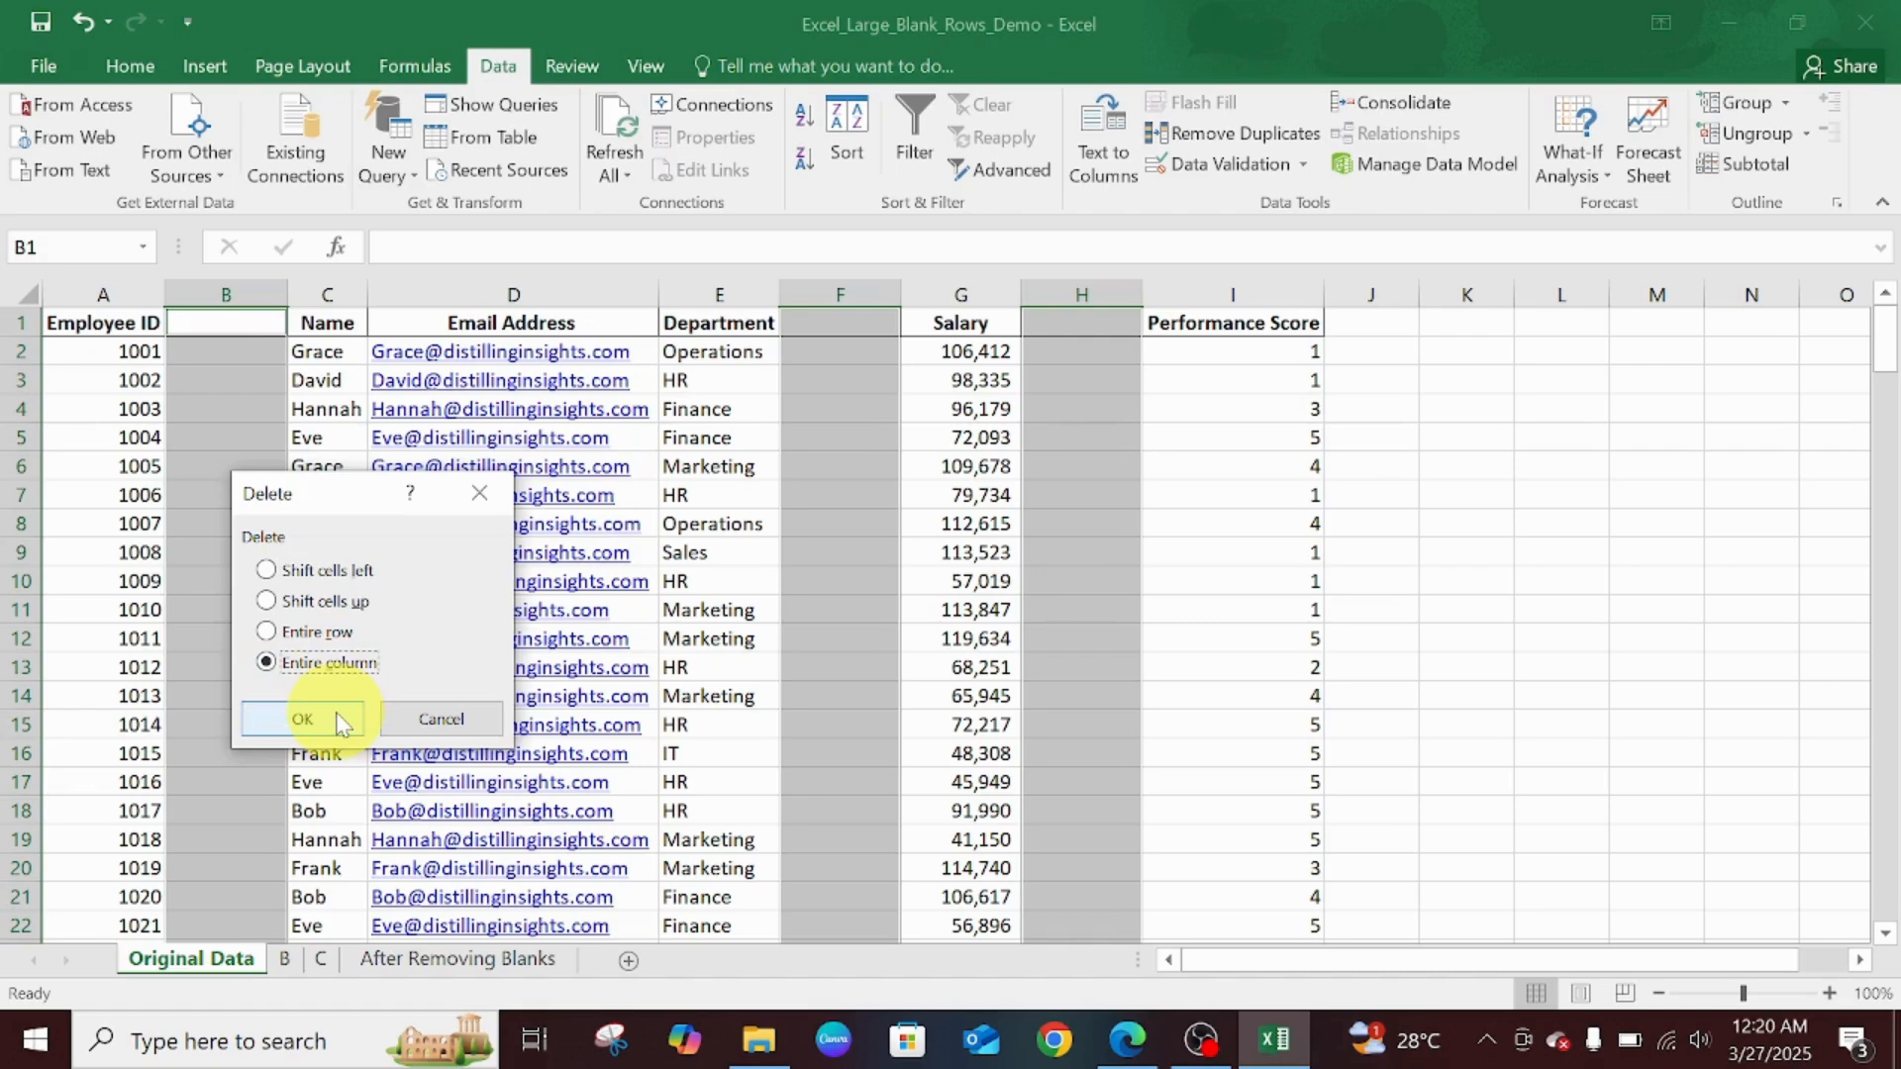
pyautogui.click(303, 720)
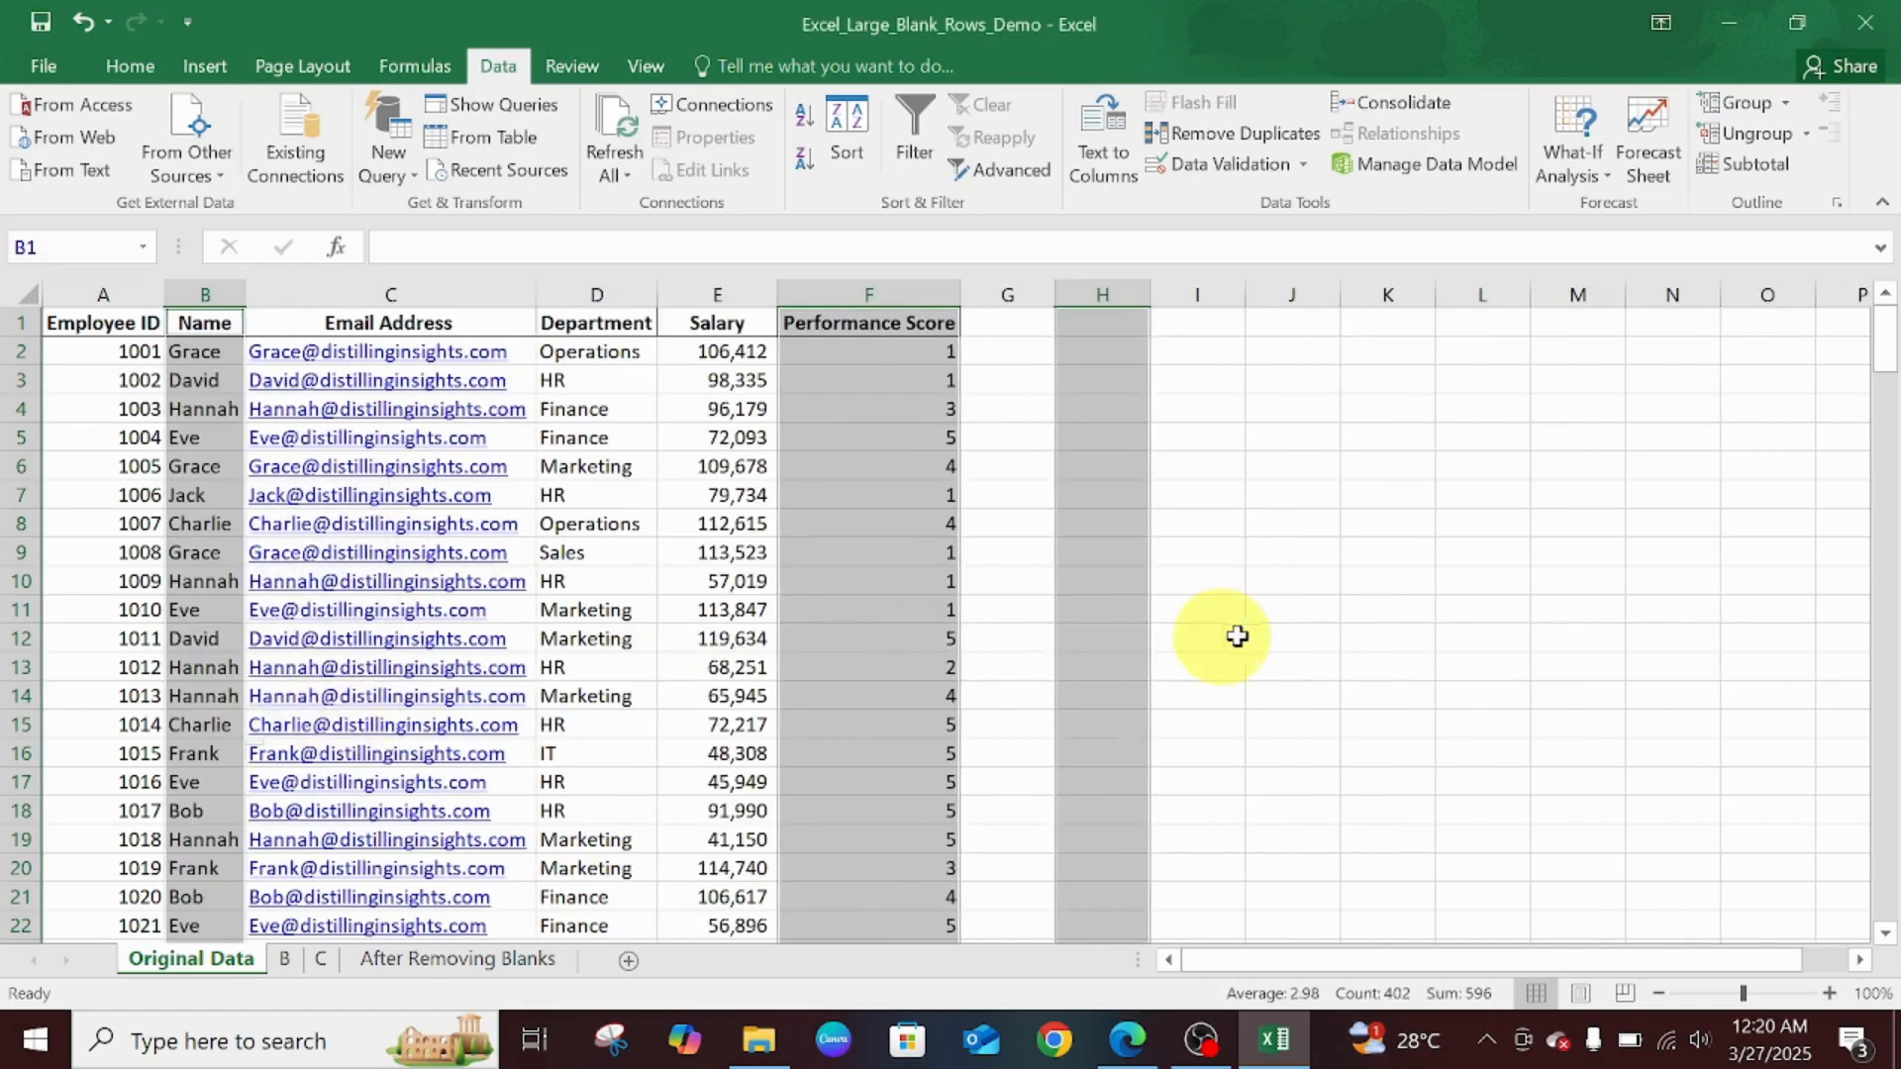
pyautogui.click(1265, 632)
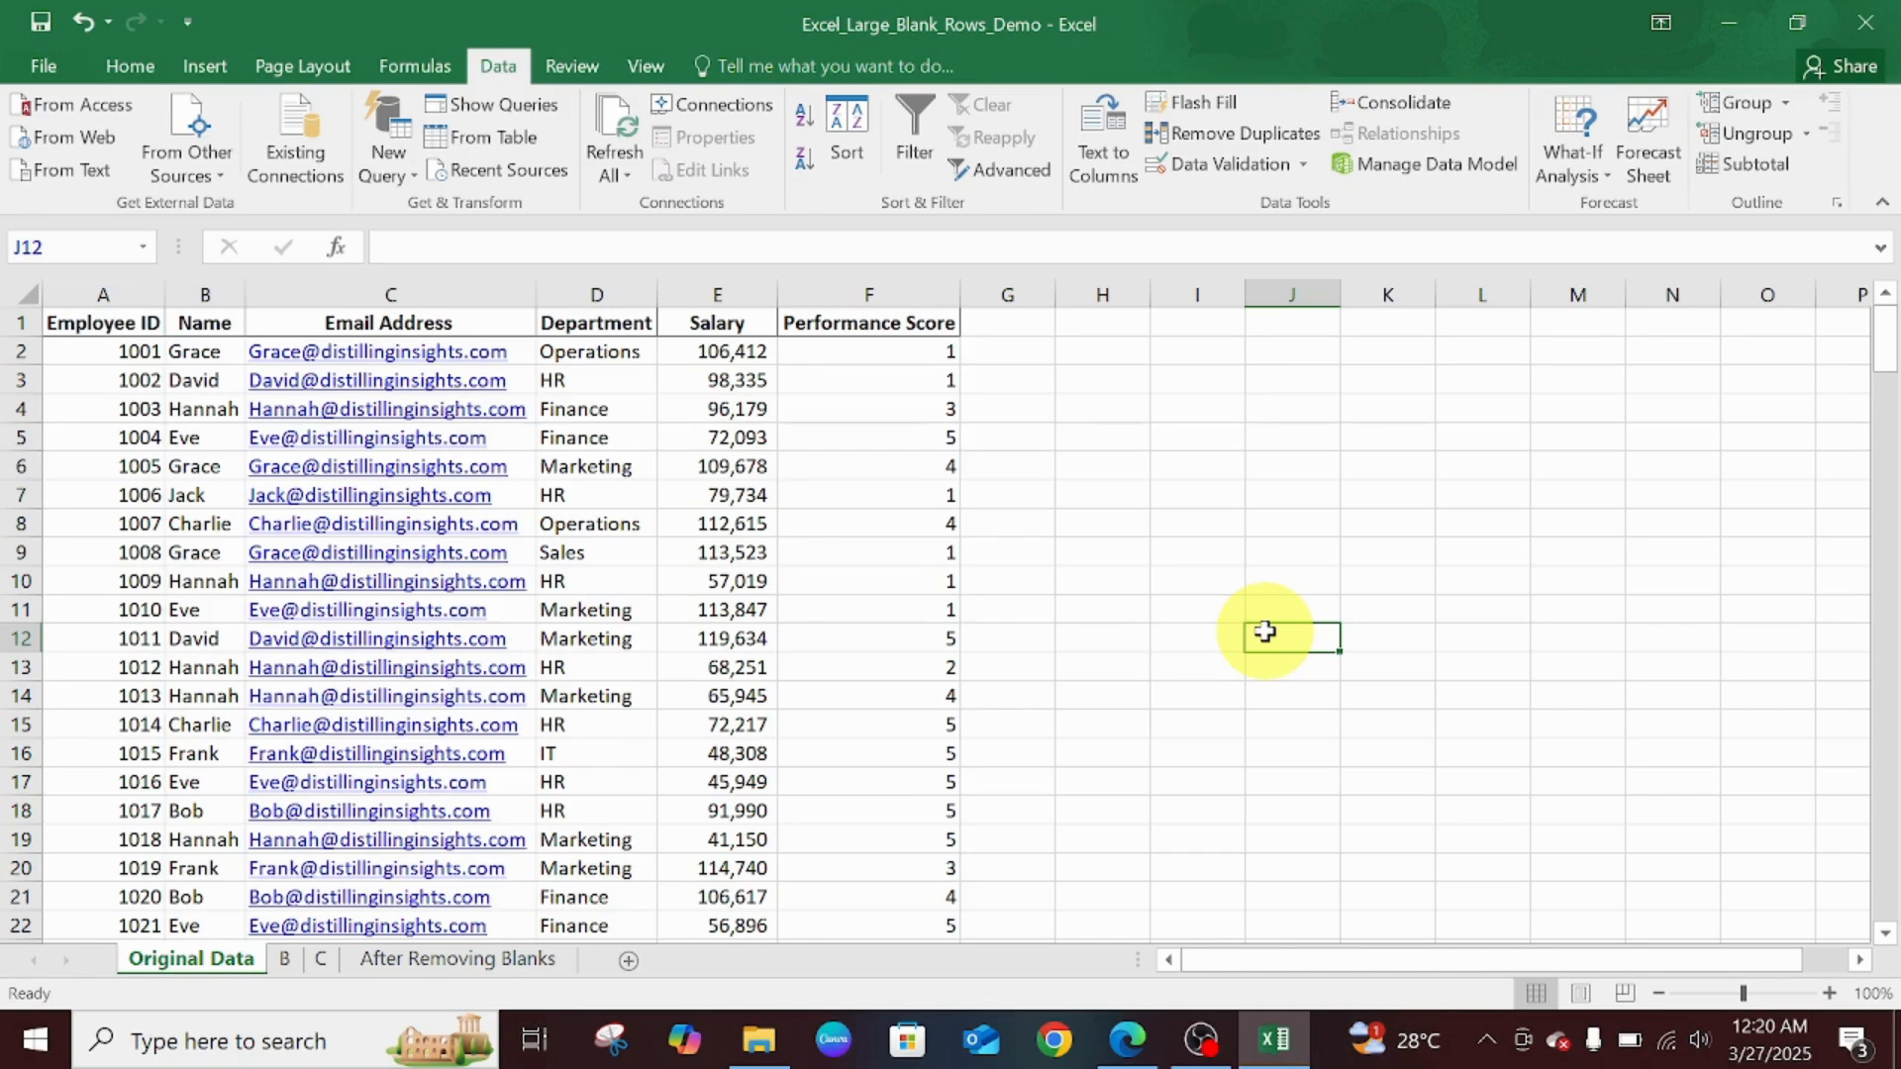
# - Insert five blank columns before Name, then remove them again with Ctrl+Minus
pyautogui.click(195, 287)
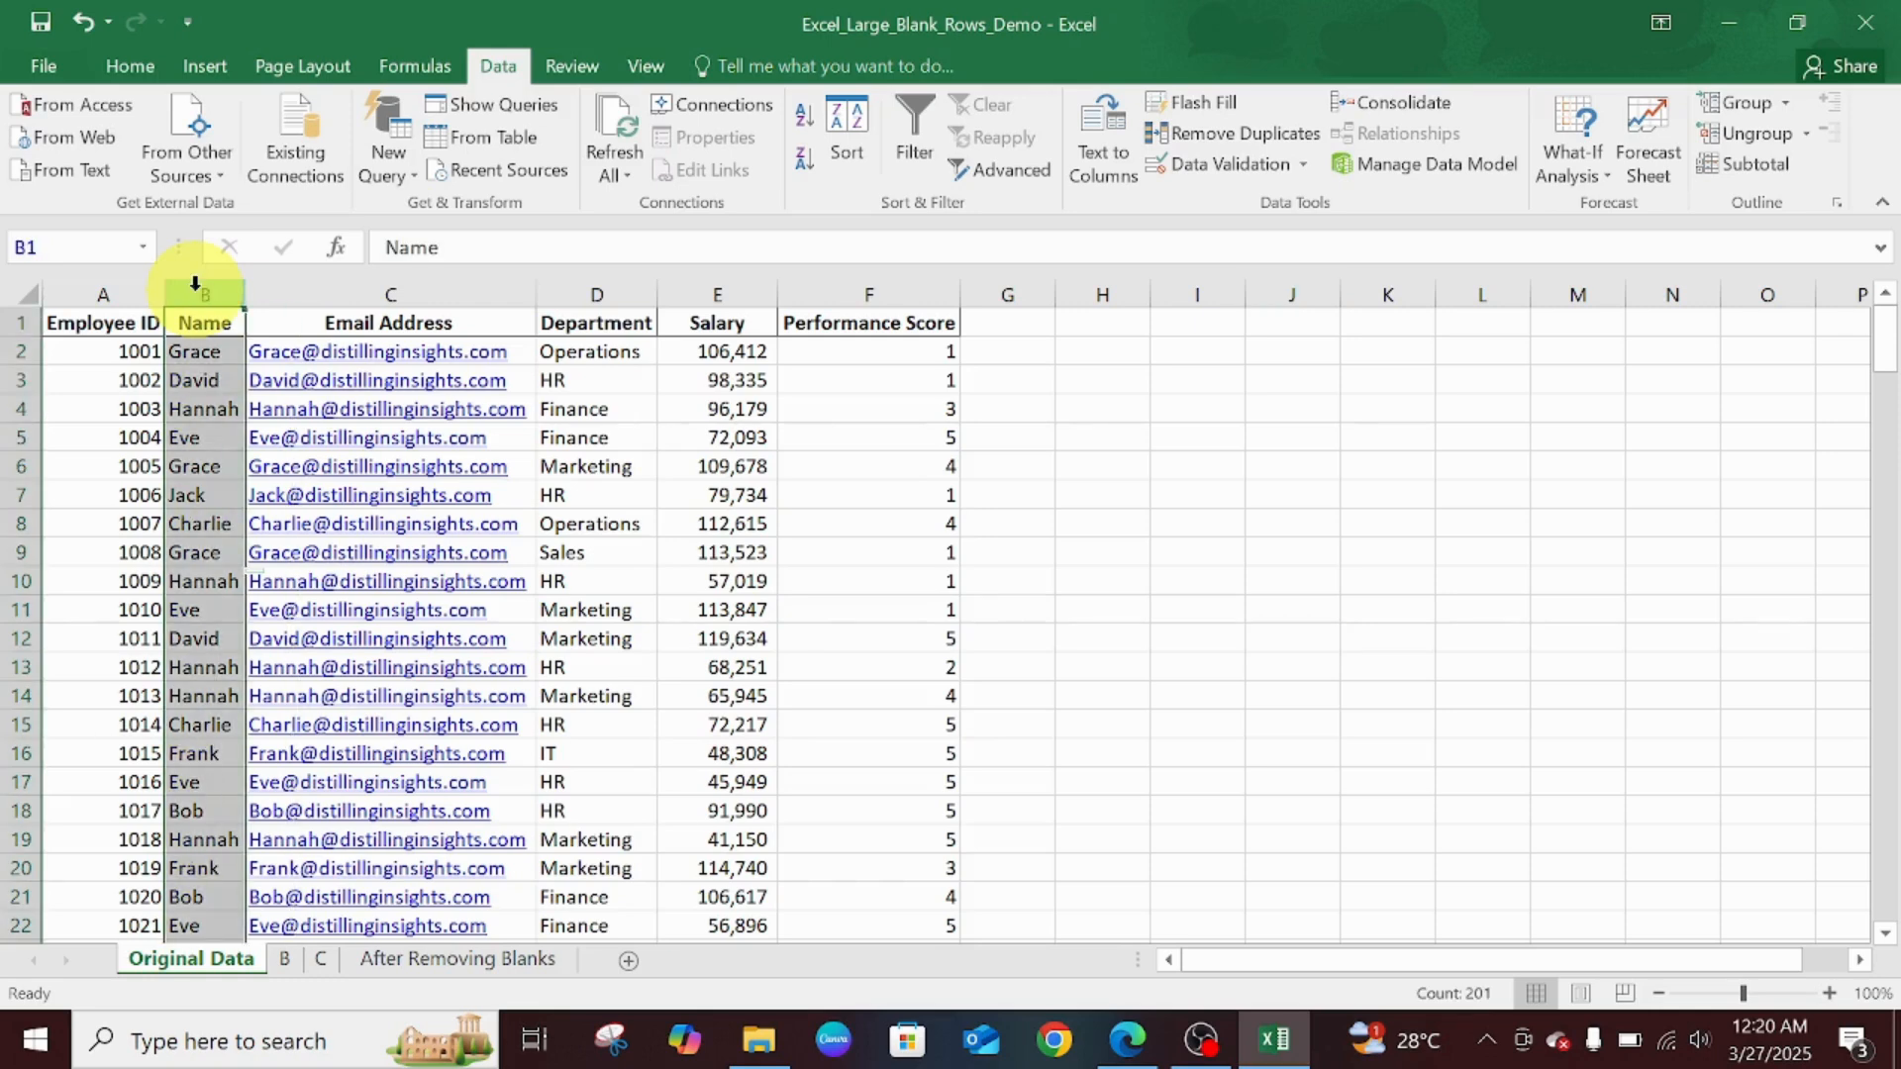
pyautogui.hotkey('shift', 'Right')
pyautogui.hotkey('shift', 'Right')
pyautogui.hotkey('shift', 'Right')
pyautogui.hotkey('shift', 'Right')
pyautogui.hotkey('shift', 'Right')
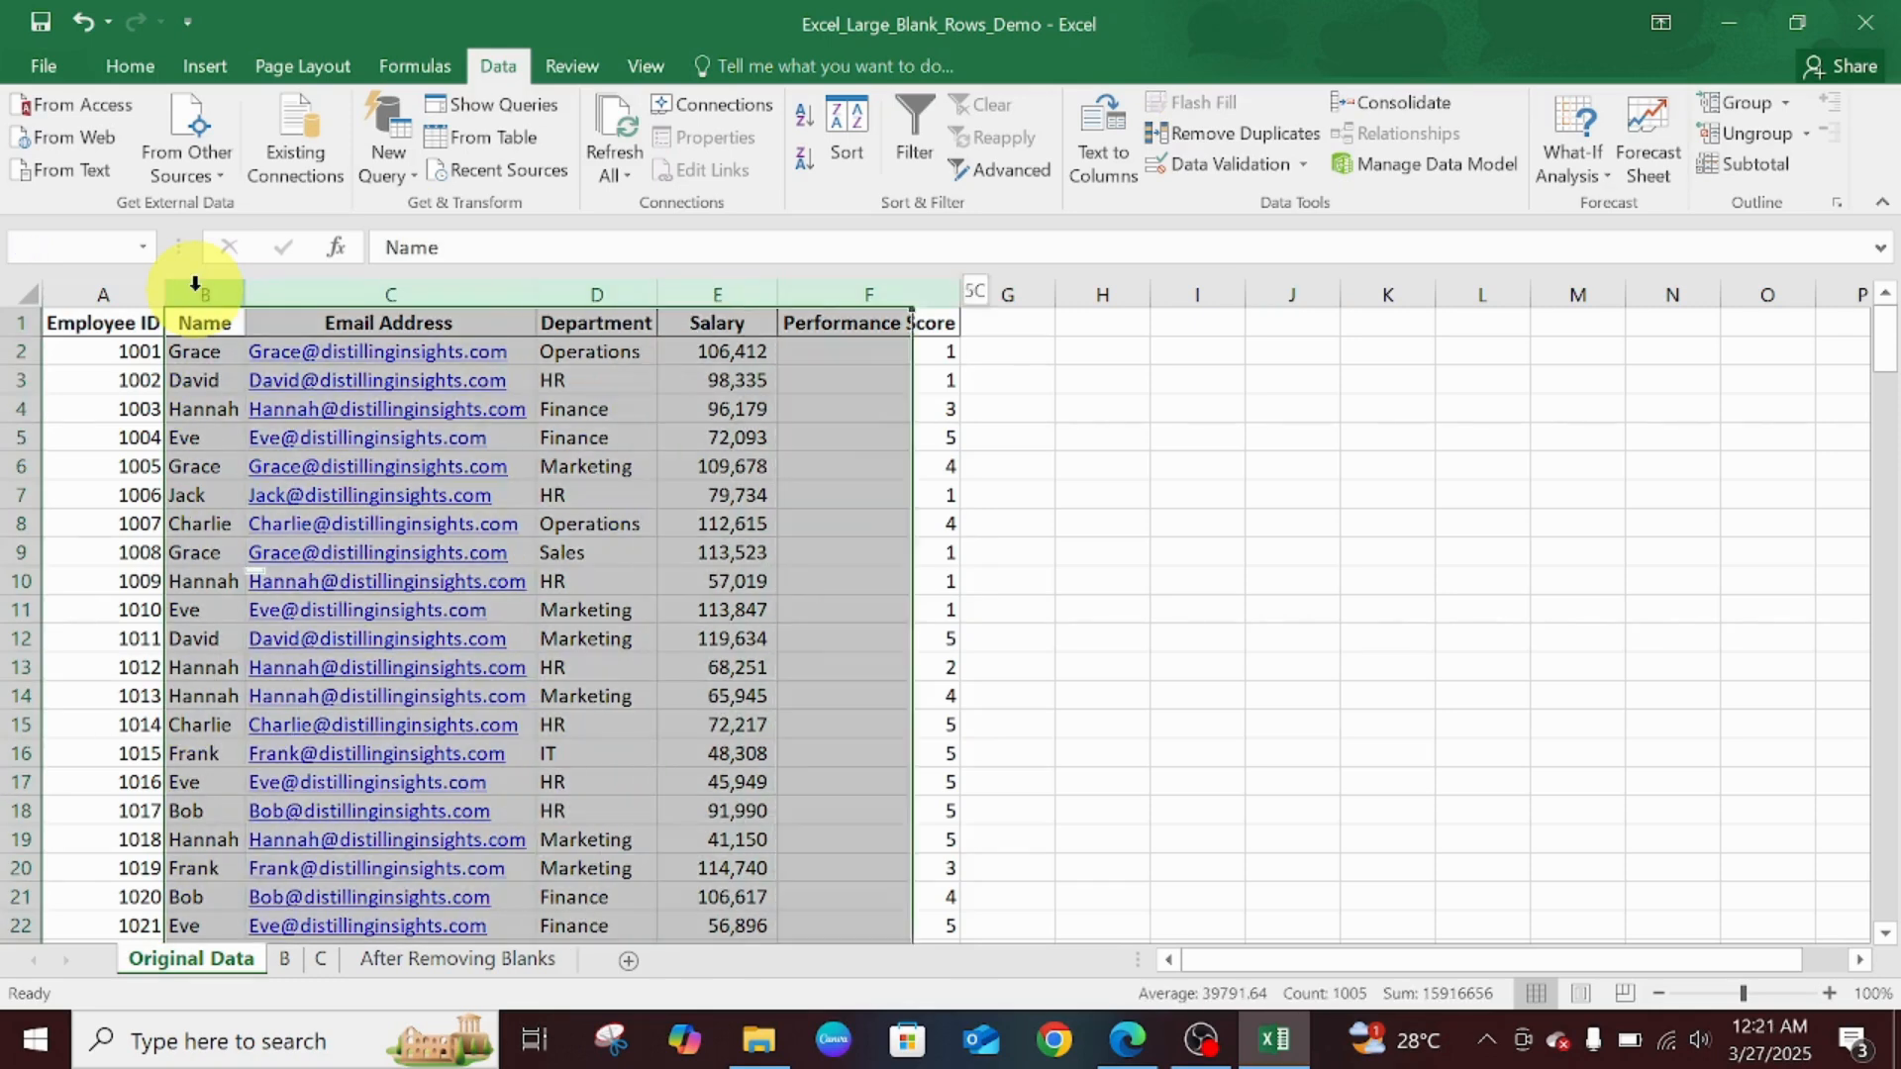
pyautogui.hotkey('shift', 'Left')
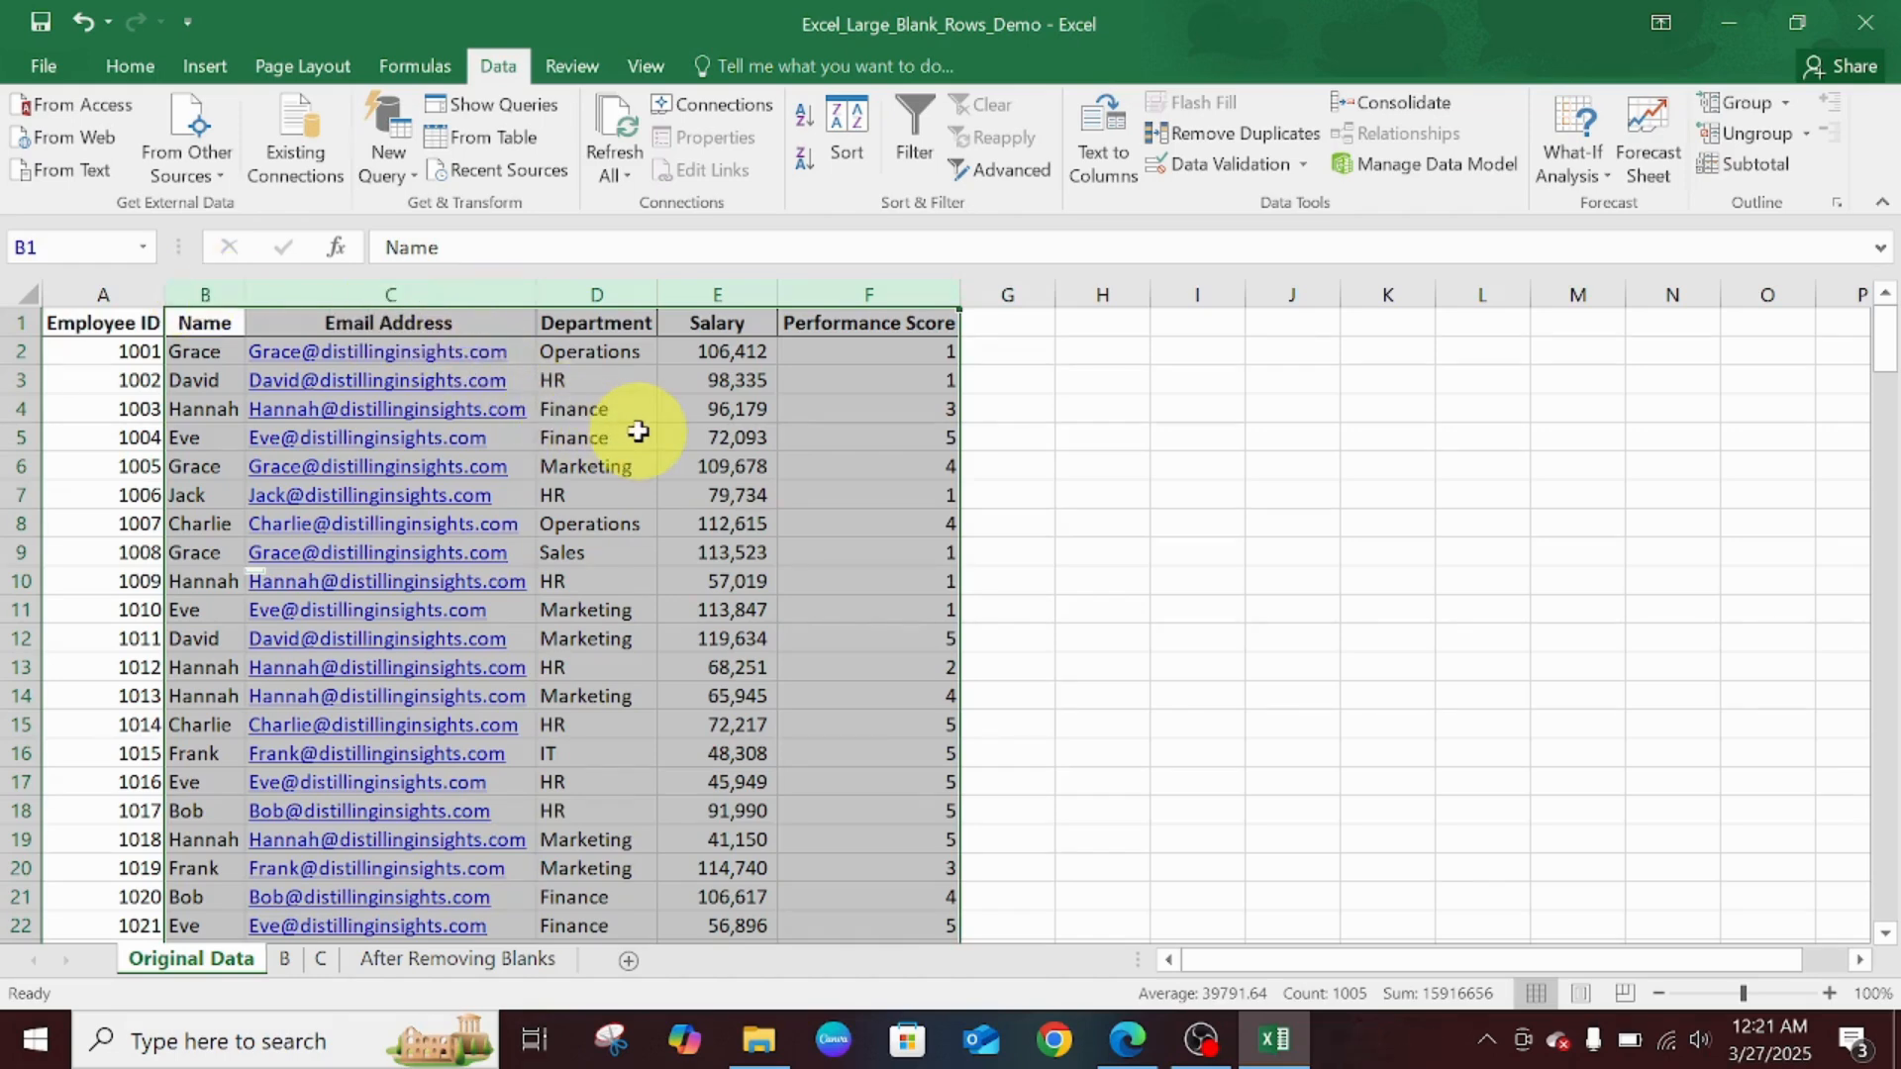
pyautogui.hotkey('ctrl', 'shift', '+')
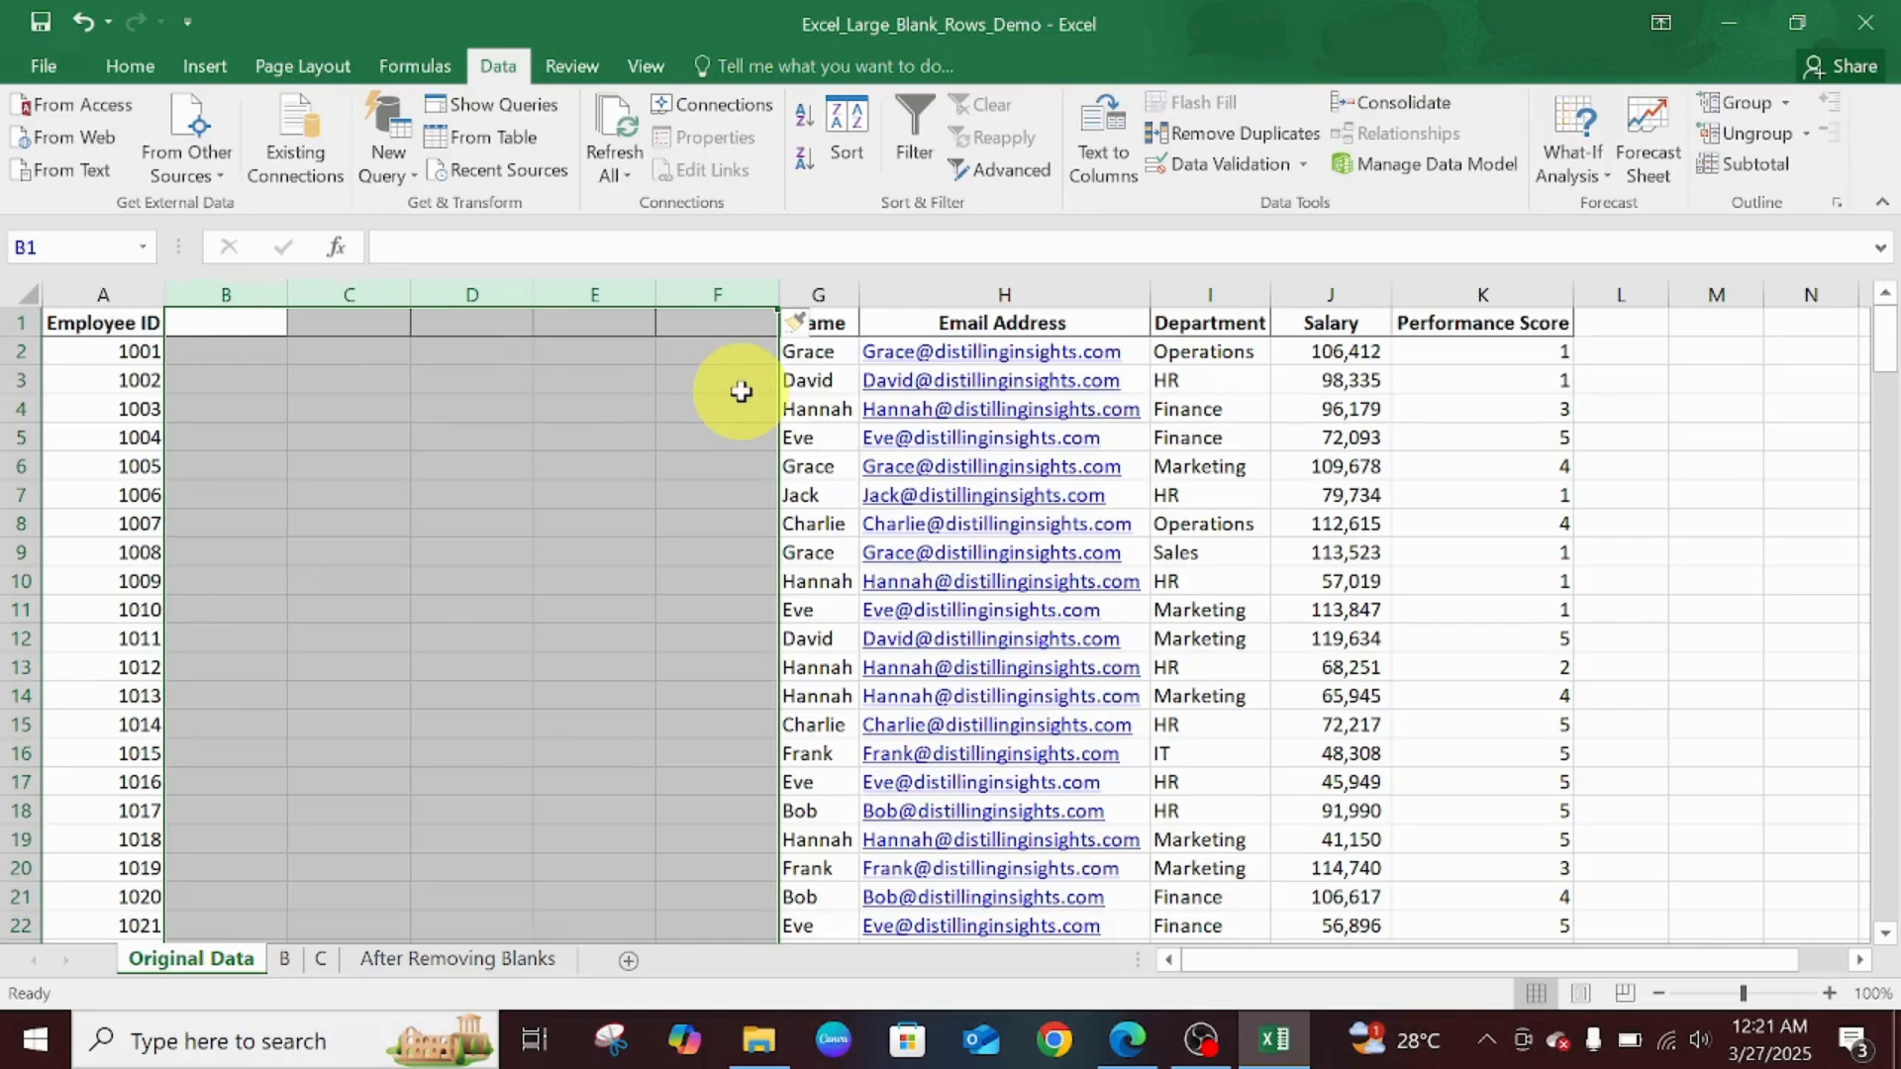
pyautogui.hotkey('ctrl', '-')
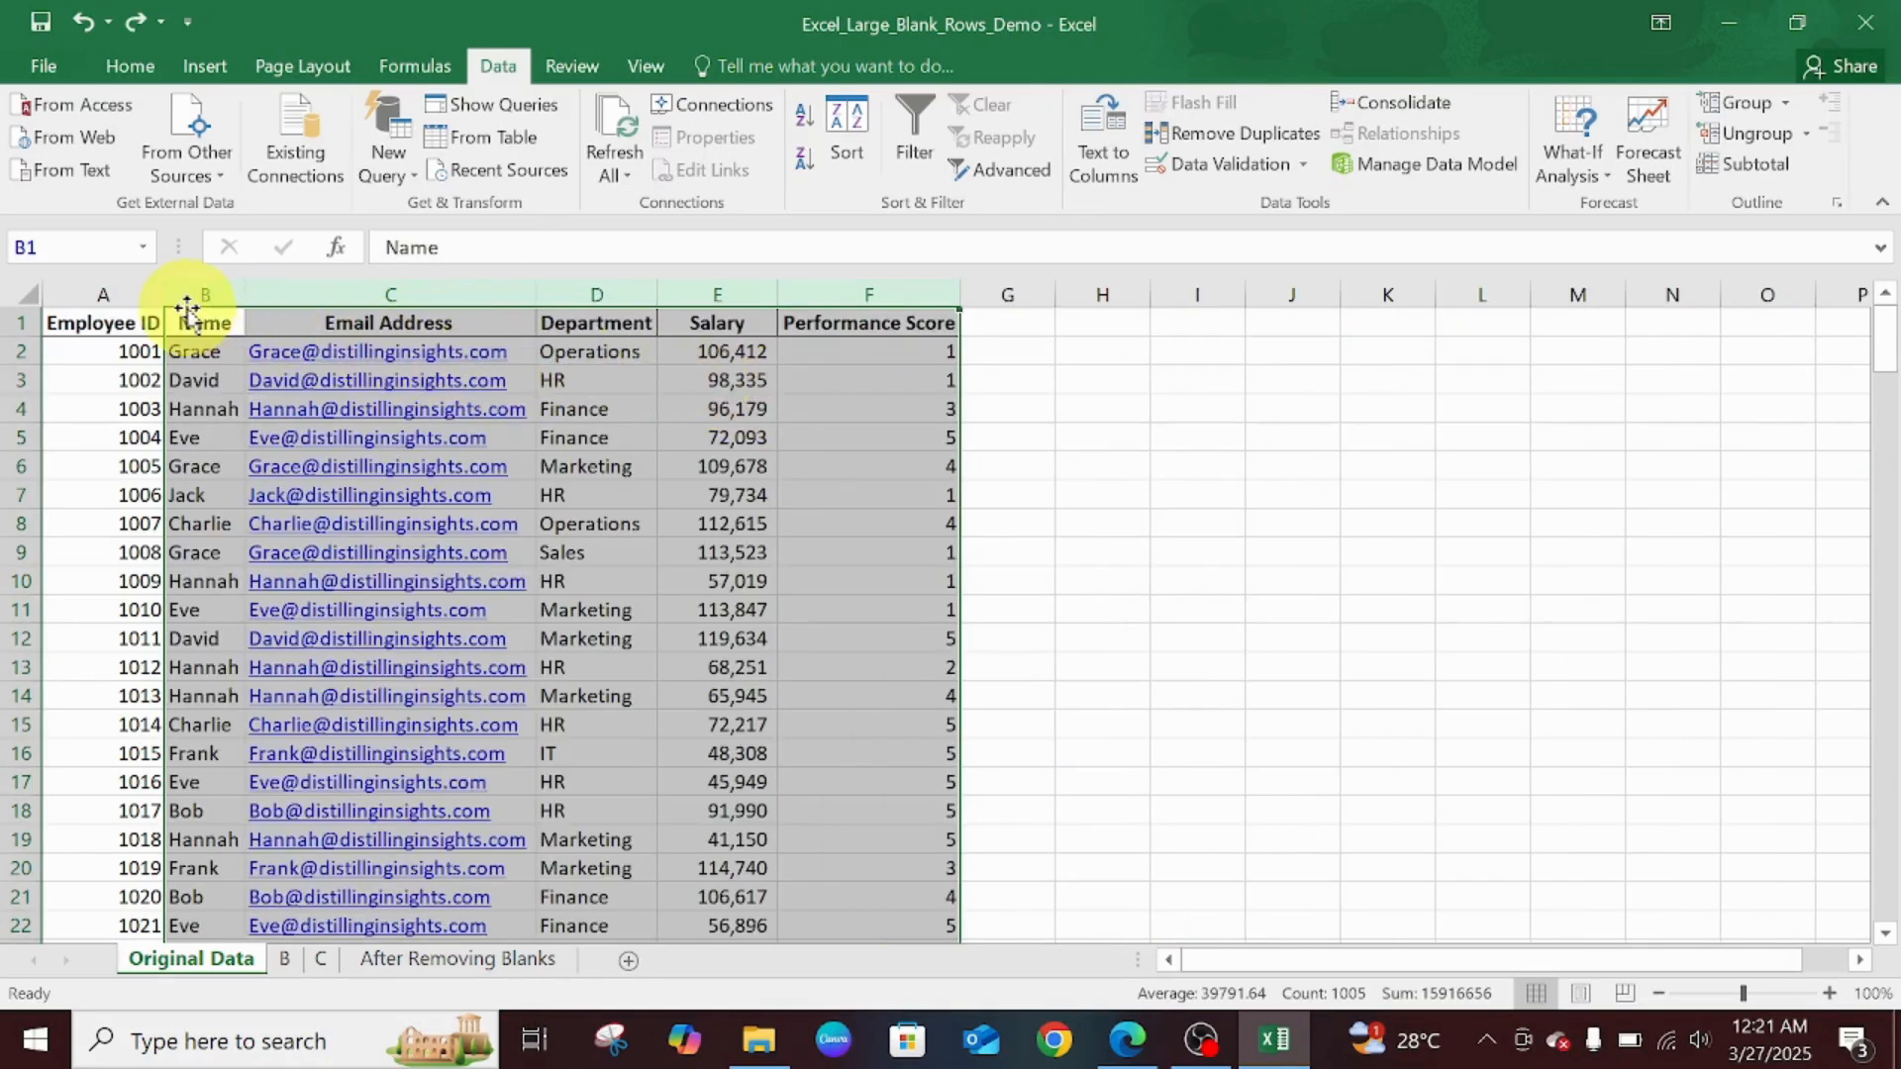
# - Insert blank columns before the Name and Email Address columns
pyautogui.click(206, 289)
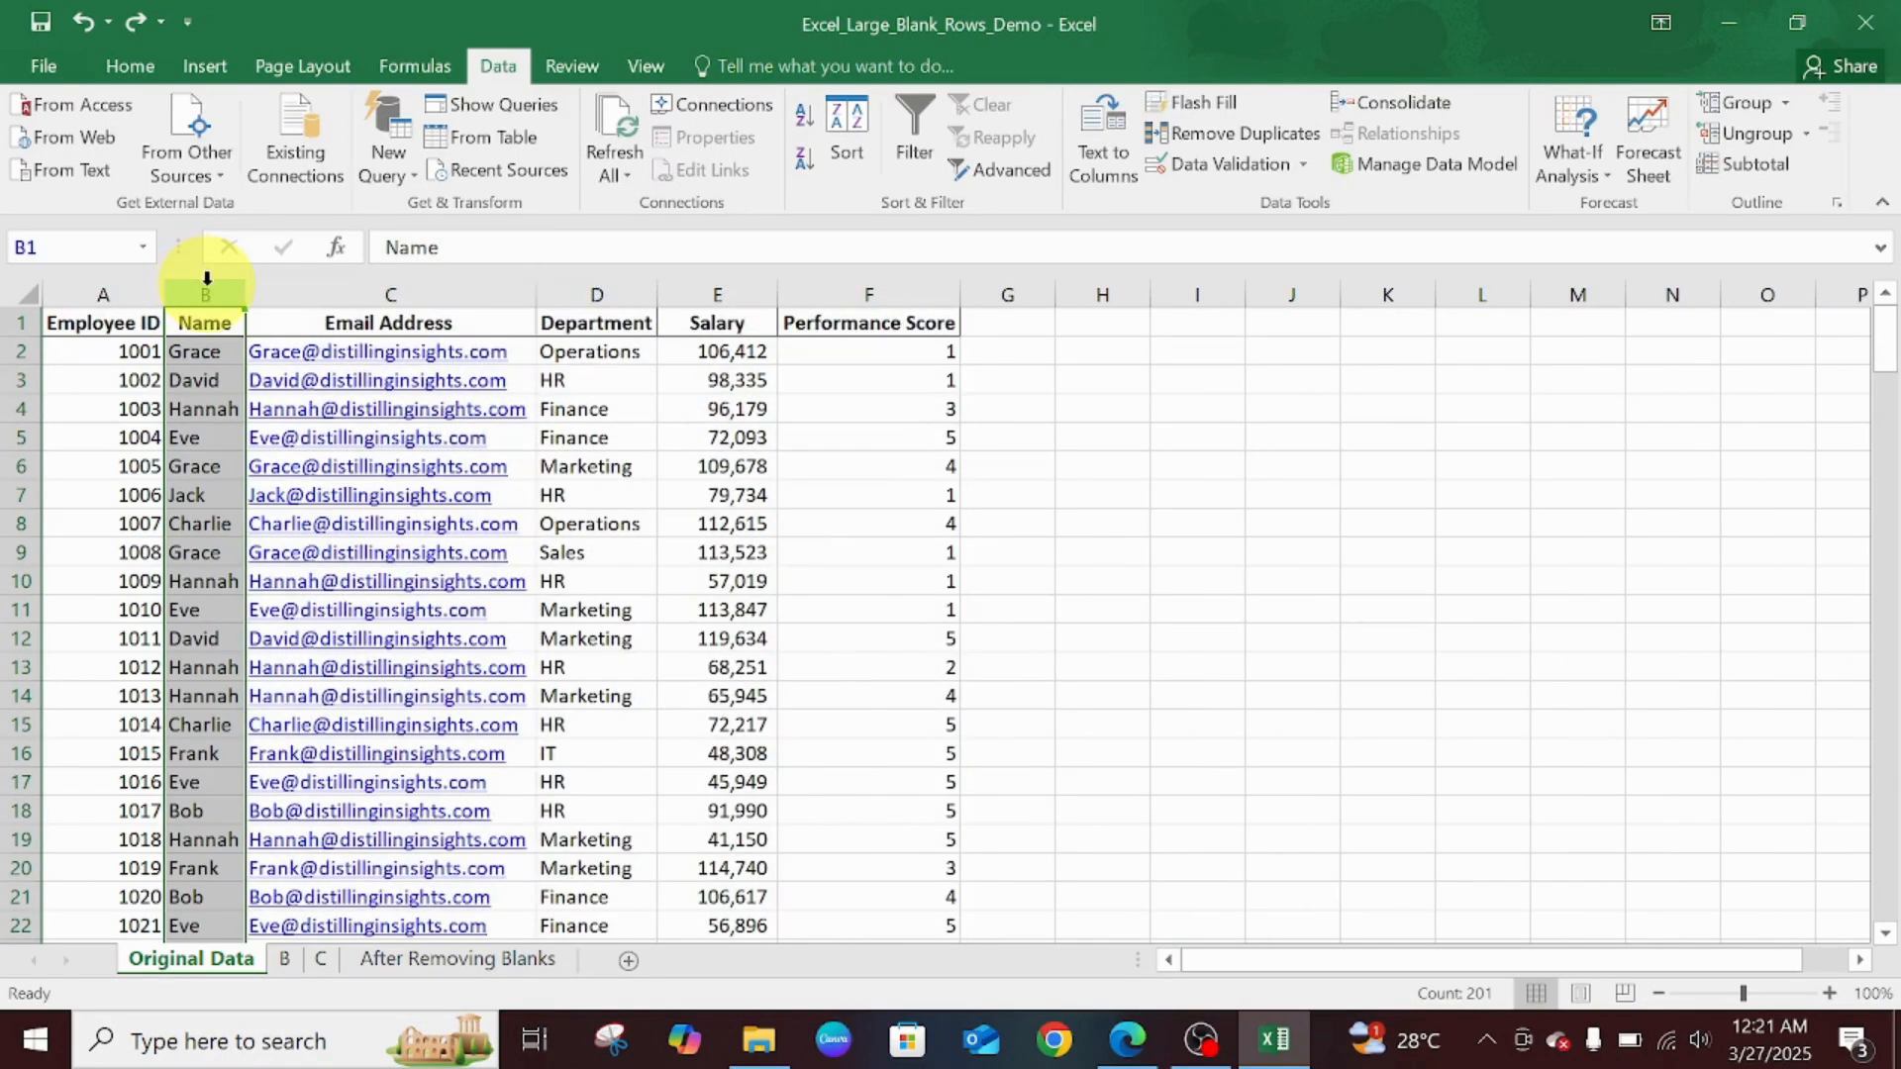
pyautogui.keyDown('ctrl'); pyautogui.click(348, 310); pyautogui.keyUp('ctrl')
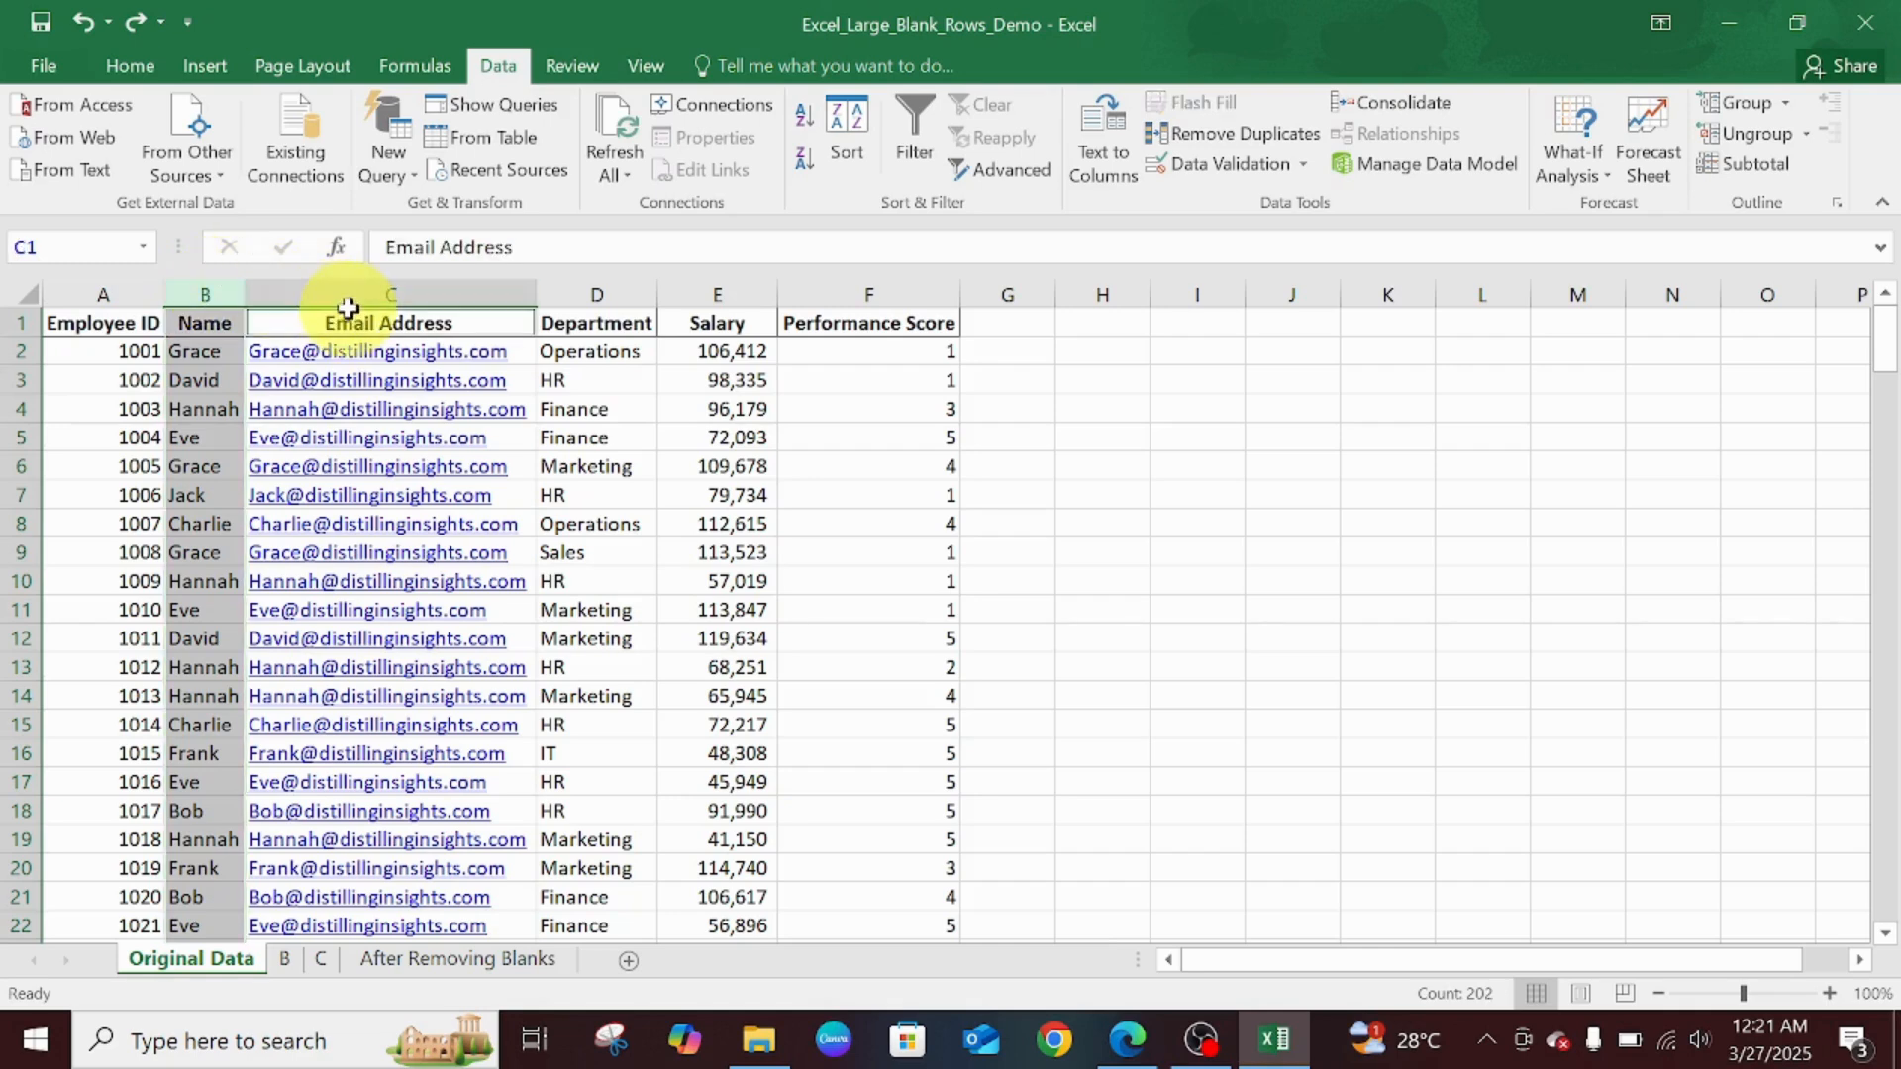
pyautogui.keyDown('ctrl'); pyautogui.click(354, 289); pyautogui.keyUp('ctrl')
pyautogui.hotkey('ctrl', 'shift', '+')
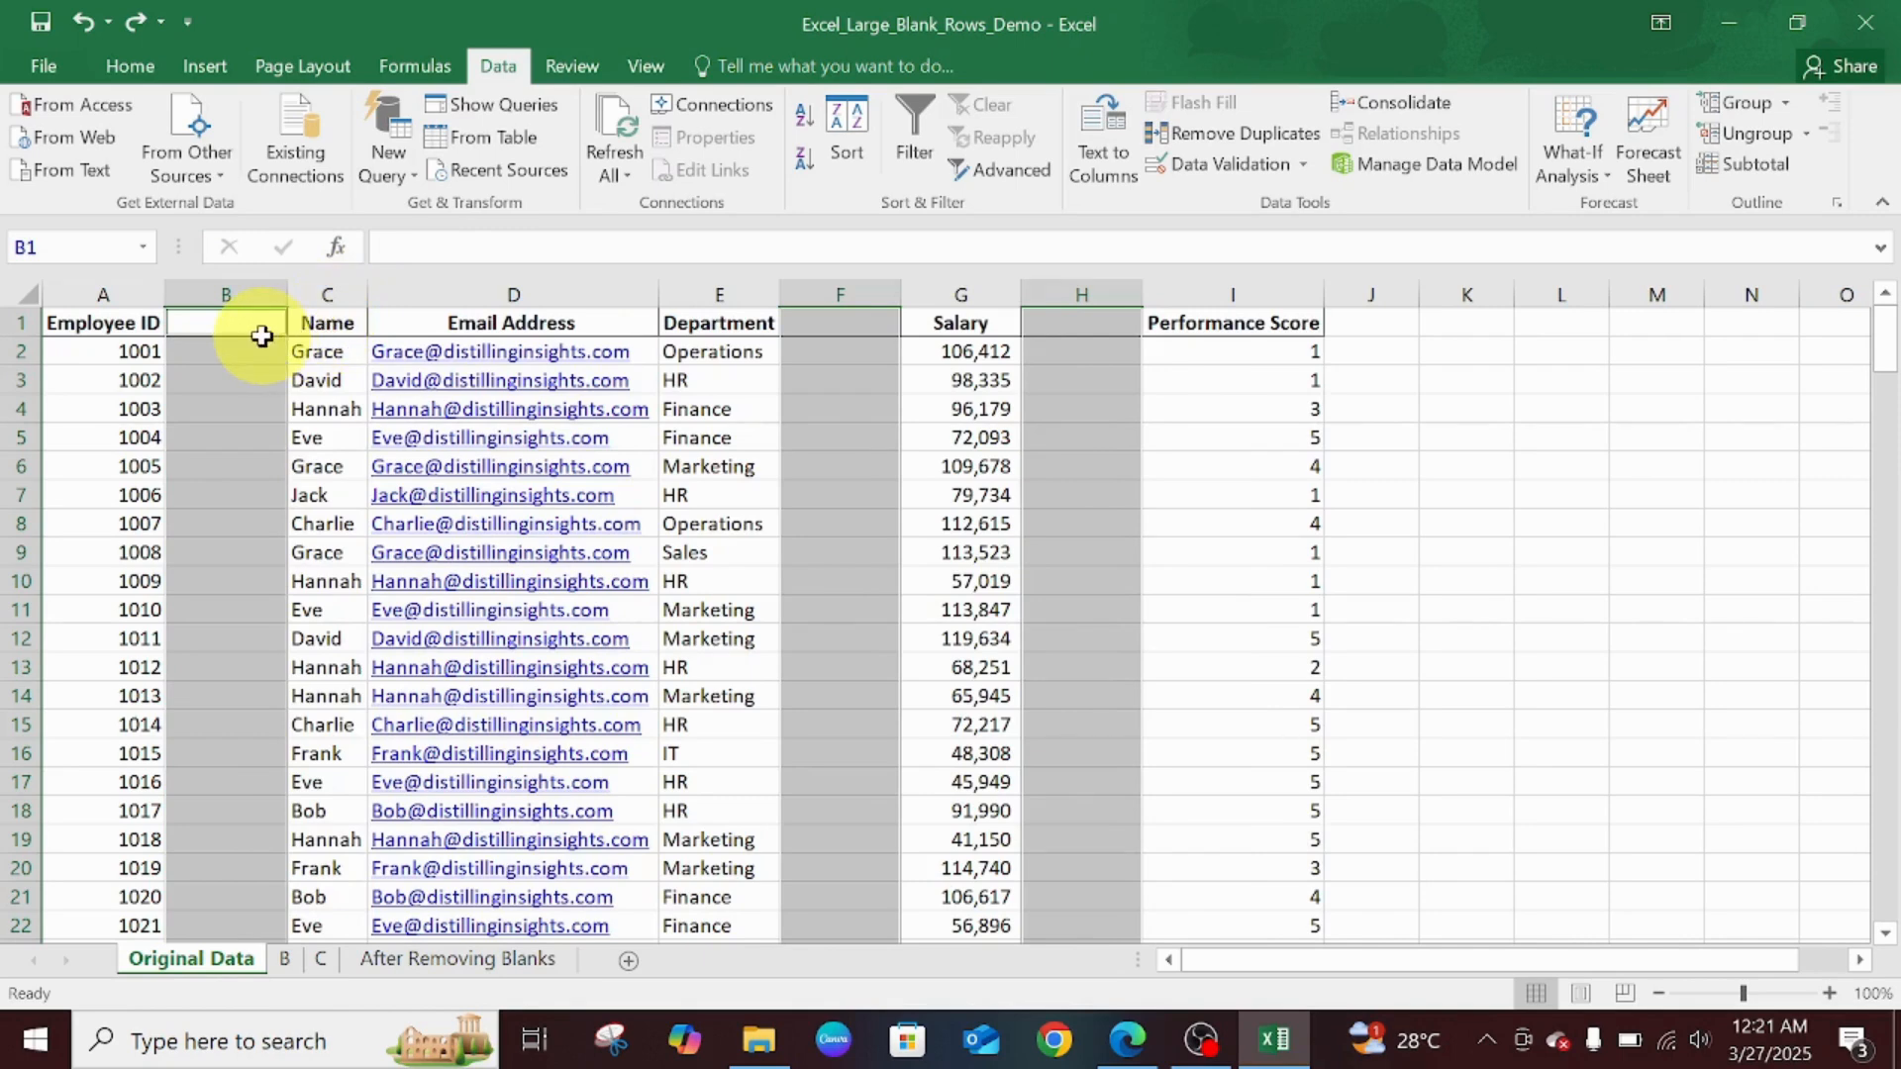
# - Select all blank cells in the data with Ctrl+G, Special, Blanks
pyautogui.hotkey('ctrl', 'g')
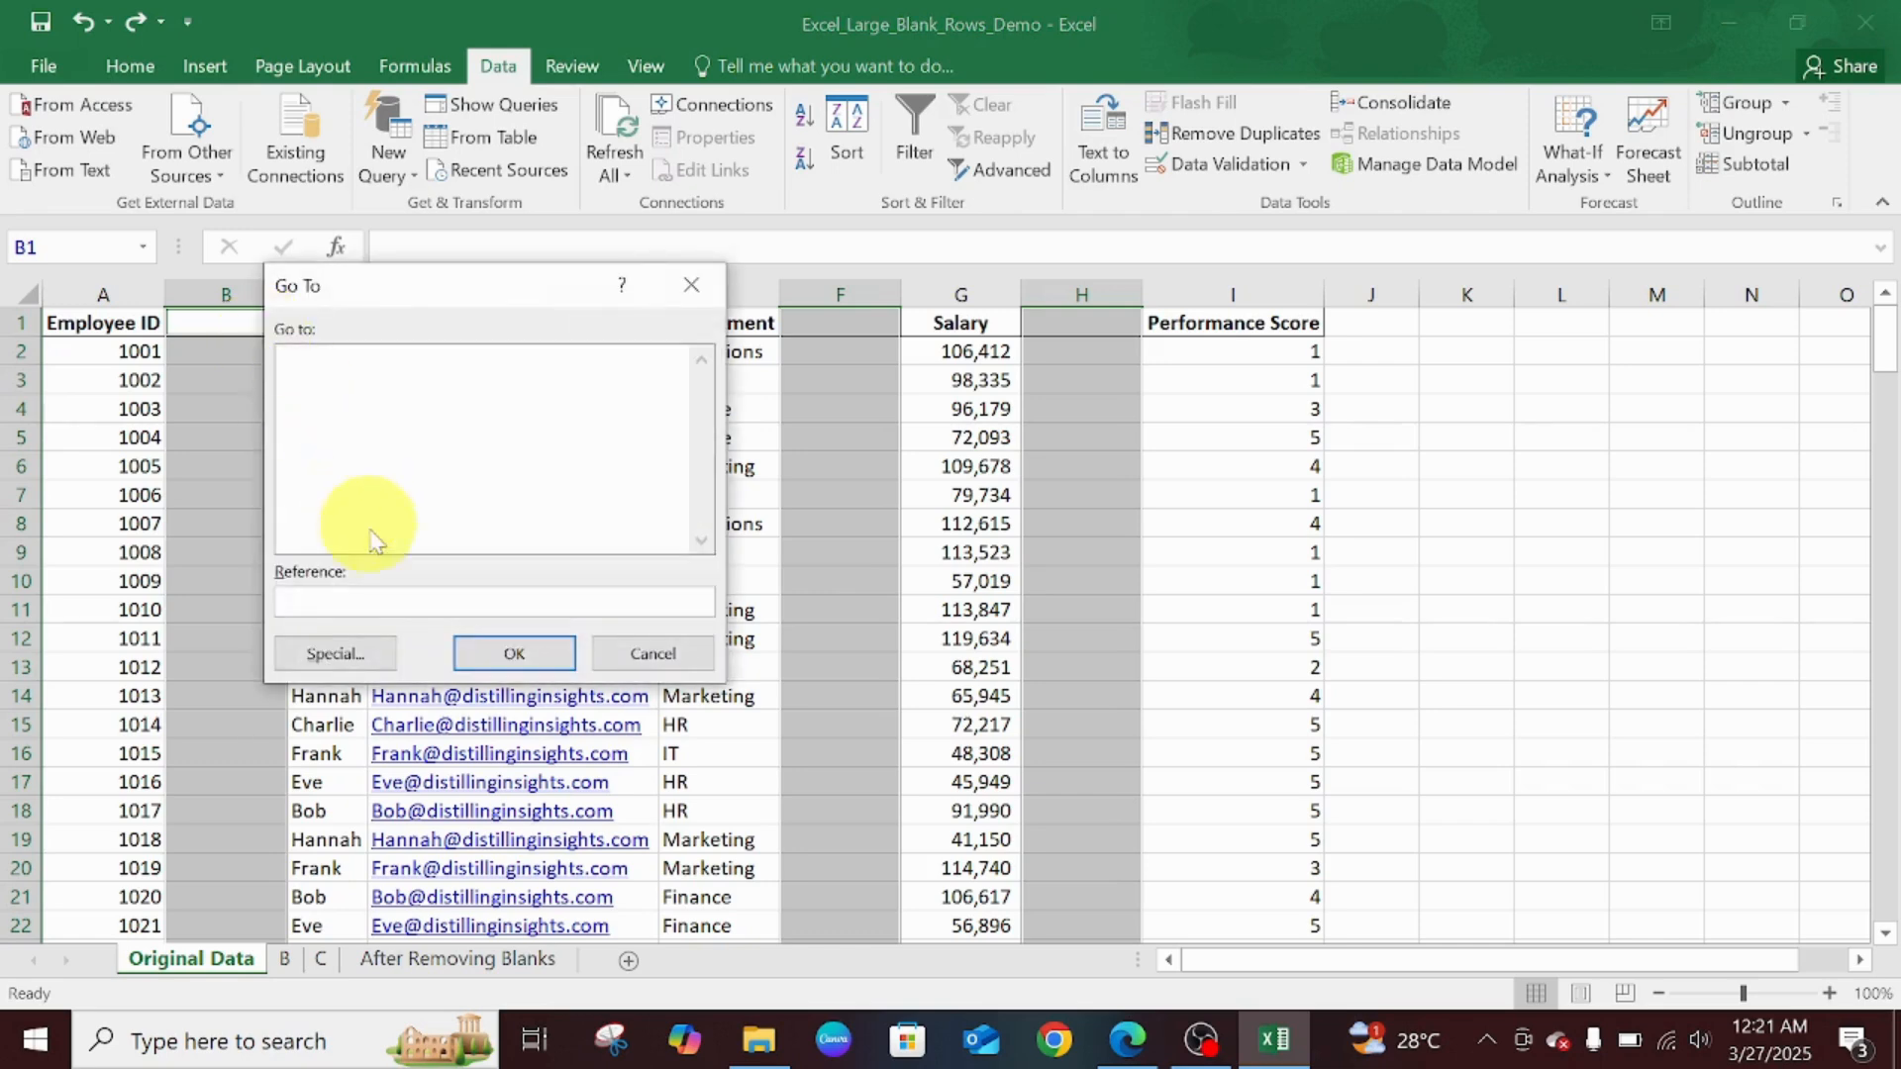
pyautogui.click(343, 660)
pyautogui.click(367, 532)
pyautogui.click(490, 704)
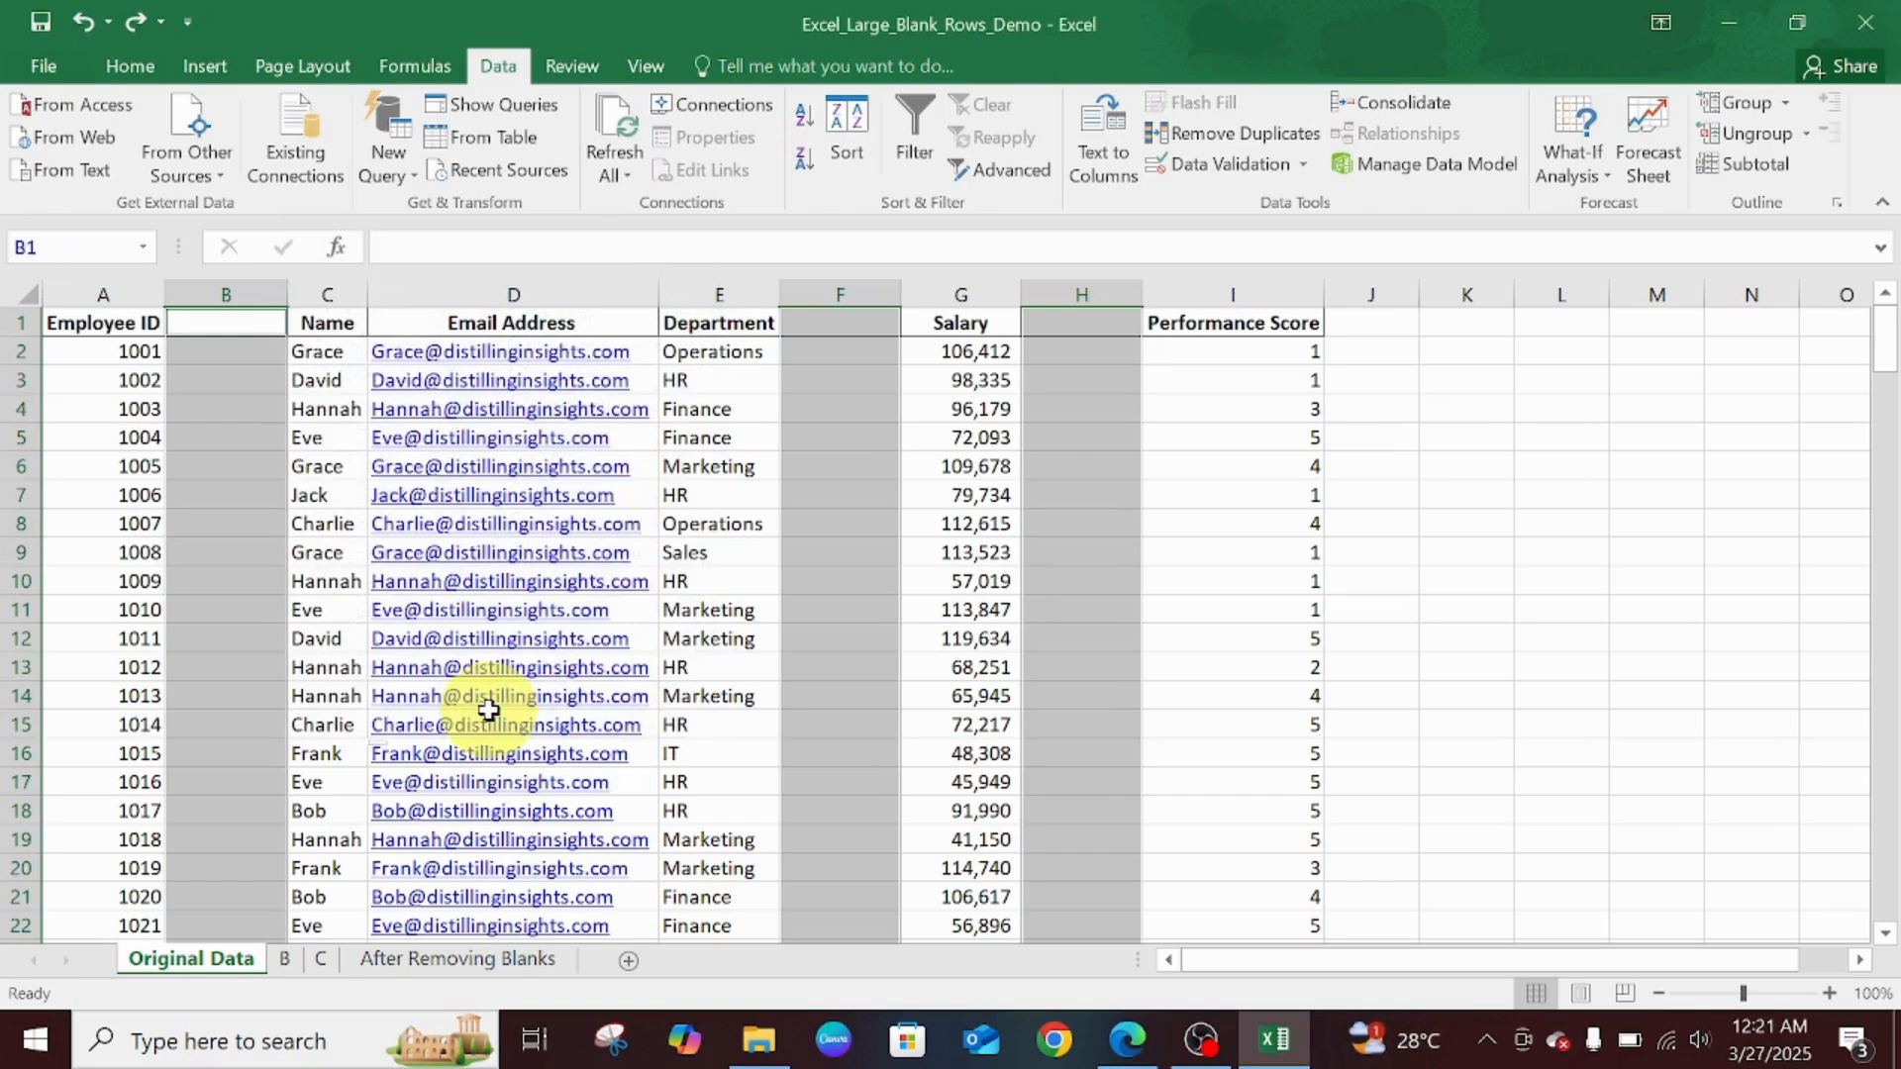
# - Delete the selected blank cells as entire columns
pyautogui.rightClick(206, 479)
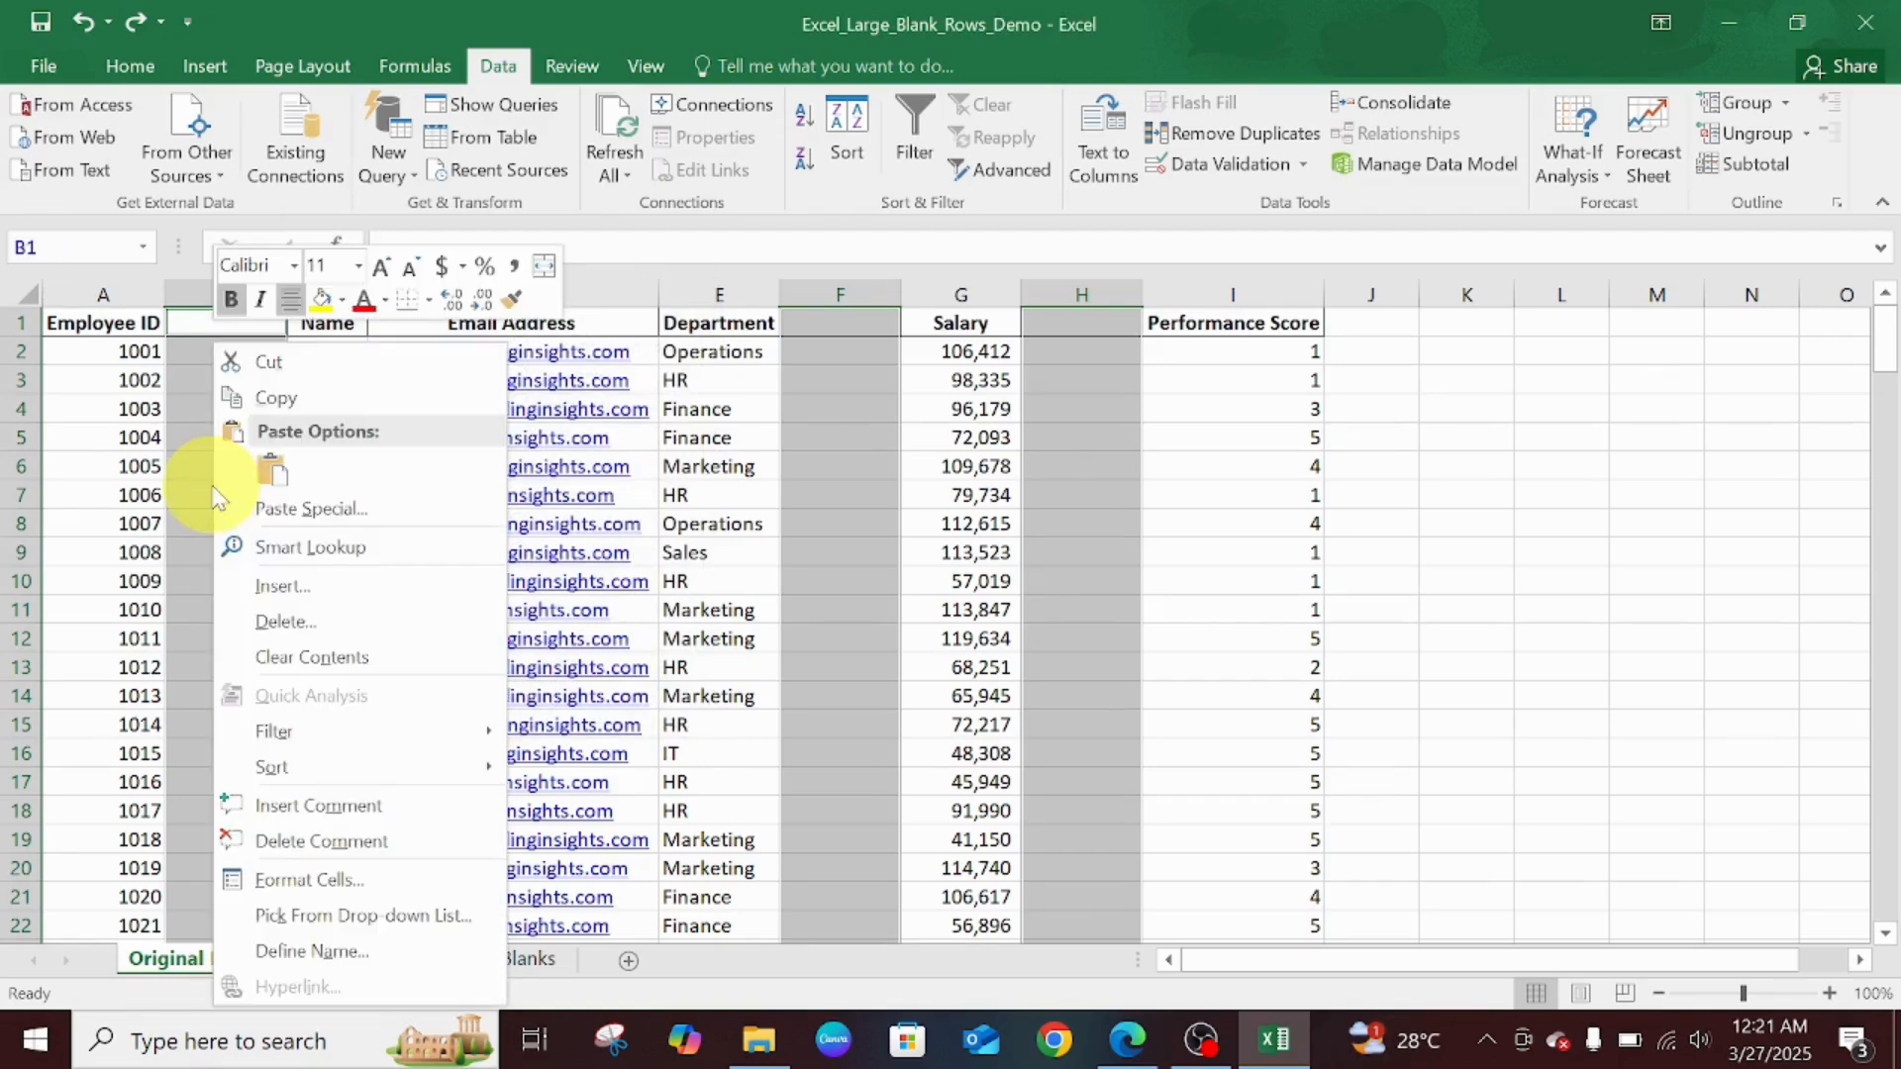
pyautogui.click(352, 619)
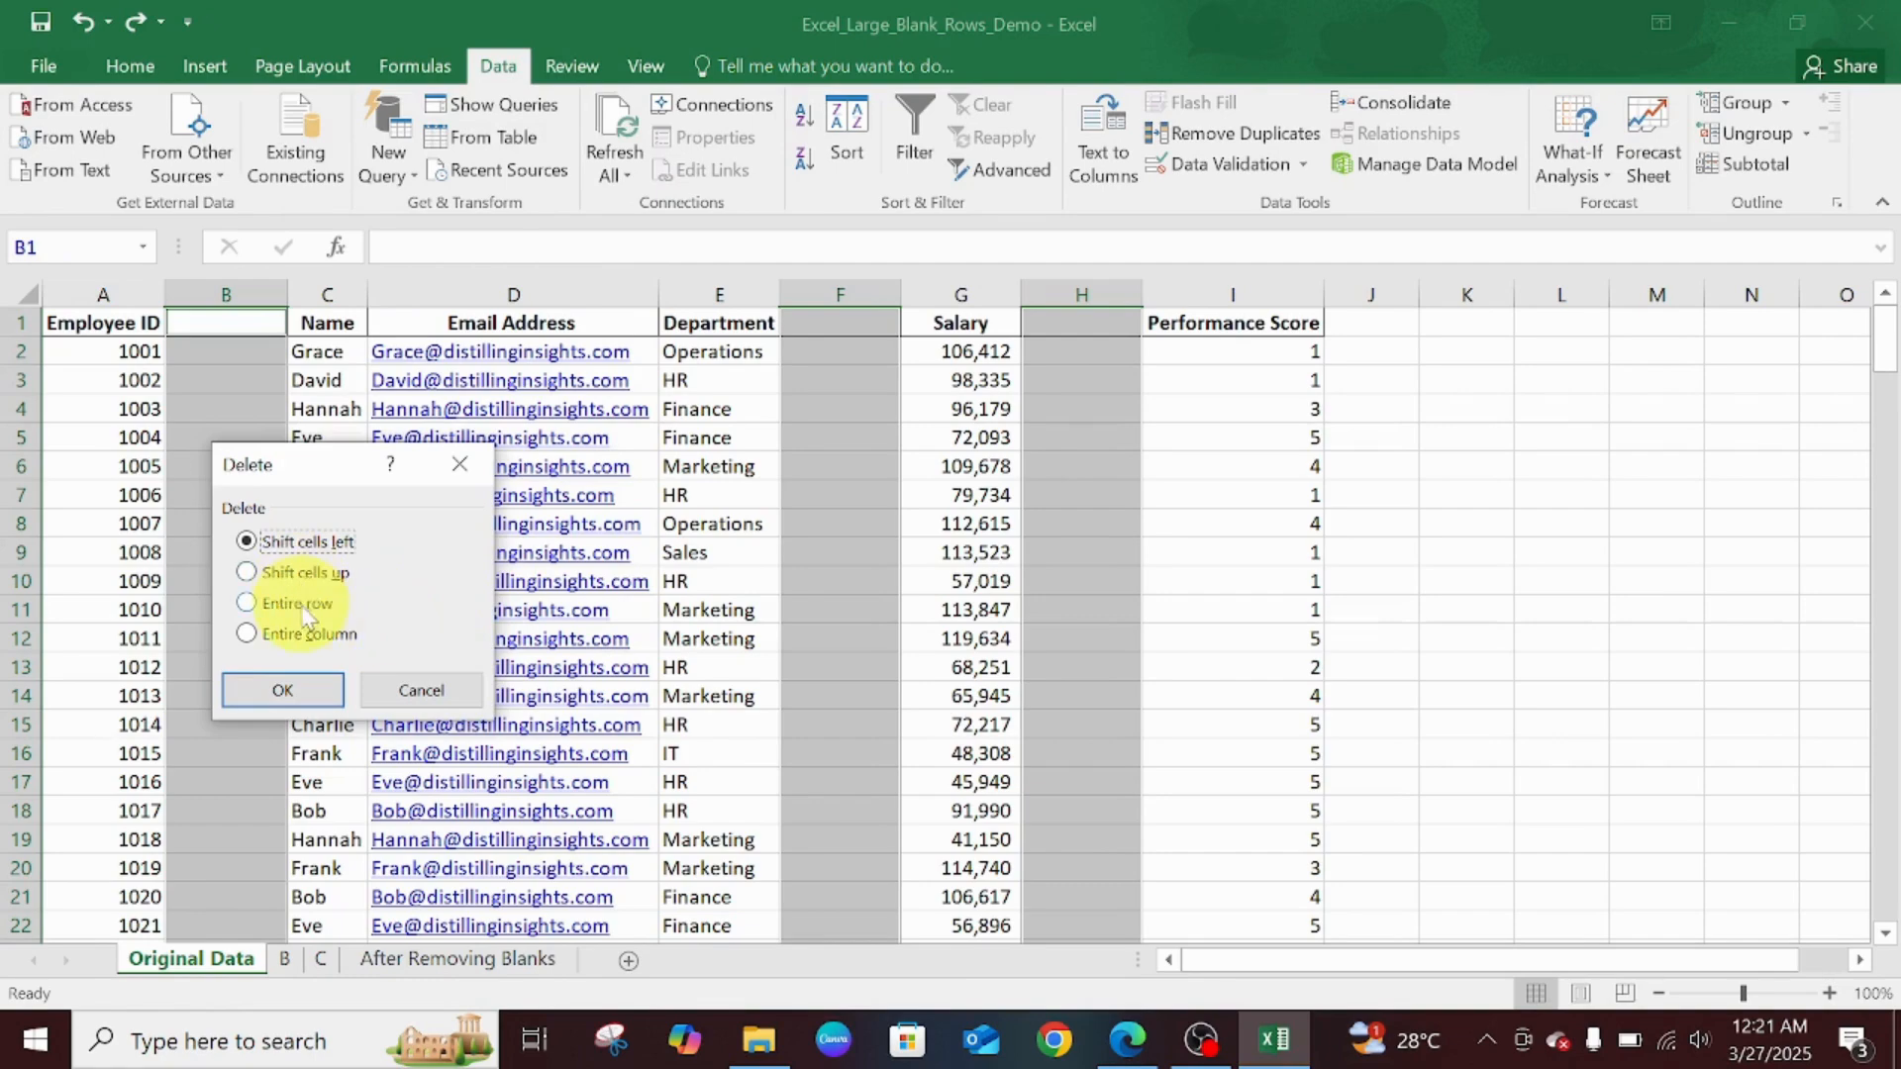
pyautogui.click(315, 634)
pyautogui.click(340, 687)
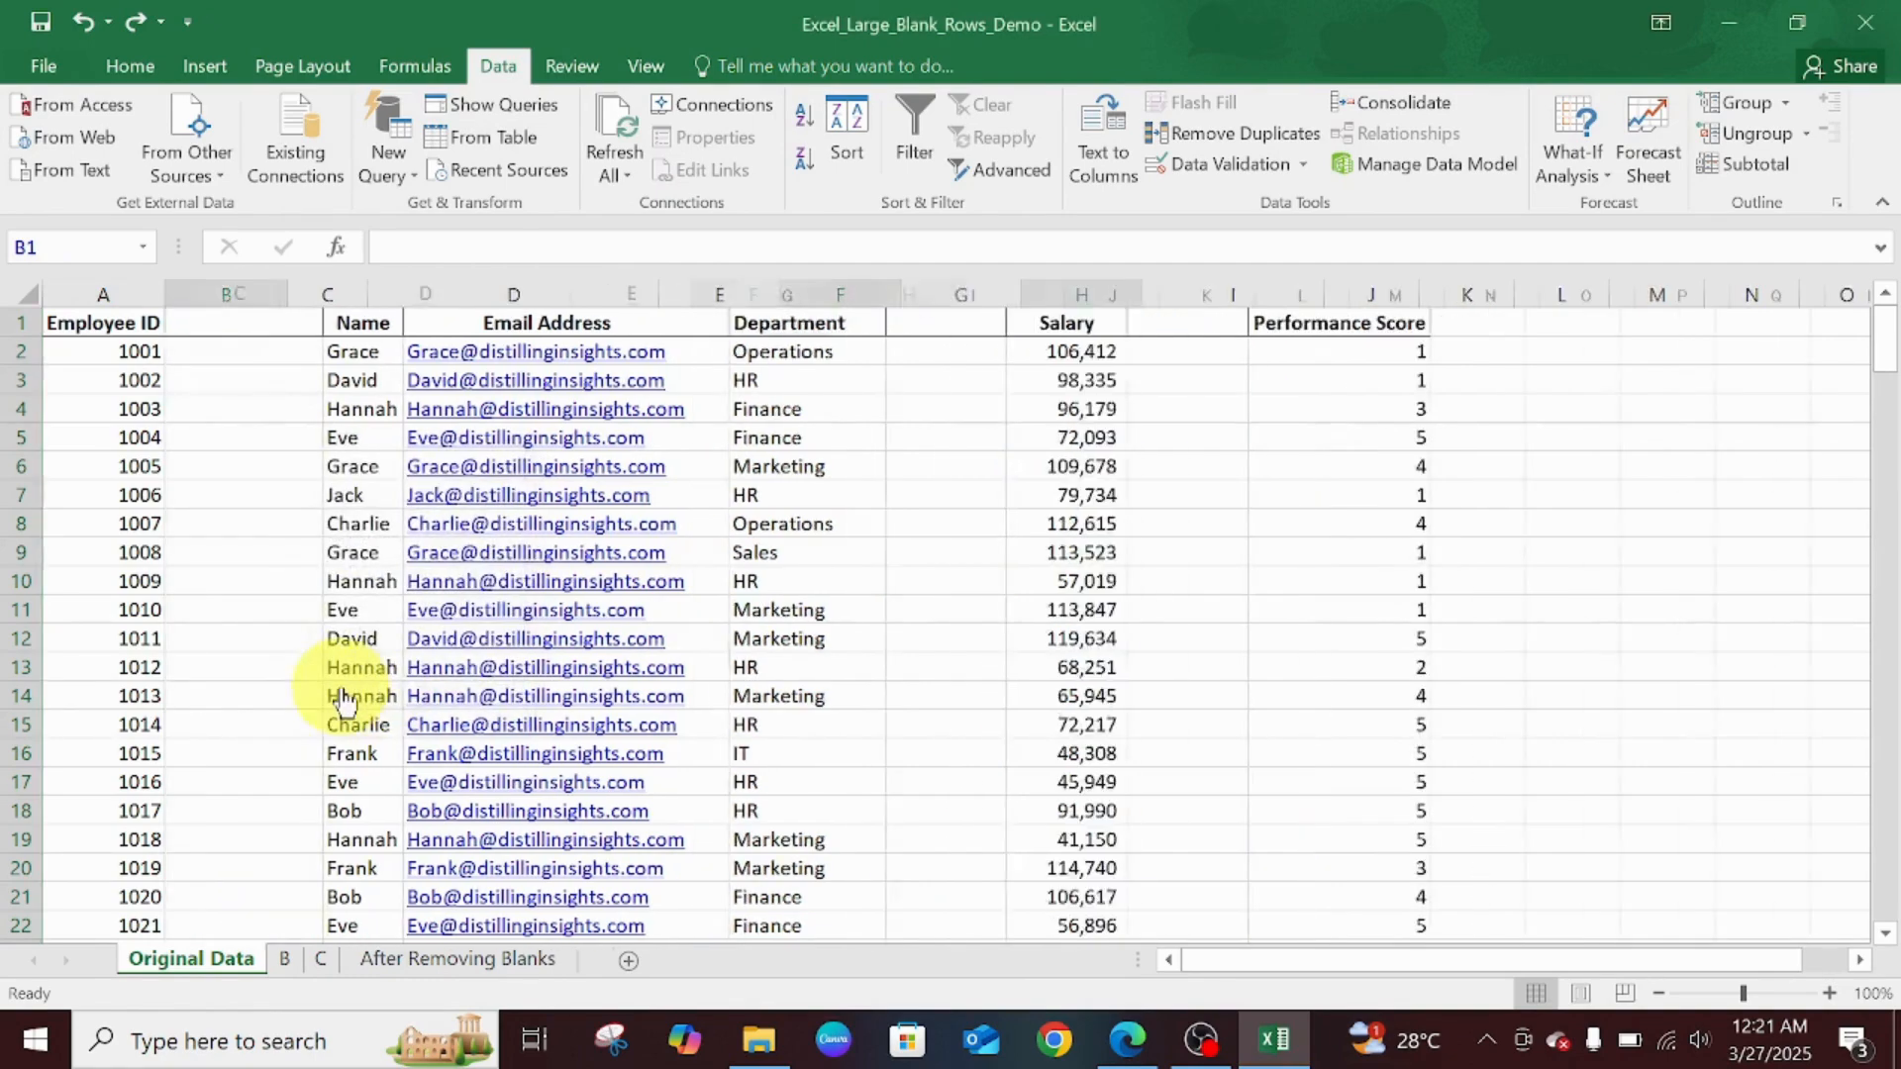
pyautogui.click(557, 644)
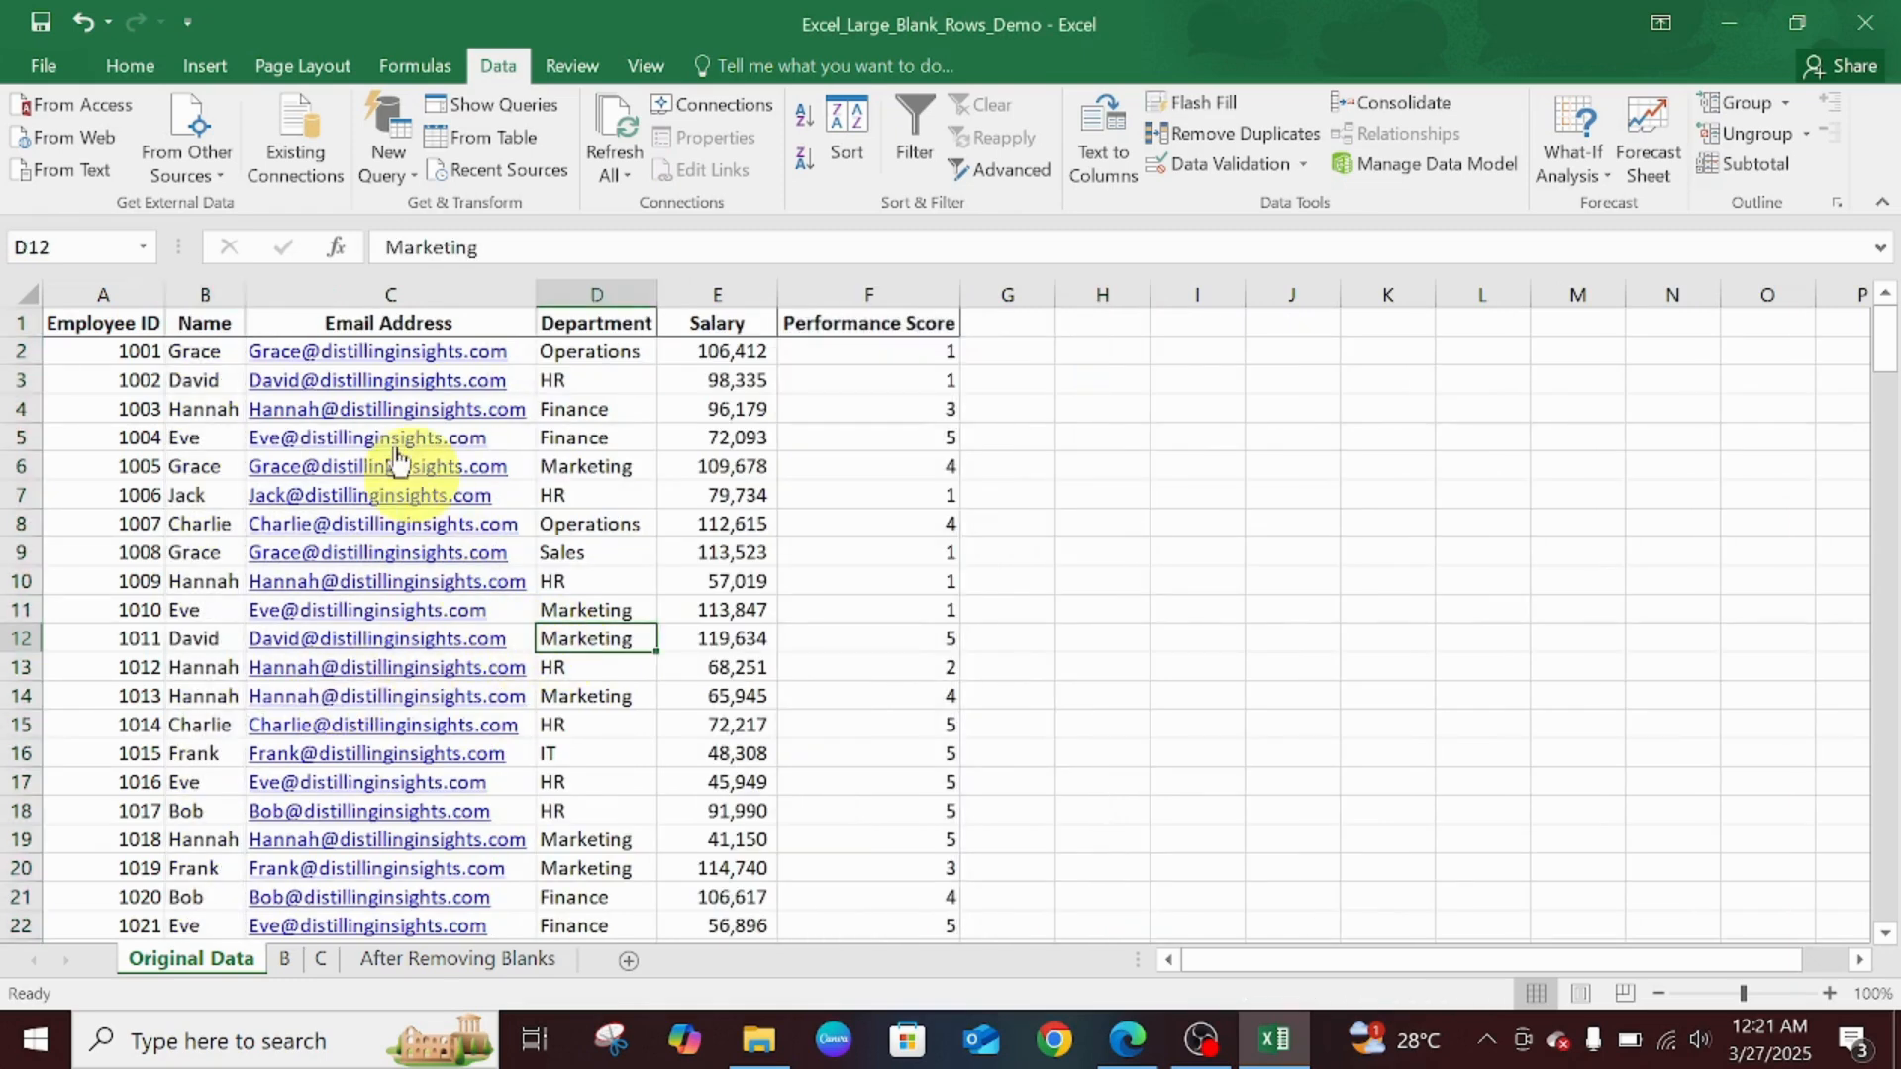
# - Select the five field columns from Name to Performance Score and insert a blank column before each
pyautogui.click(232, 297)
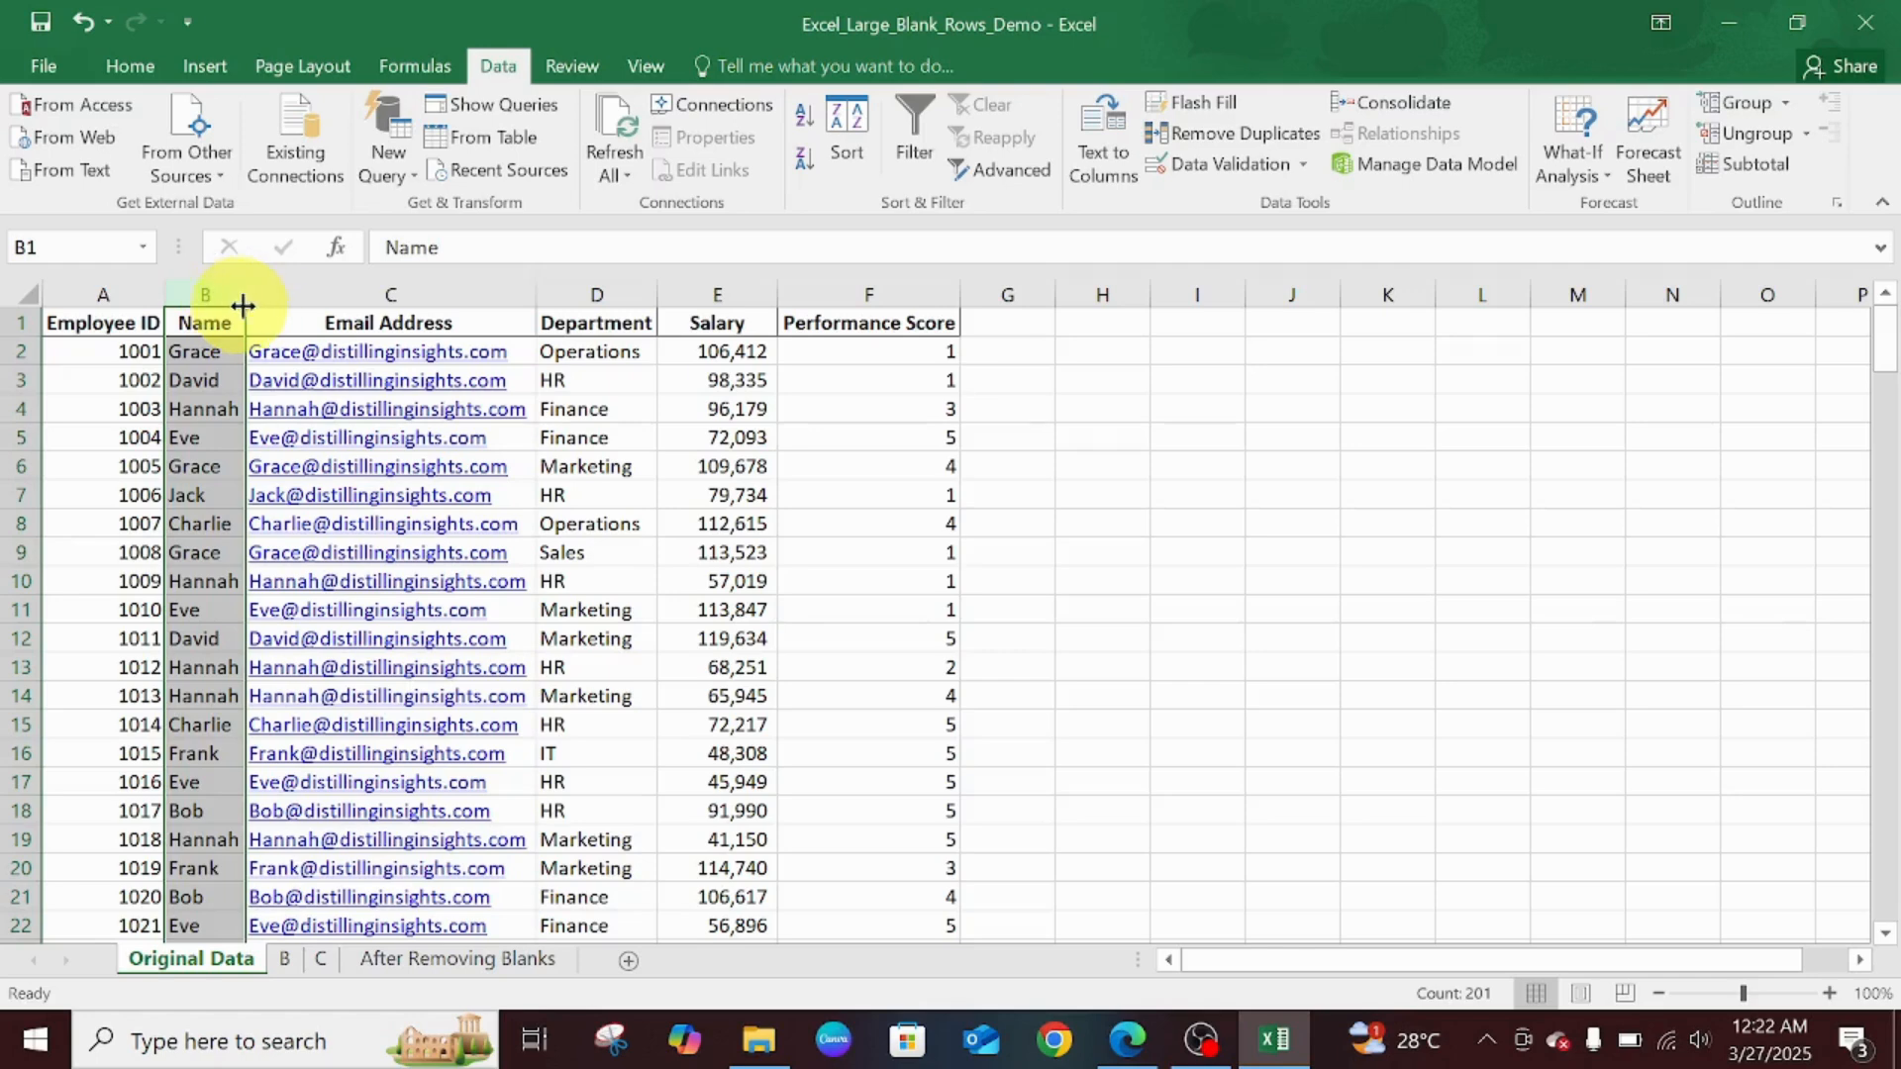
pyautogui.keyDown('ctrl'); pyautogui.click(257, 295); pyautogui.keyUp('ctrl')
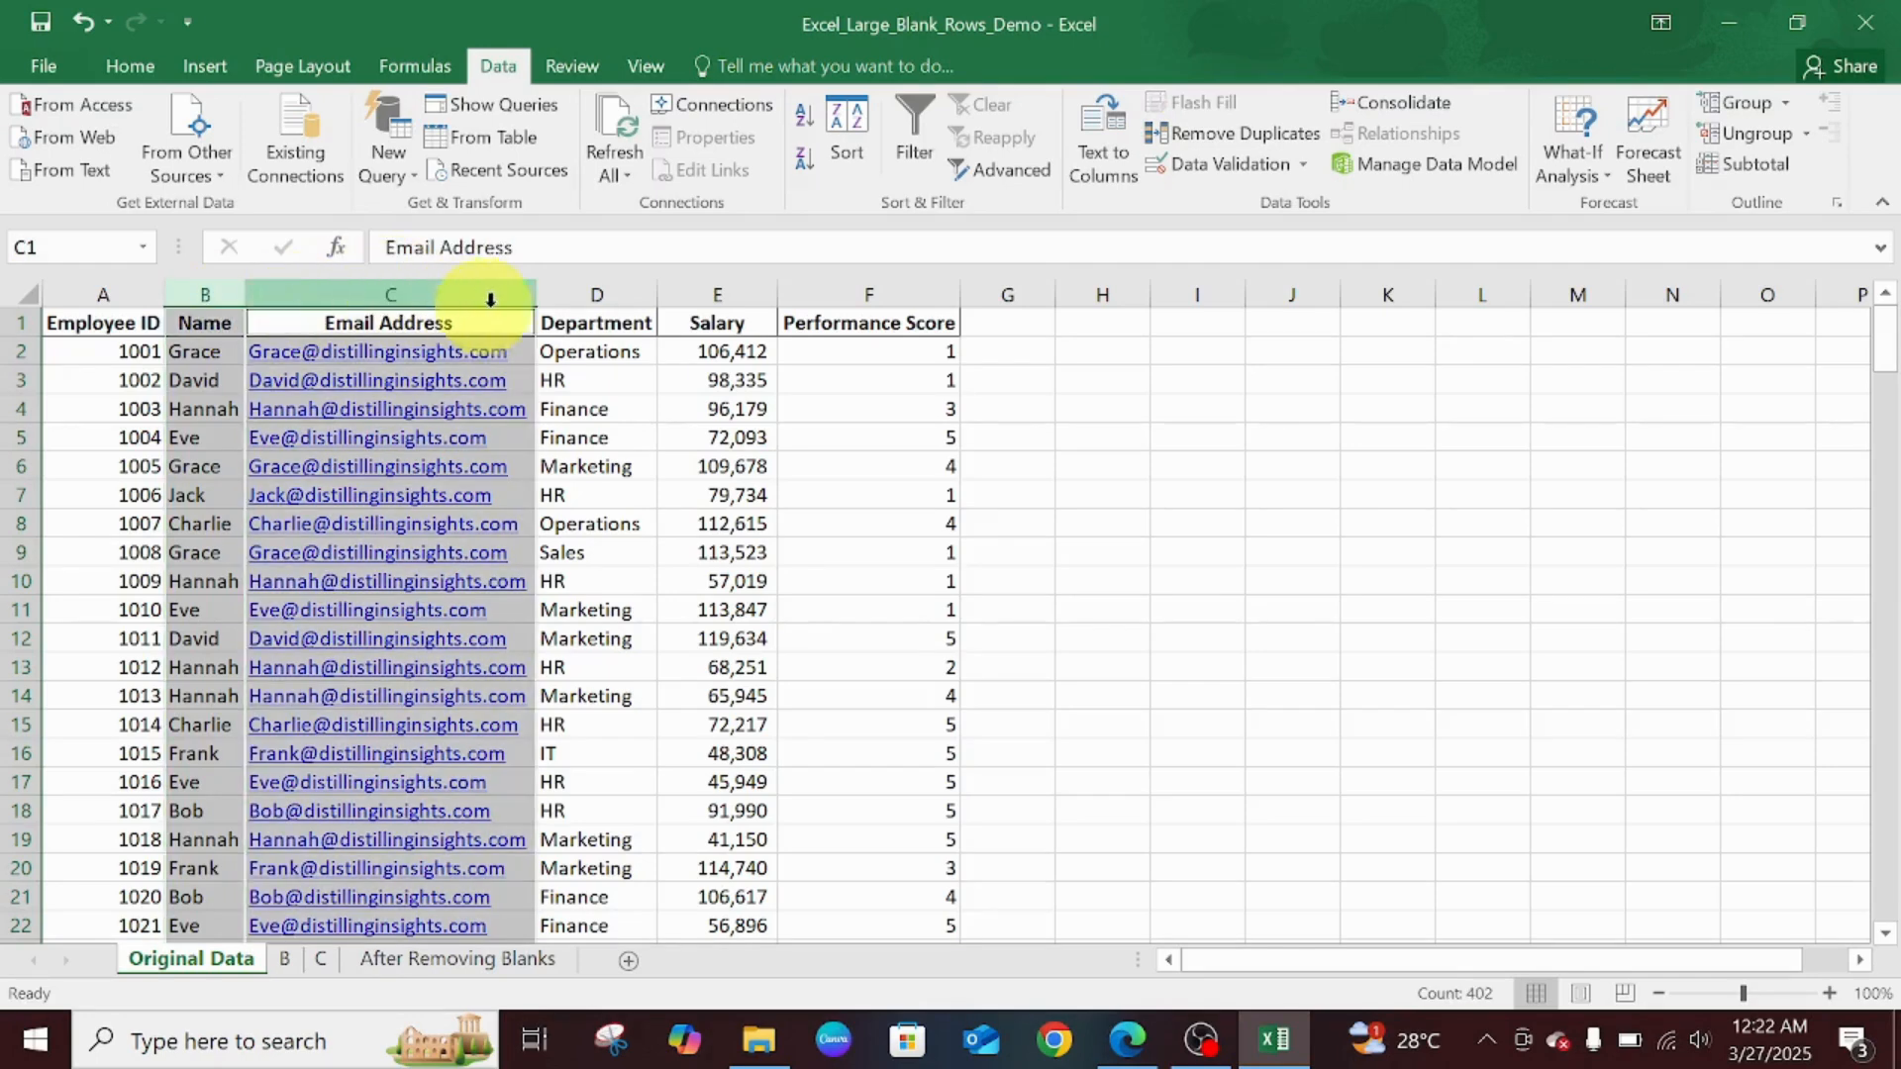
pyautogui.keyDown('ctrl'); pyautogui.click(586, 295); pyautogui.keyUp('ctrl')
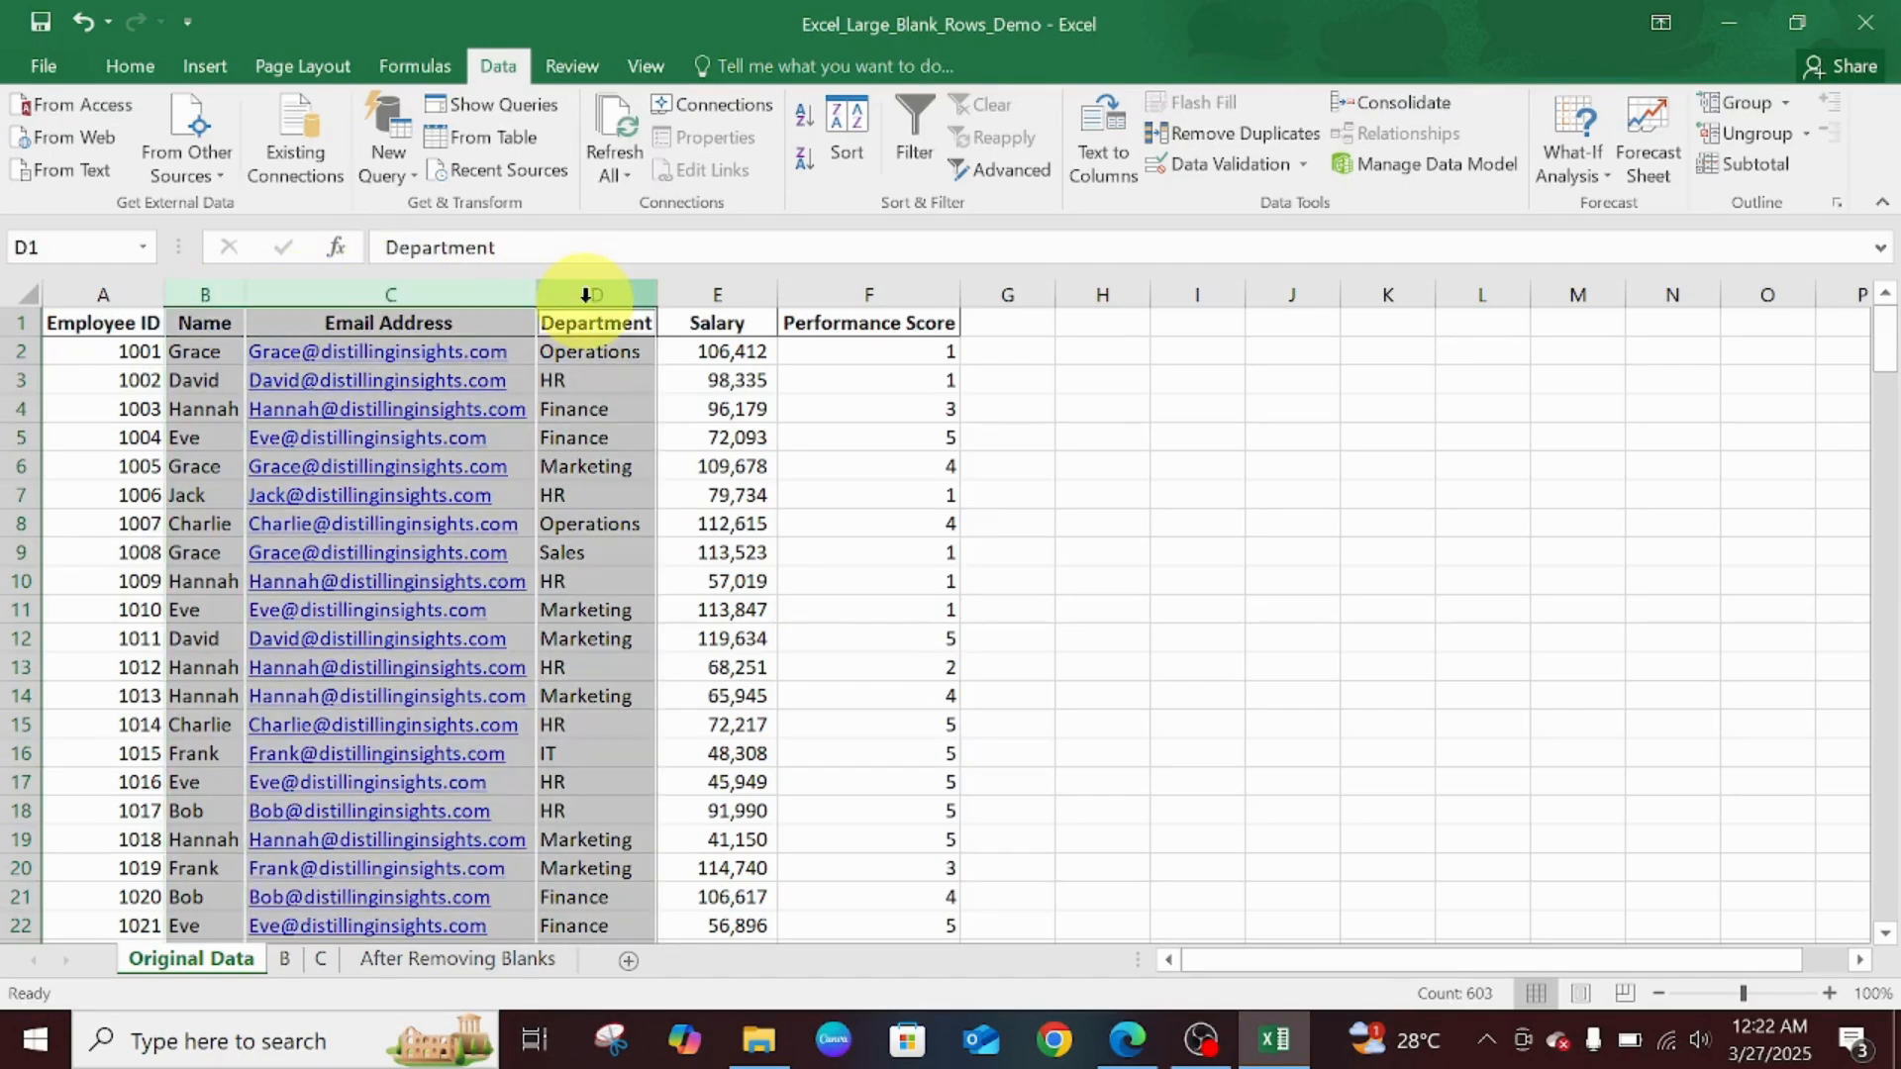
pyautogui.keyDown('ctrl'); pyautogui.click(717, 294); pyautogui.keyUp('ctrl')
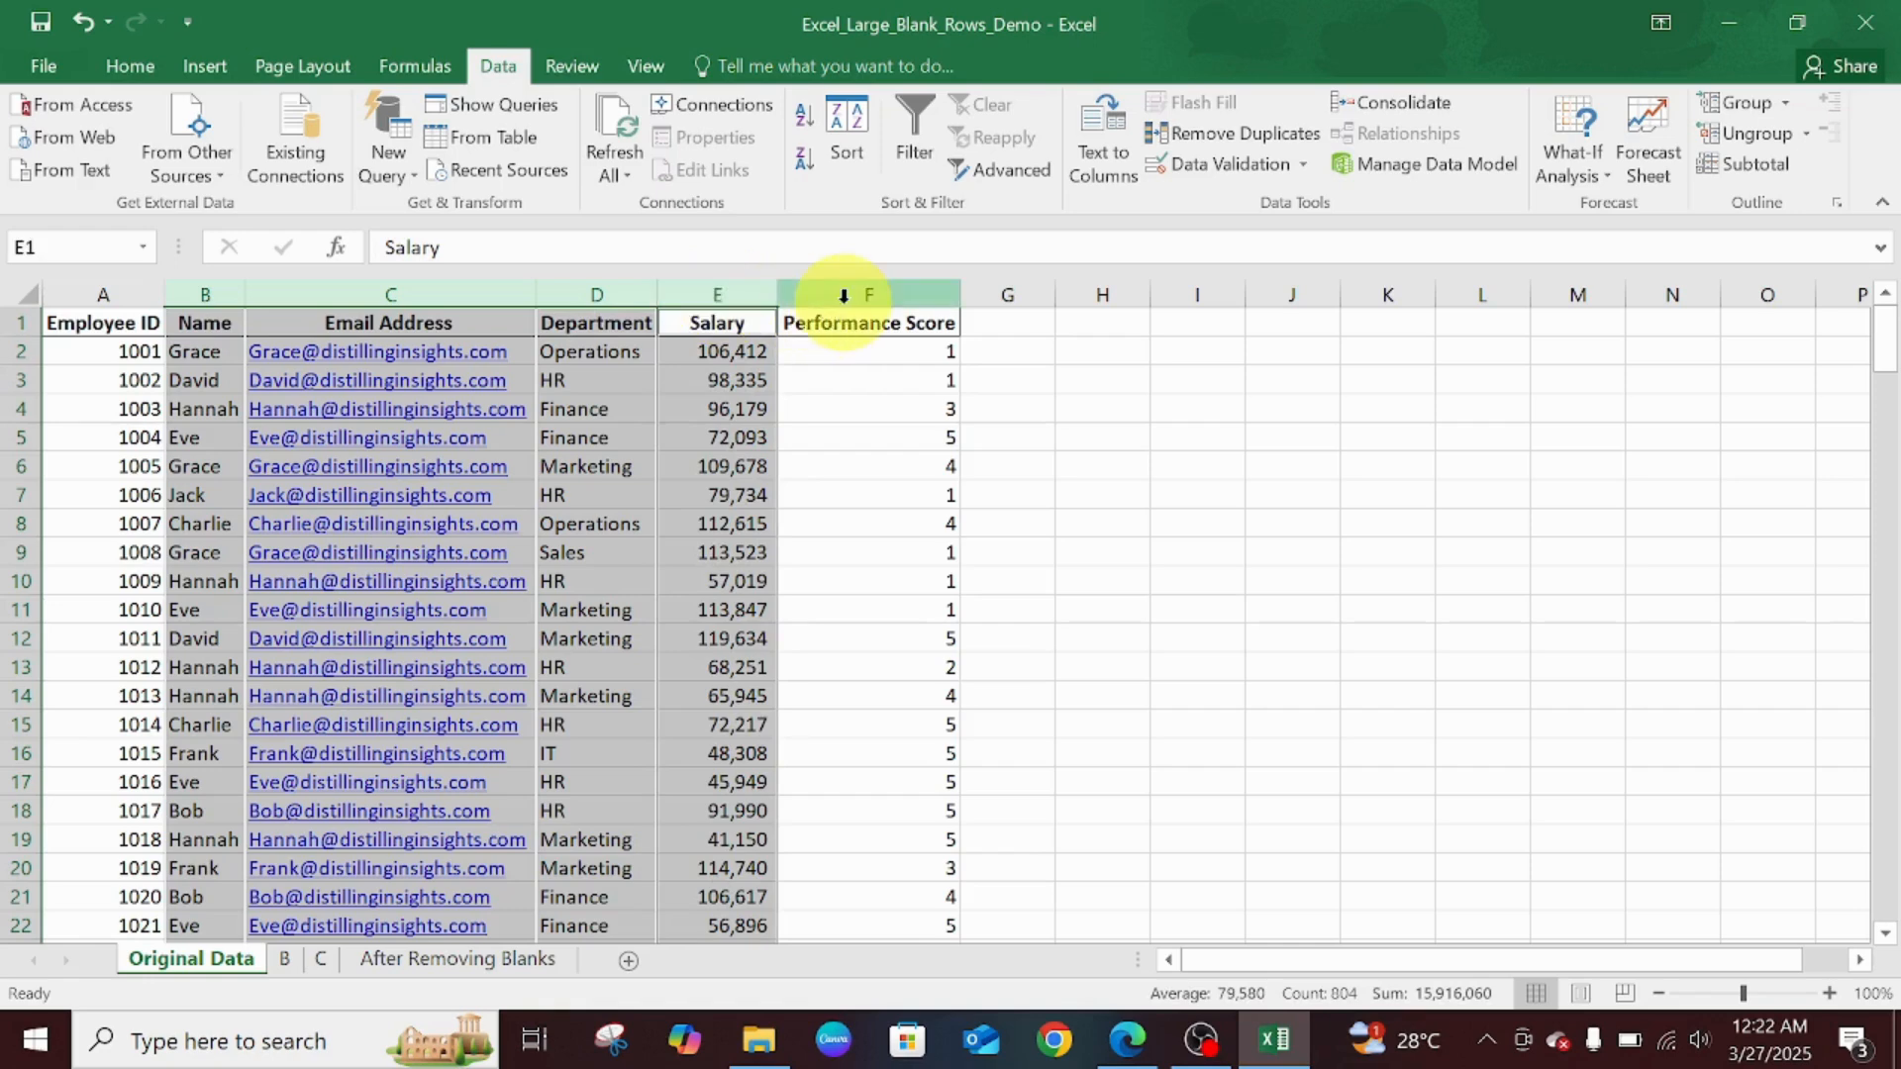
pyautogui.keyDown('ctrl'); pyautogui.click(844, 295); pyautogui.keyUp('ctrl')
pyautogui.rightClick(844, 297)
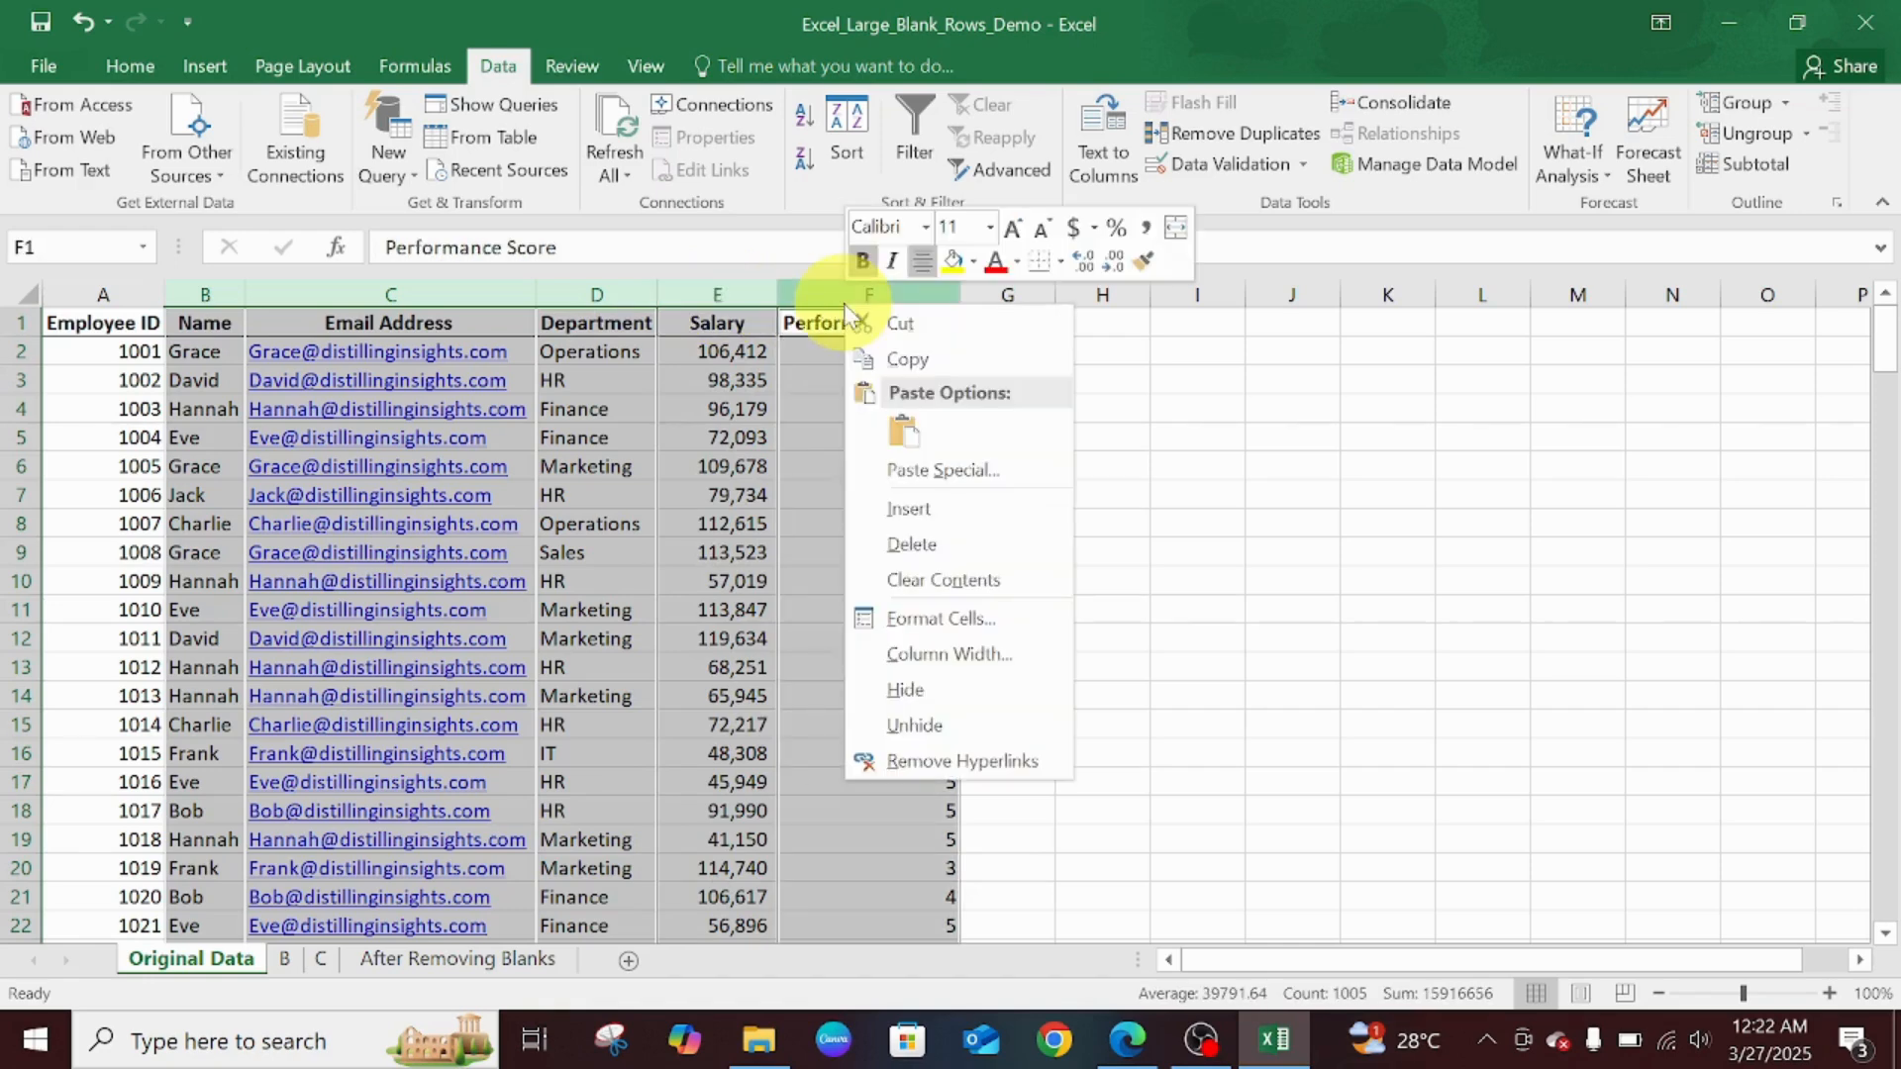
pyautogui.click(935, 516)
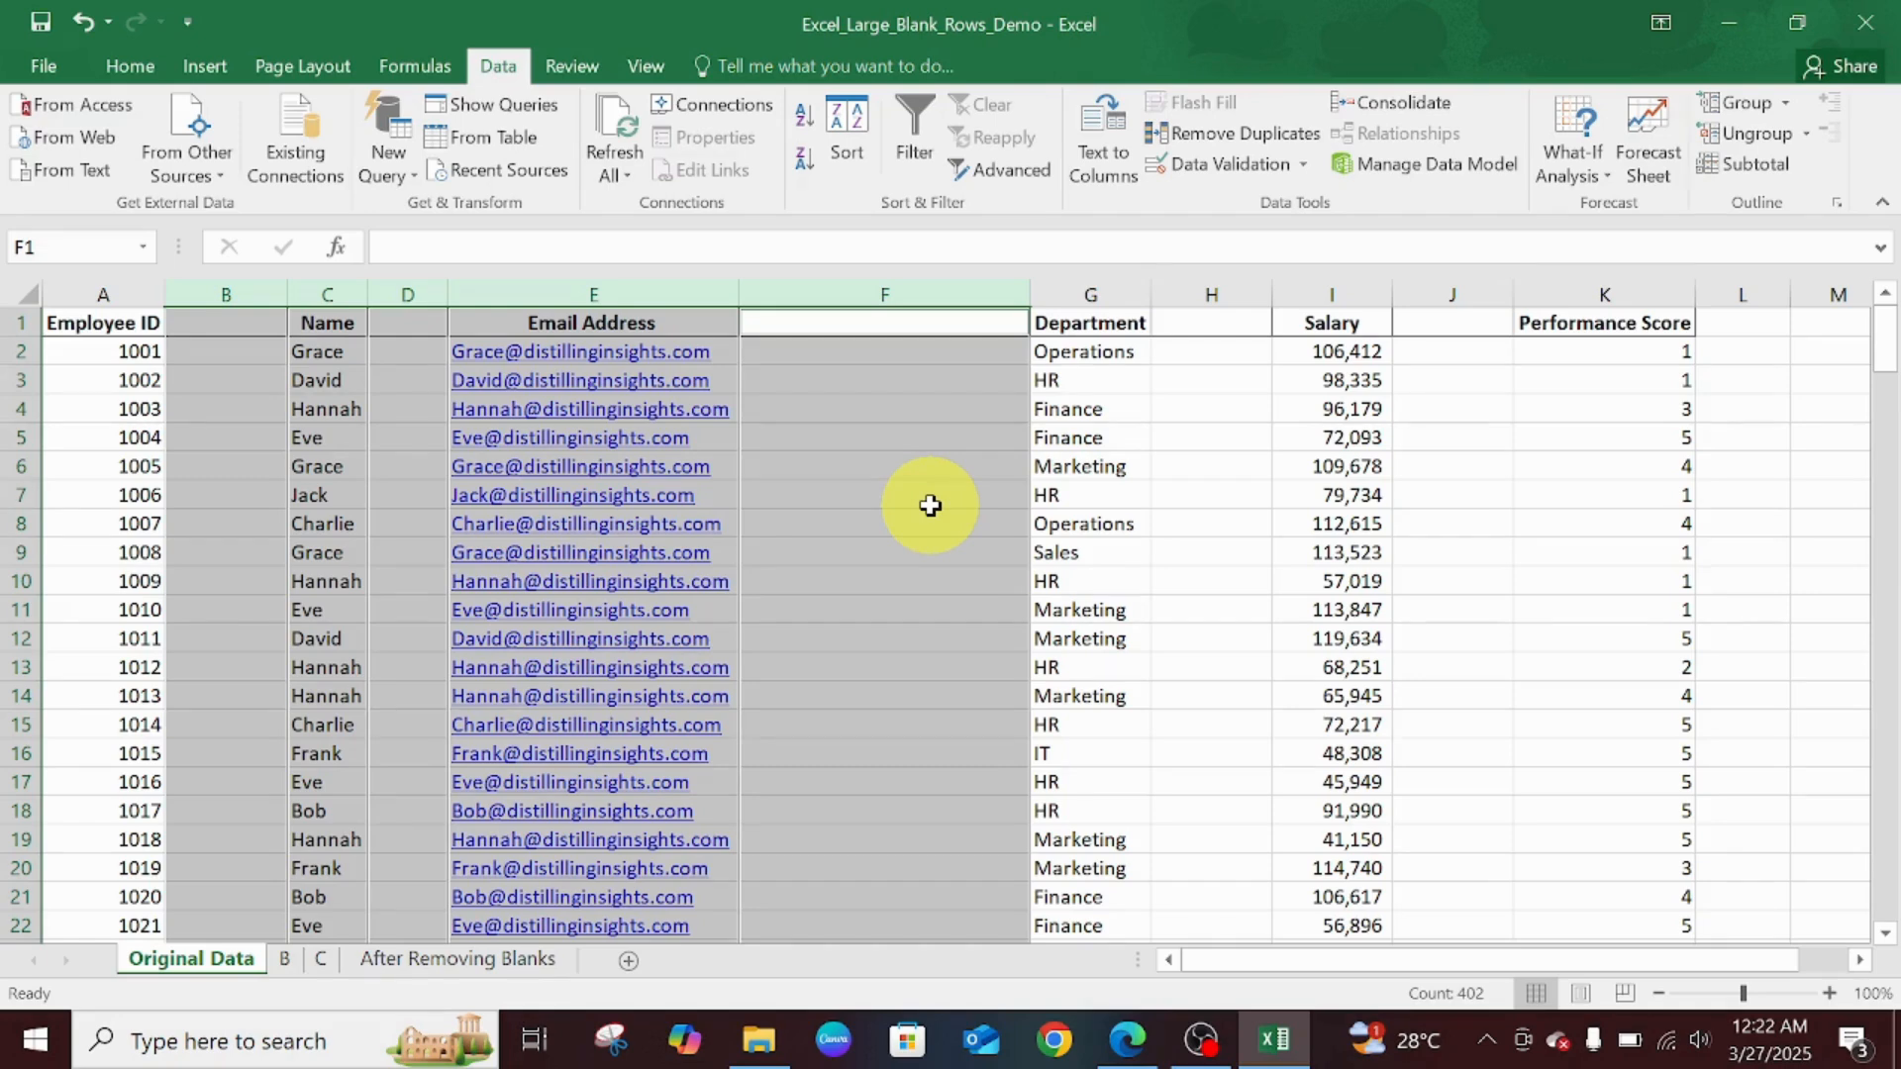
# - On sheet B, enter Finance in the empty Department cell C4
pyautogui.click(295, 963)
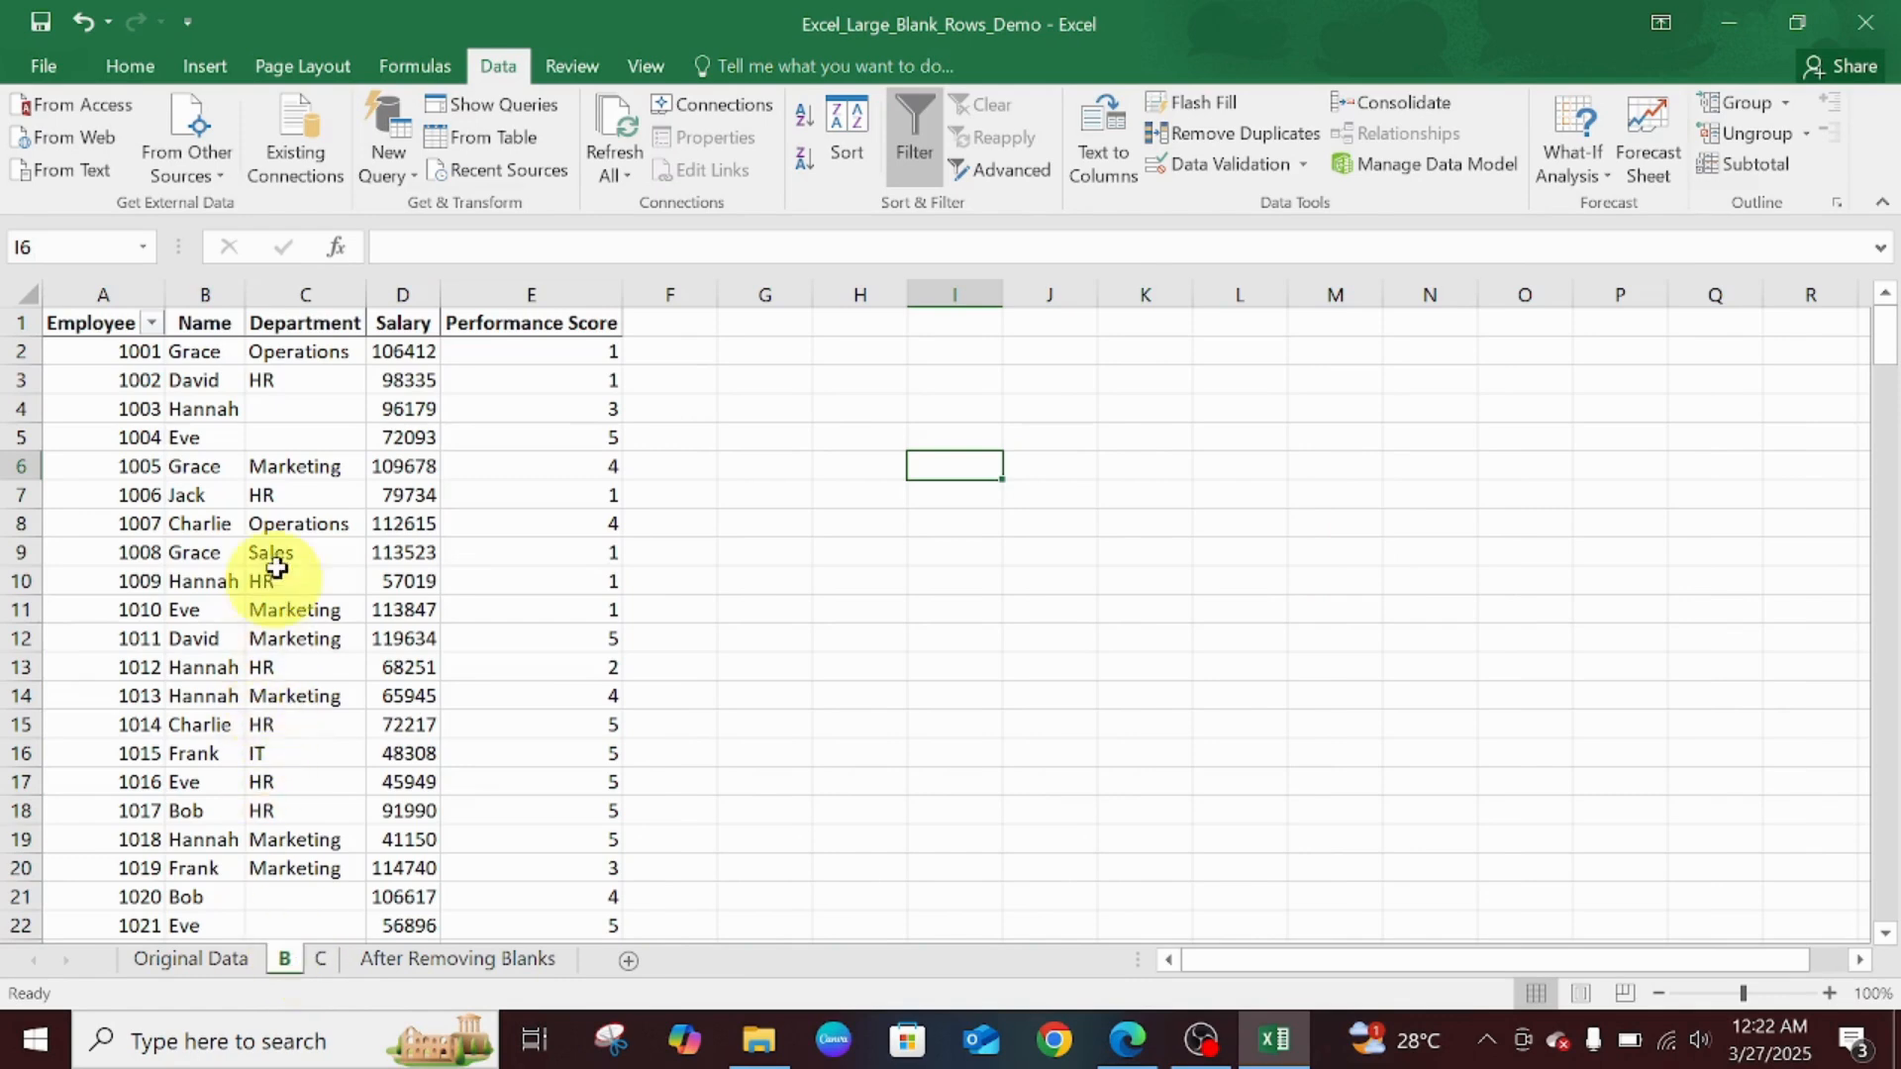
pyautogui.moveTo(1894, 342); pyautogui.dragTo(1811, 244)
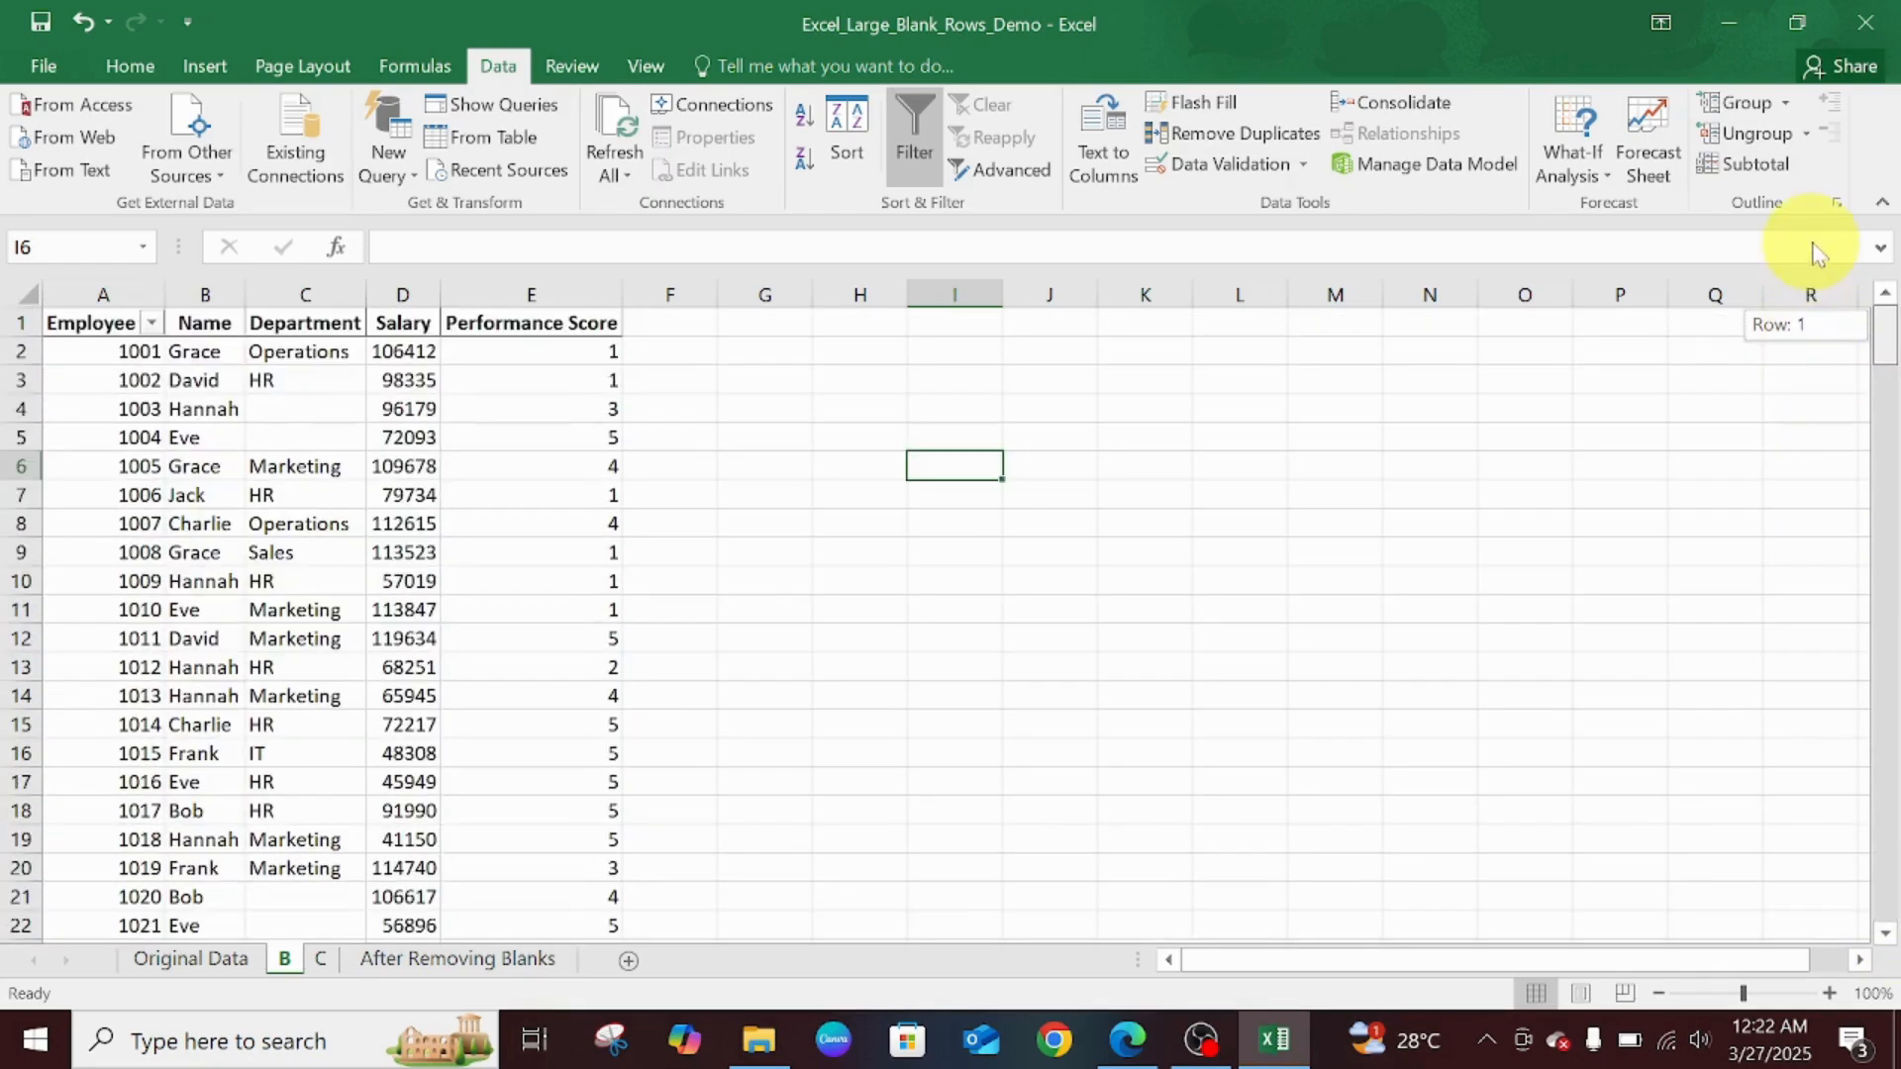
pyautogui.click(335, 417)
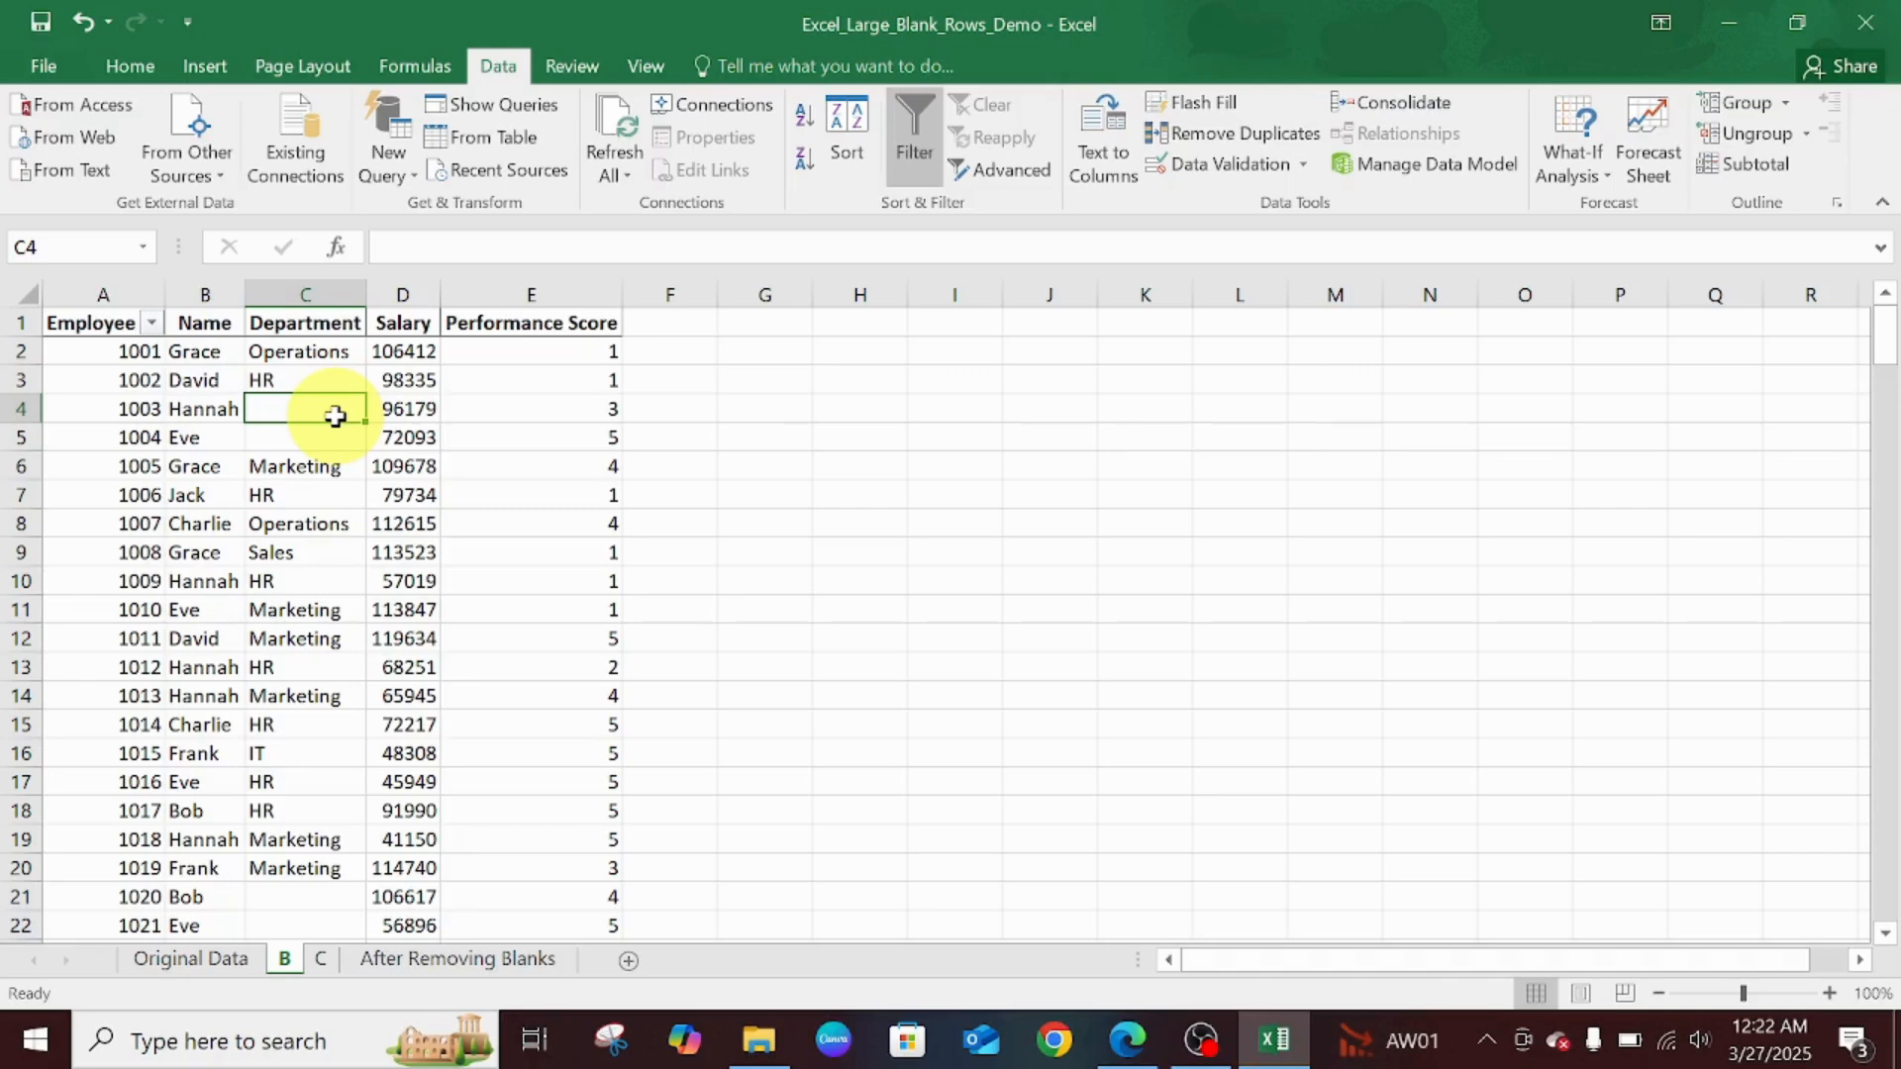
pyautogui.write('Finance')
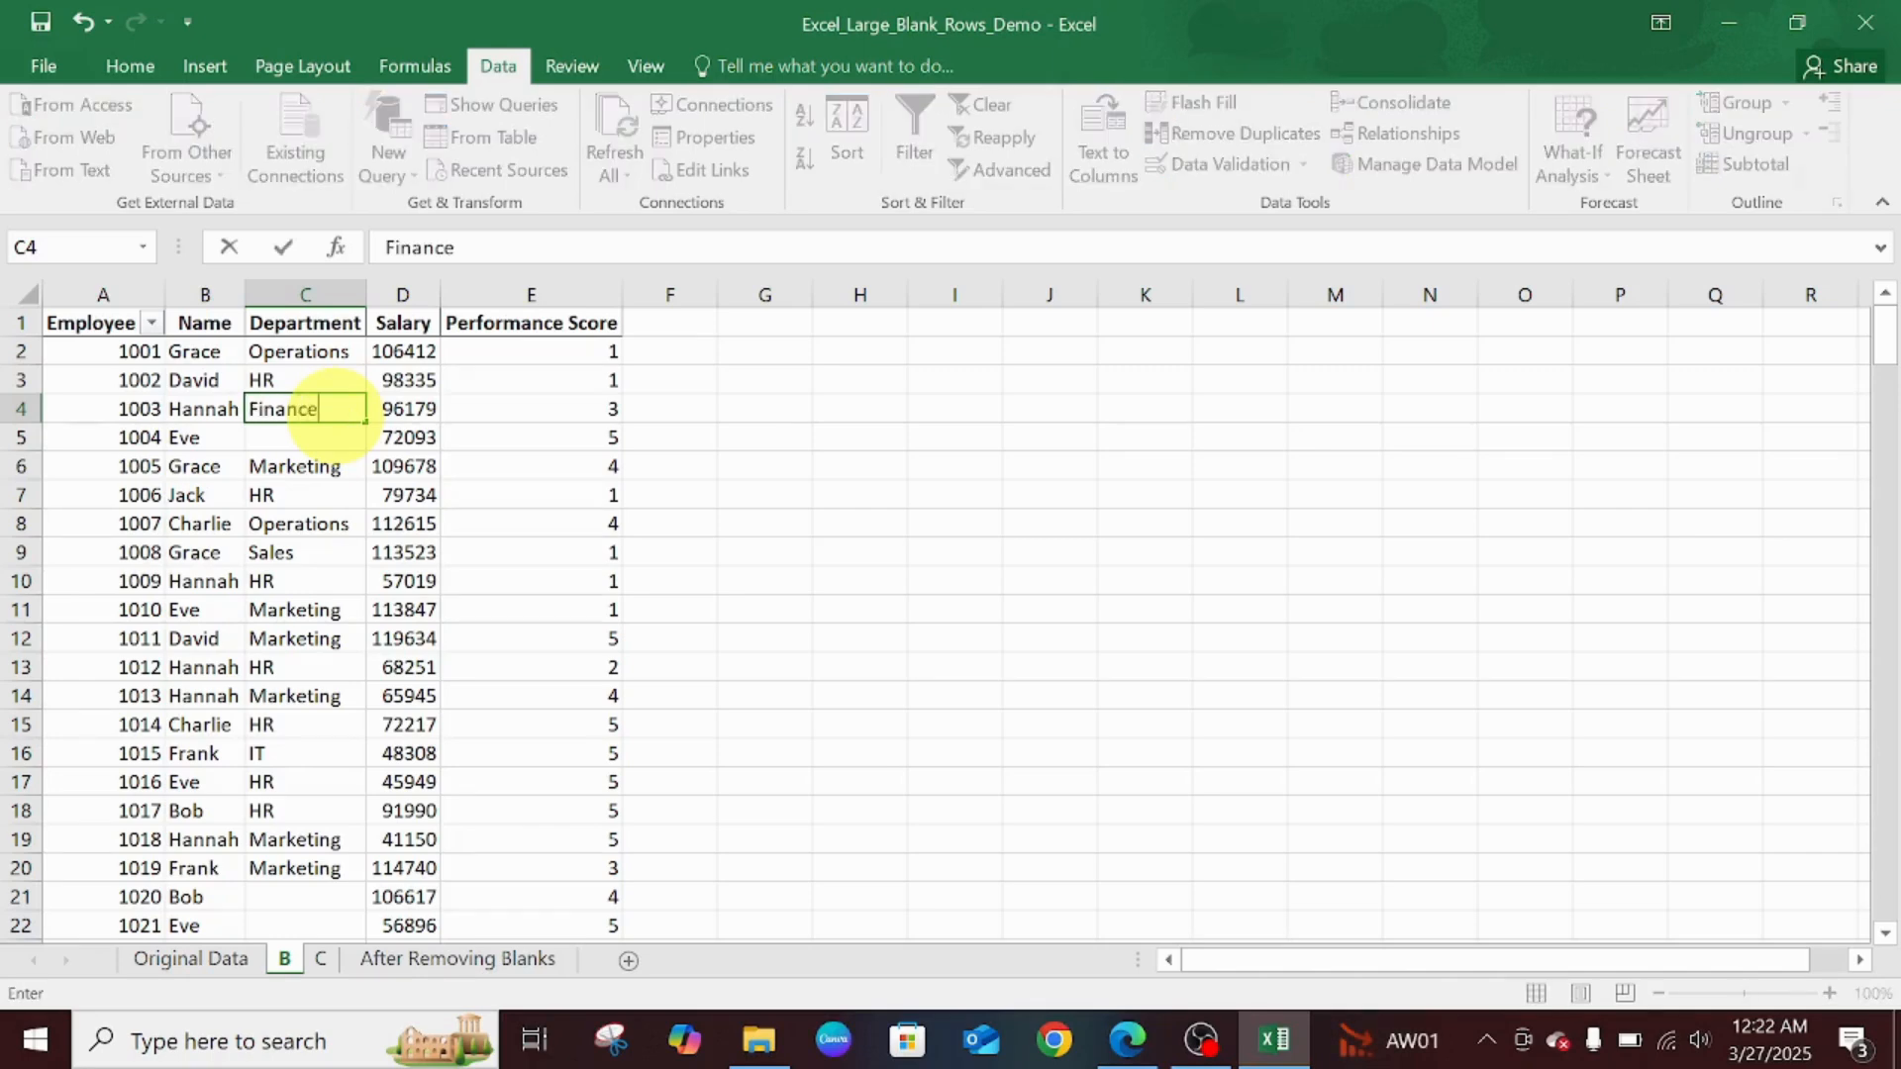
pyautogui.press('Return')
pyautogui.write('Finance')
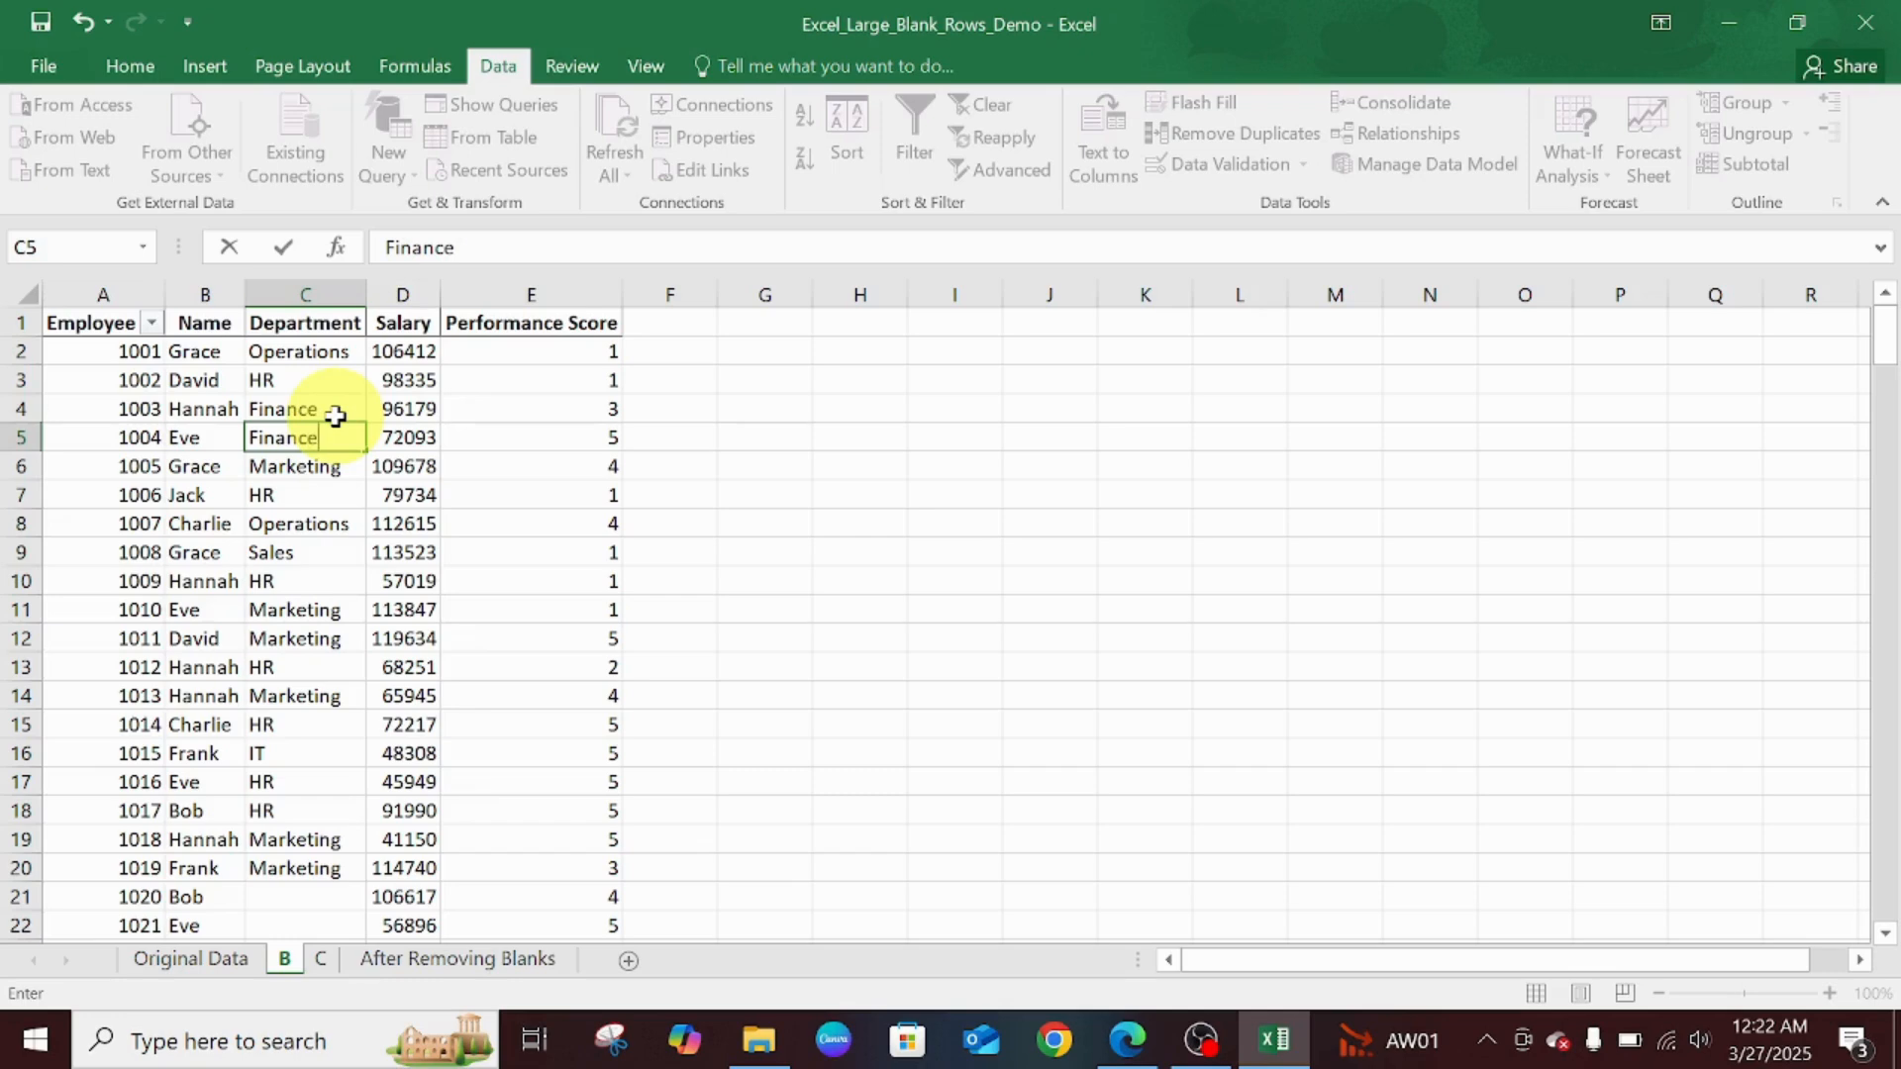
# - Clear the Finance entries from C4:C5, leaving those Department cells empty
pyautogui.click(336, 416)
pyautogui.hotkey('shift', 'Down')
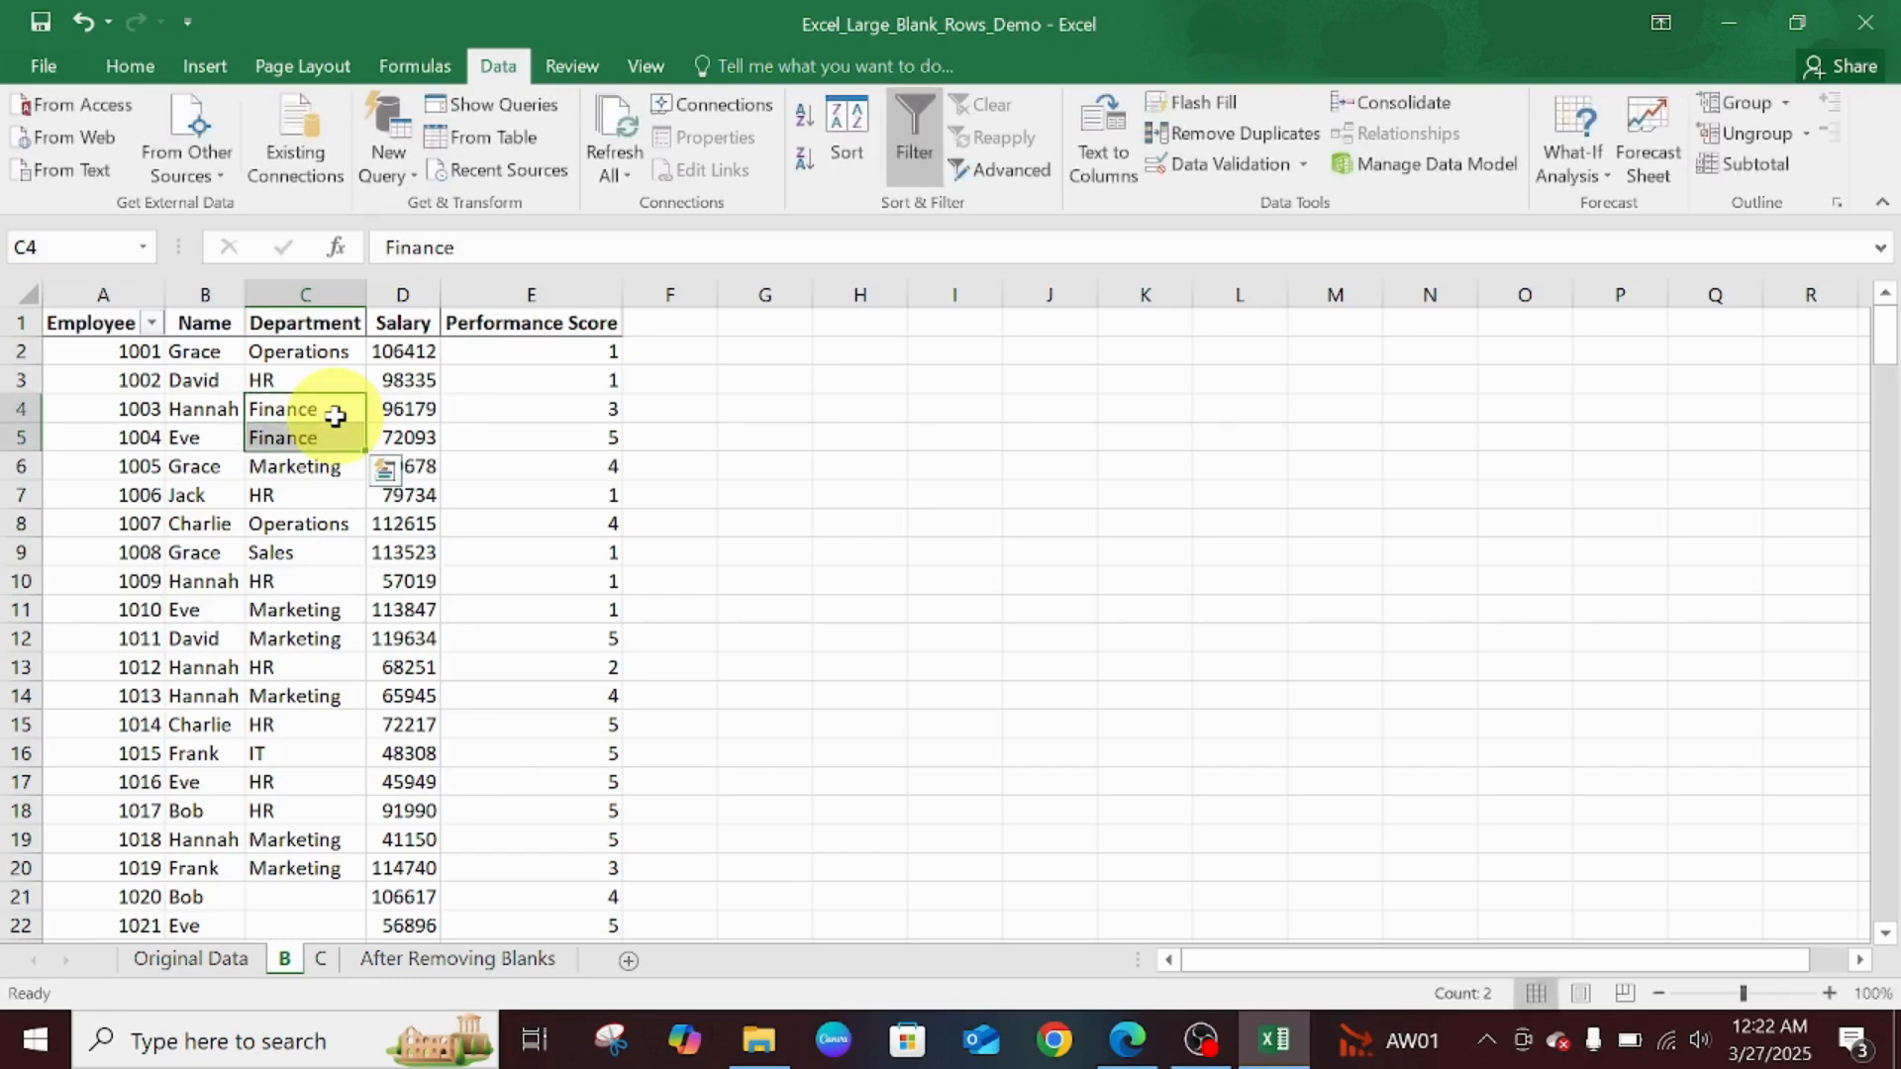
pyautogui.press('Delete')
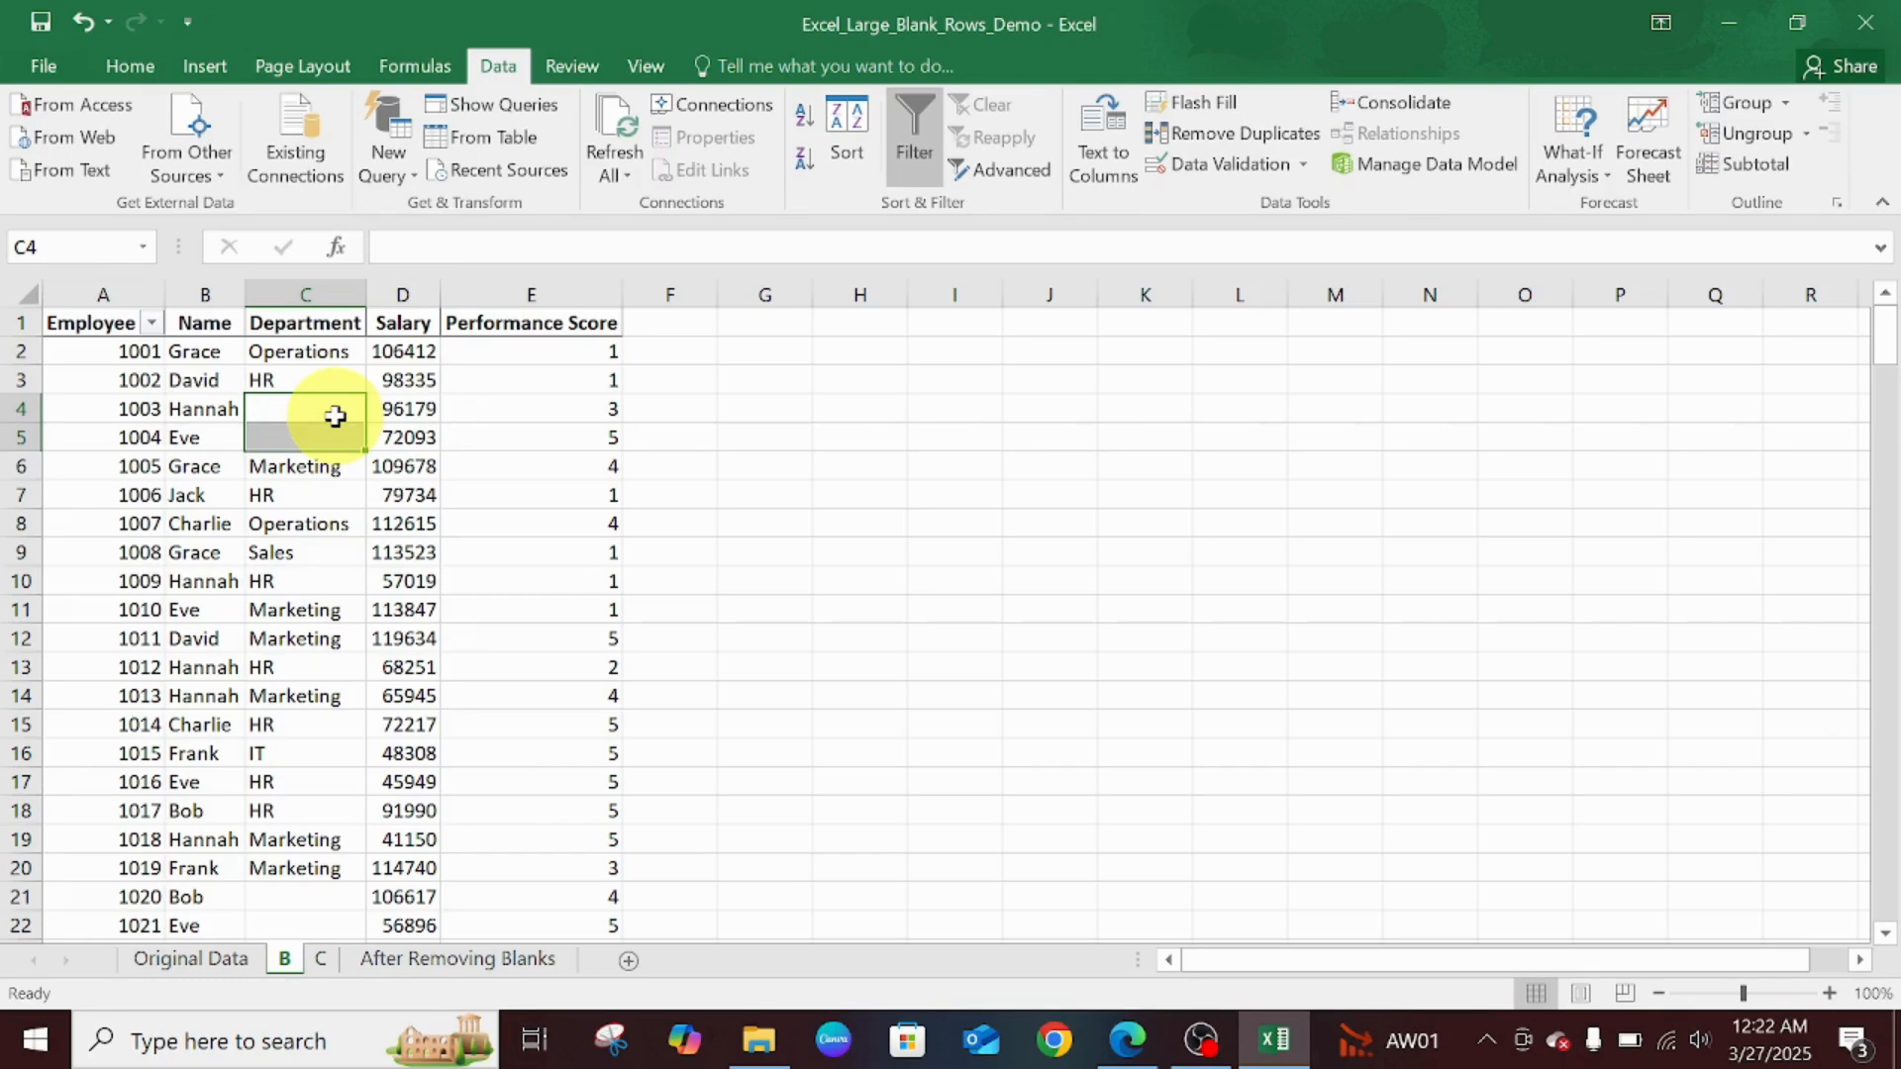
pyautogui.click(721, 467)
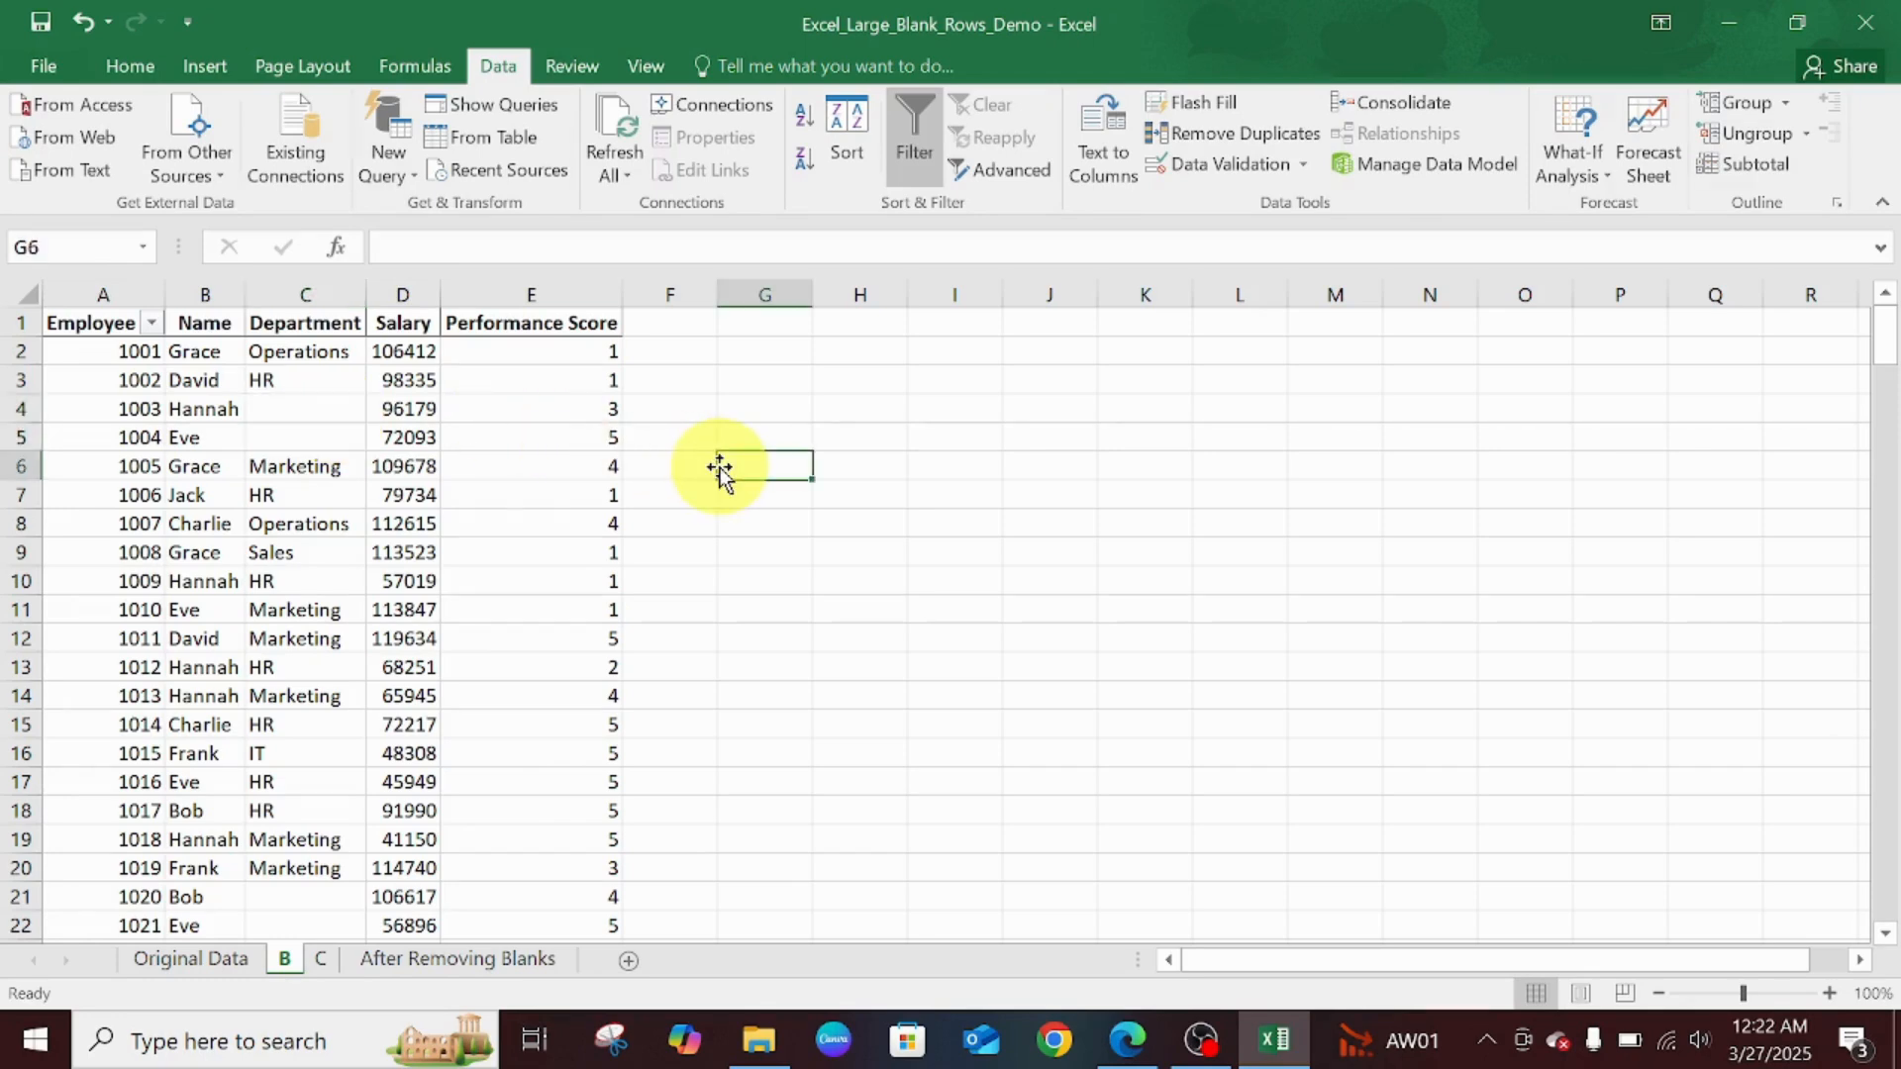
# - Select all blank Department cells on sheet B via Go To Special and fill them with Finance
pyautogui.hotkey('ctrl', 'g')
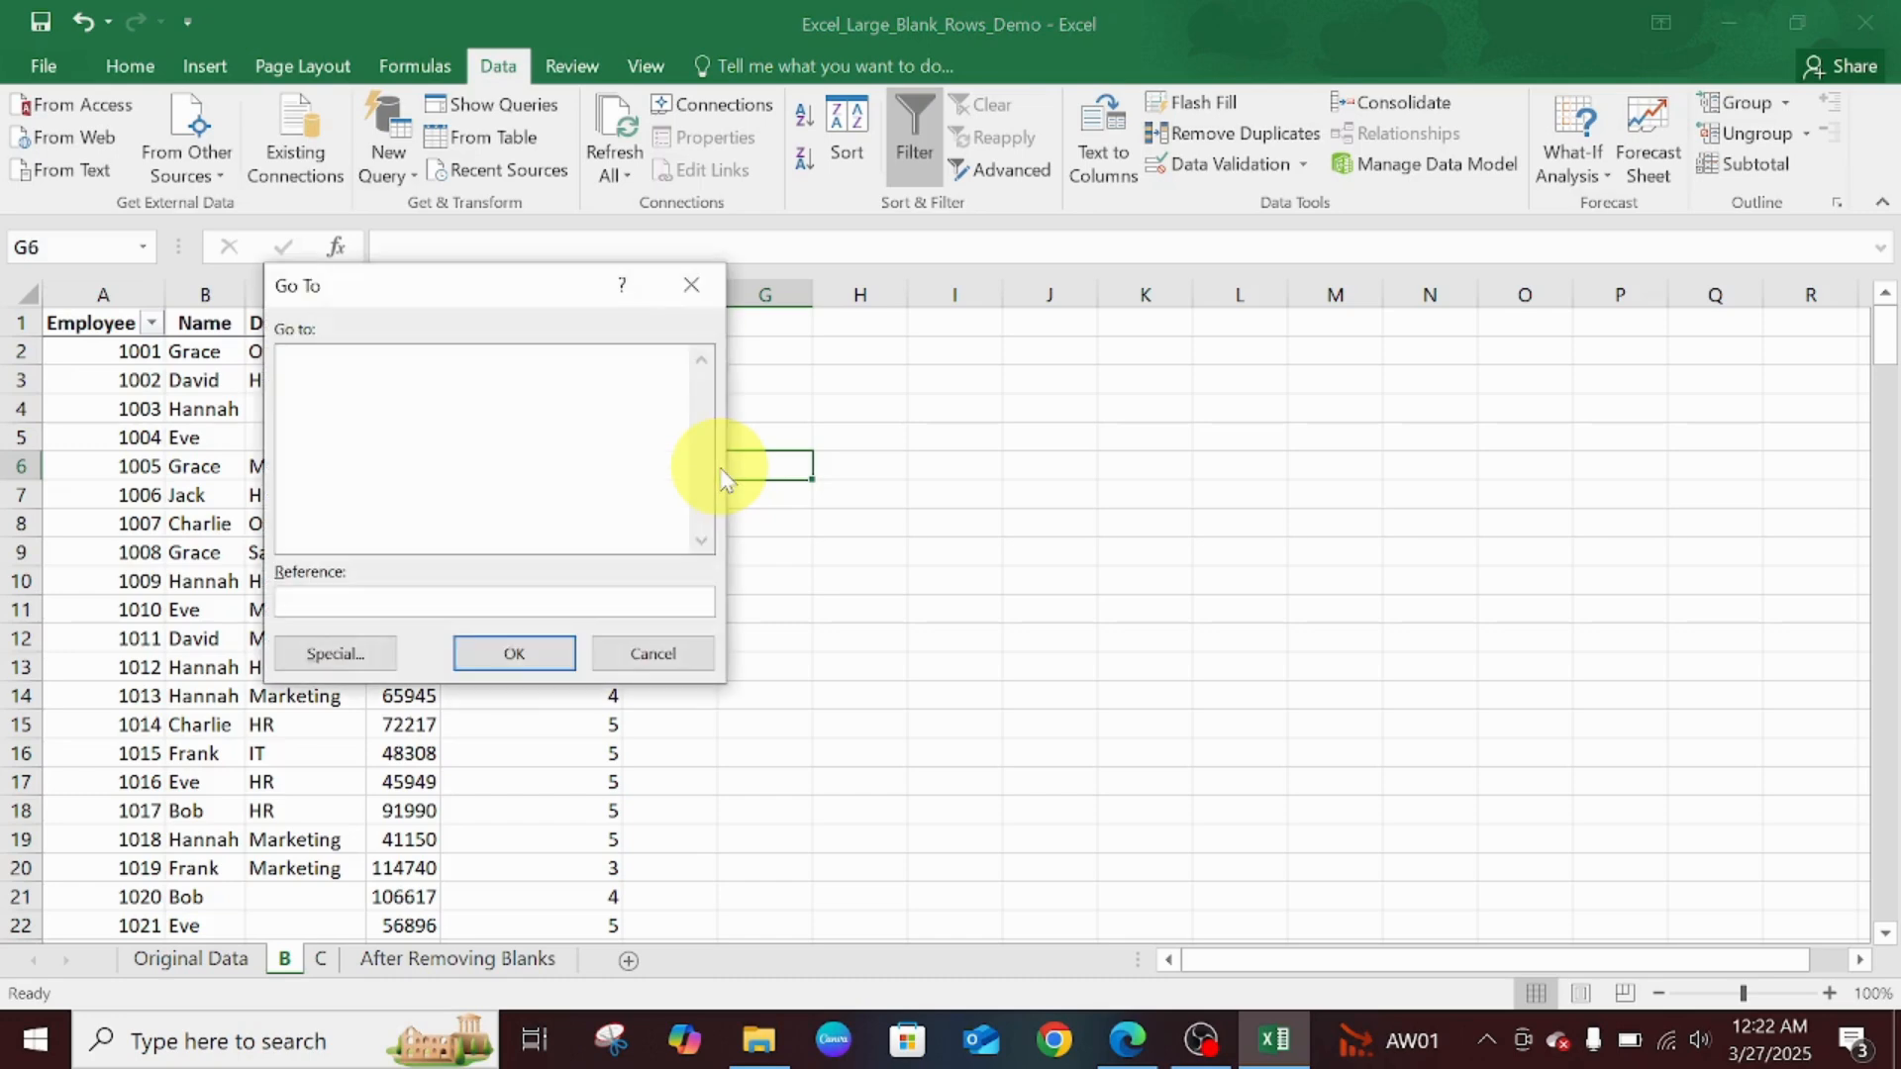
pyautogui.click(335, 653)
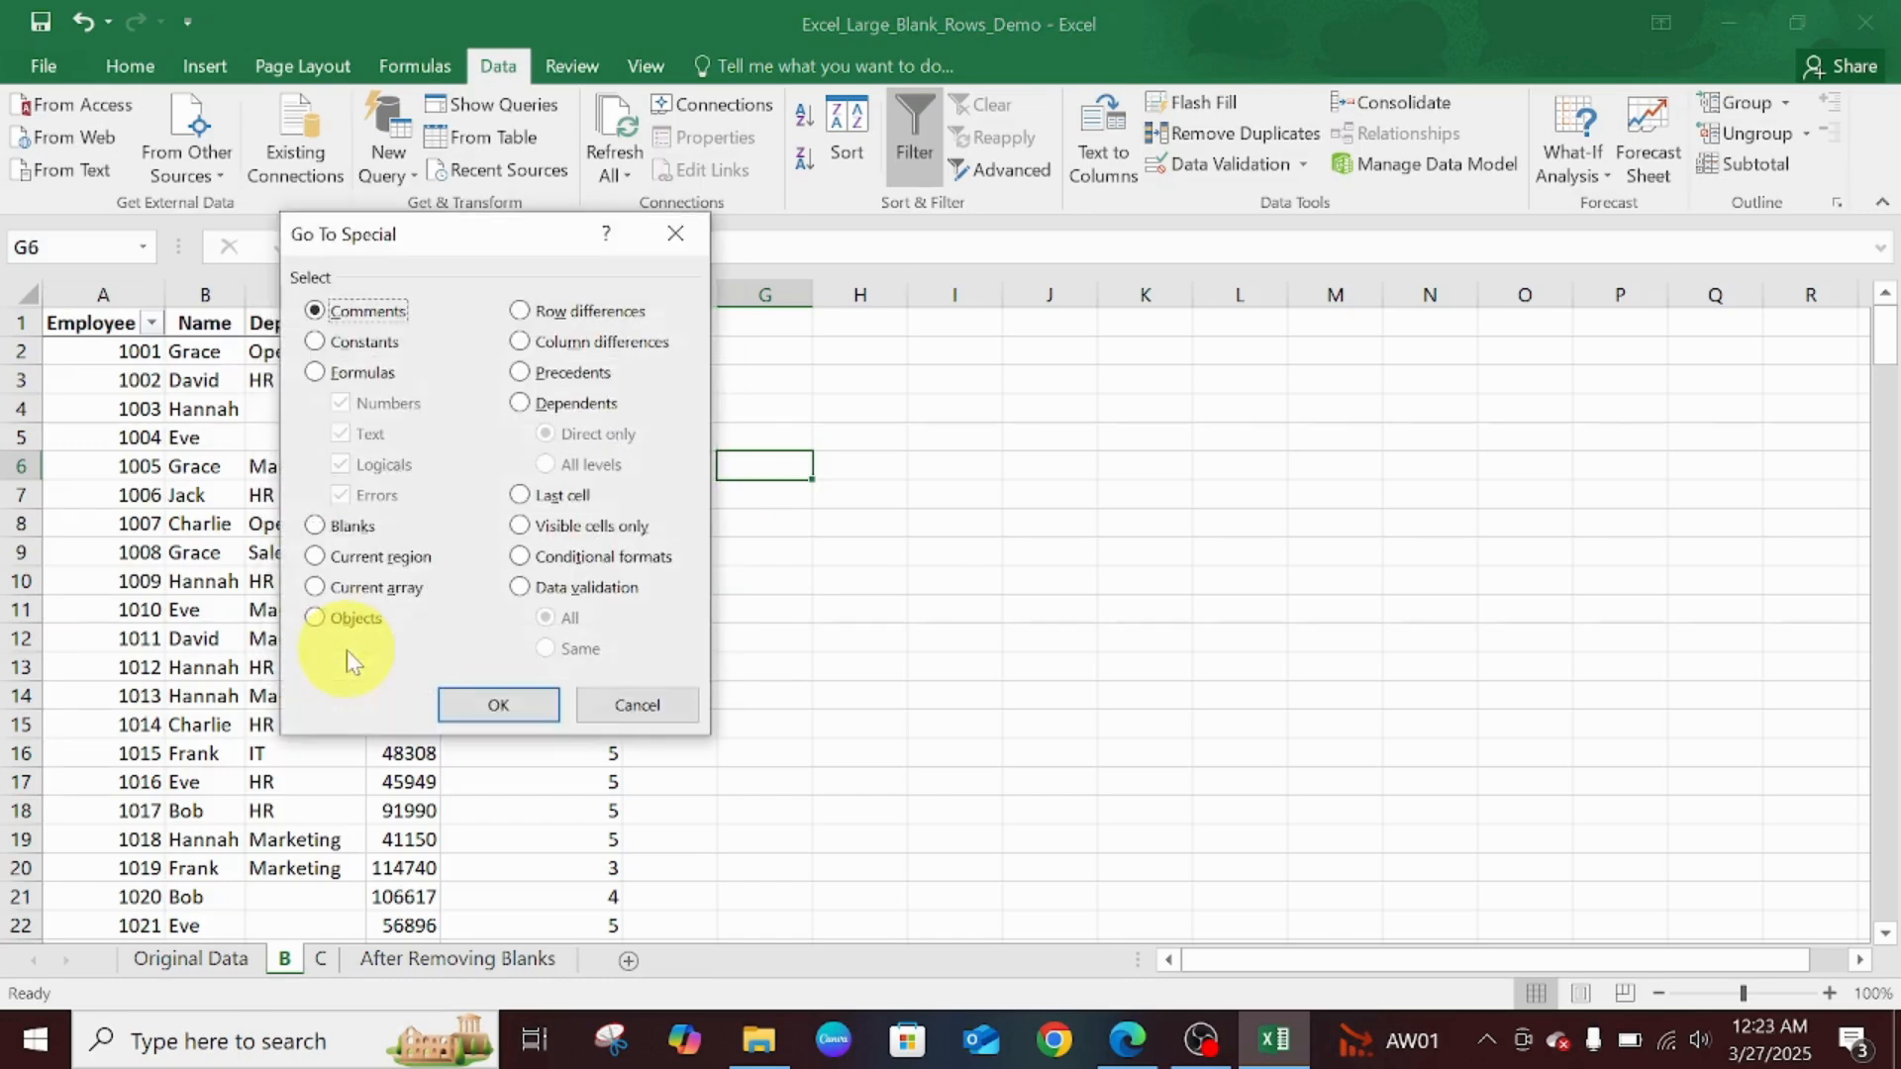
pyautogui.click(337, 540)
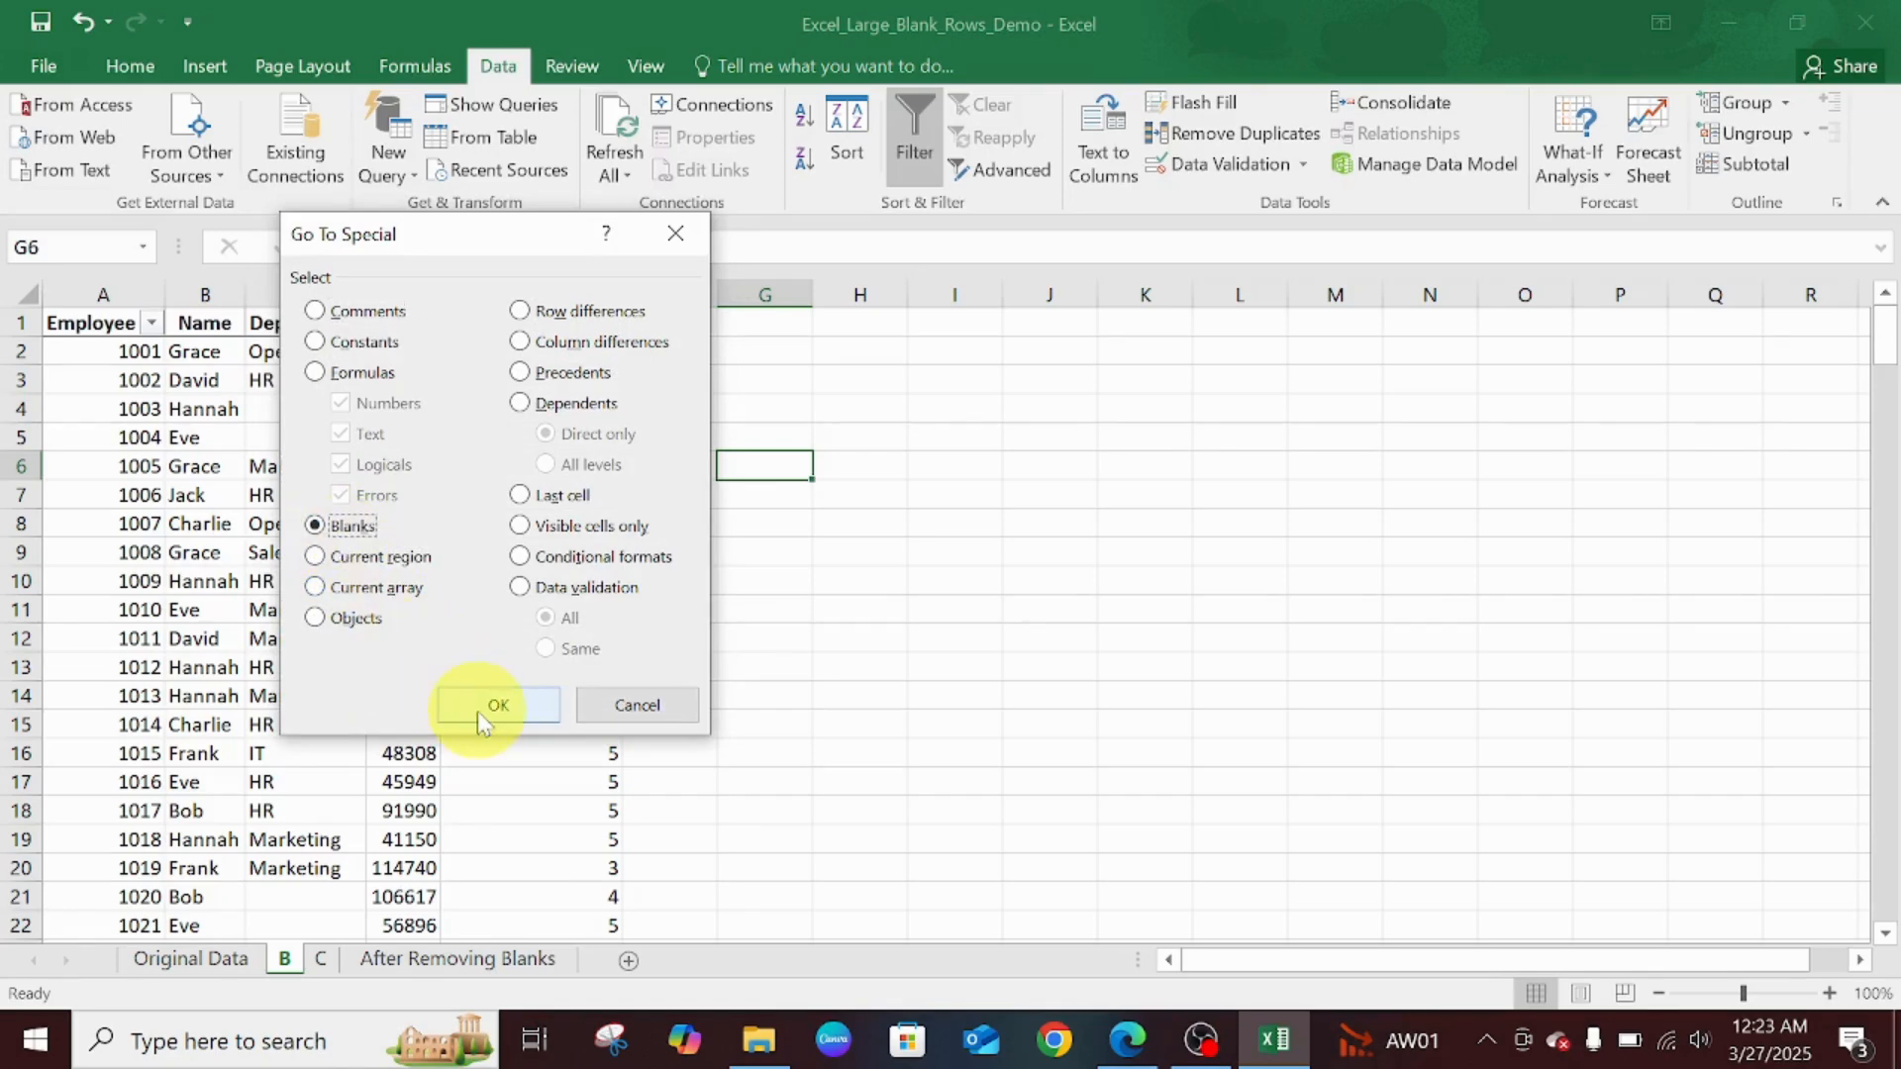
pyautogui.click(492, 707)
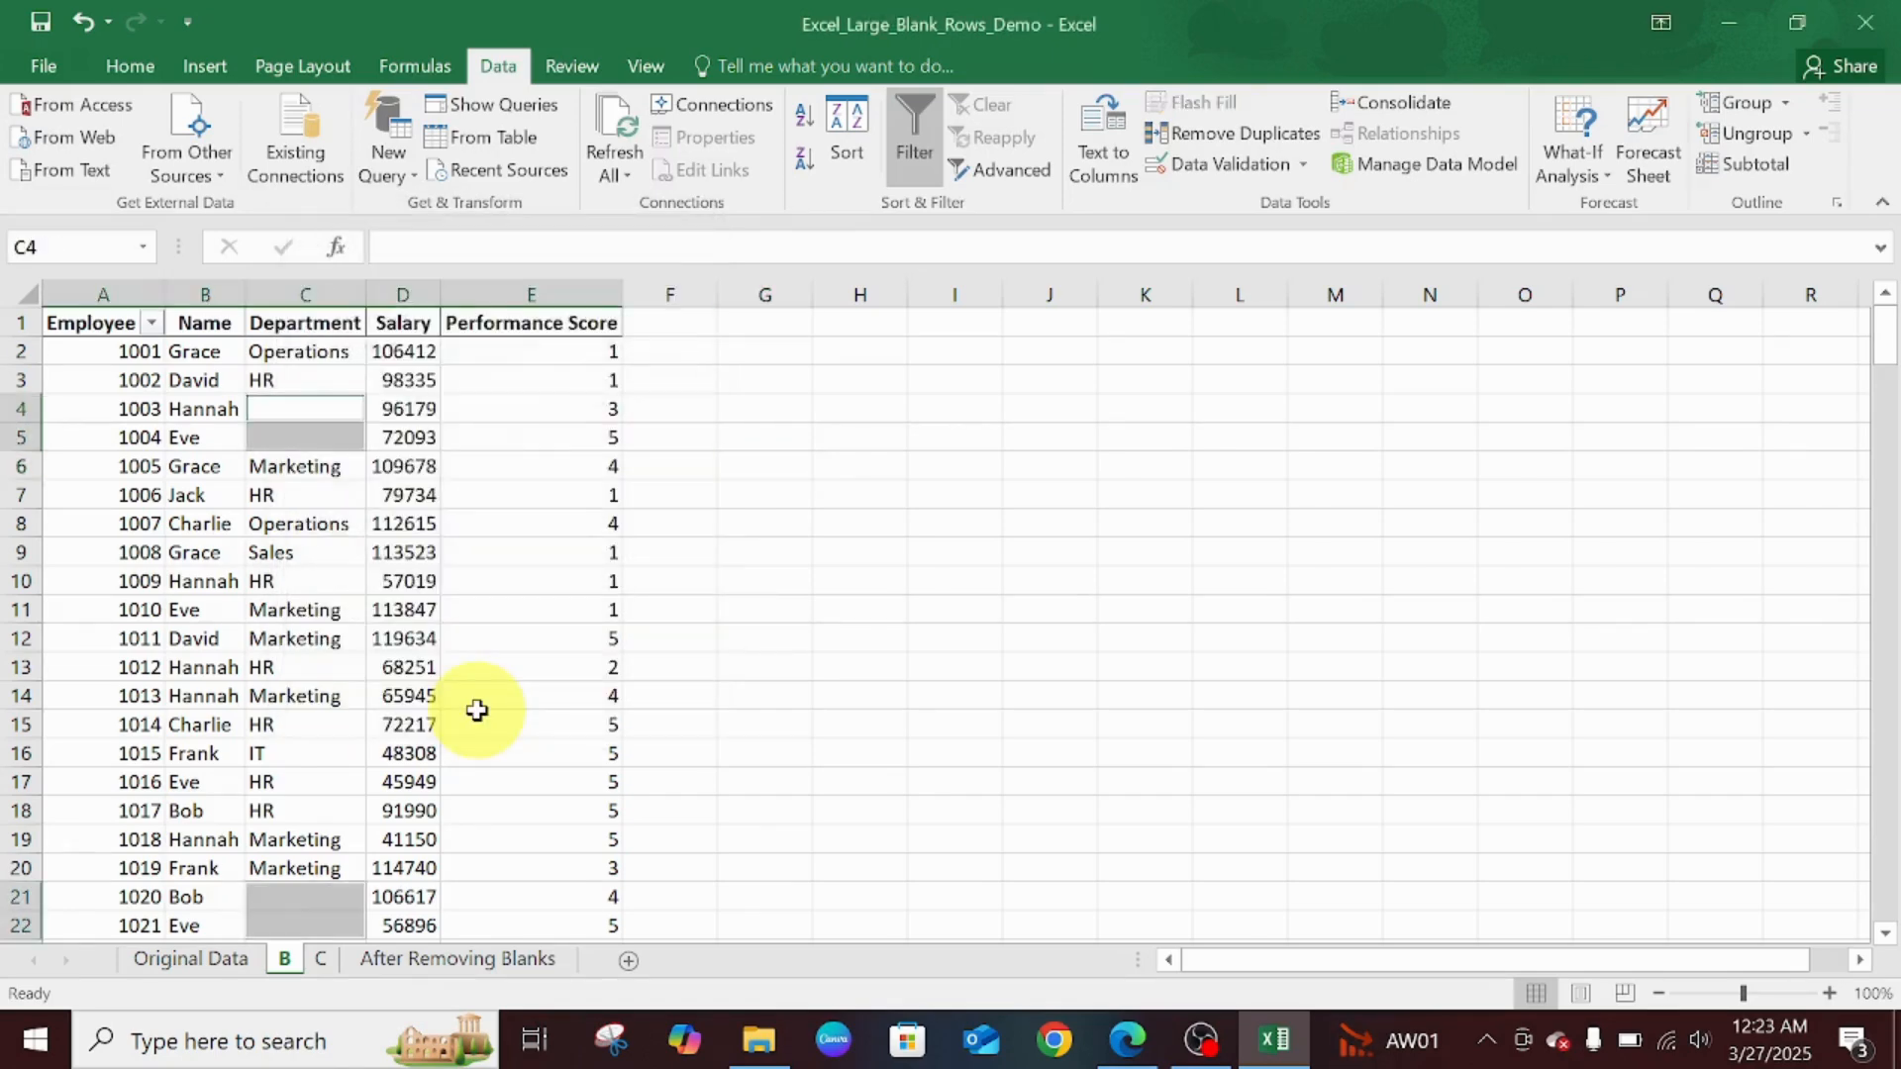
pyautogui.write('Fin')
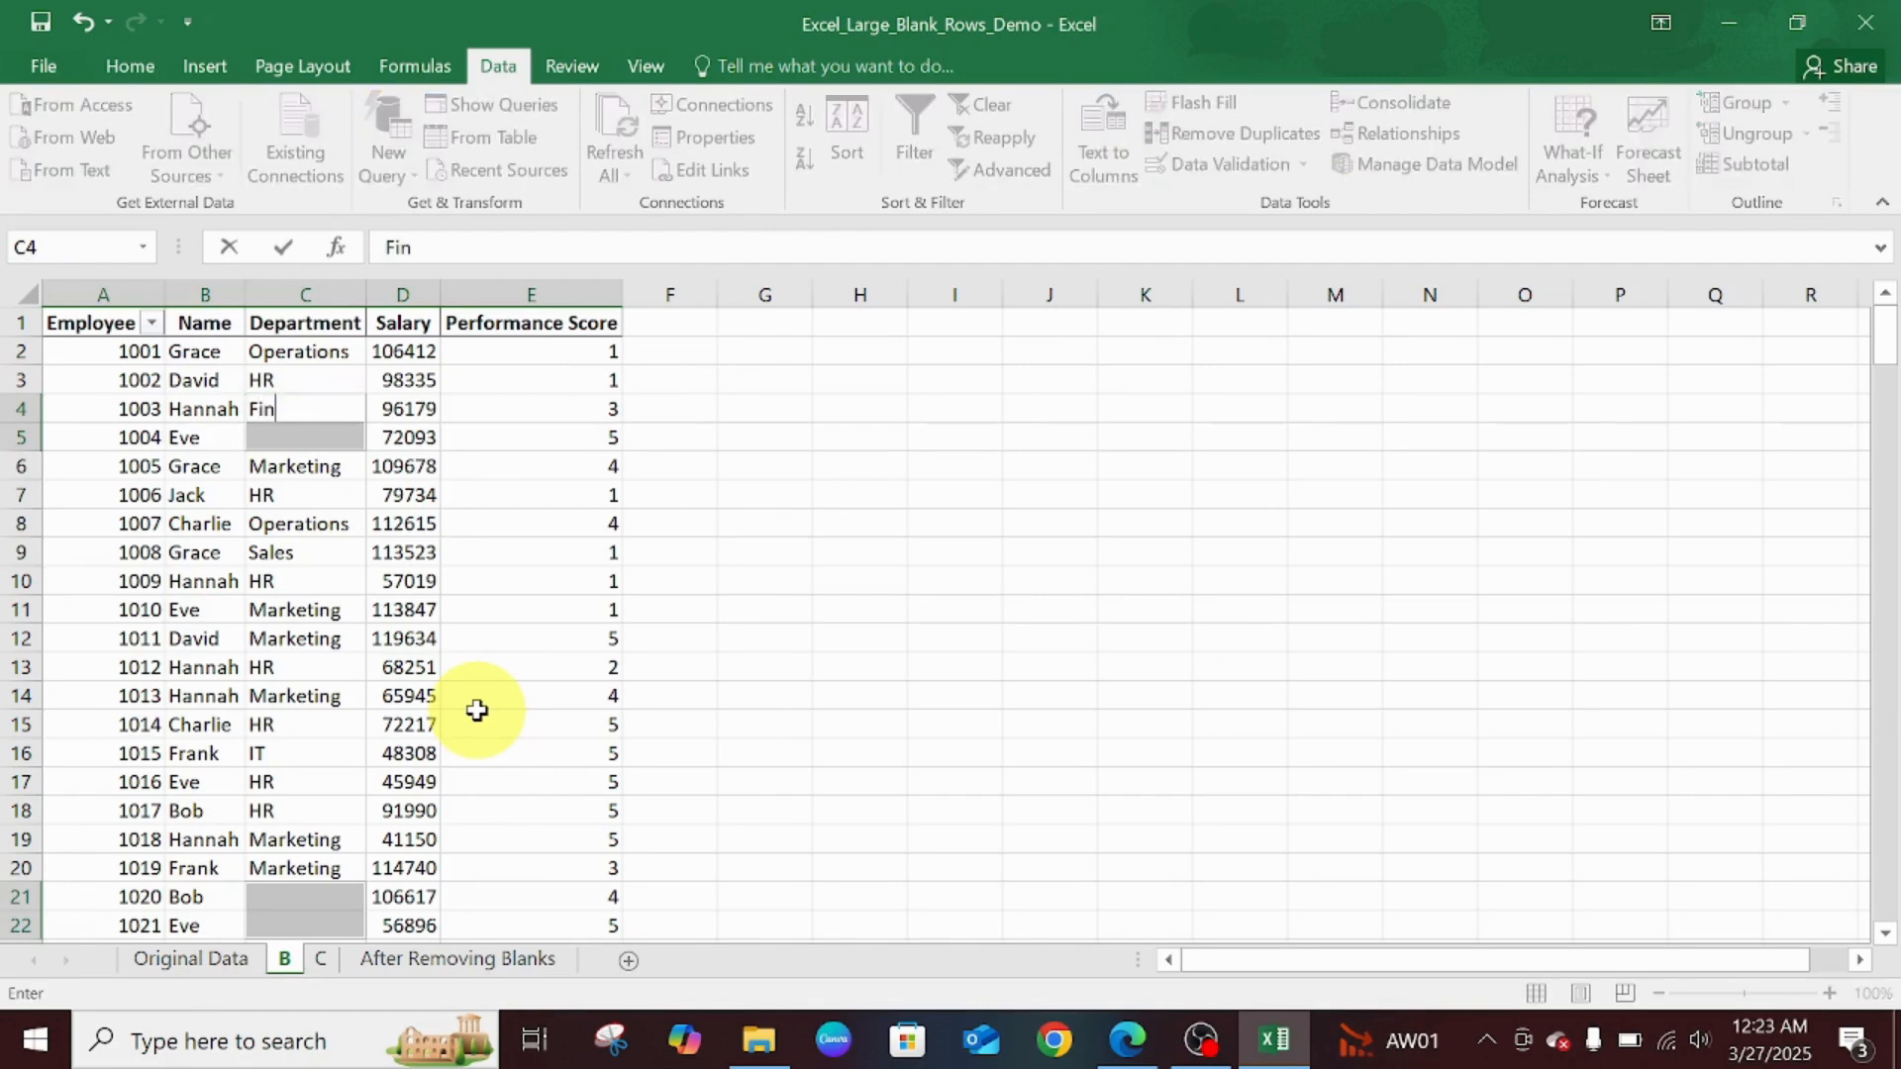
pyautogui.write('ance')
pyautogui.hotkey('ctrl', 'Return')
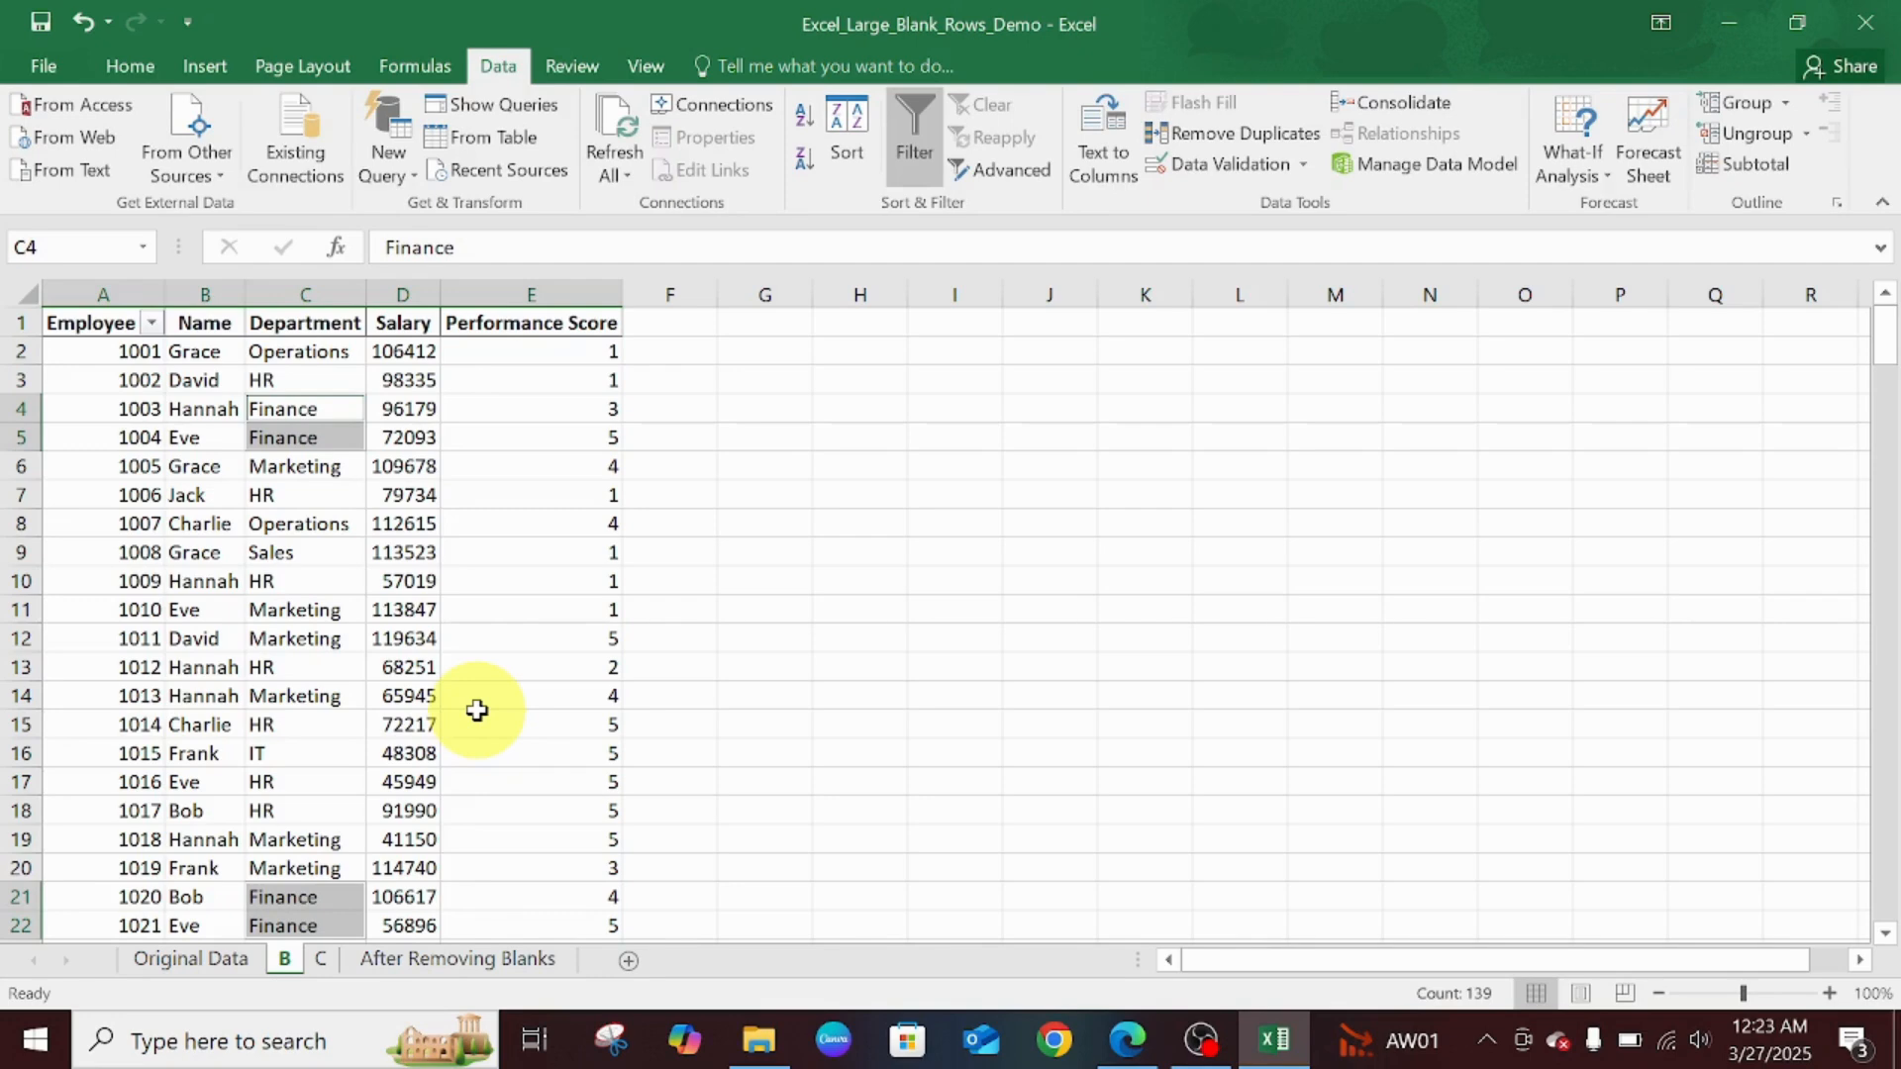
pyautogui.moveTo(1883, 349); pyautogui.dragTo(1797, 249)
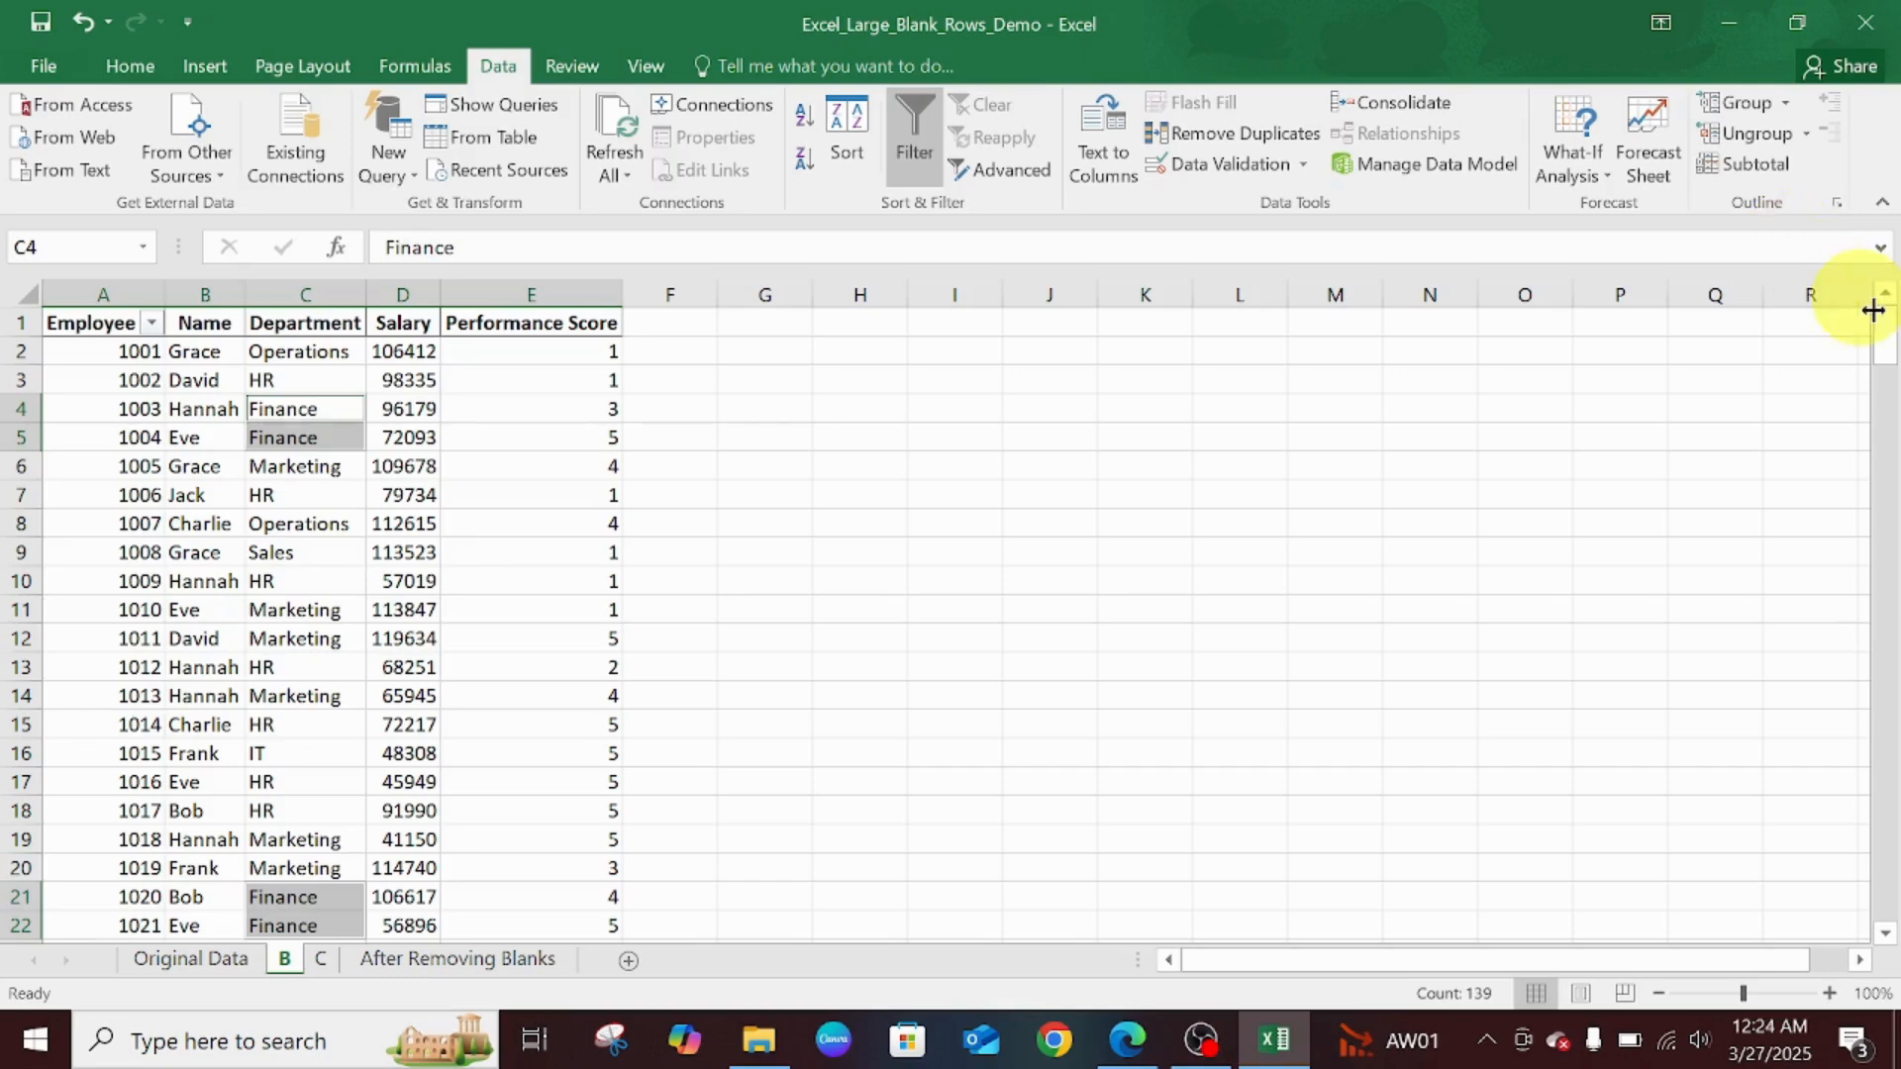
# - Open sheet C and scroll to see the empty row 12 after employee 1010
pyautogui.click(322, 958)
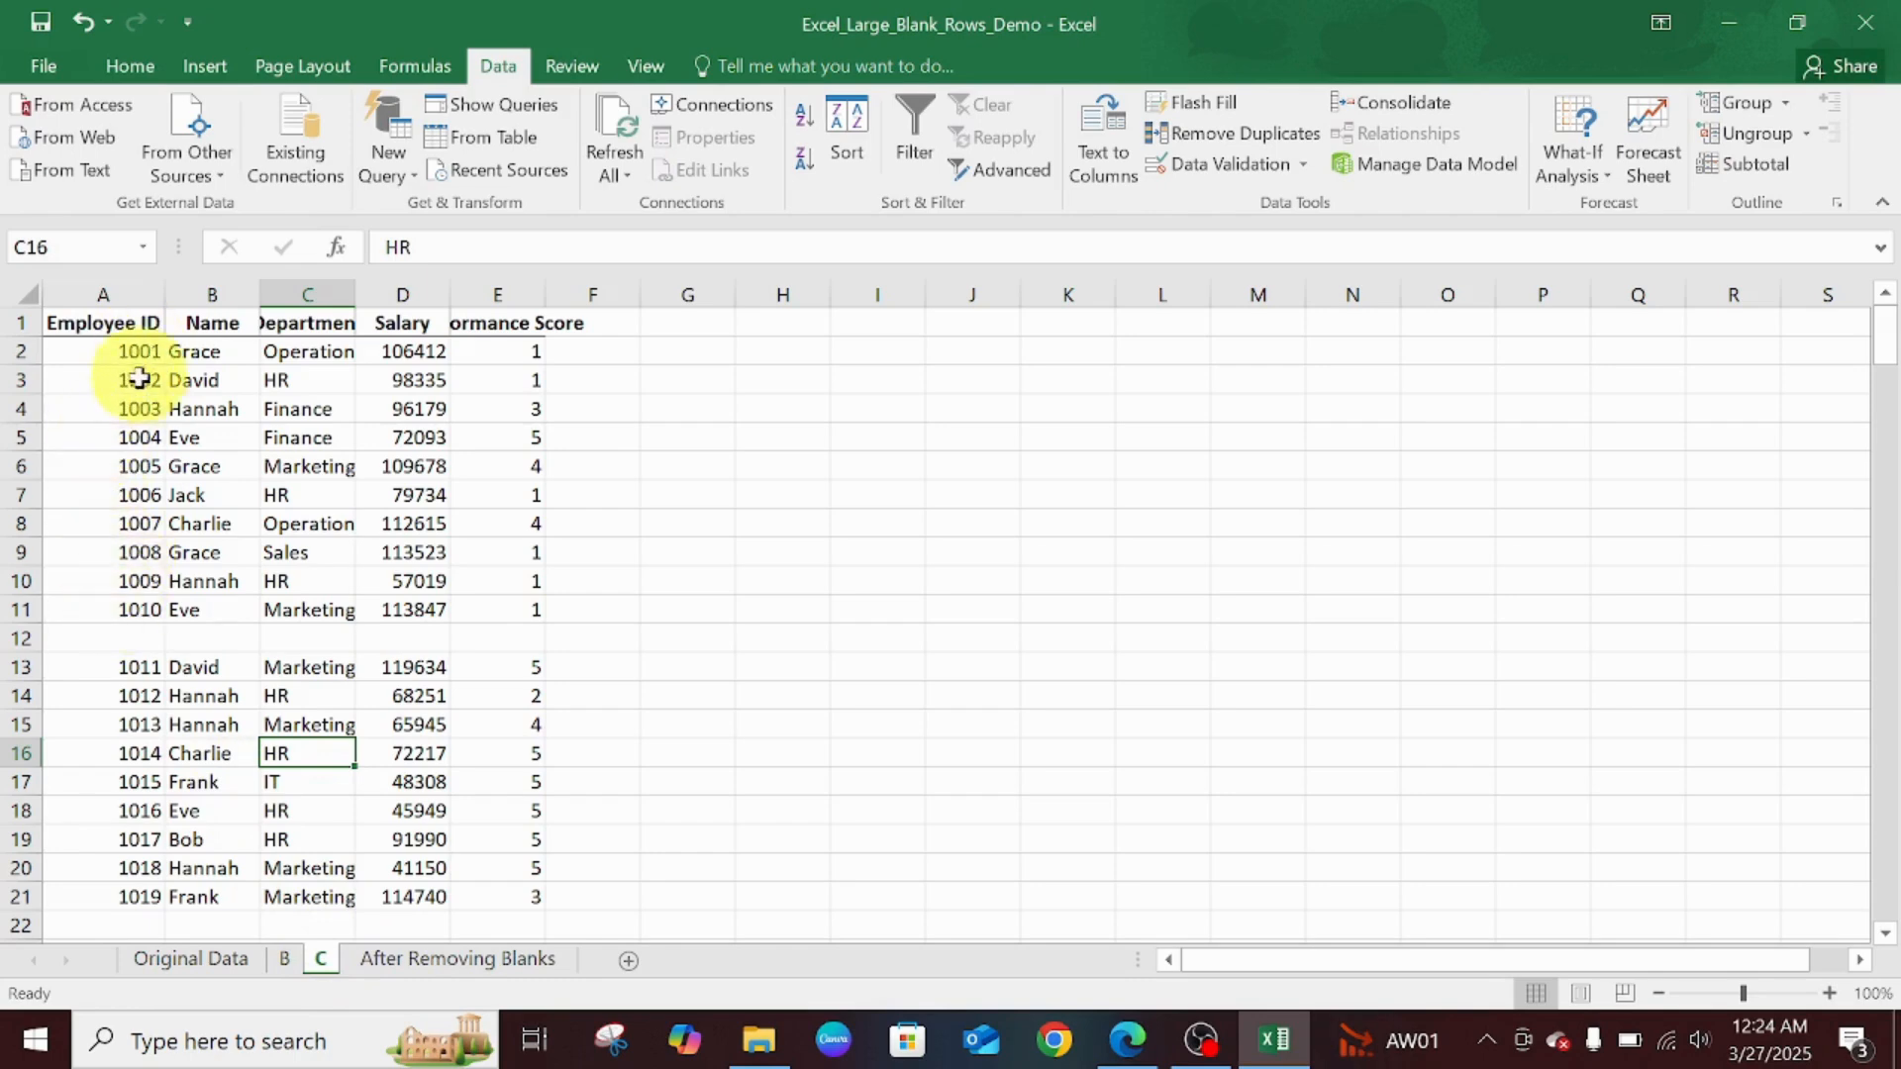
pyautogui.moveTo(1884, 336); pyautogui.dragTo(1832, 204)
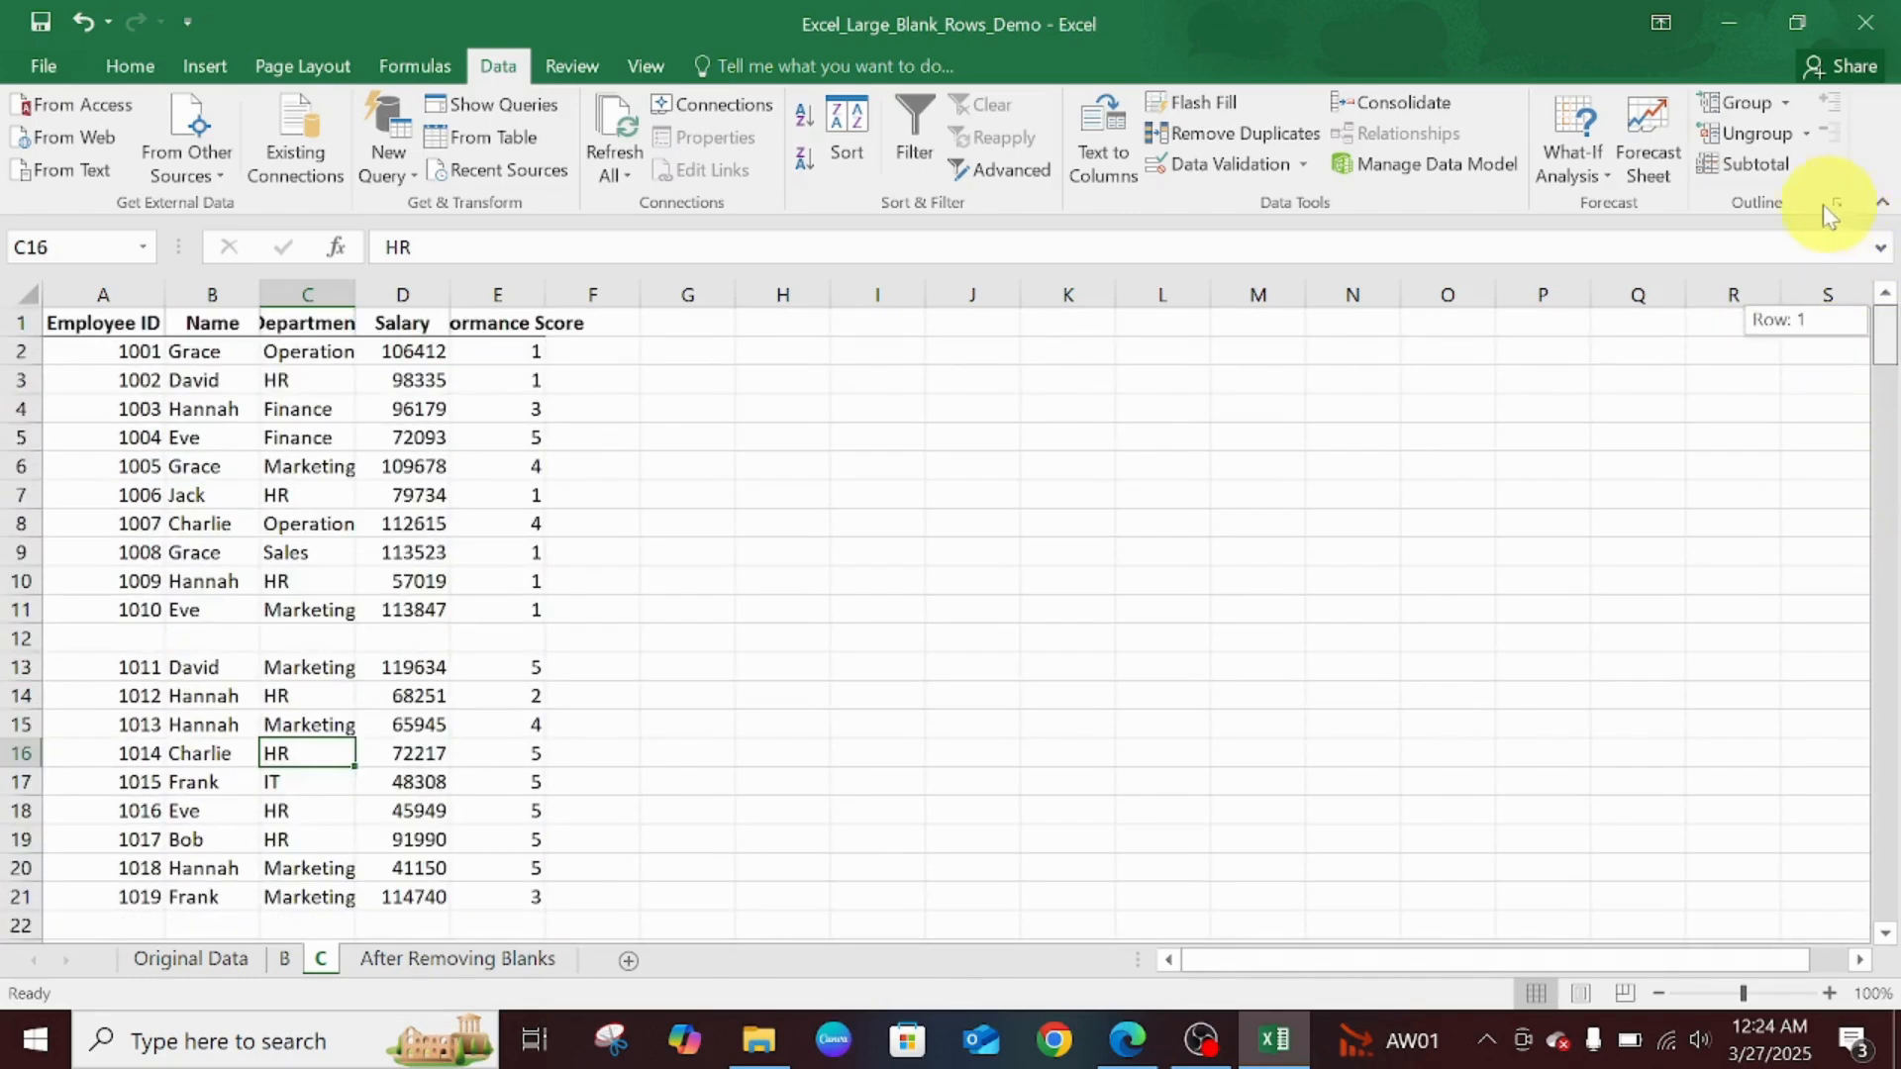
pyautogui.click(334, 353)
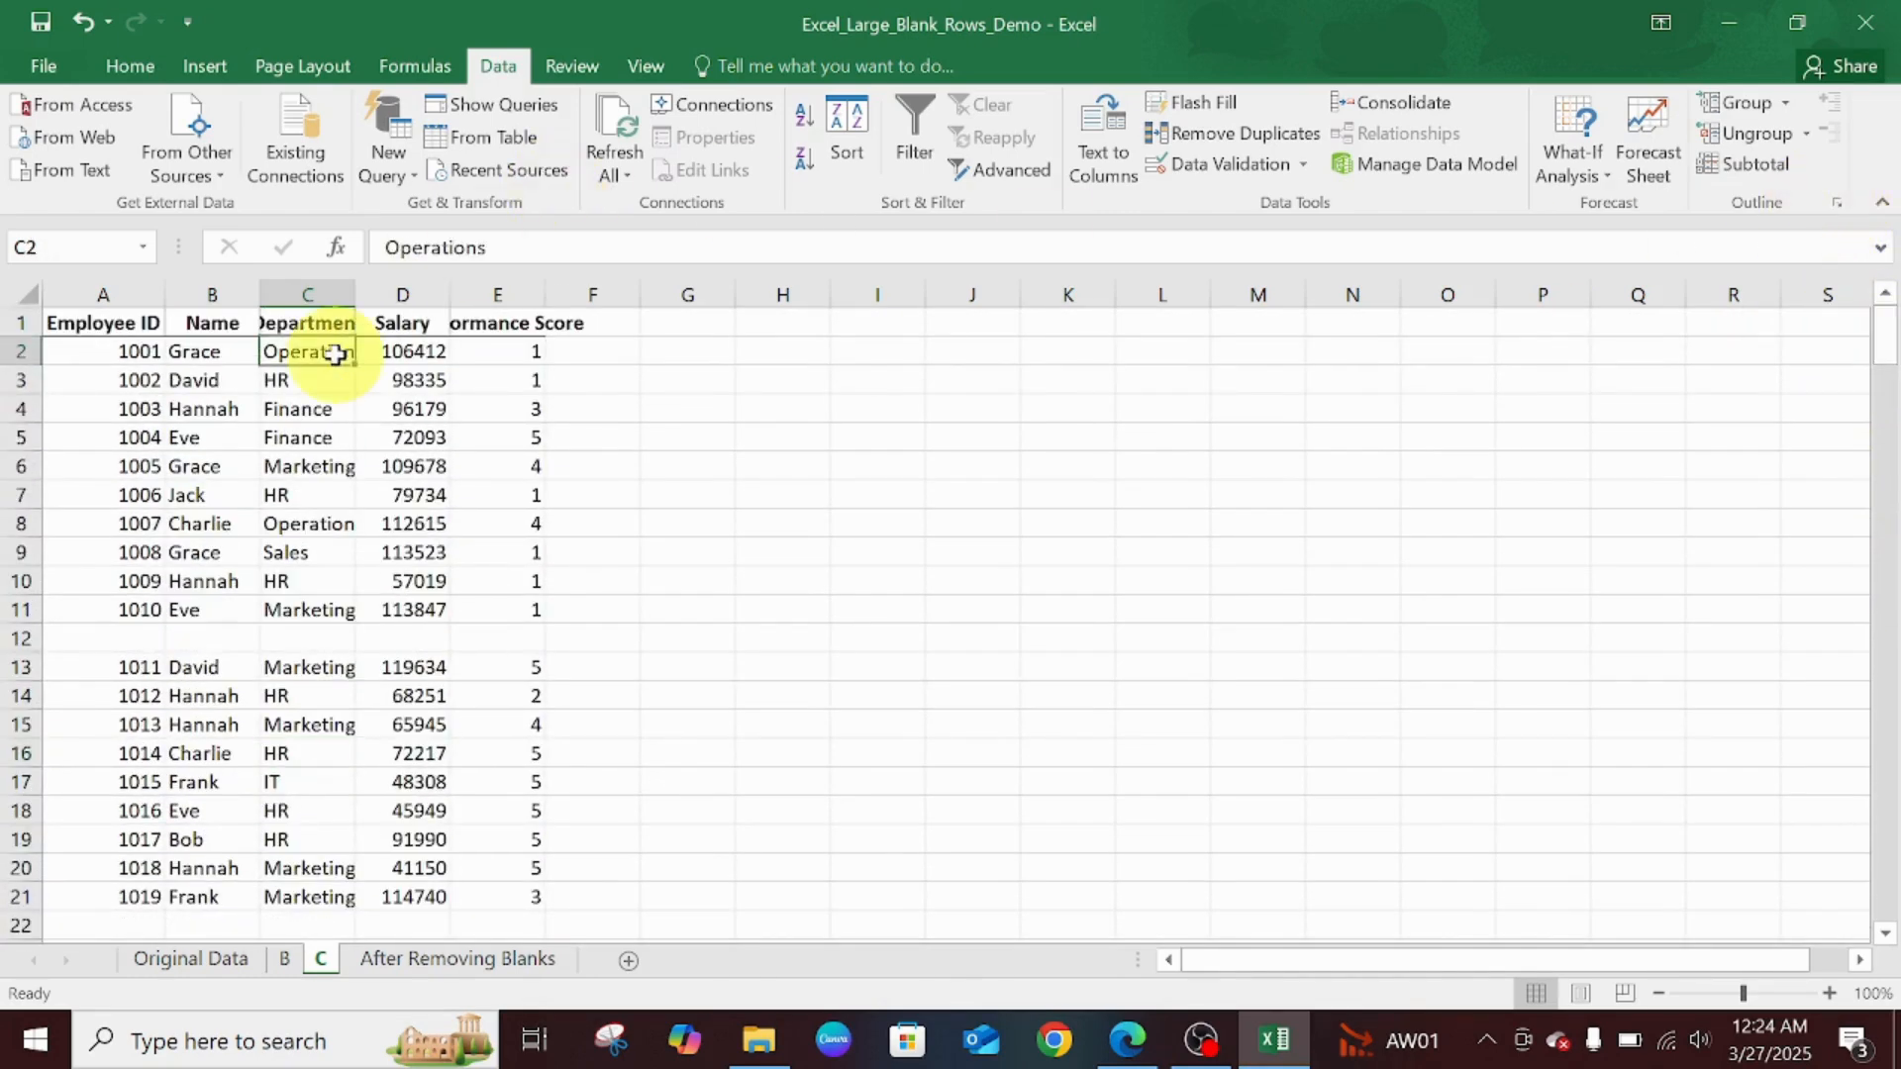
pyautogui.hotkey('ctrl', 't')
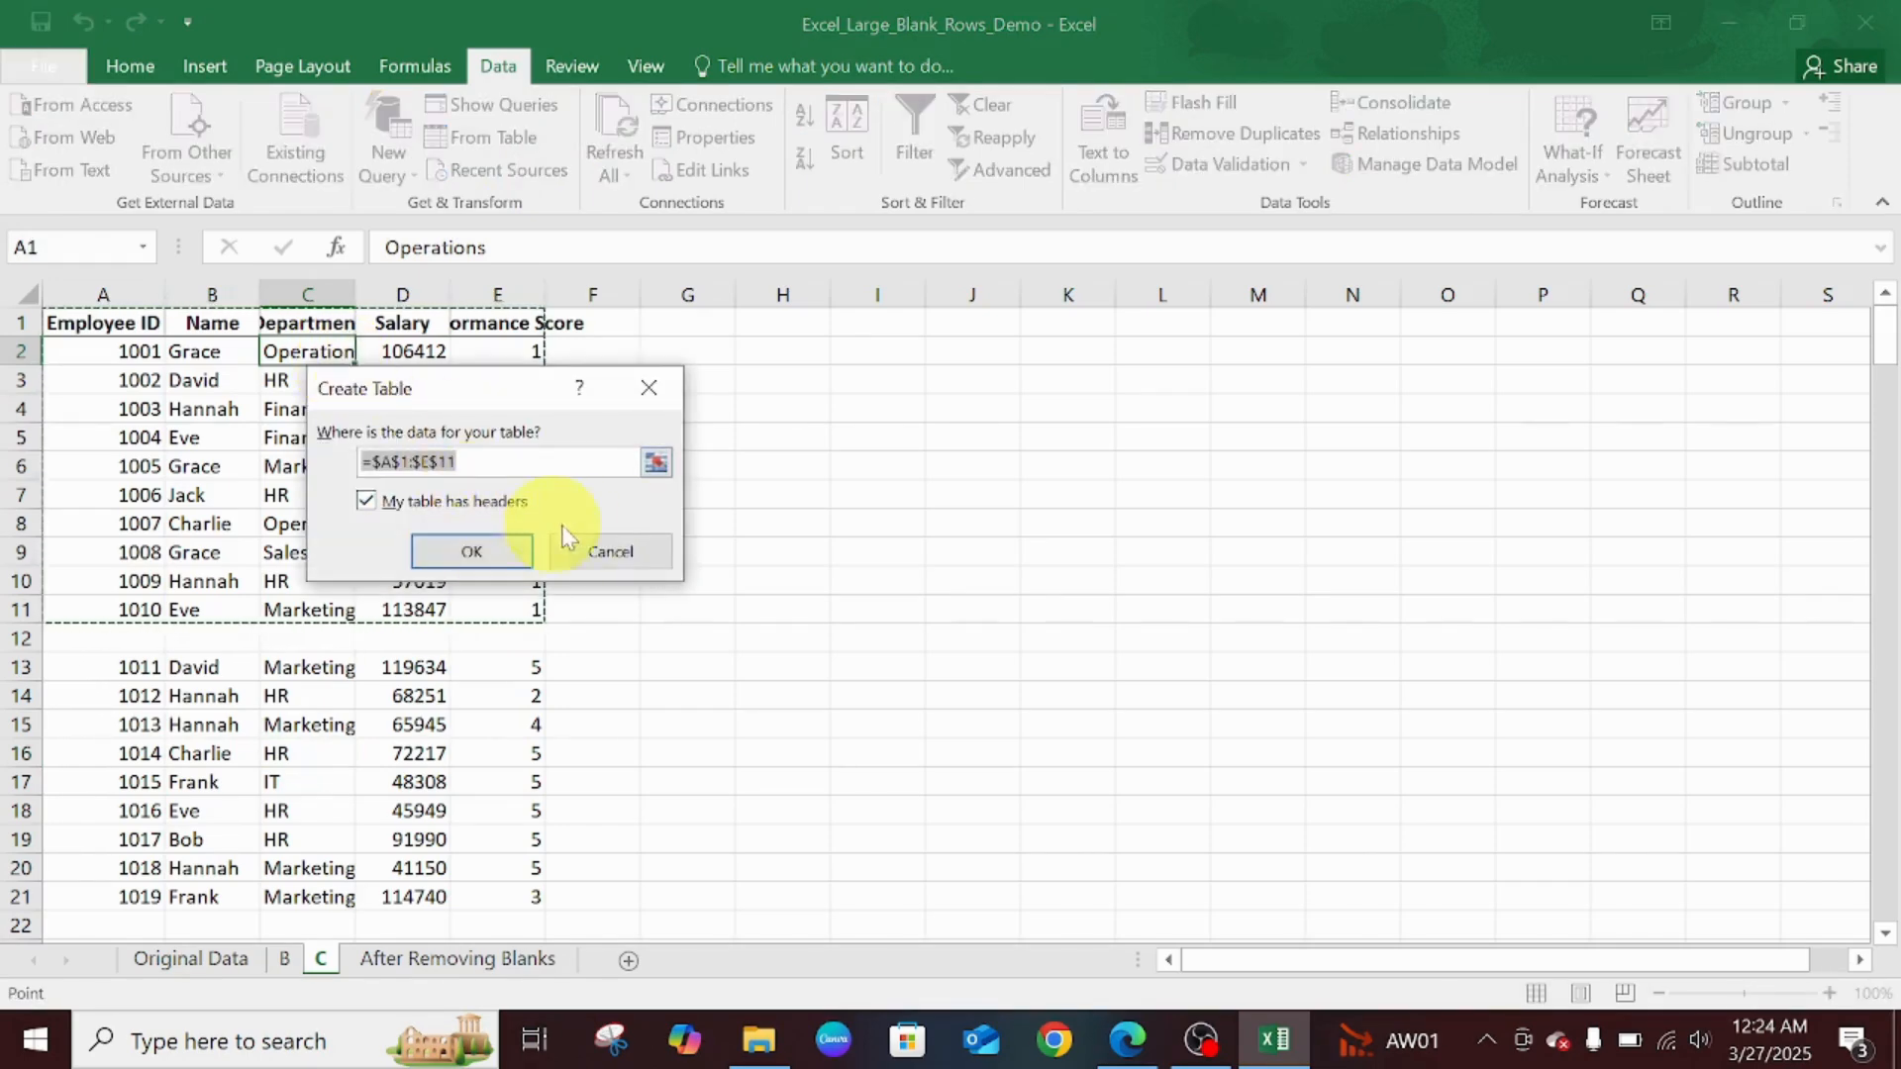
pyautogui.click(608, 548)
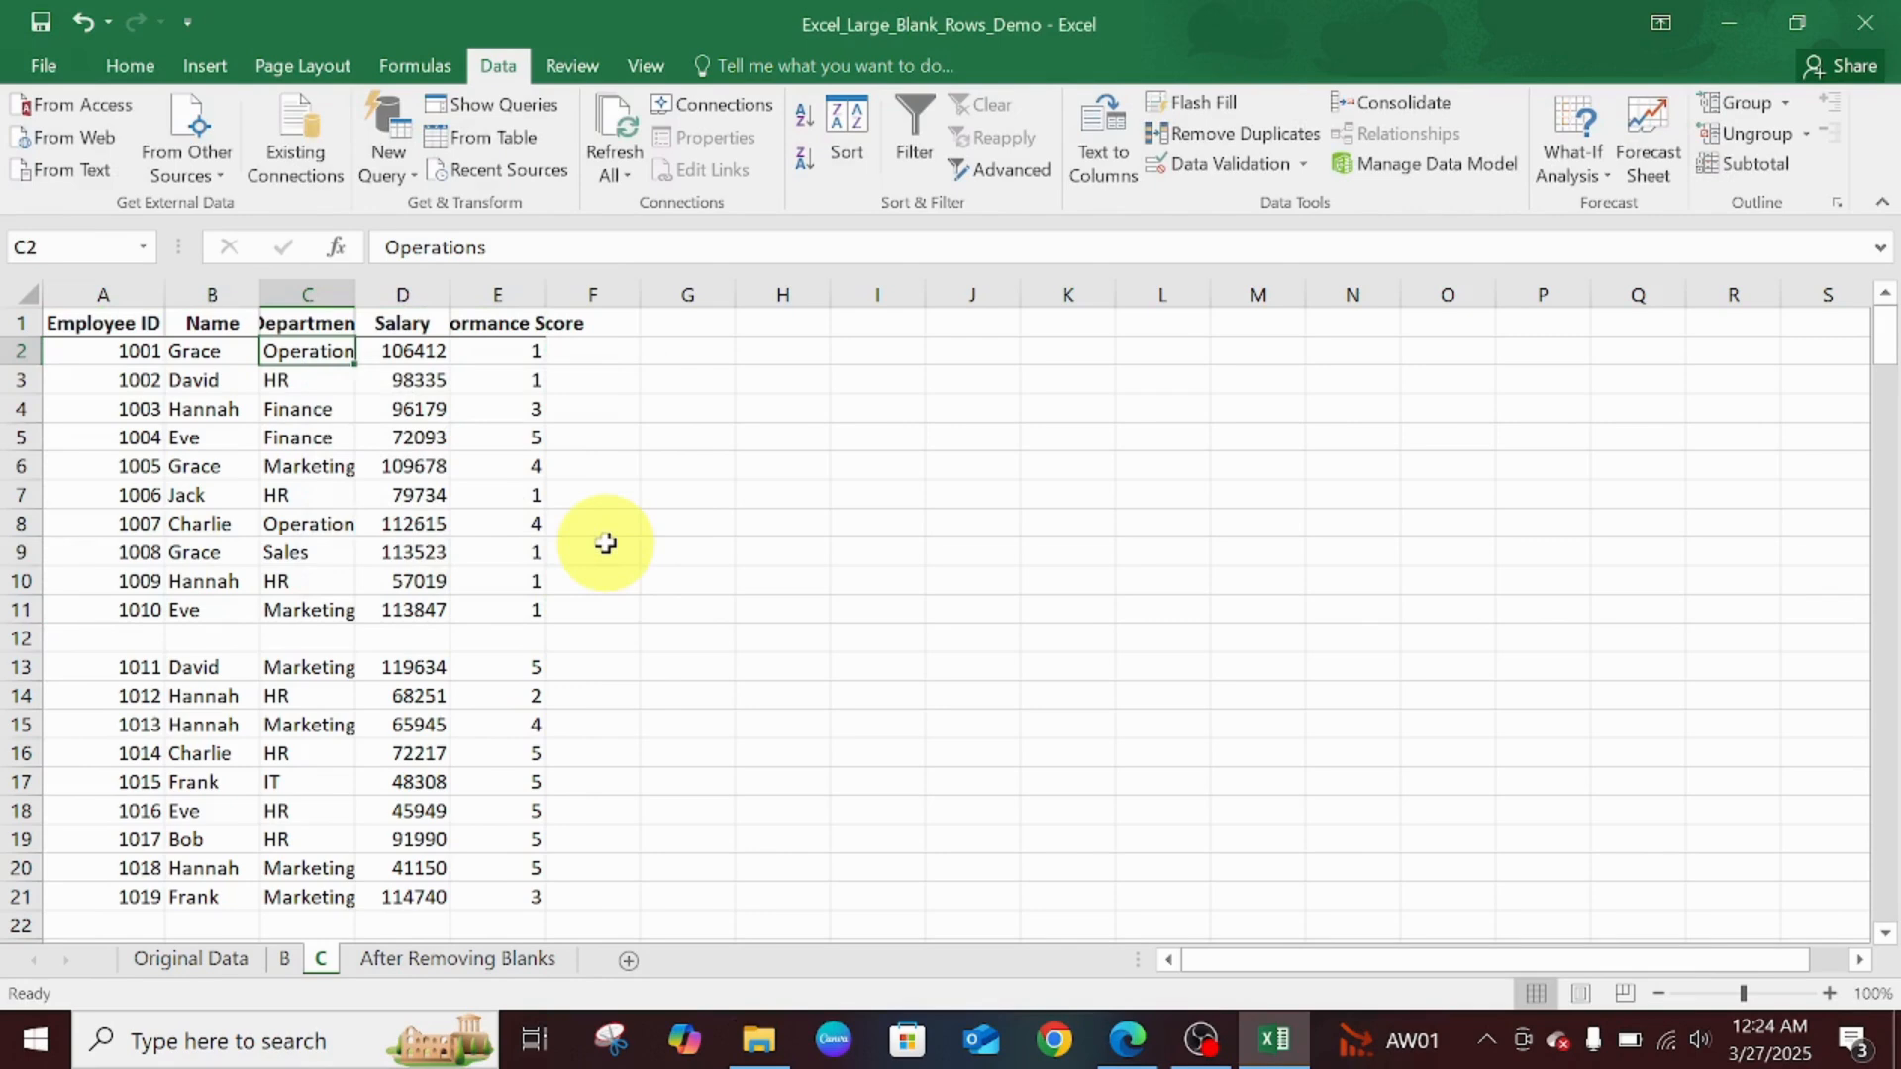
pyautogui.click(109, 293)
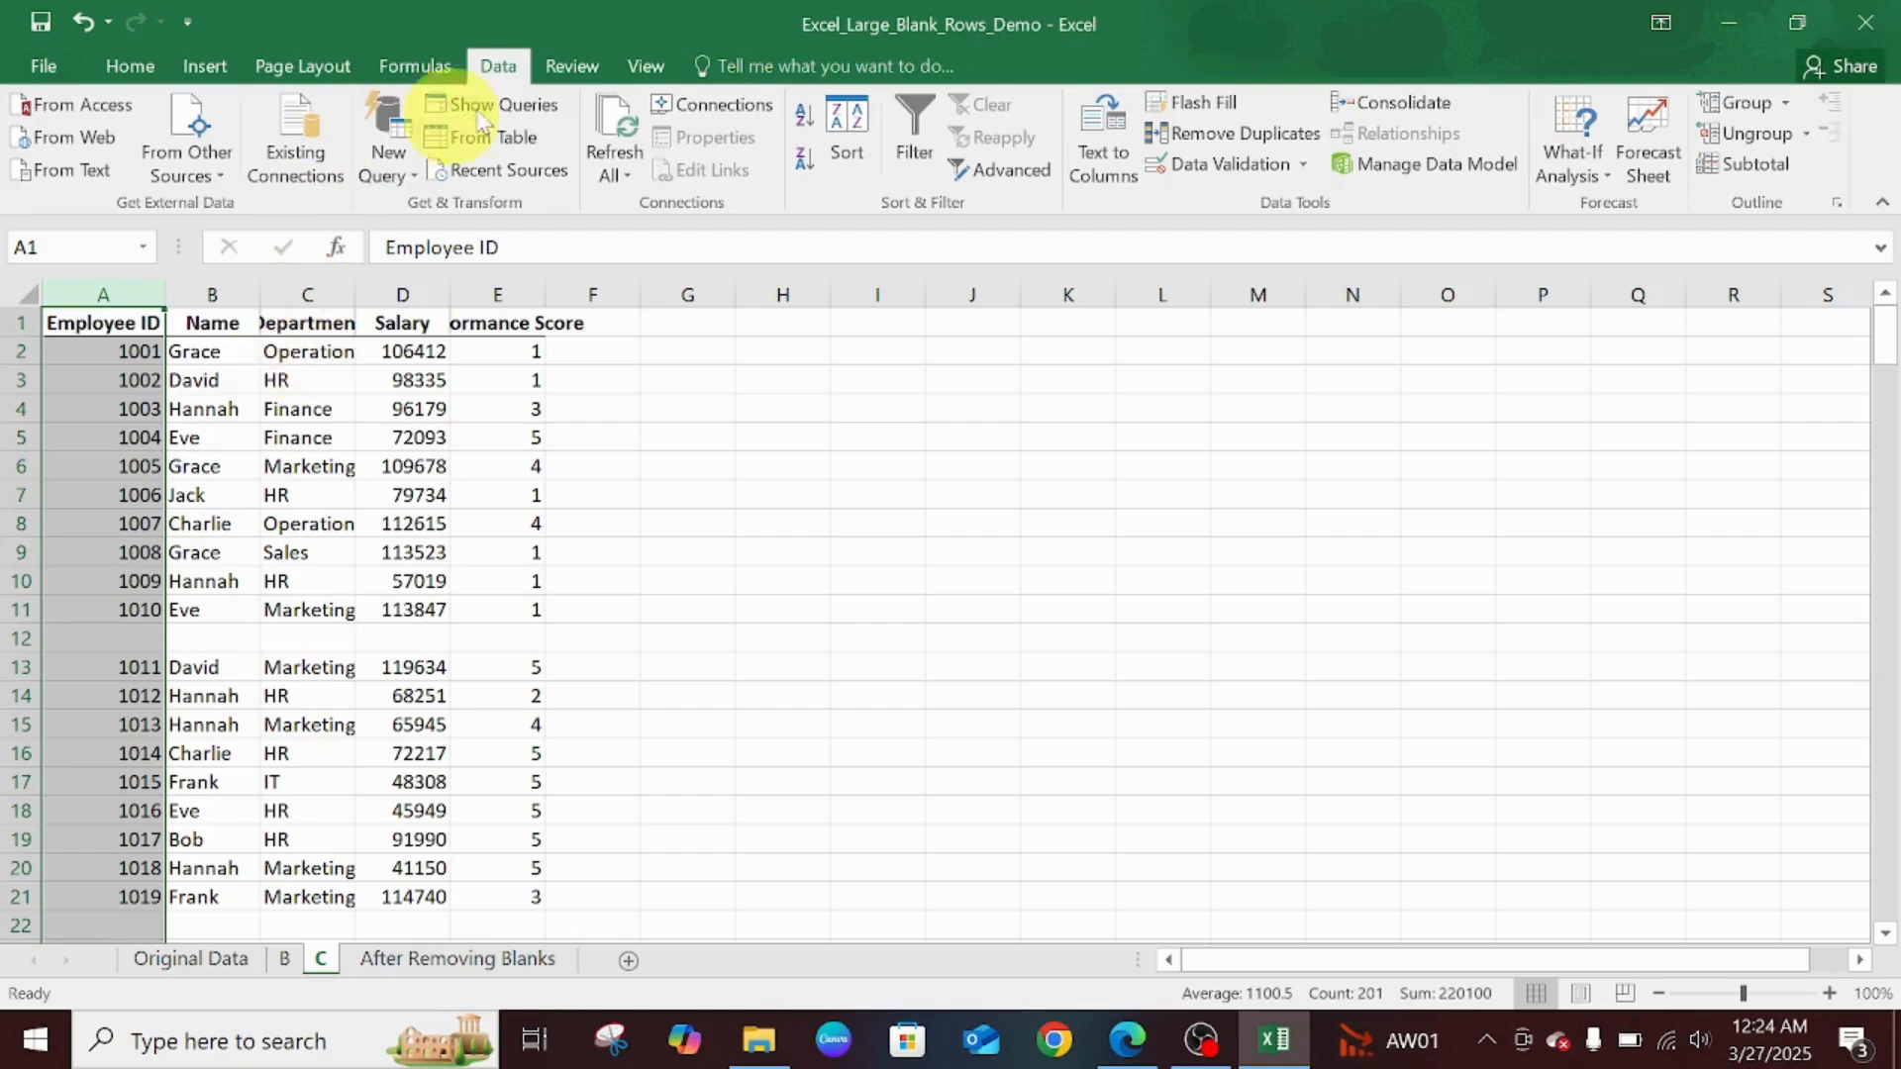
# - Turn on filtering and filter the Employee ID column to show only (Blanks)
pyautogui.click(925, 148)
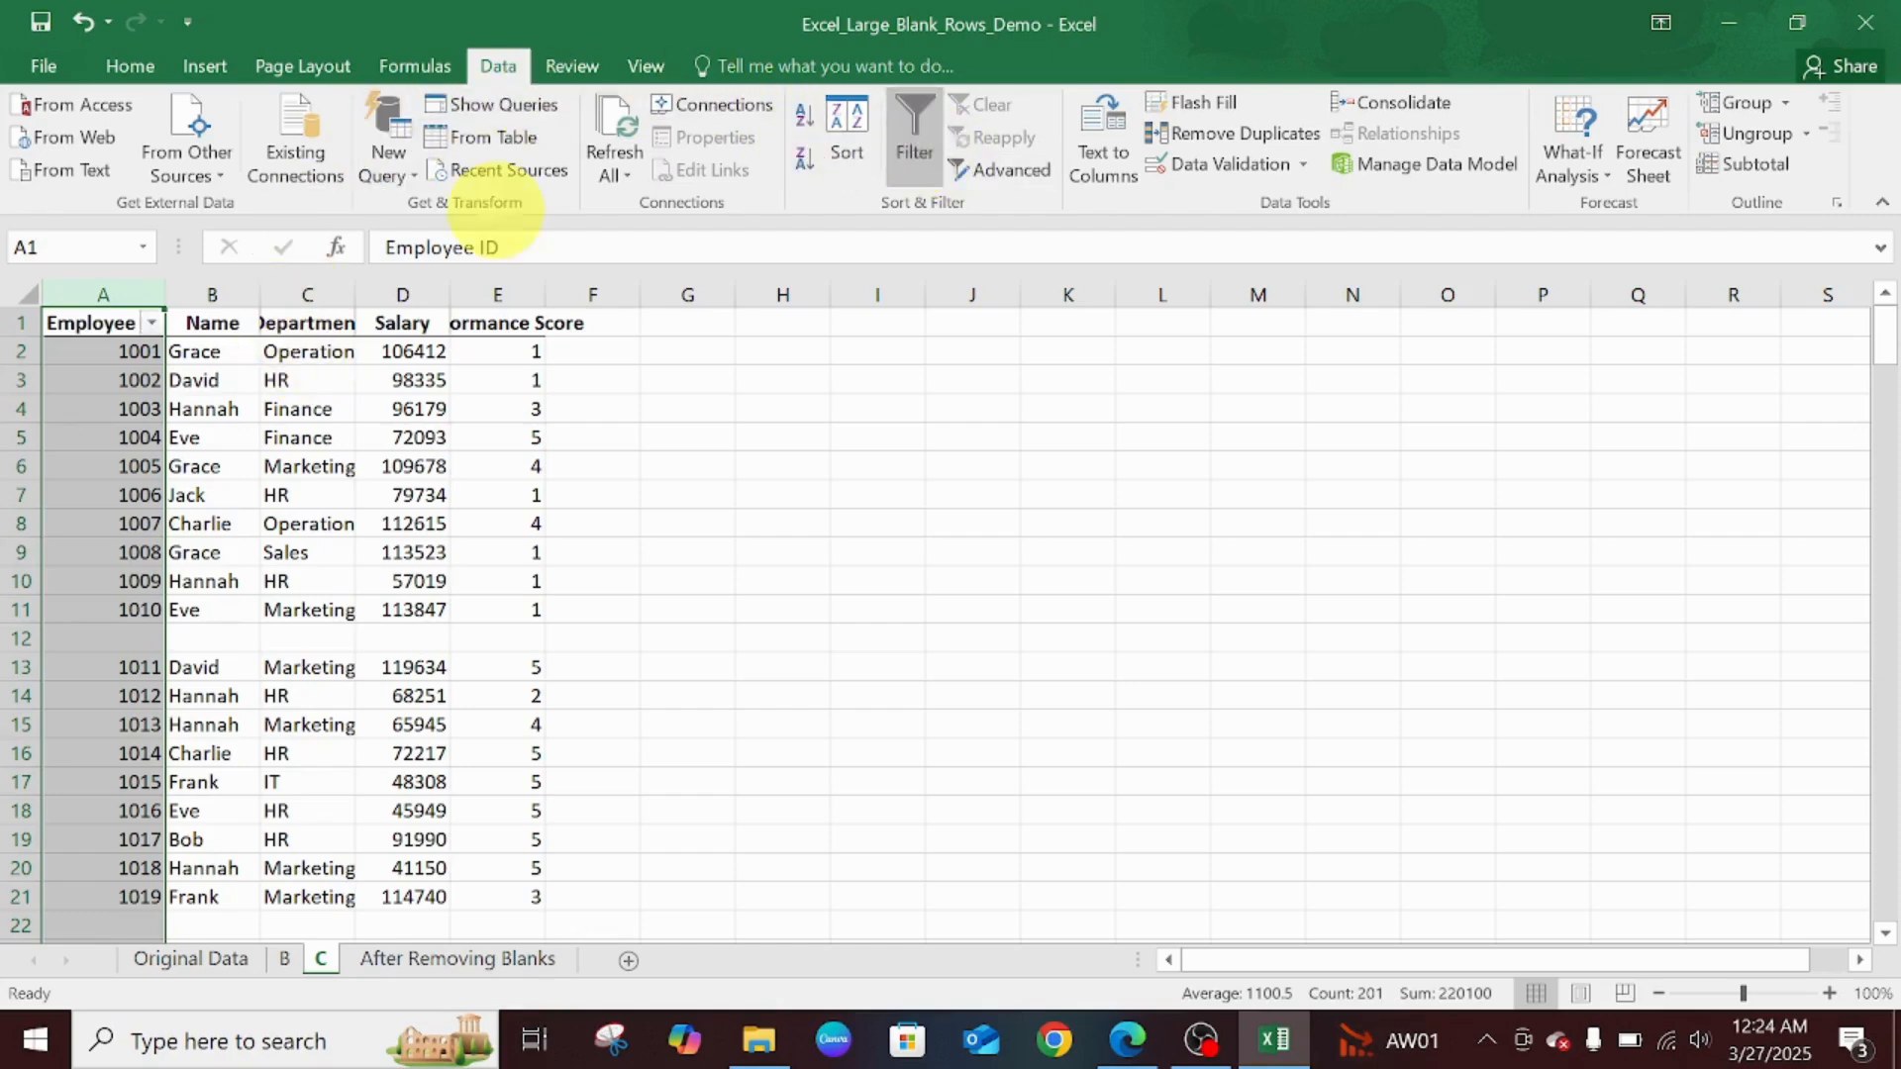
pyautogui.click(149, 325)
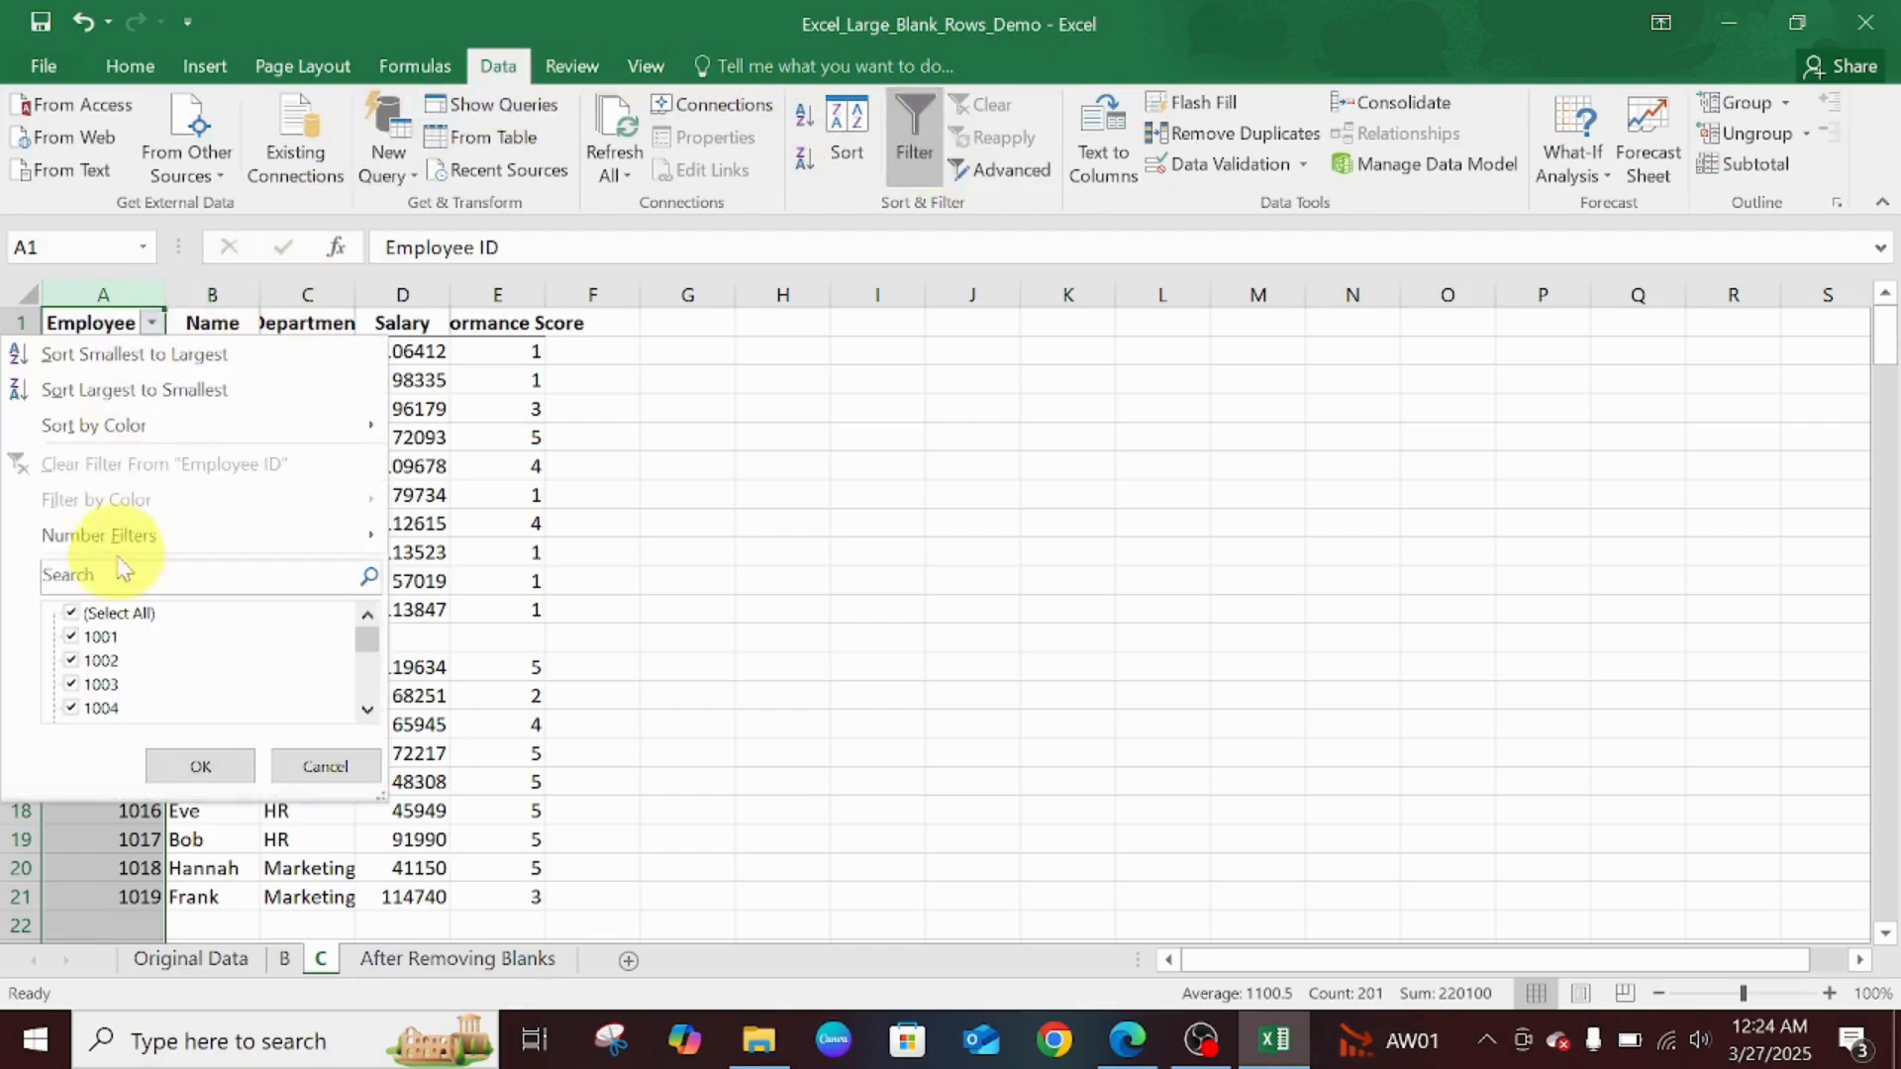
pyautogui.click(85, 614)
pyautogui.moveTo(367, 658); pyautogui.dragTo(365, 692)
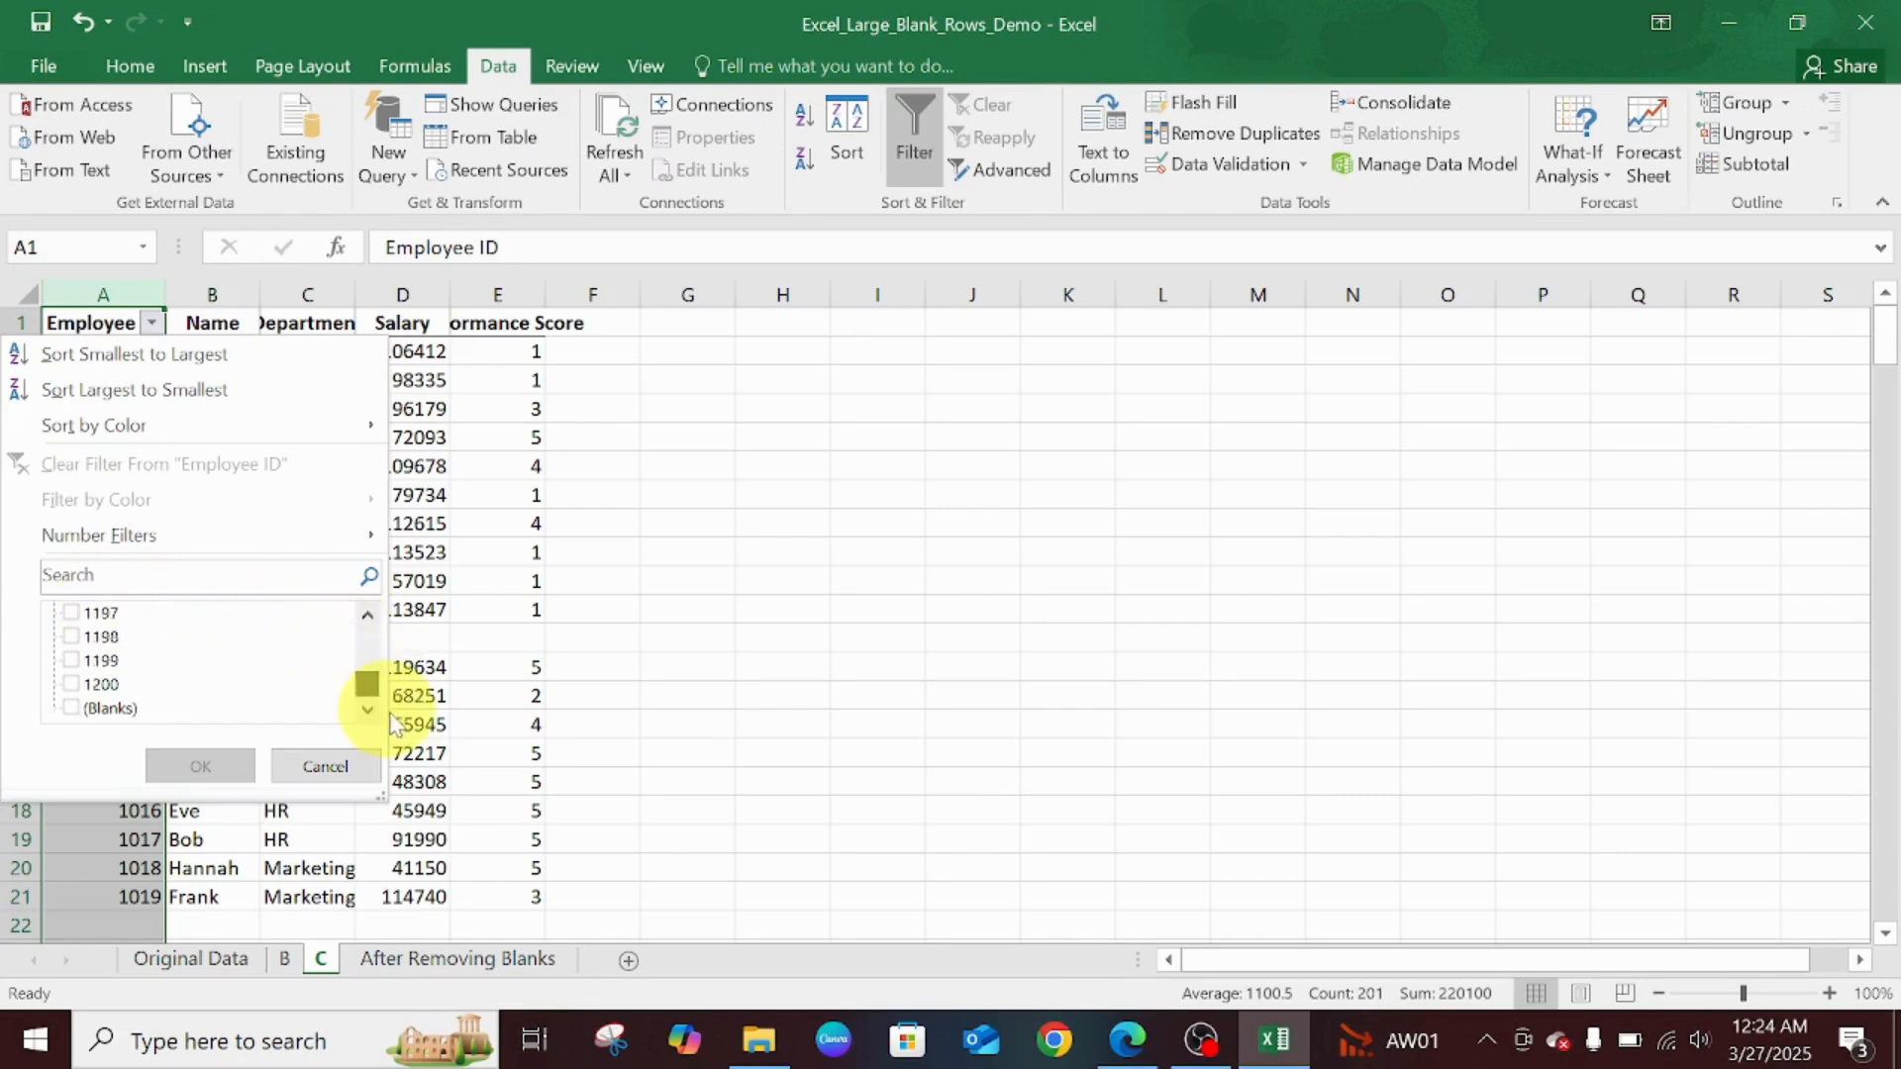
pyautogui.click(109, 709)
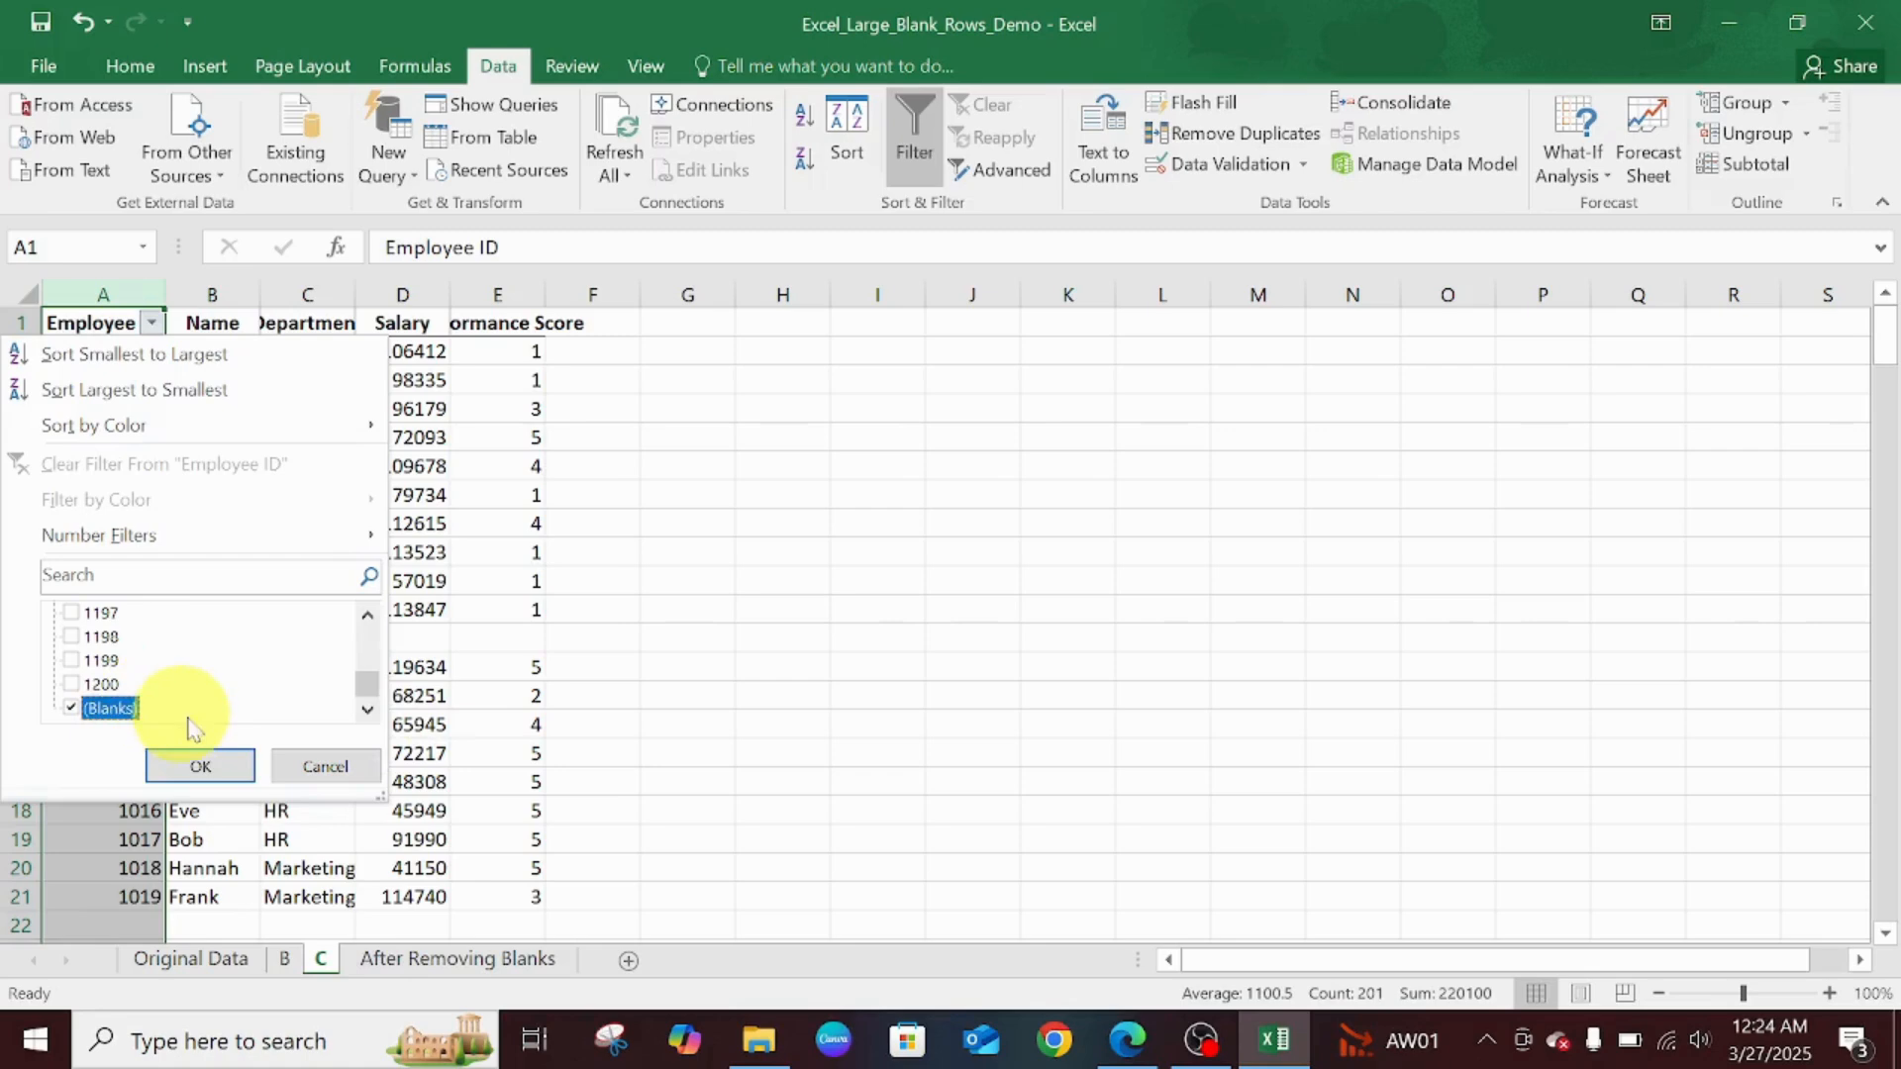
pyautogui.click(220, 765)
# - Delete the visible blank rows and clear the filter, then undo back to the blanks-only view
pyautogui.moveTo(20, 354); pyautogui.dragTo(109, 1039)
pyautogui.rightClick(213, 672)
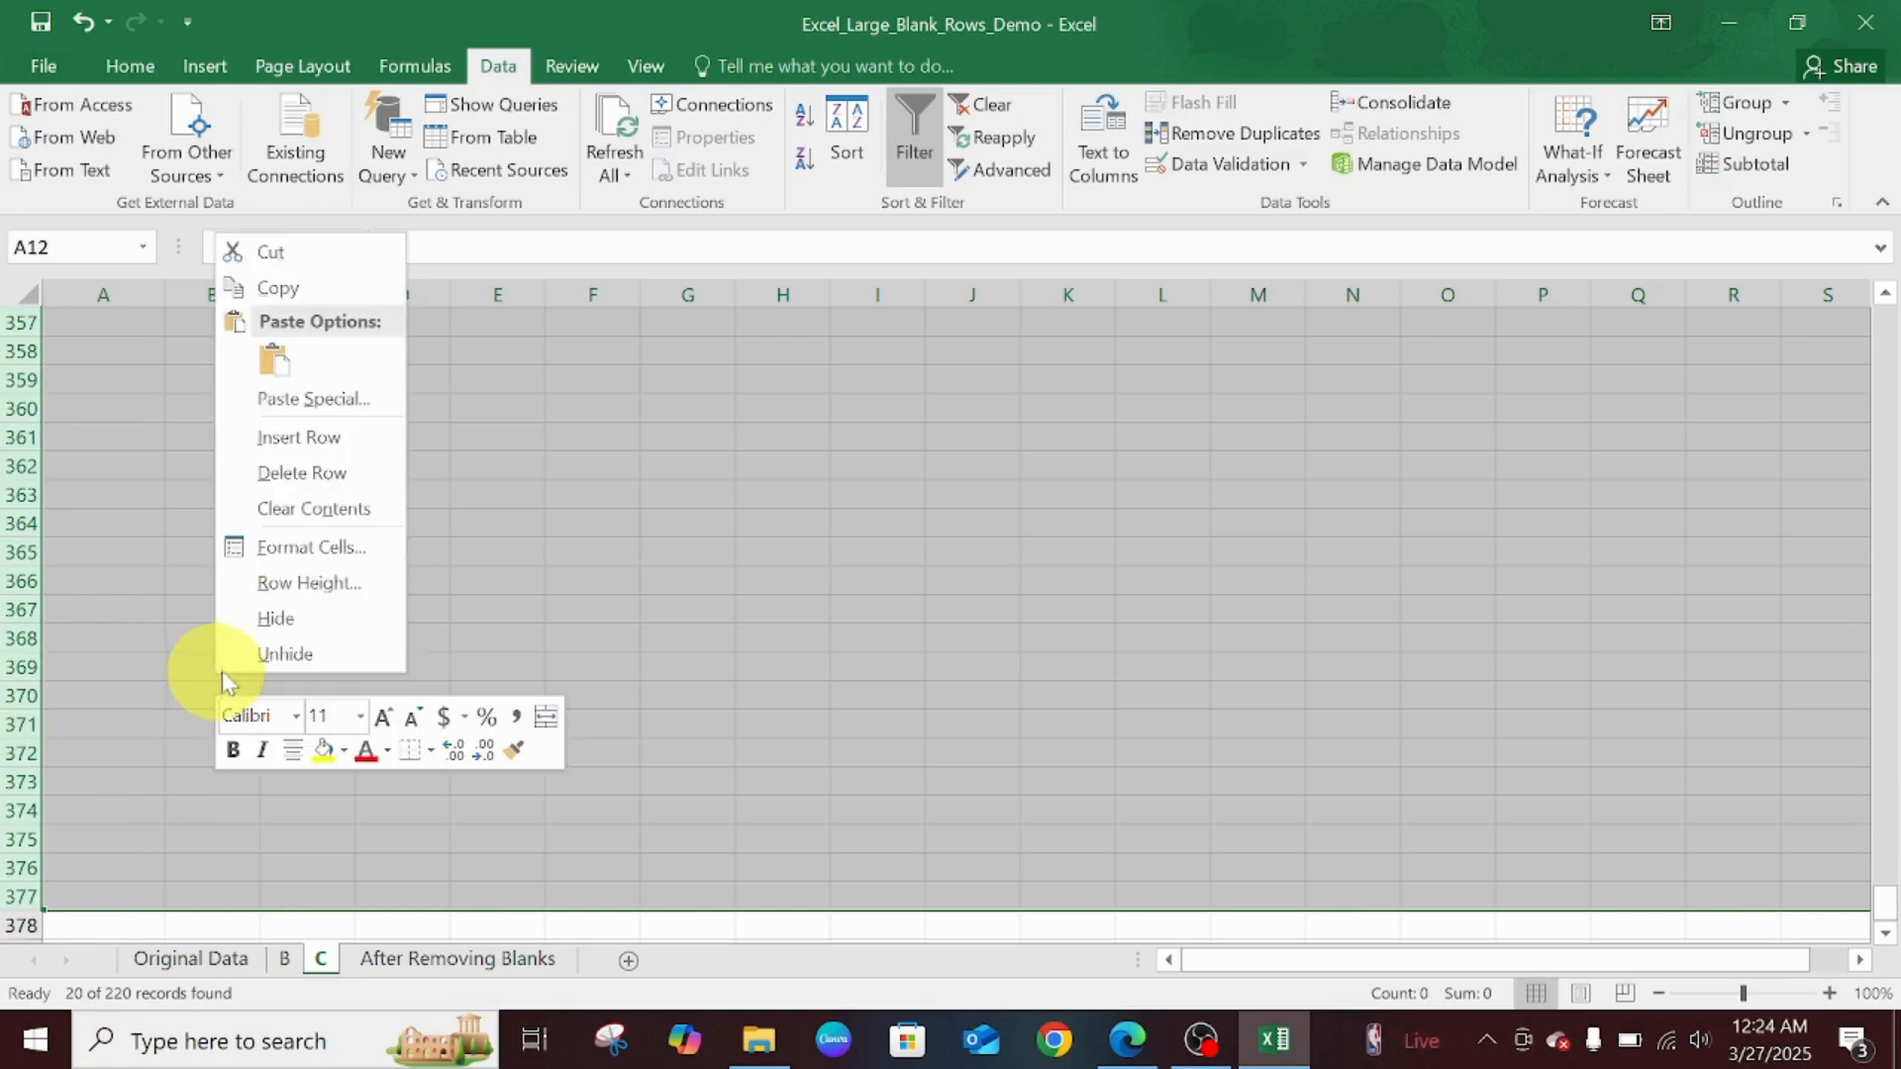
pyautogui.click(300, 474)
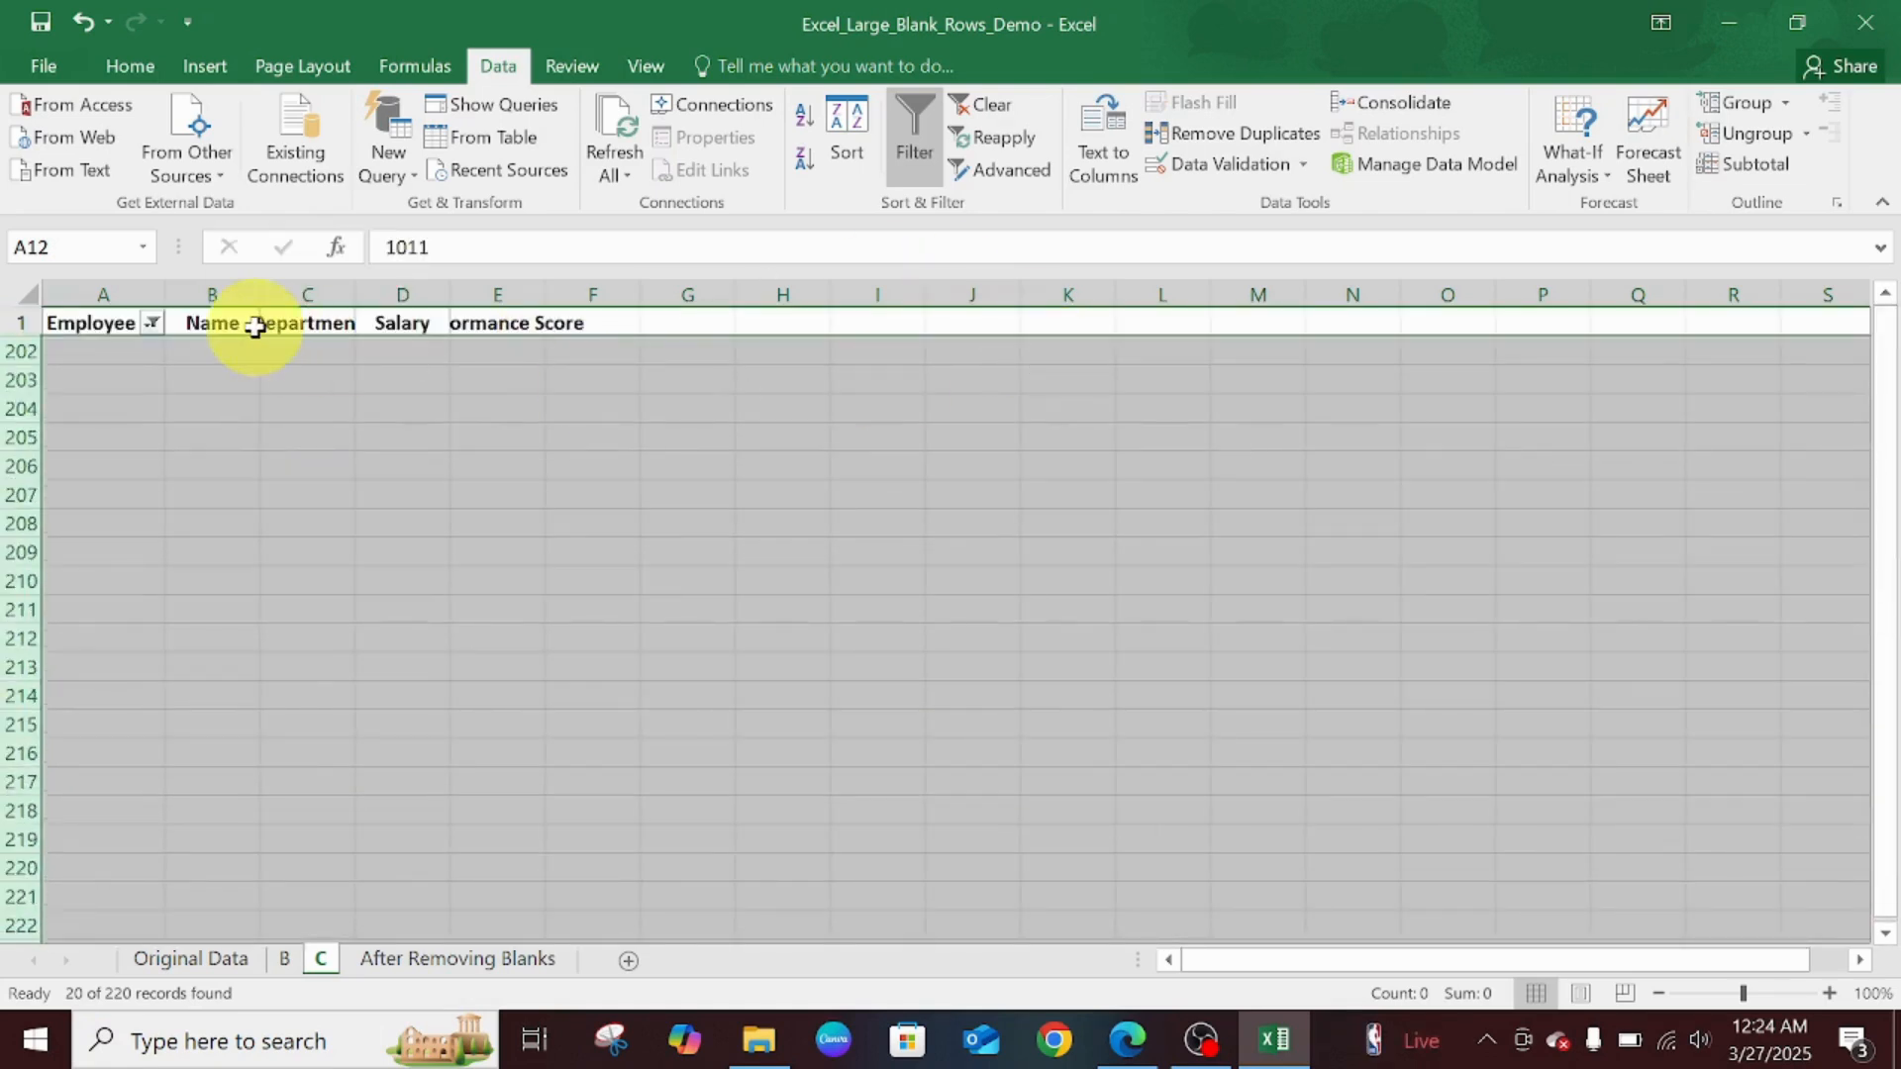
pyautogui.click(157, 324)
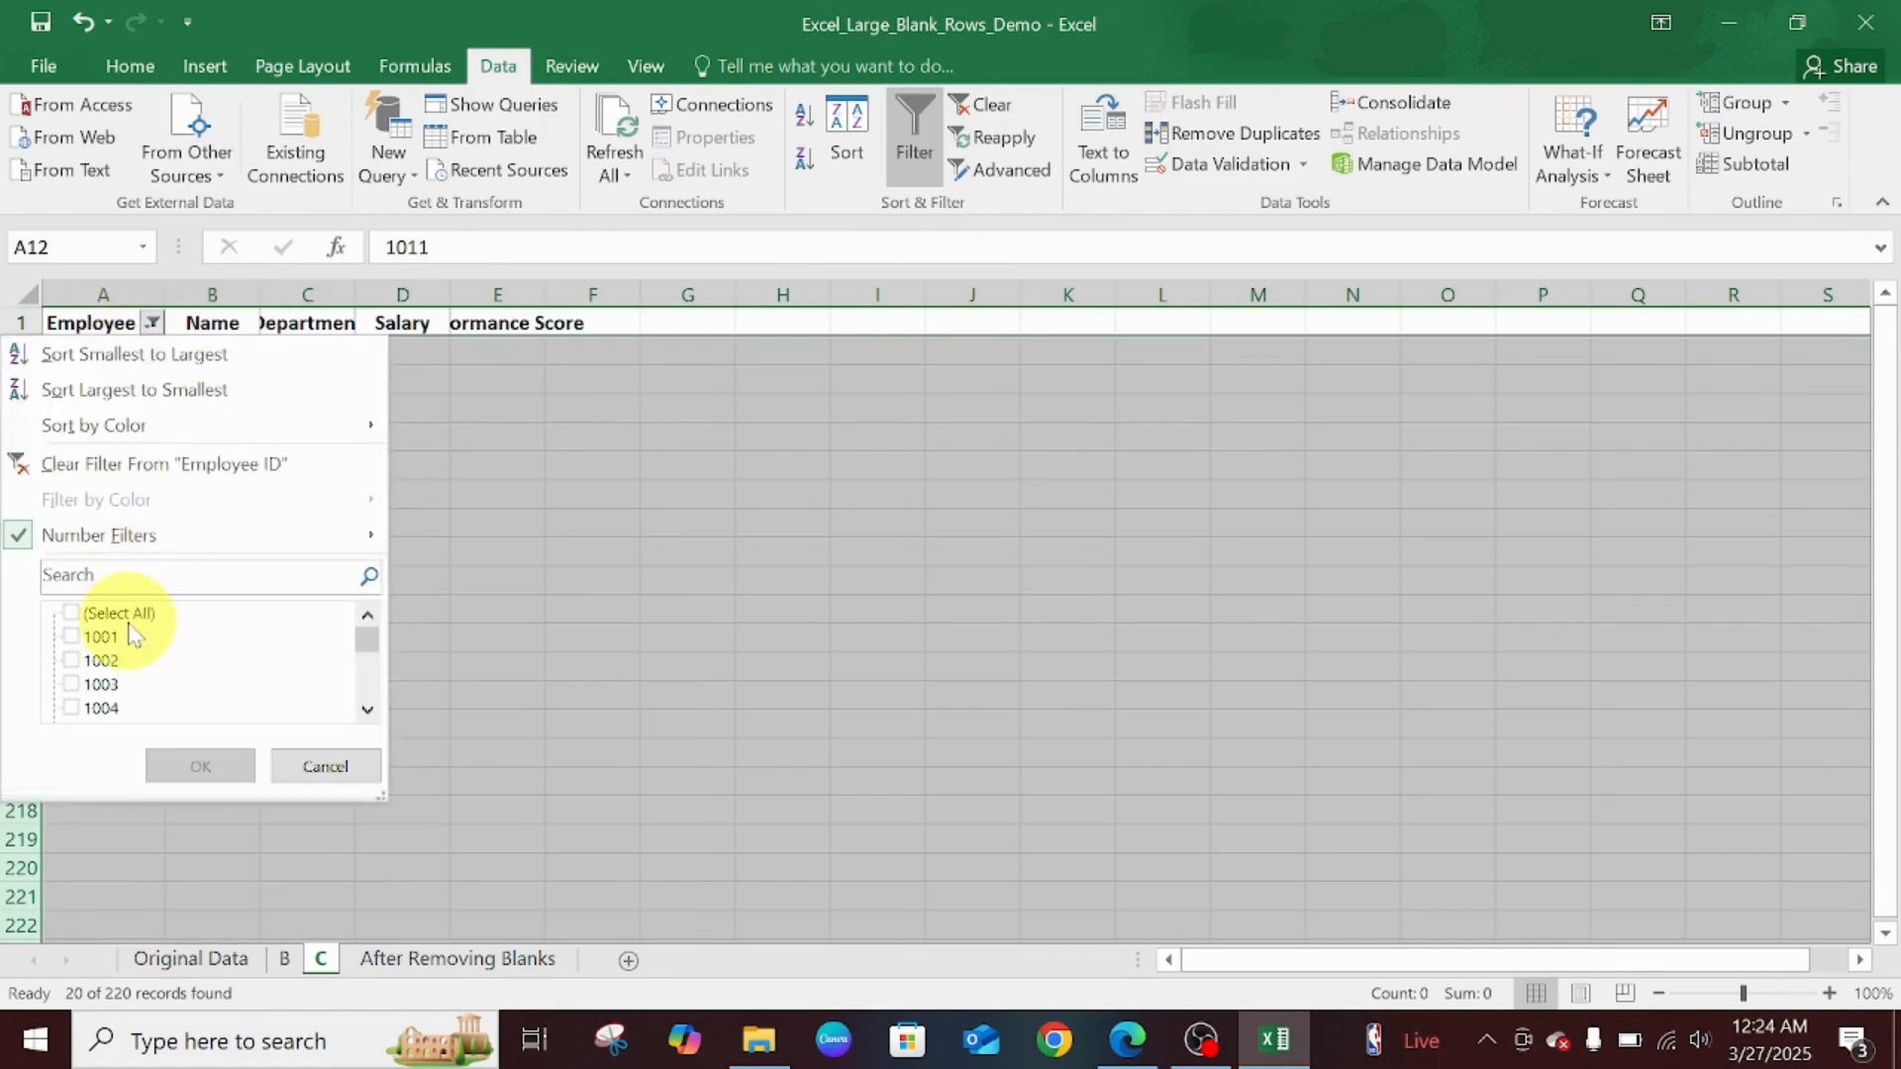
pyautogui.click(195, 764)
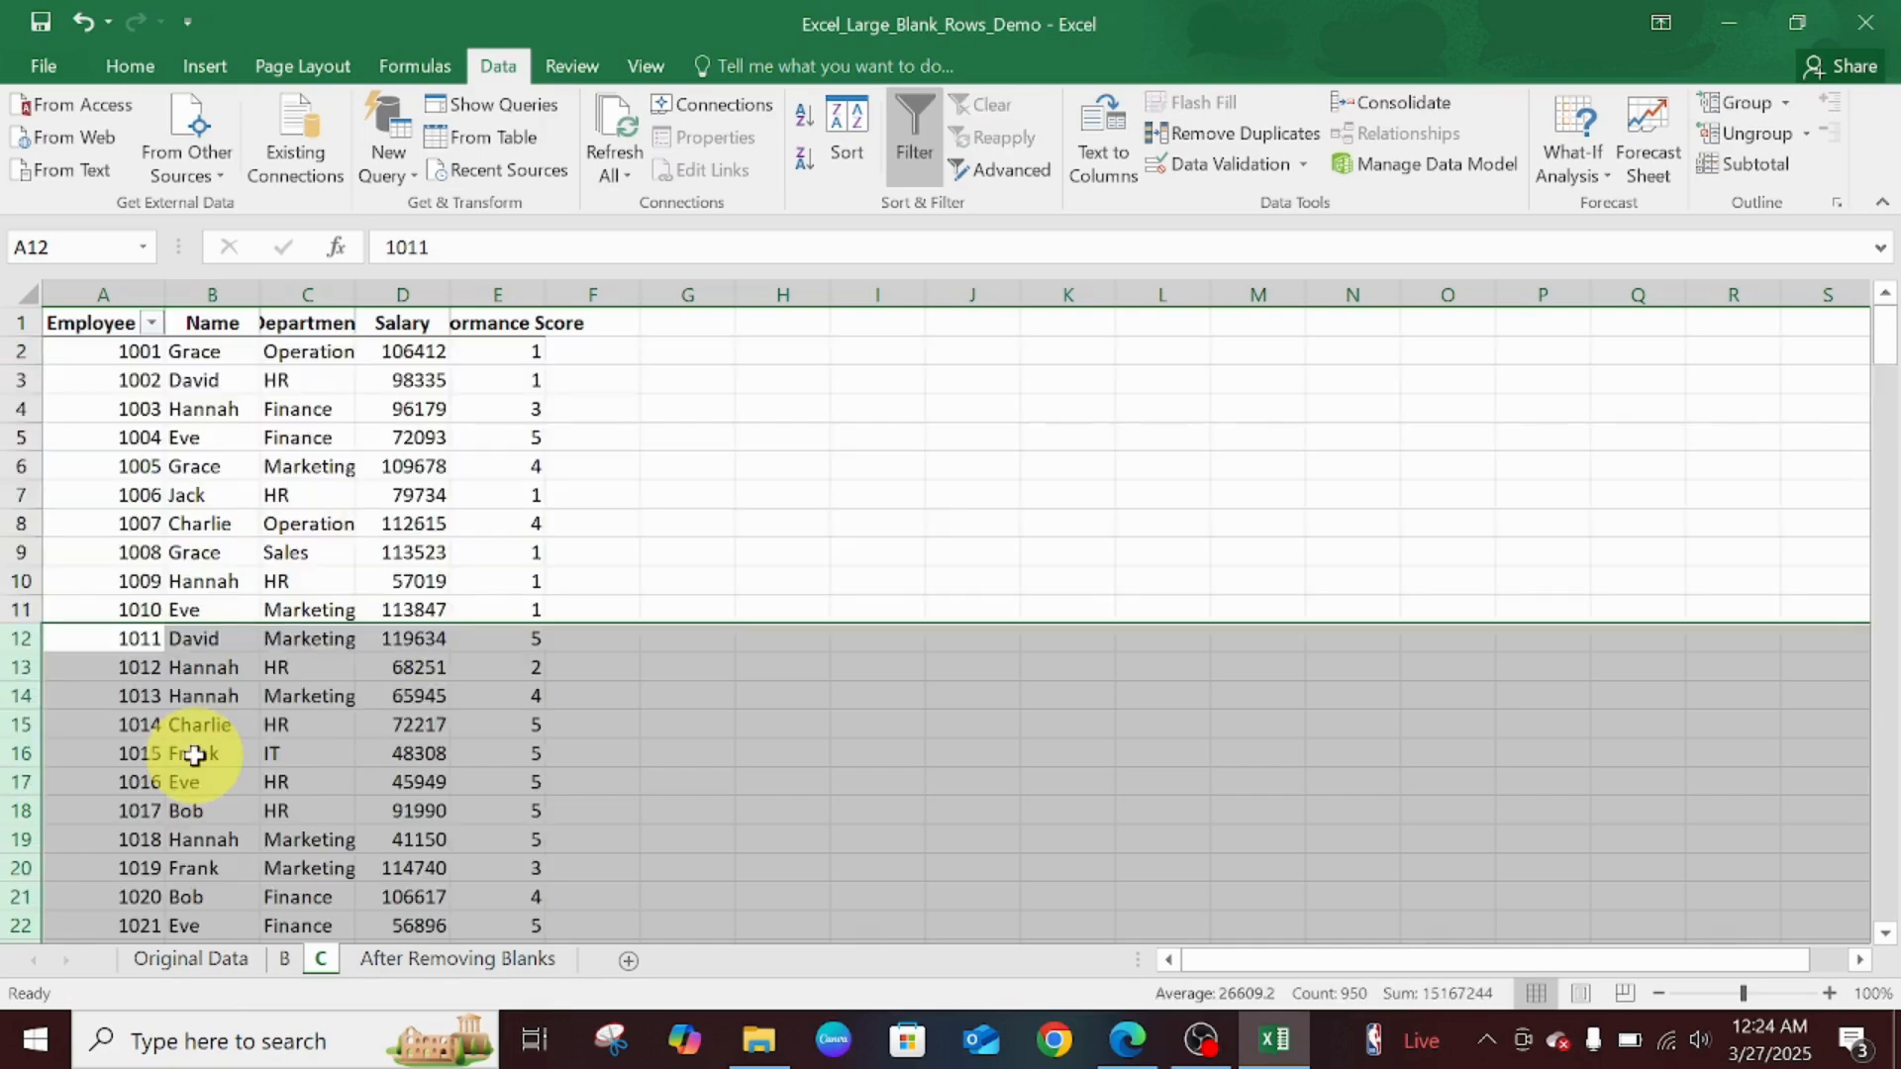
pyautogui.click(951, 549)
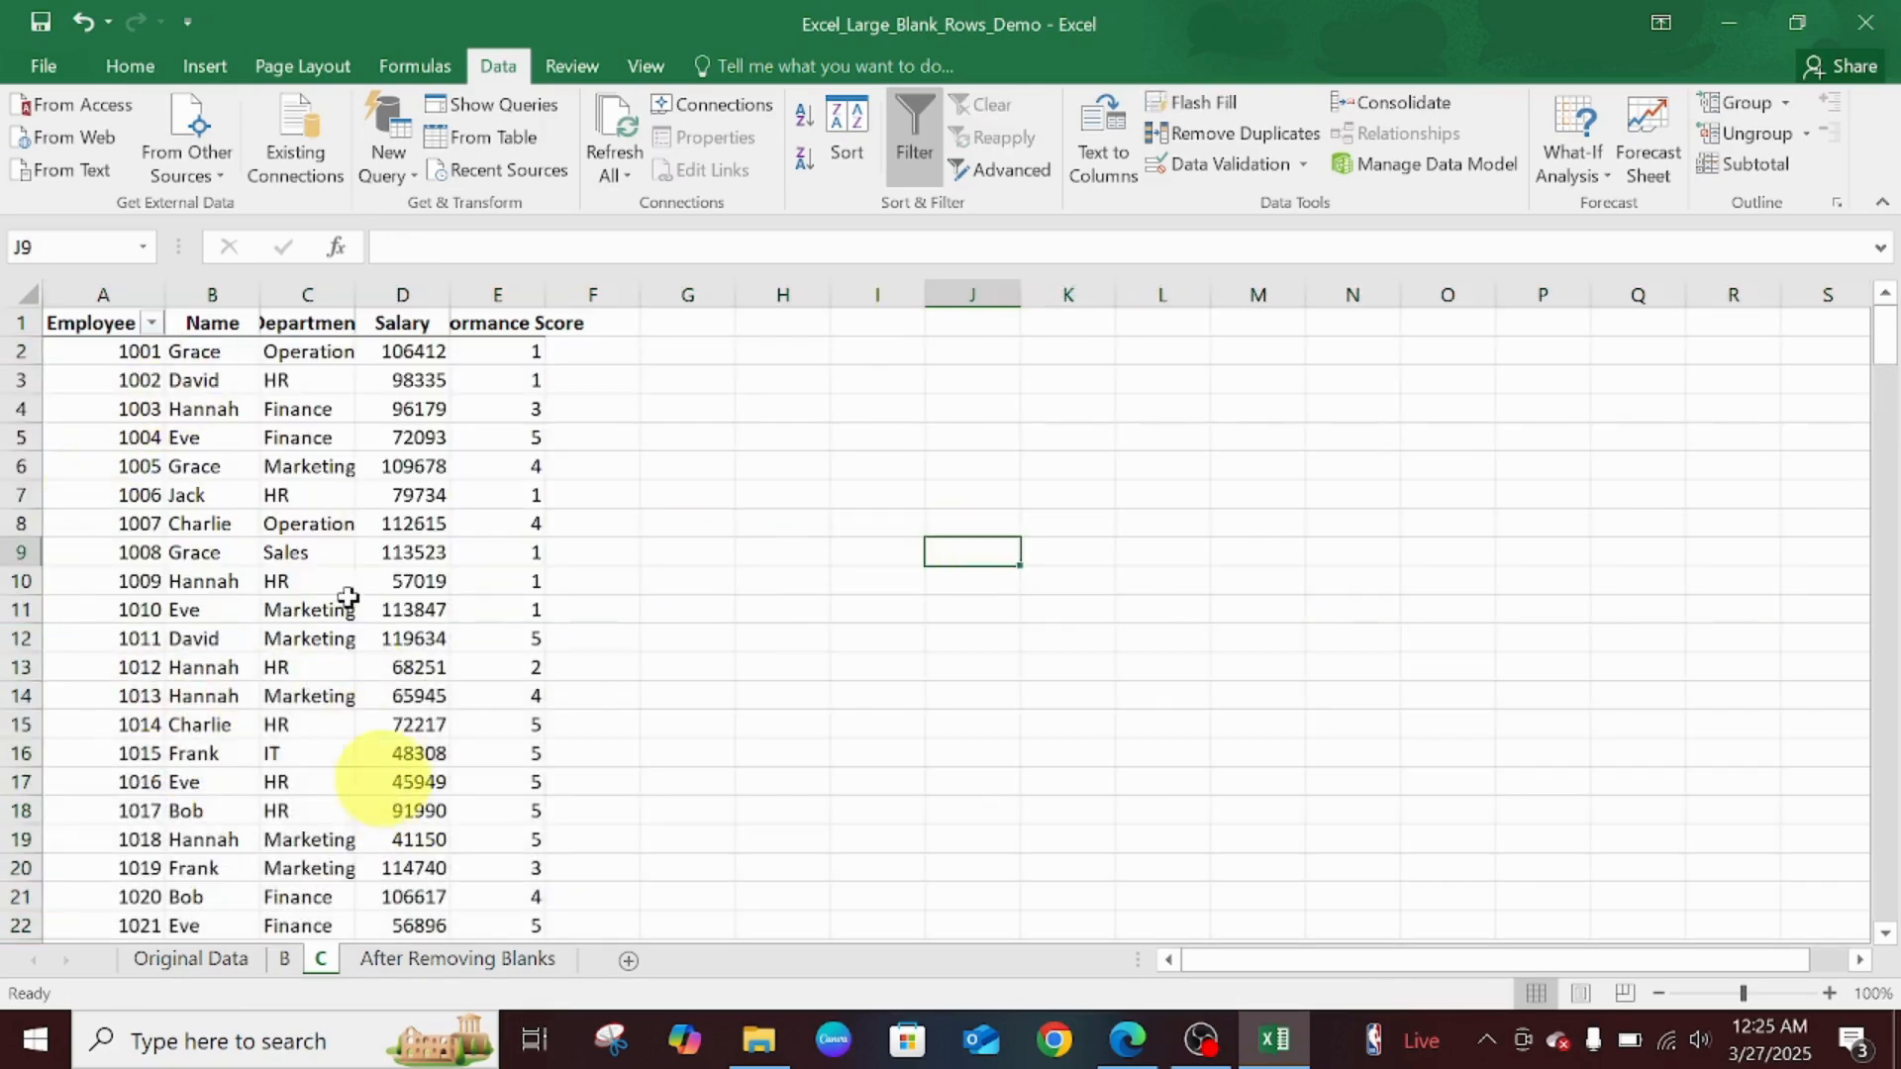
pyautogui.hotkey('ctrl', 'z')
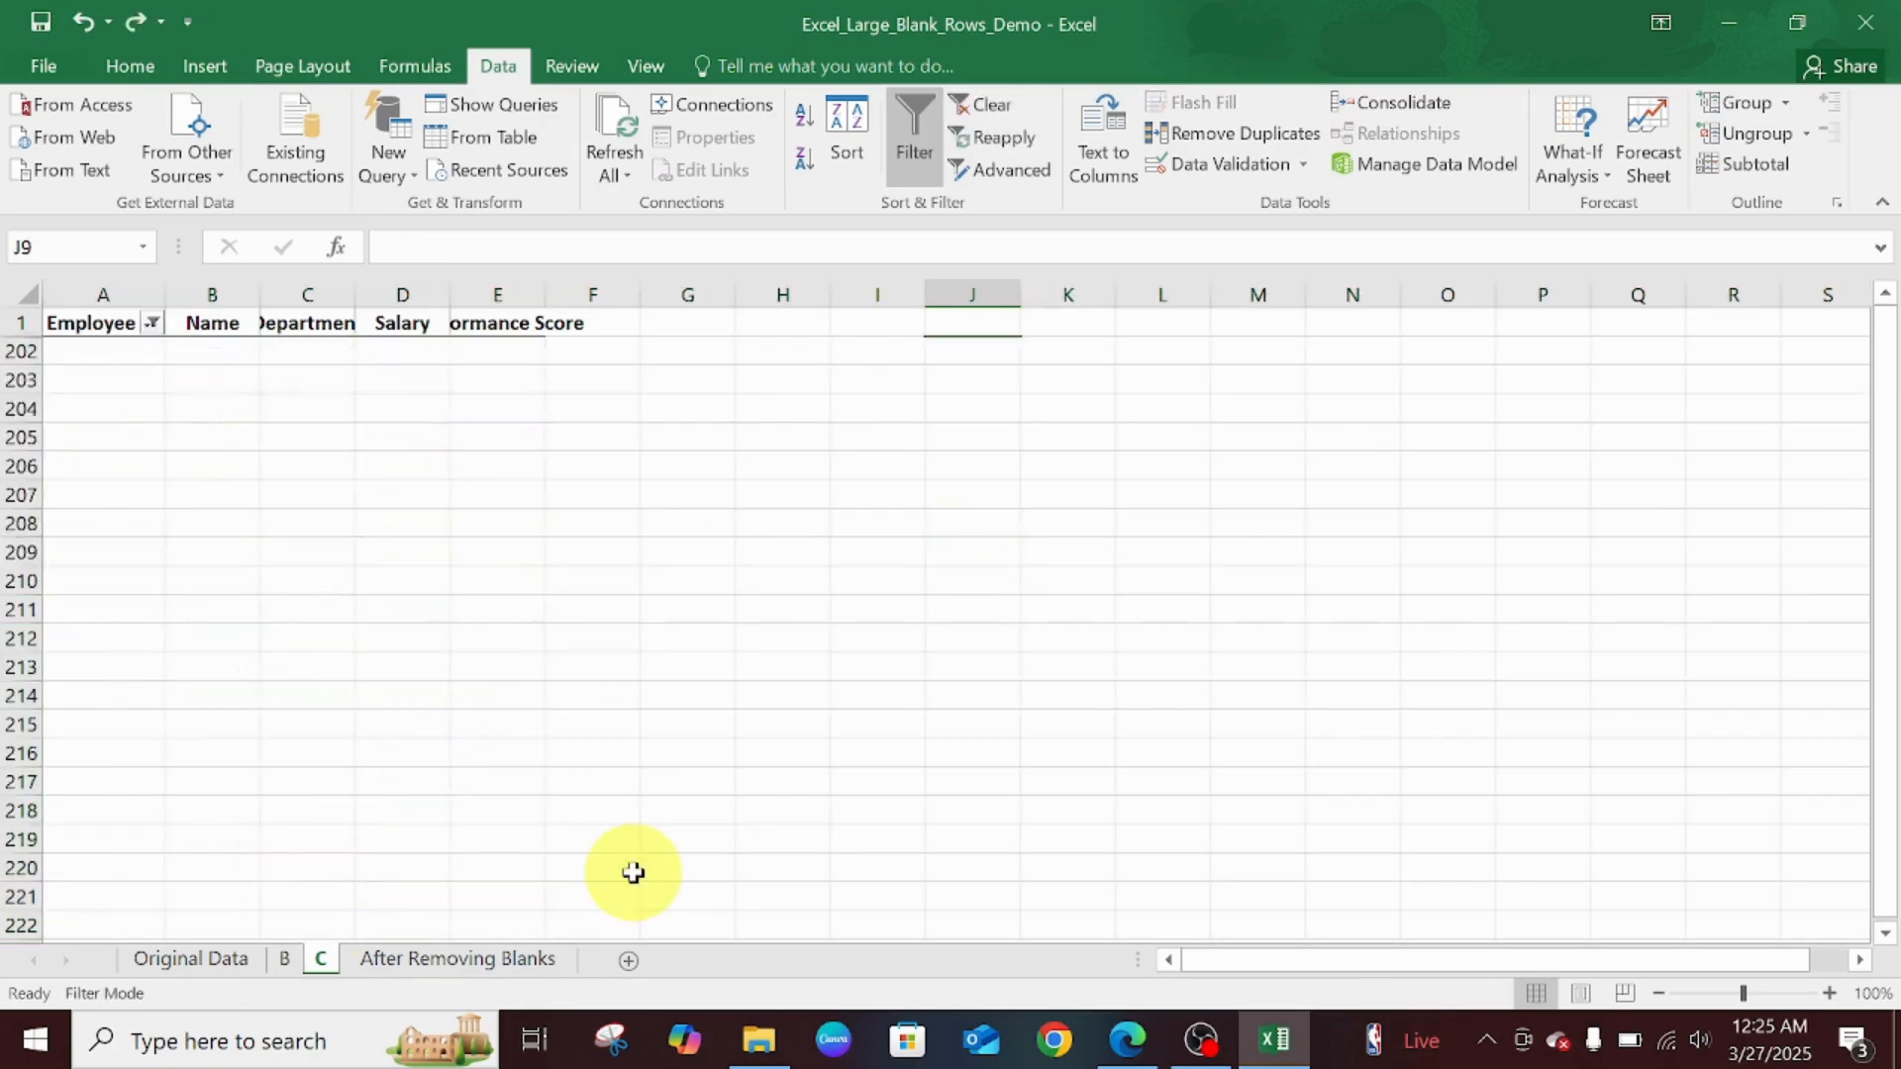
pyautogui.hotkey('ctrl', 'z')
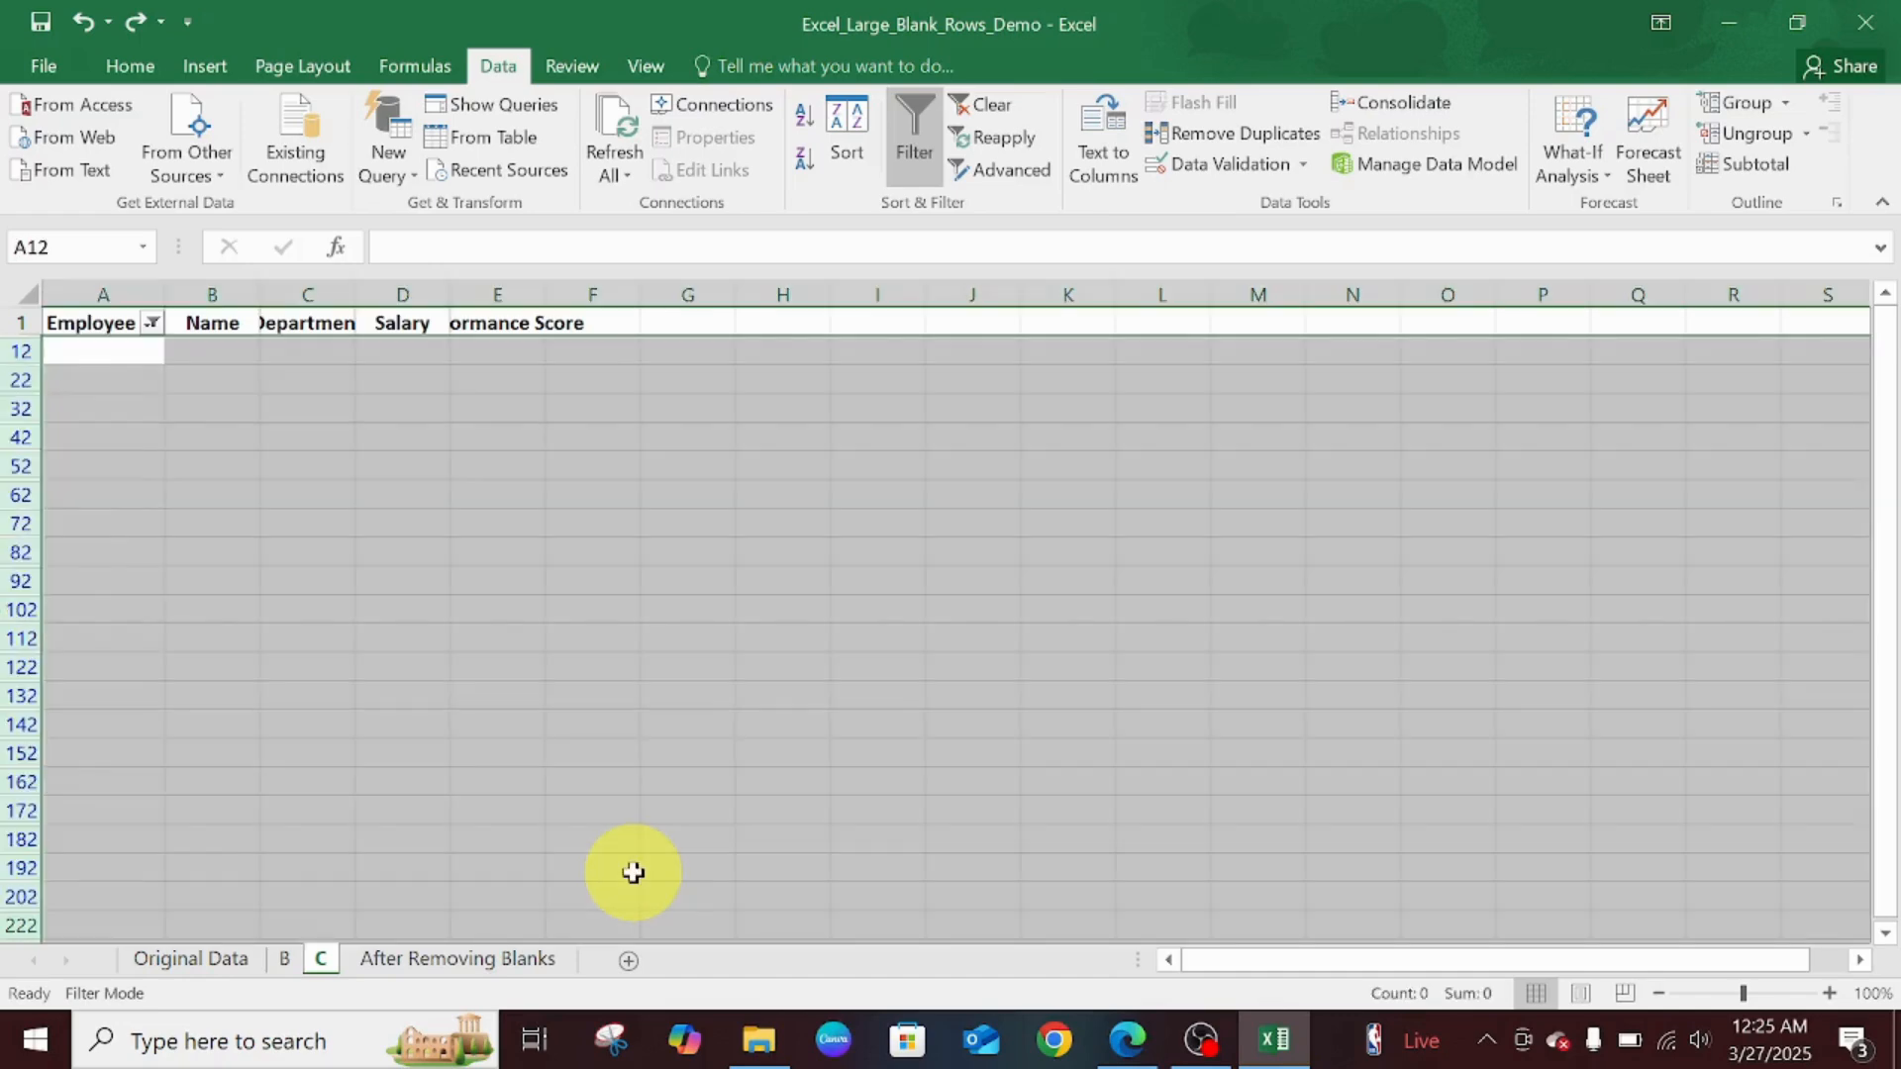
pyautogui.hotkey('ctrl', 'z')
# - Select the blank cells in rows 12 and 22 via Go To Special and delete their entire rows
pyautogui.click(626, 550)
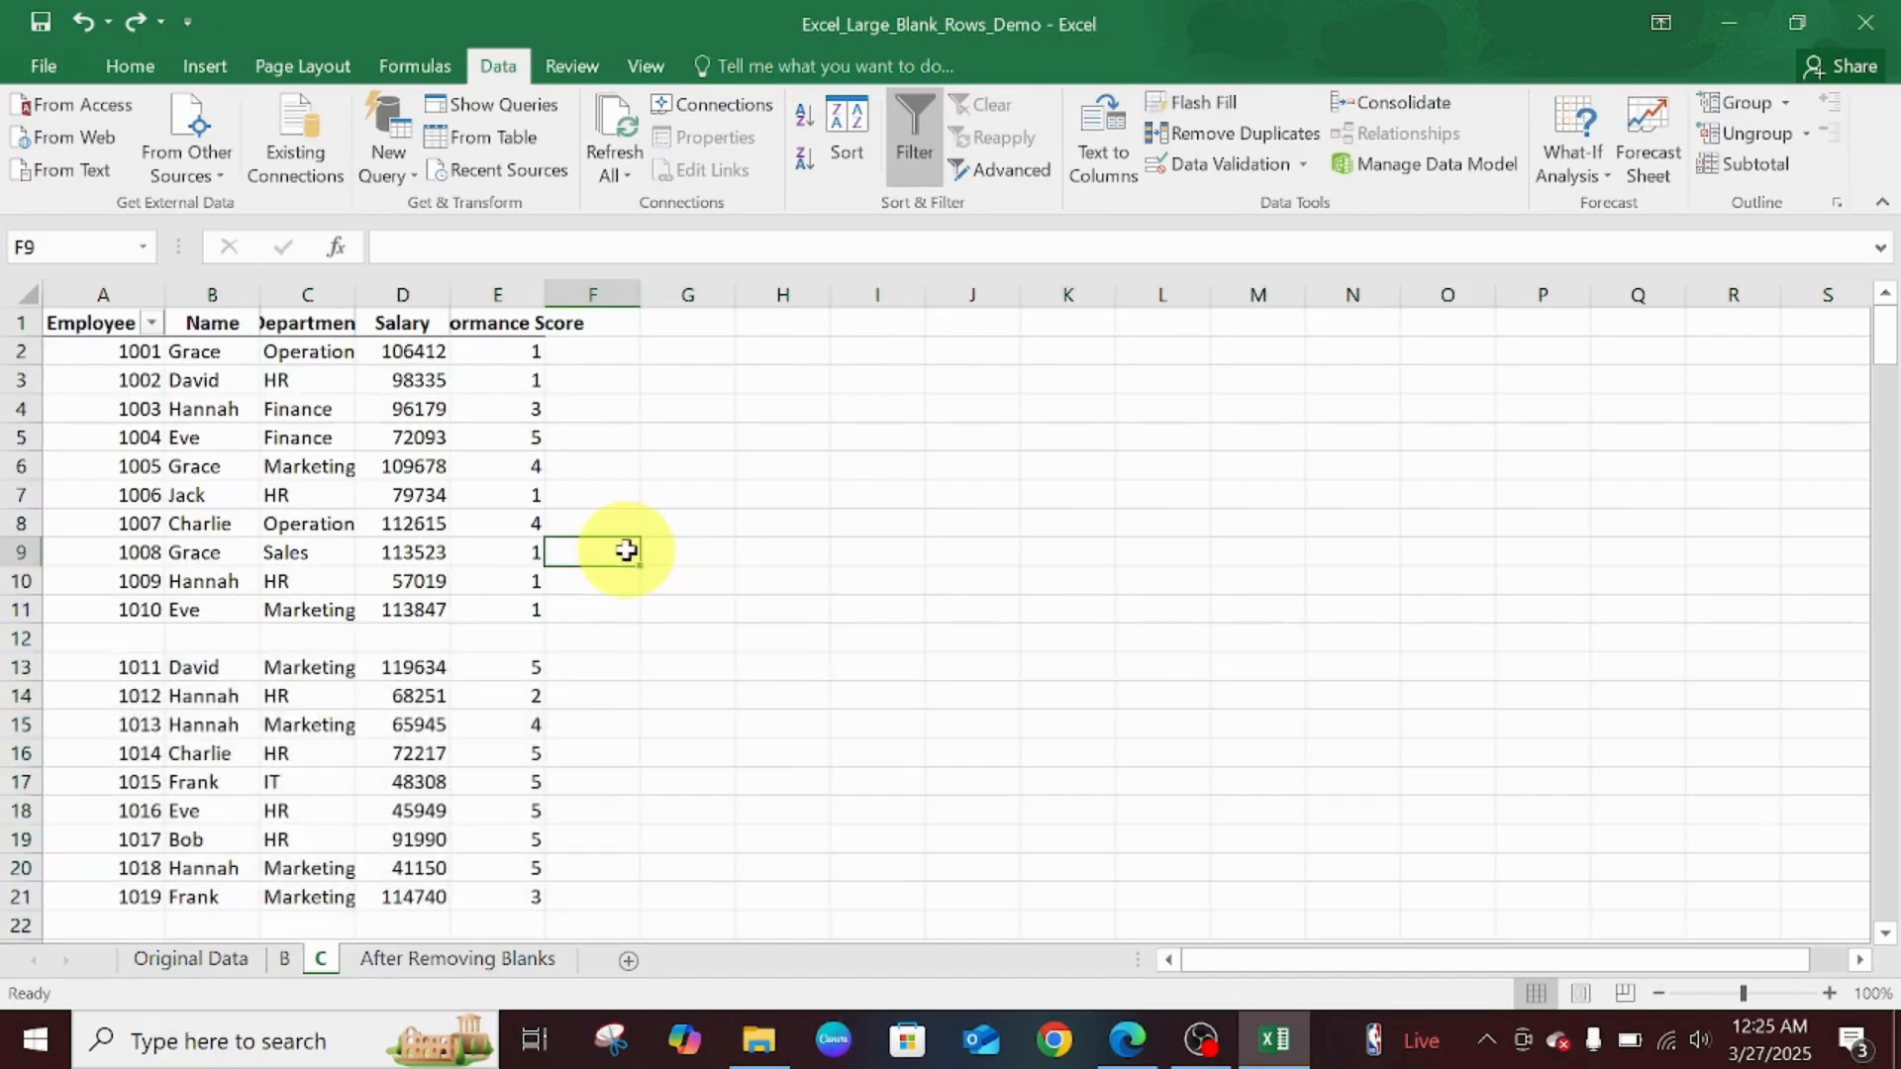
pyautogui.hotkey('ctrl', 'g')
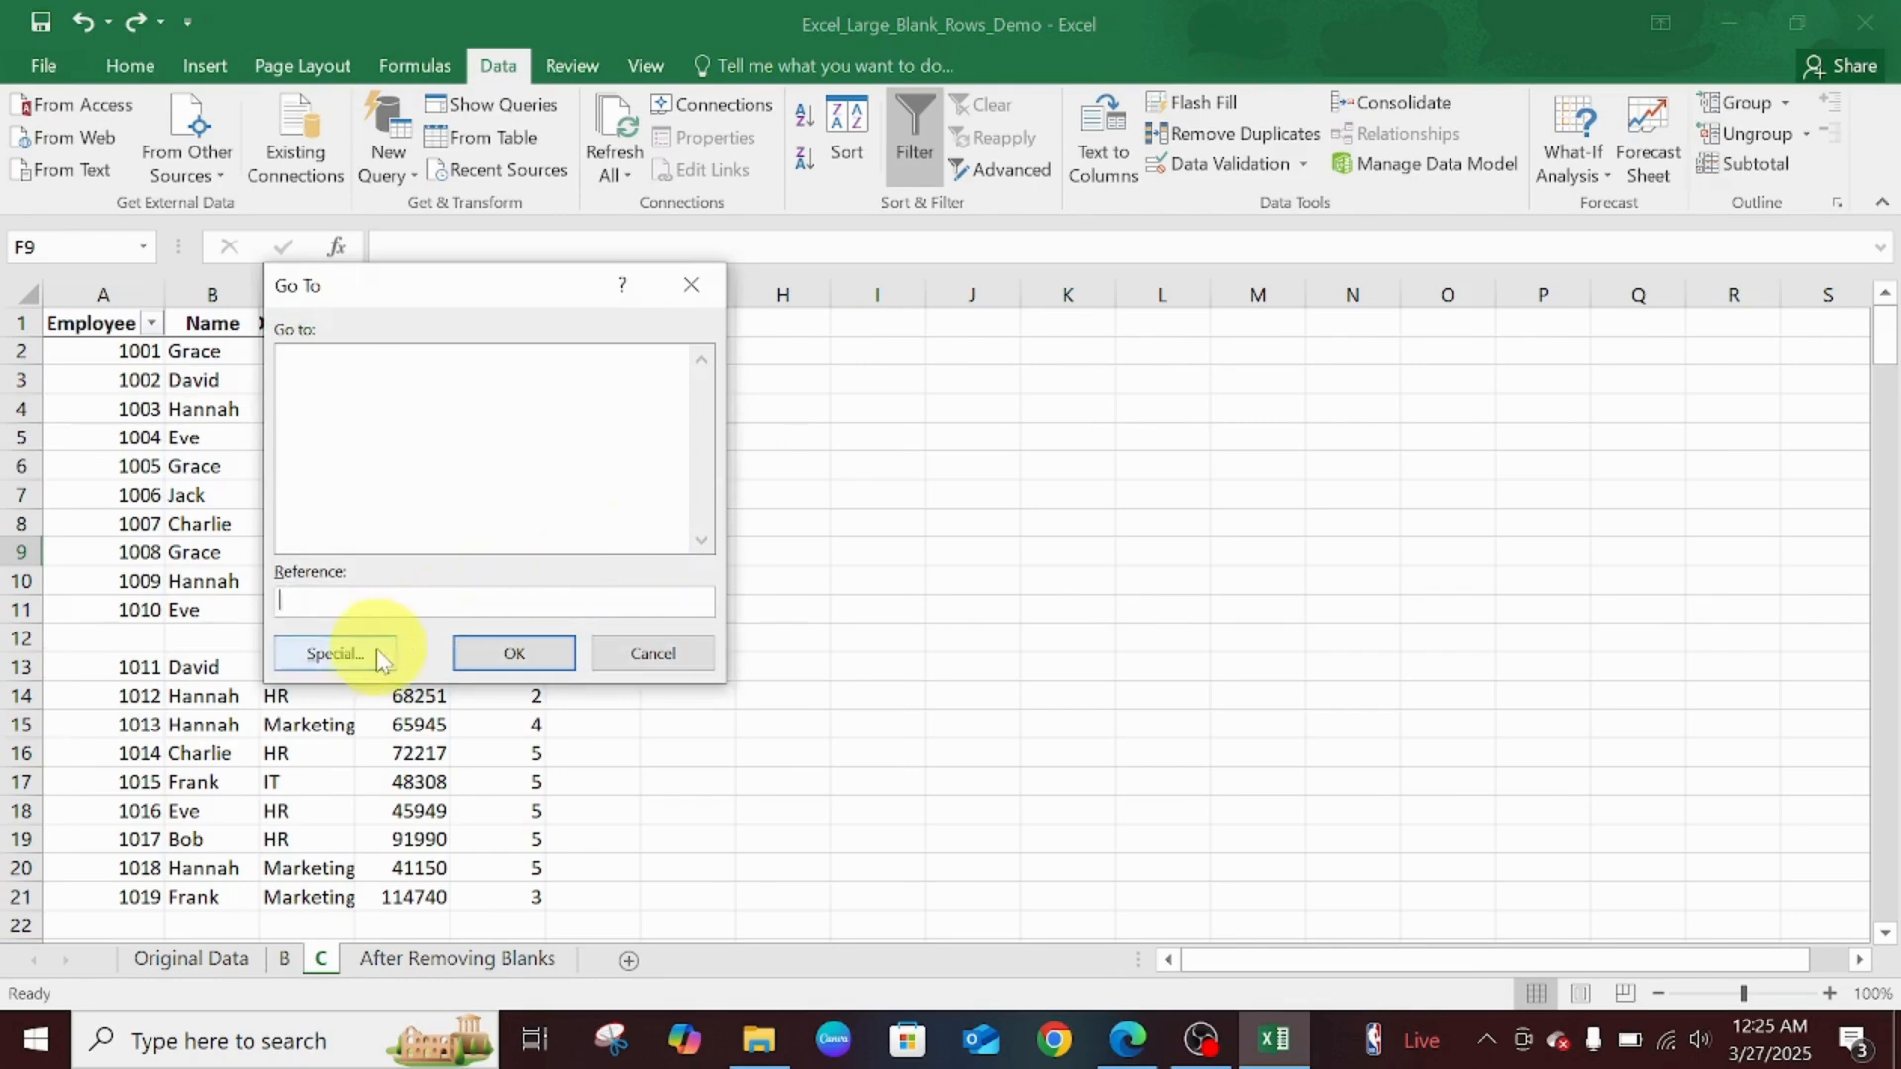
pyautogui.click(367, 648)
pyautogui.click(338, 527)
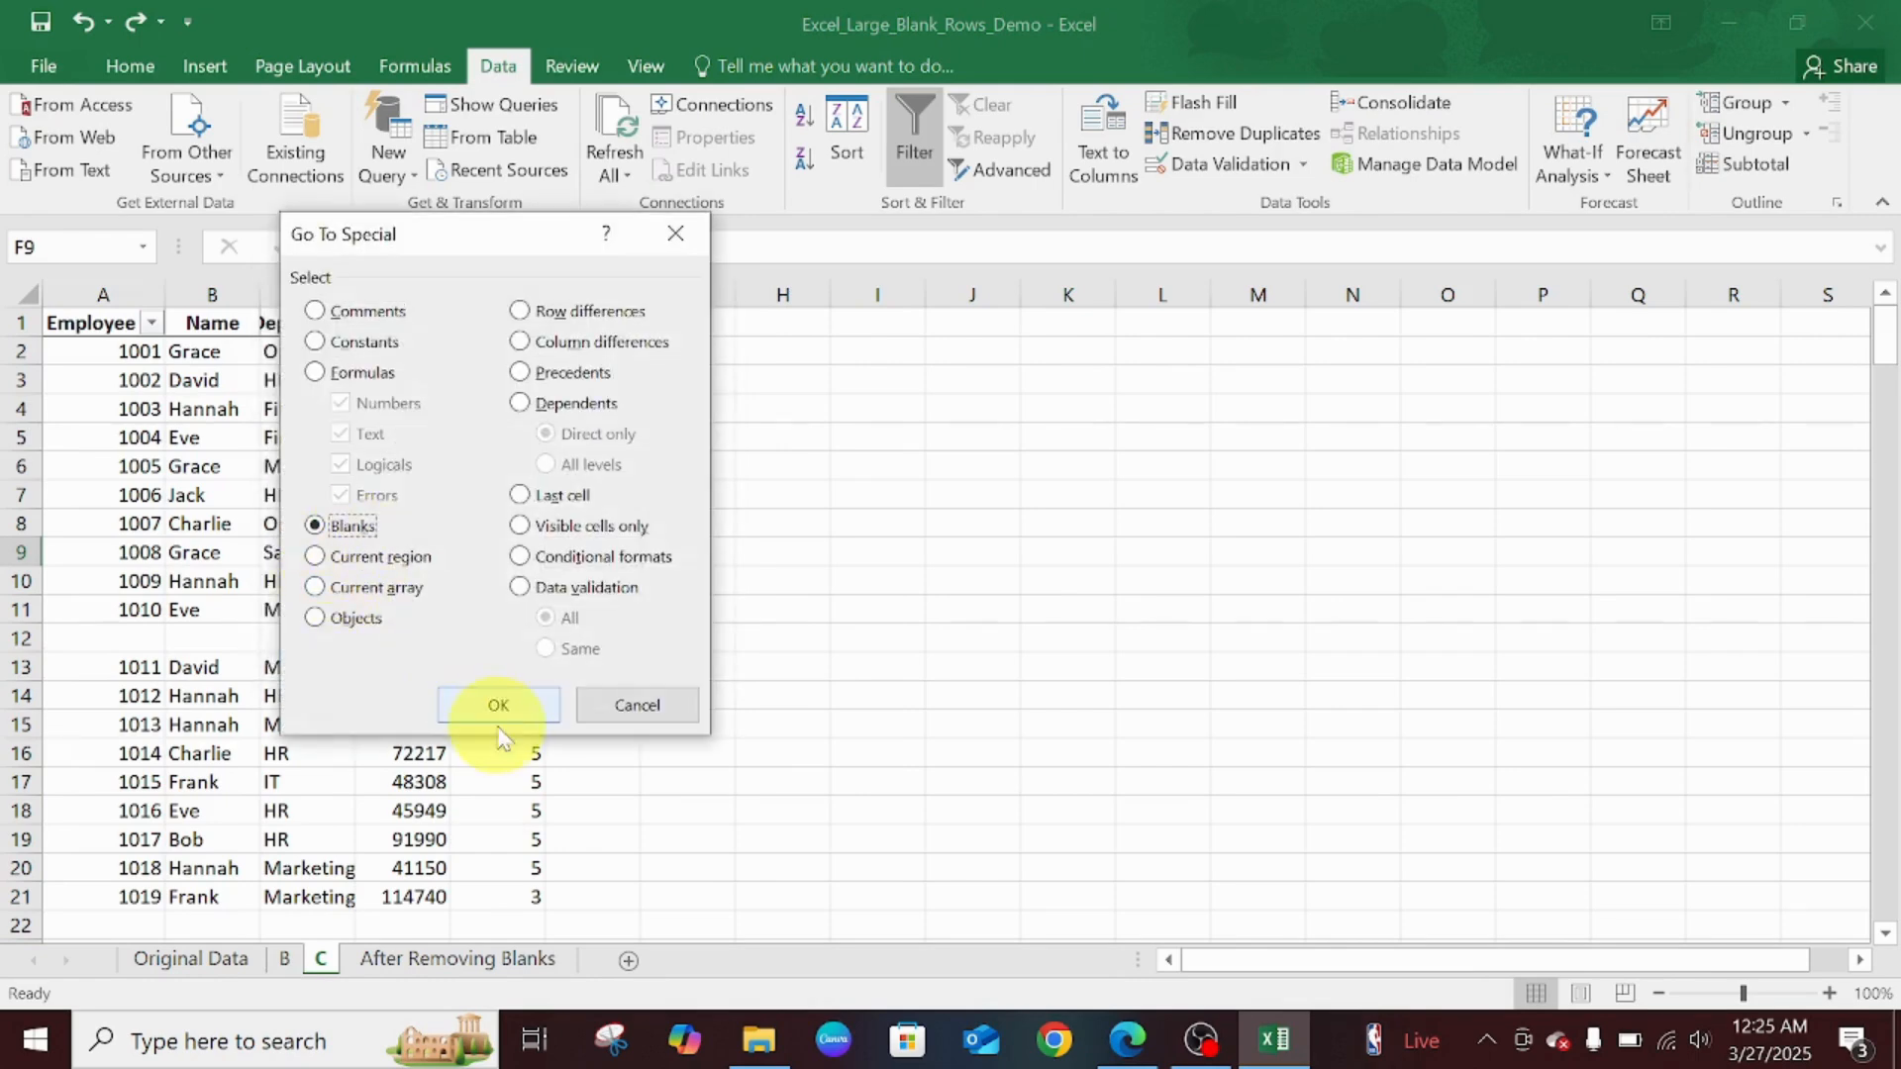
pyautogui.click(499, 706)
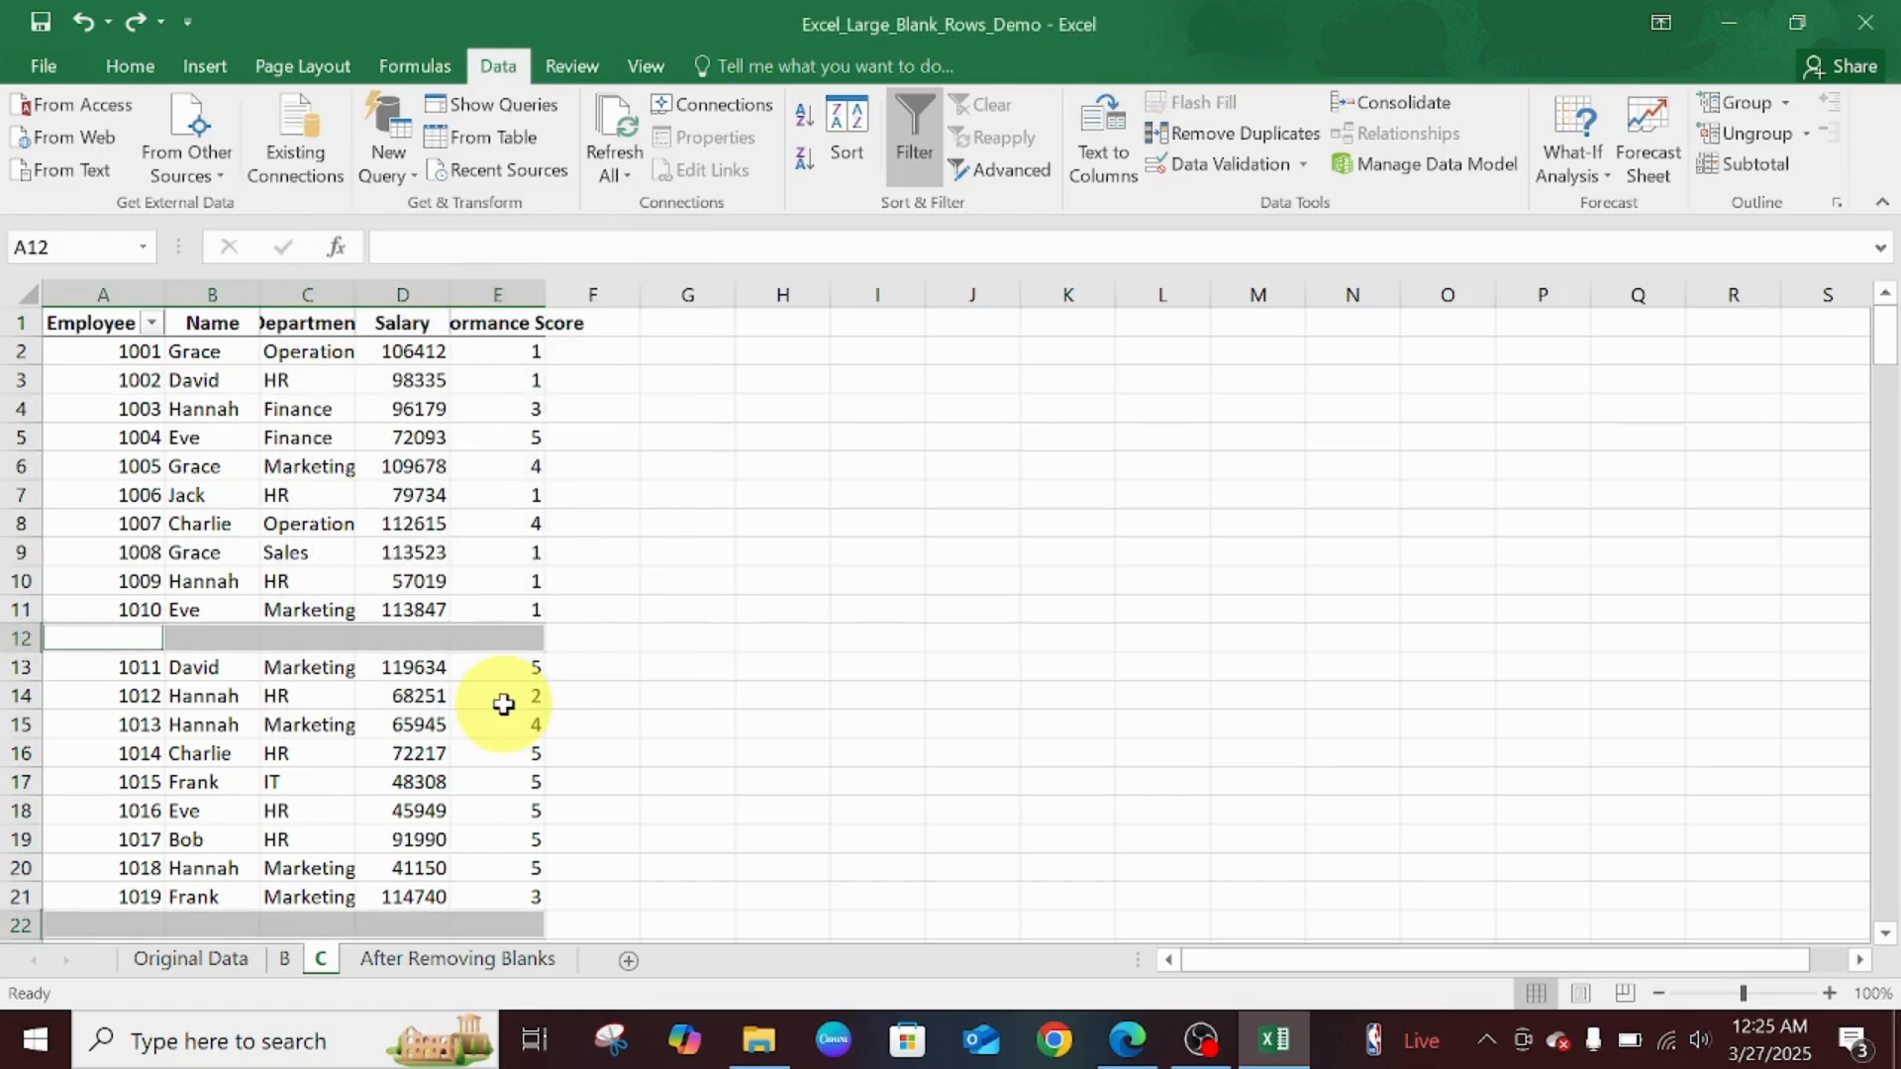
pyautogui.rightClick(493, 639)
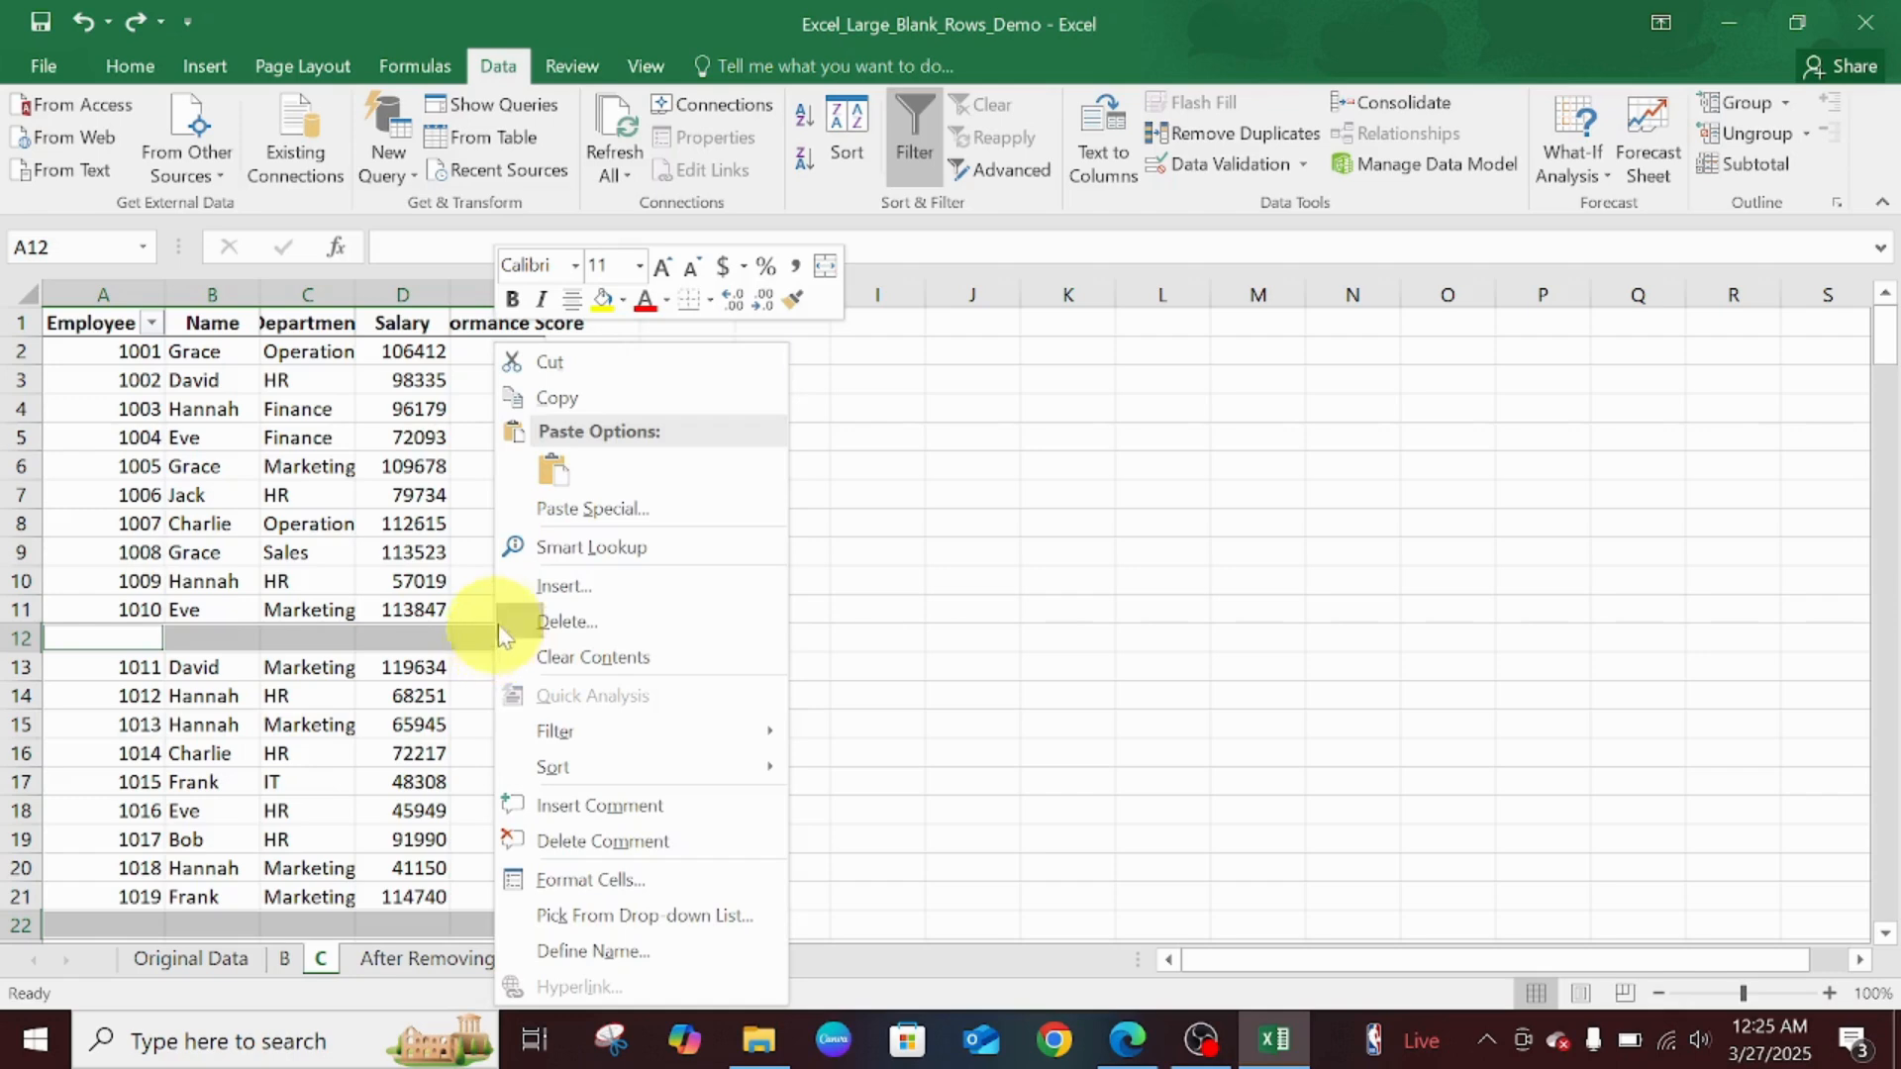
pyautogui.click(568, 621)
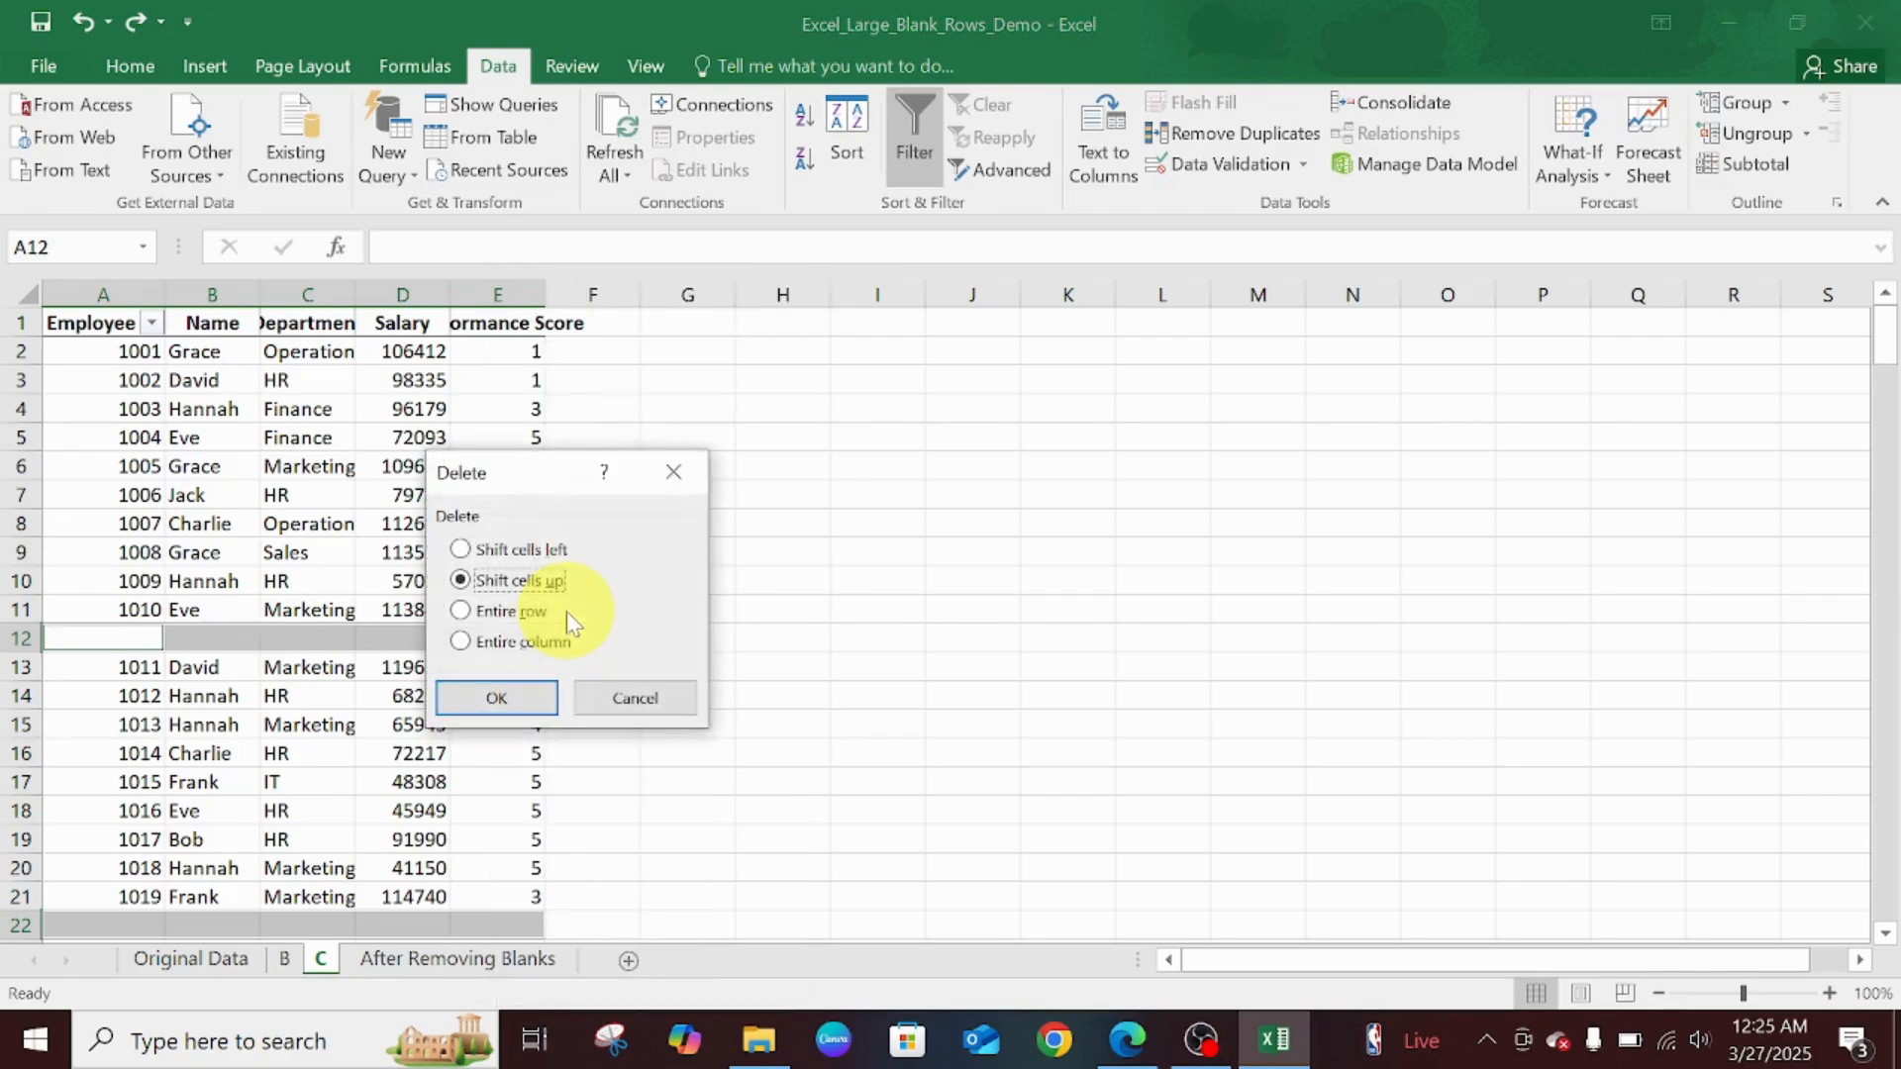
pyautogui.click(526, 614)
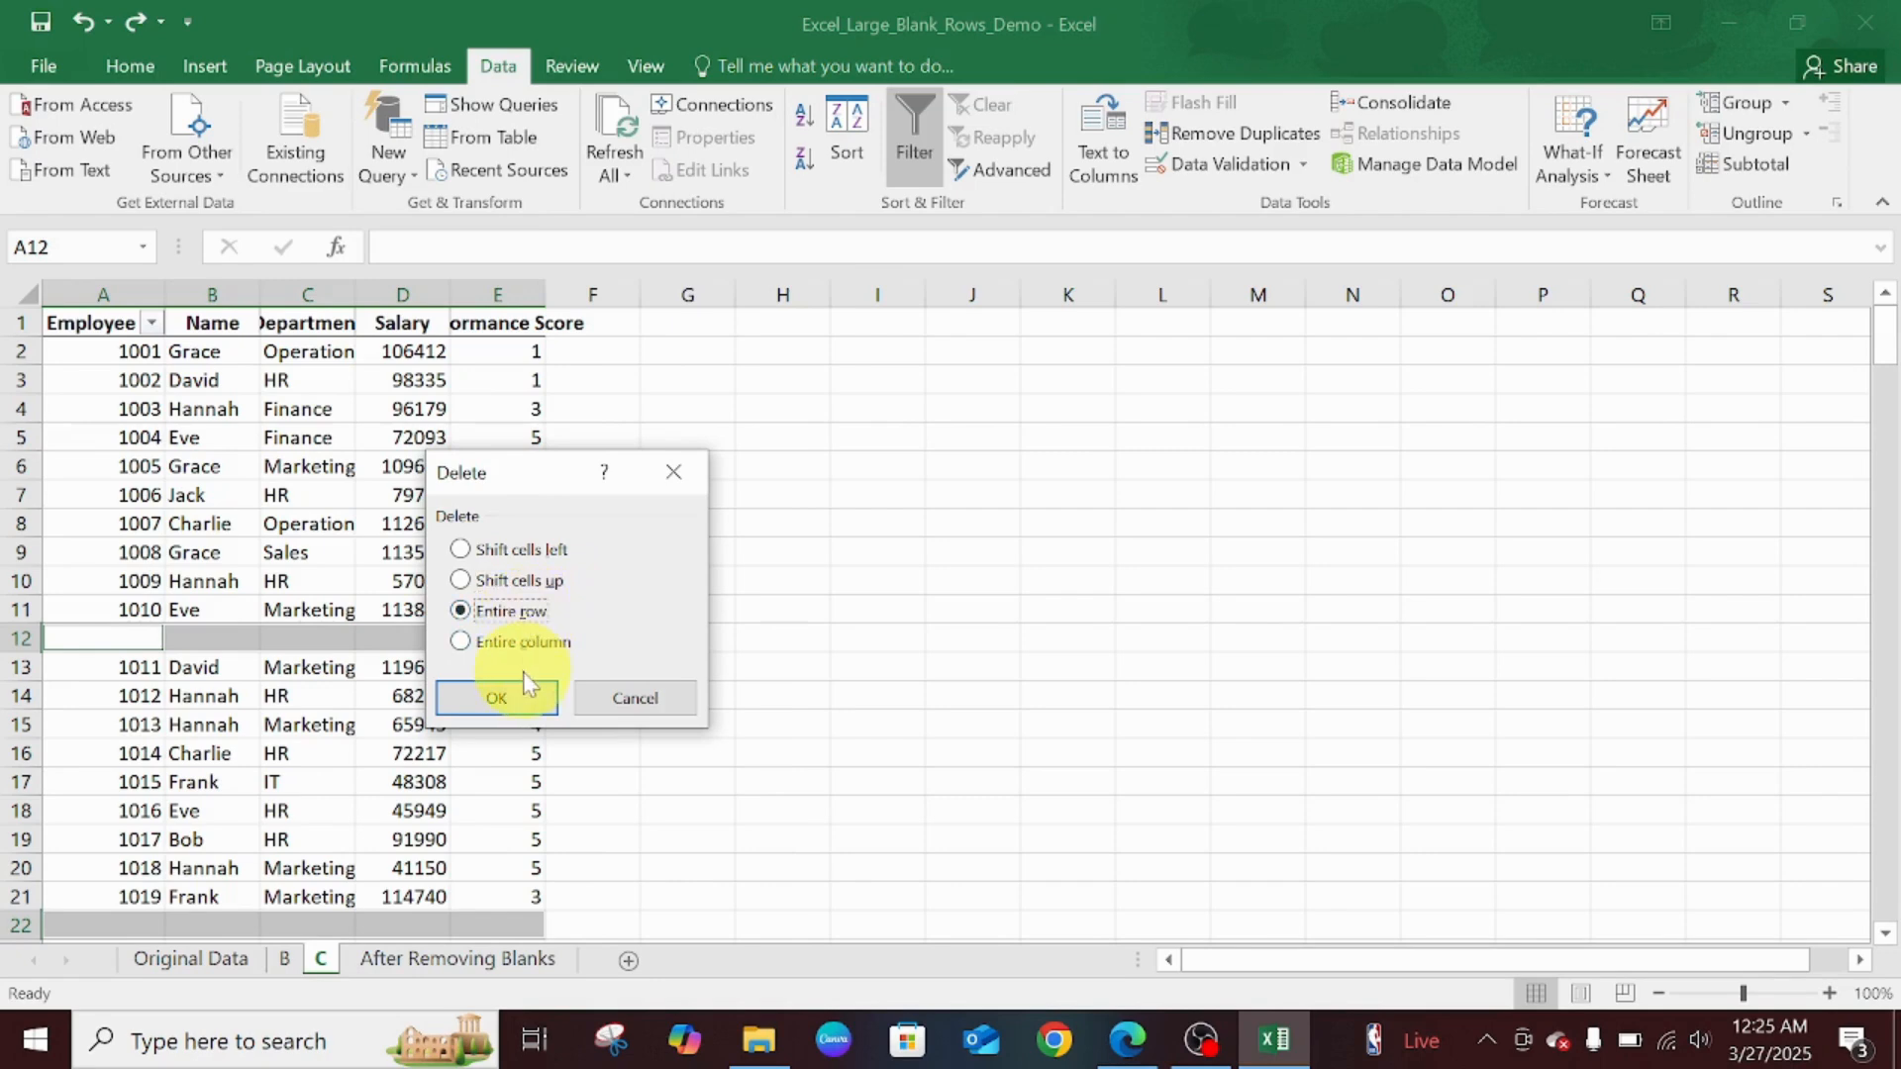
pyautogui.click(498, 697)
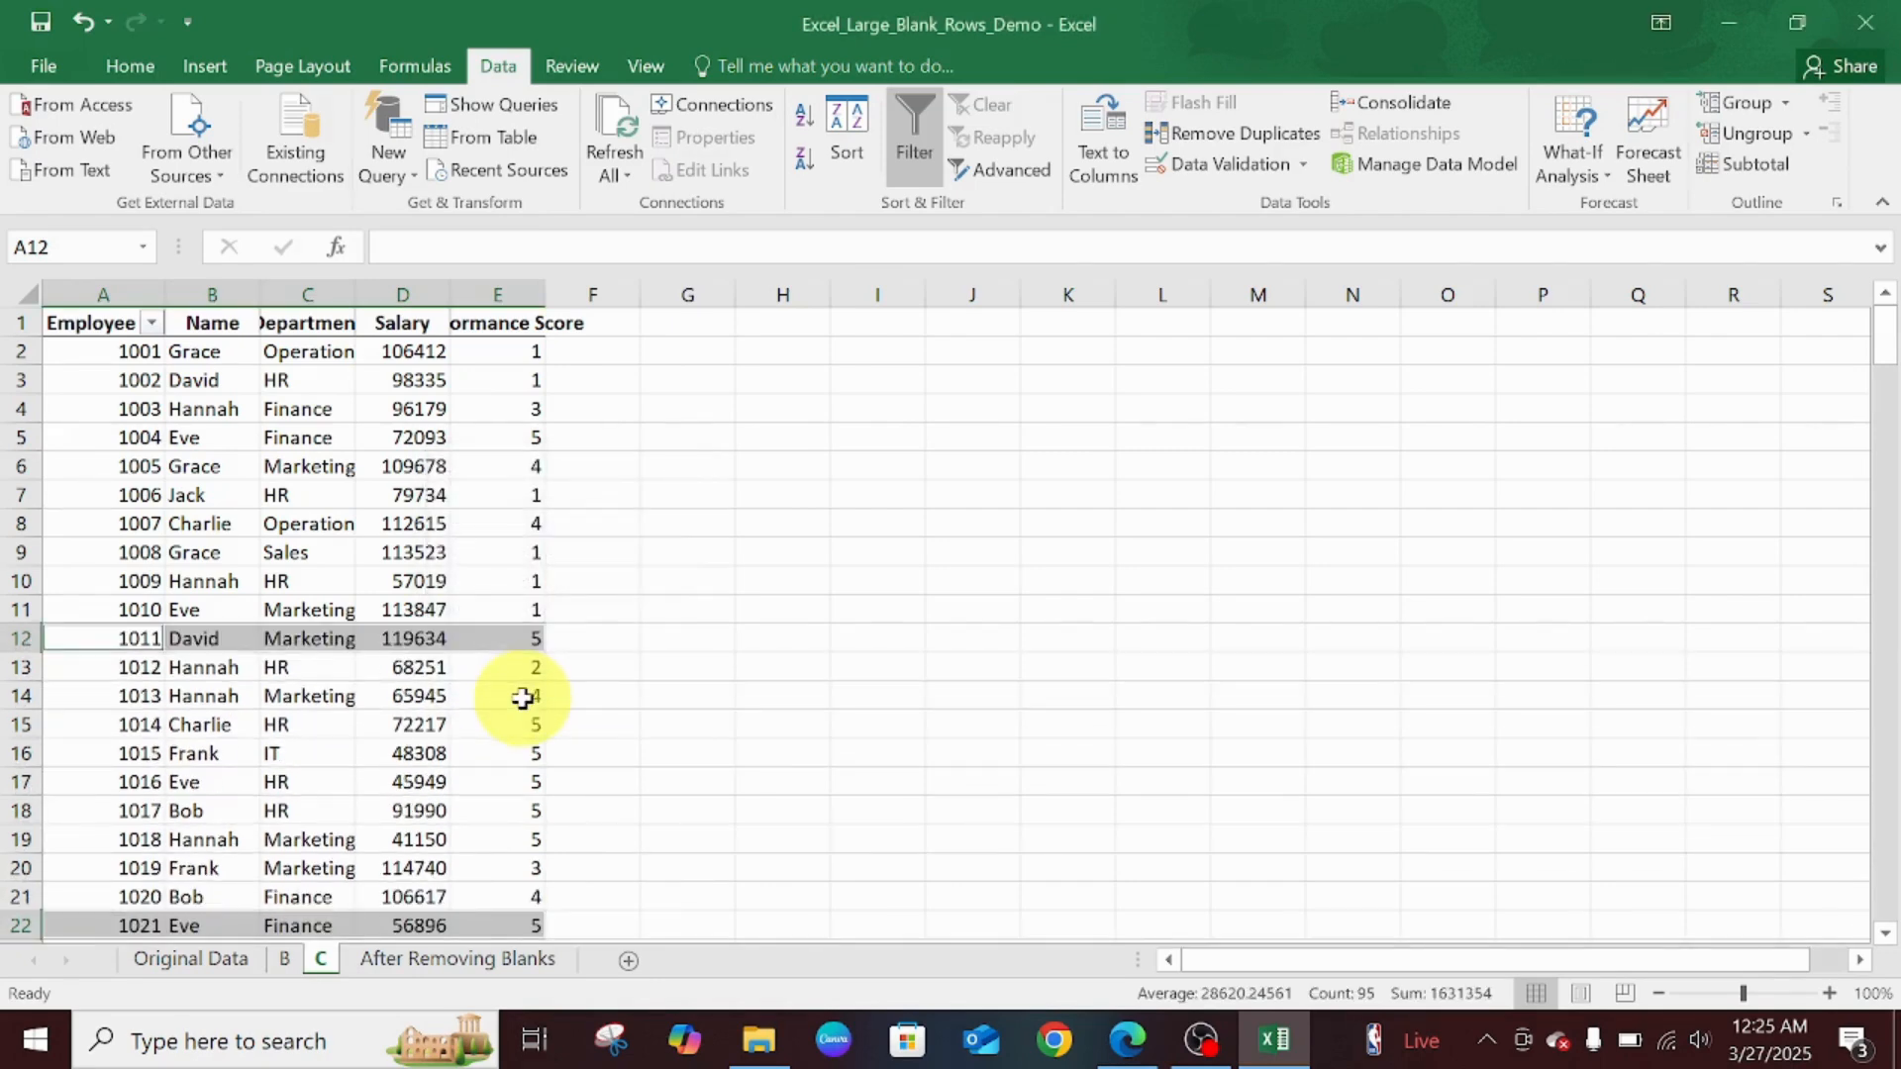
pyautogui.click(745, 600)
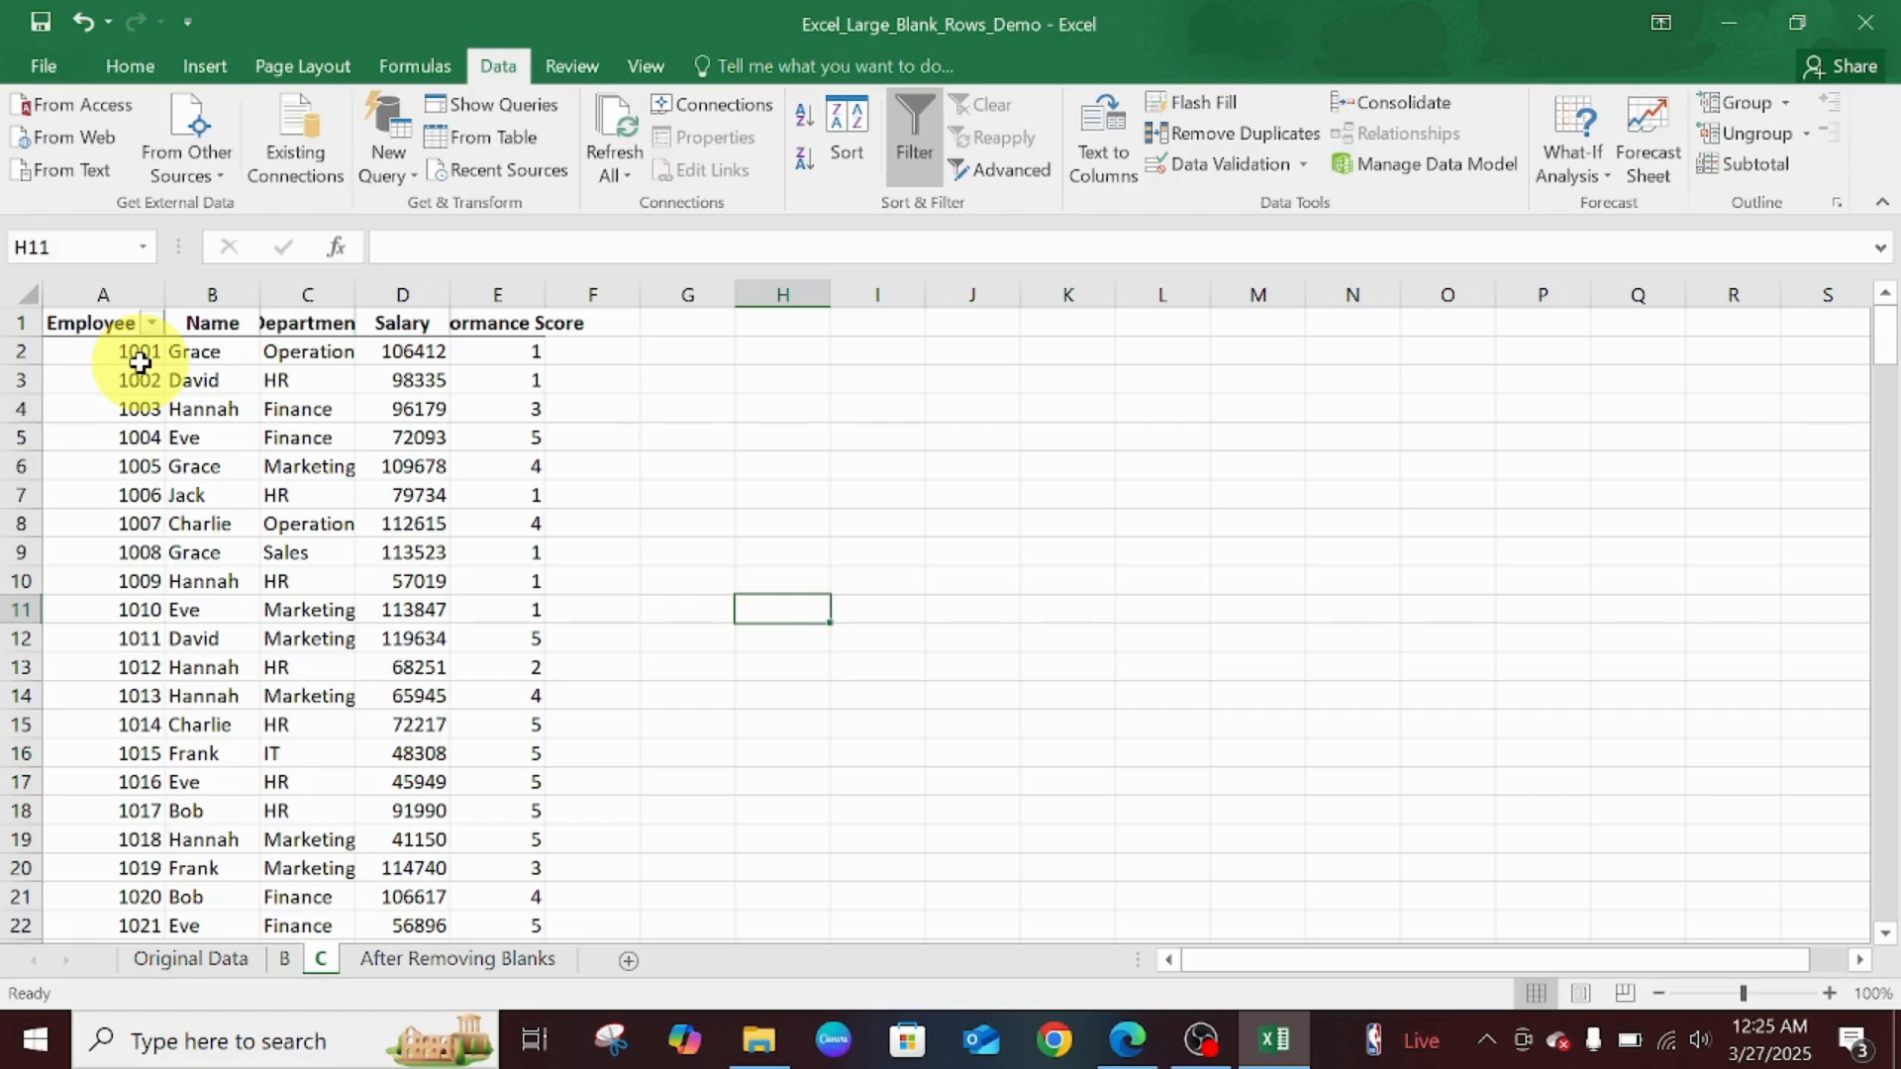
pyautogui.click(8, 352)
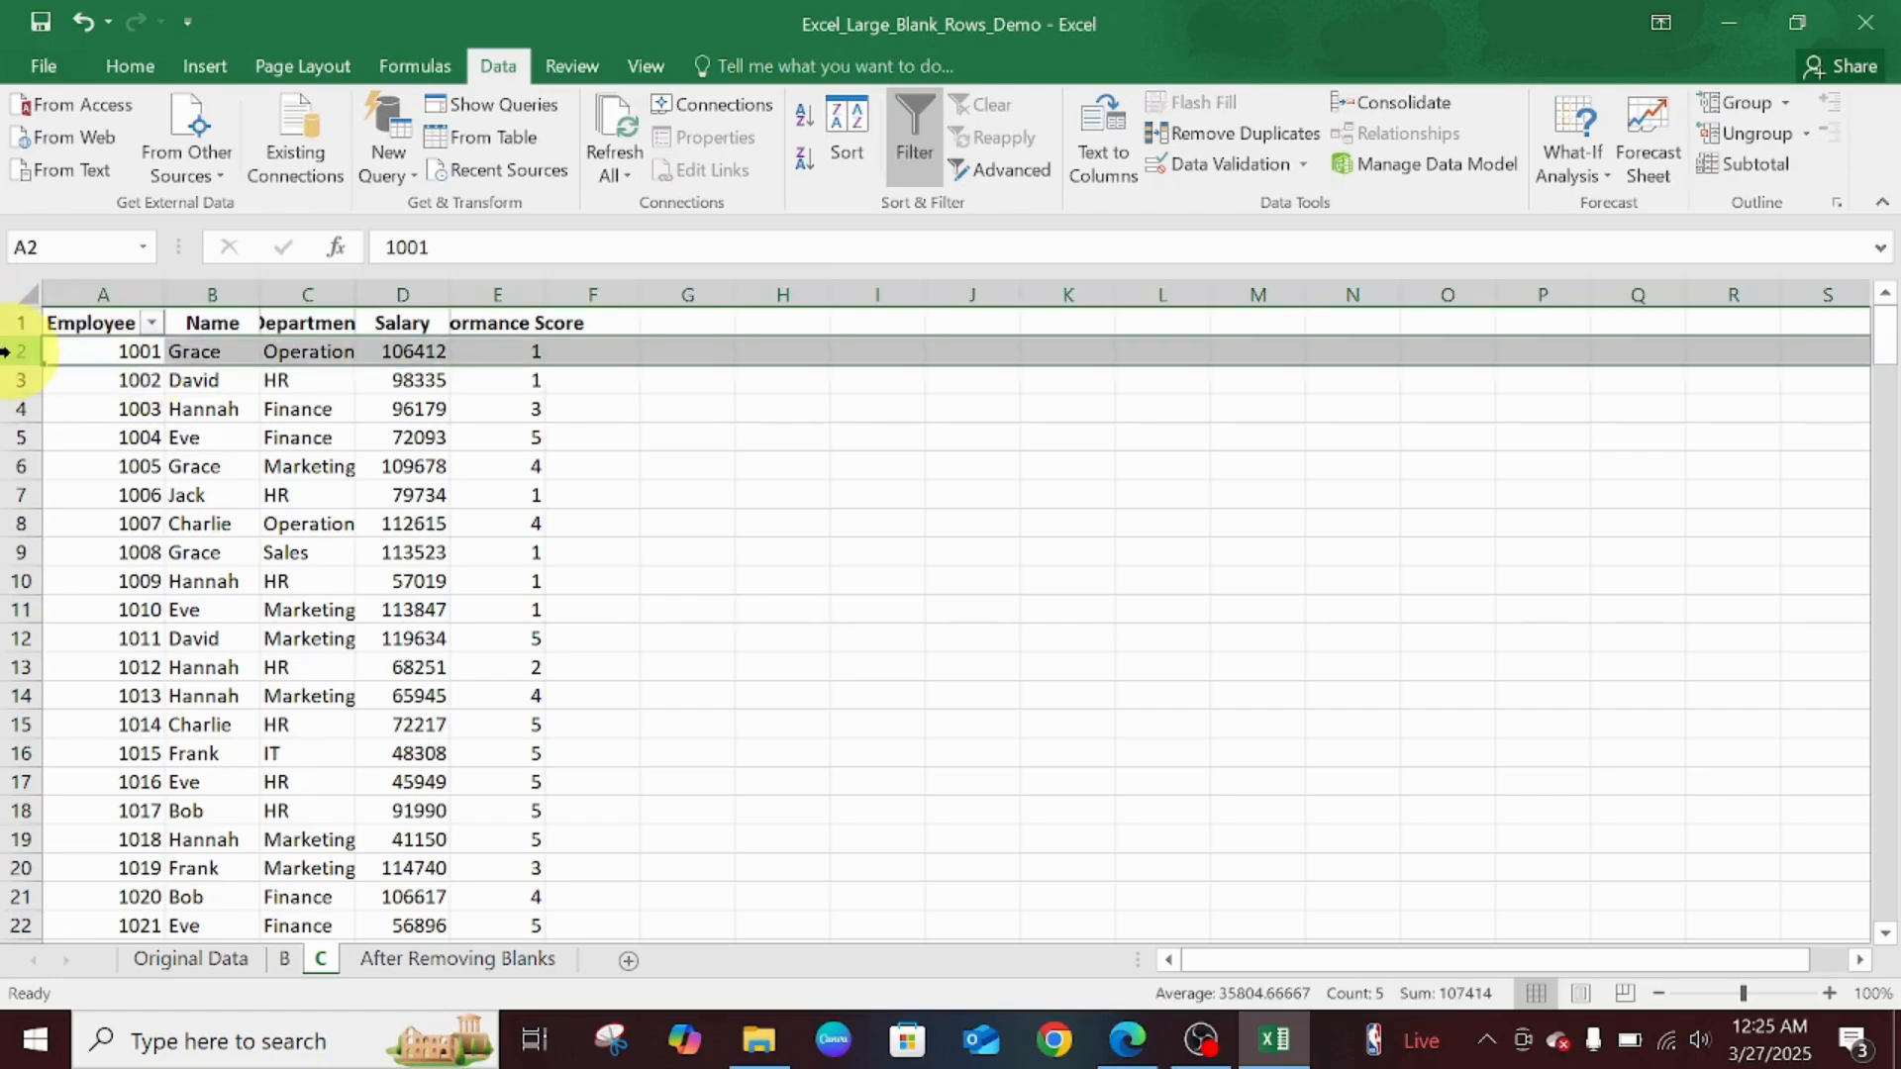
pyautogui.keyDown('ctrl'); pyautogui.click(8, 379); pyautogui.keyUp('ctrl')
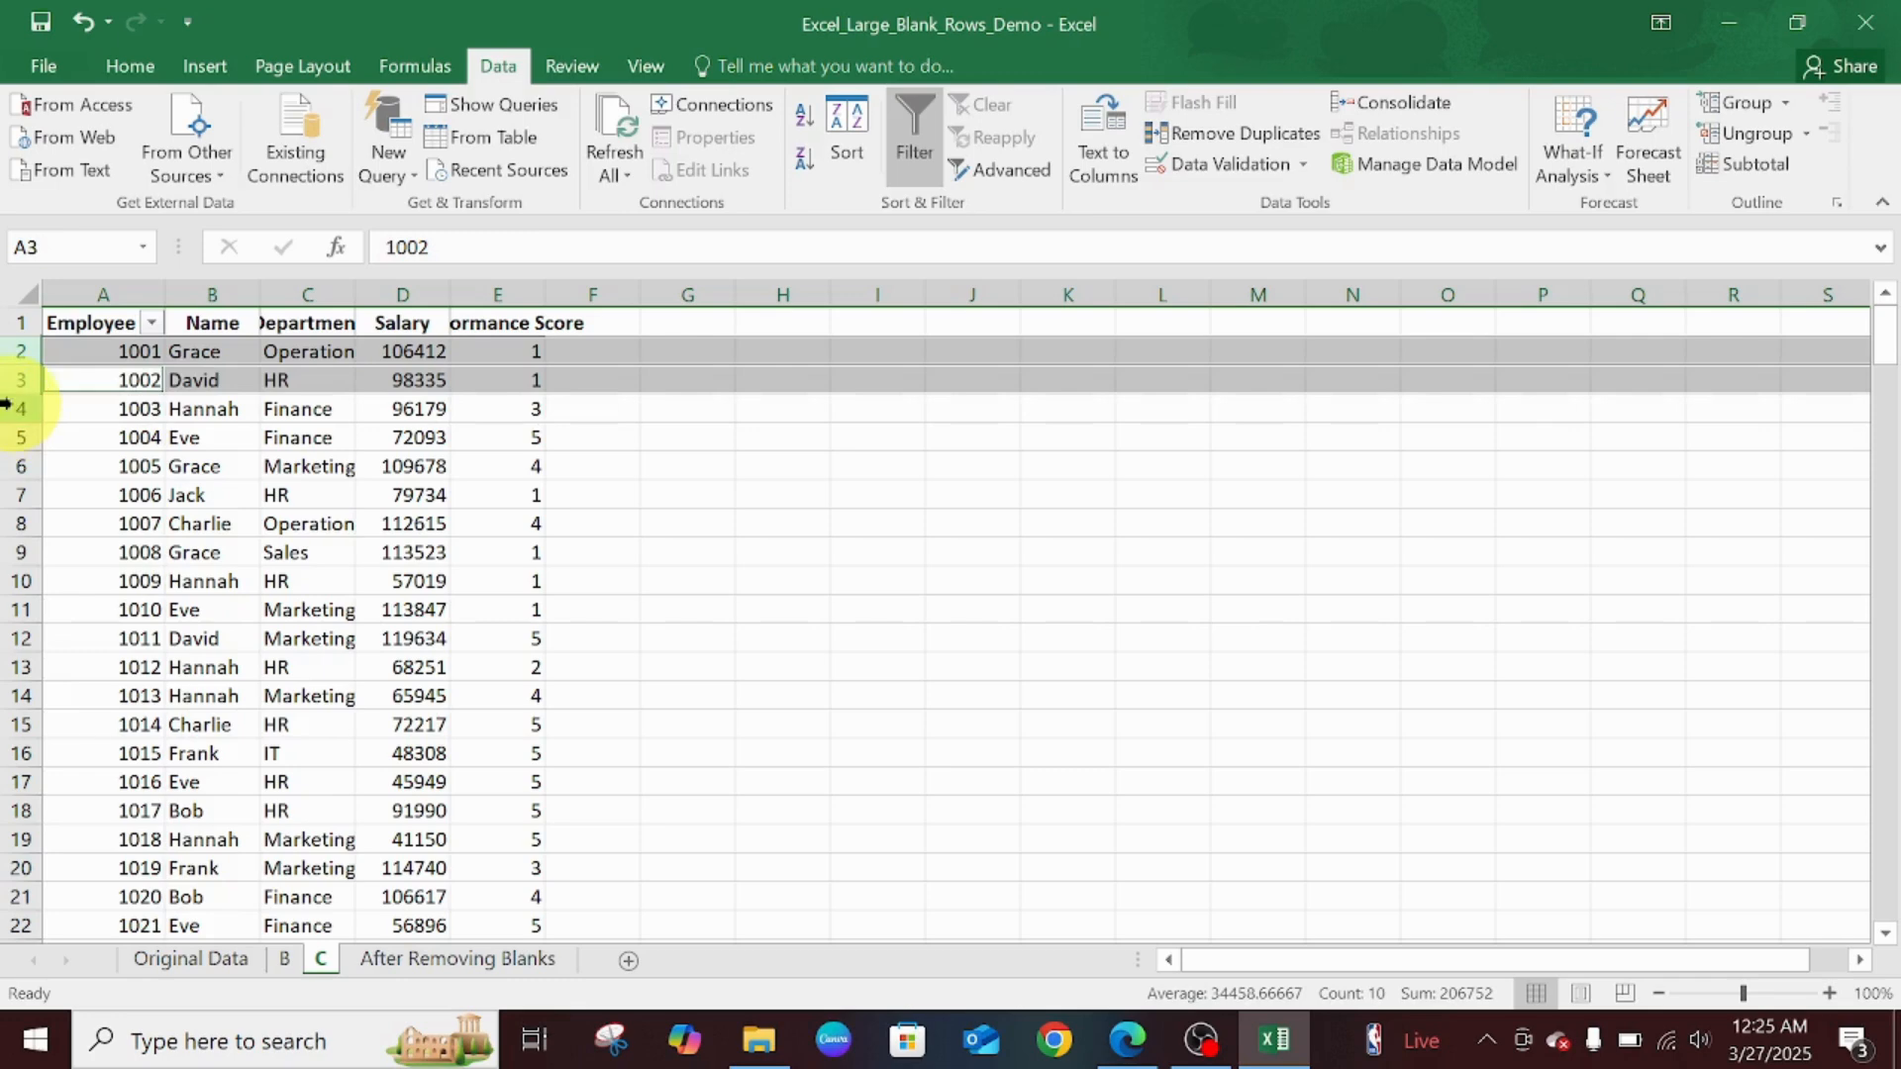
pyautogui.keyDown('ctrl'); pyautogui.click(12, 409); pyautogui.keyUp('ctrl')
pyautogui.keyDown('ctrl'); pyautogui.click(8, 436); pyautogui.keyUp('ctrl')
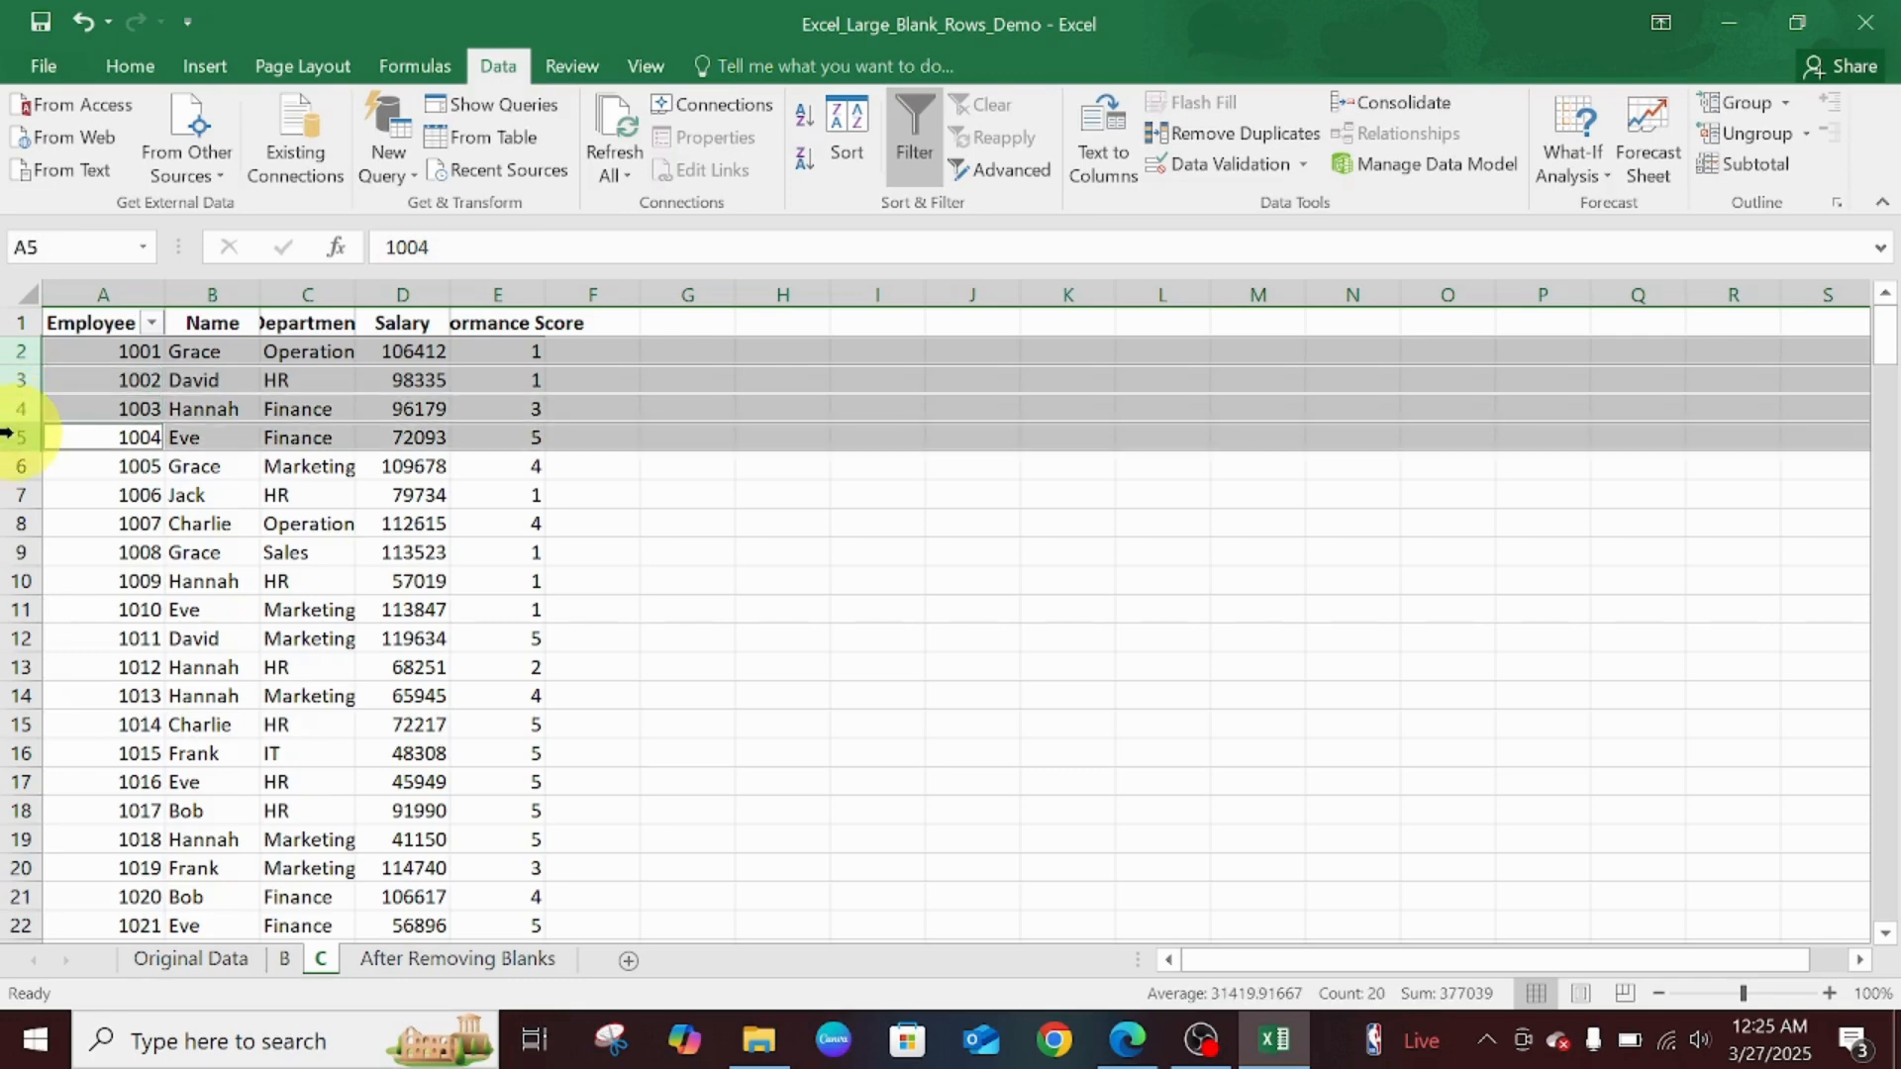
pyautogui.keyDown('ctrl'); pyautogui.click(12, 463); pyautogui.keyUp('ctrl')
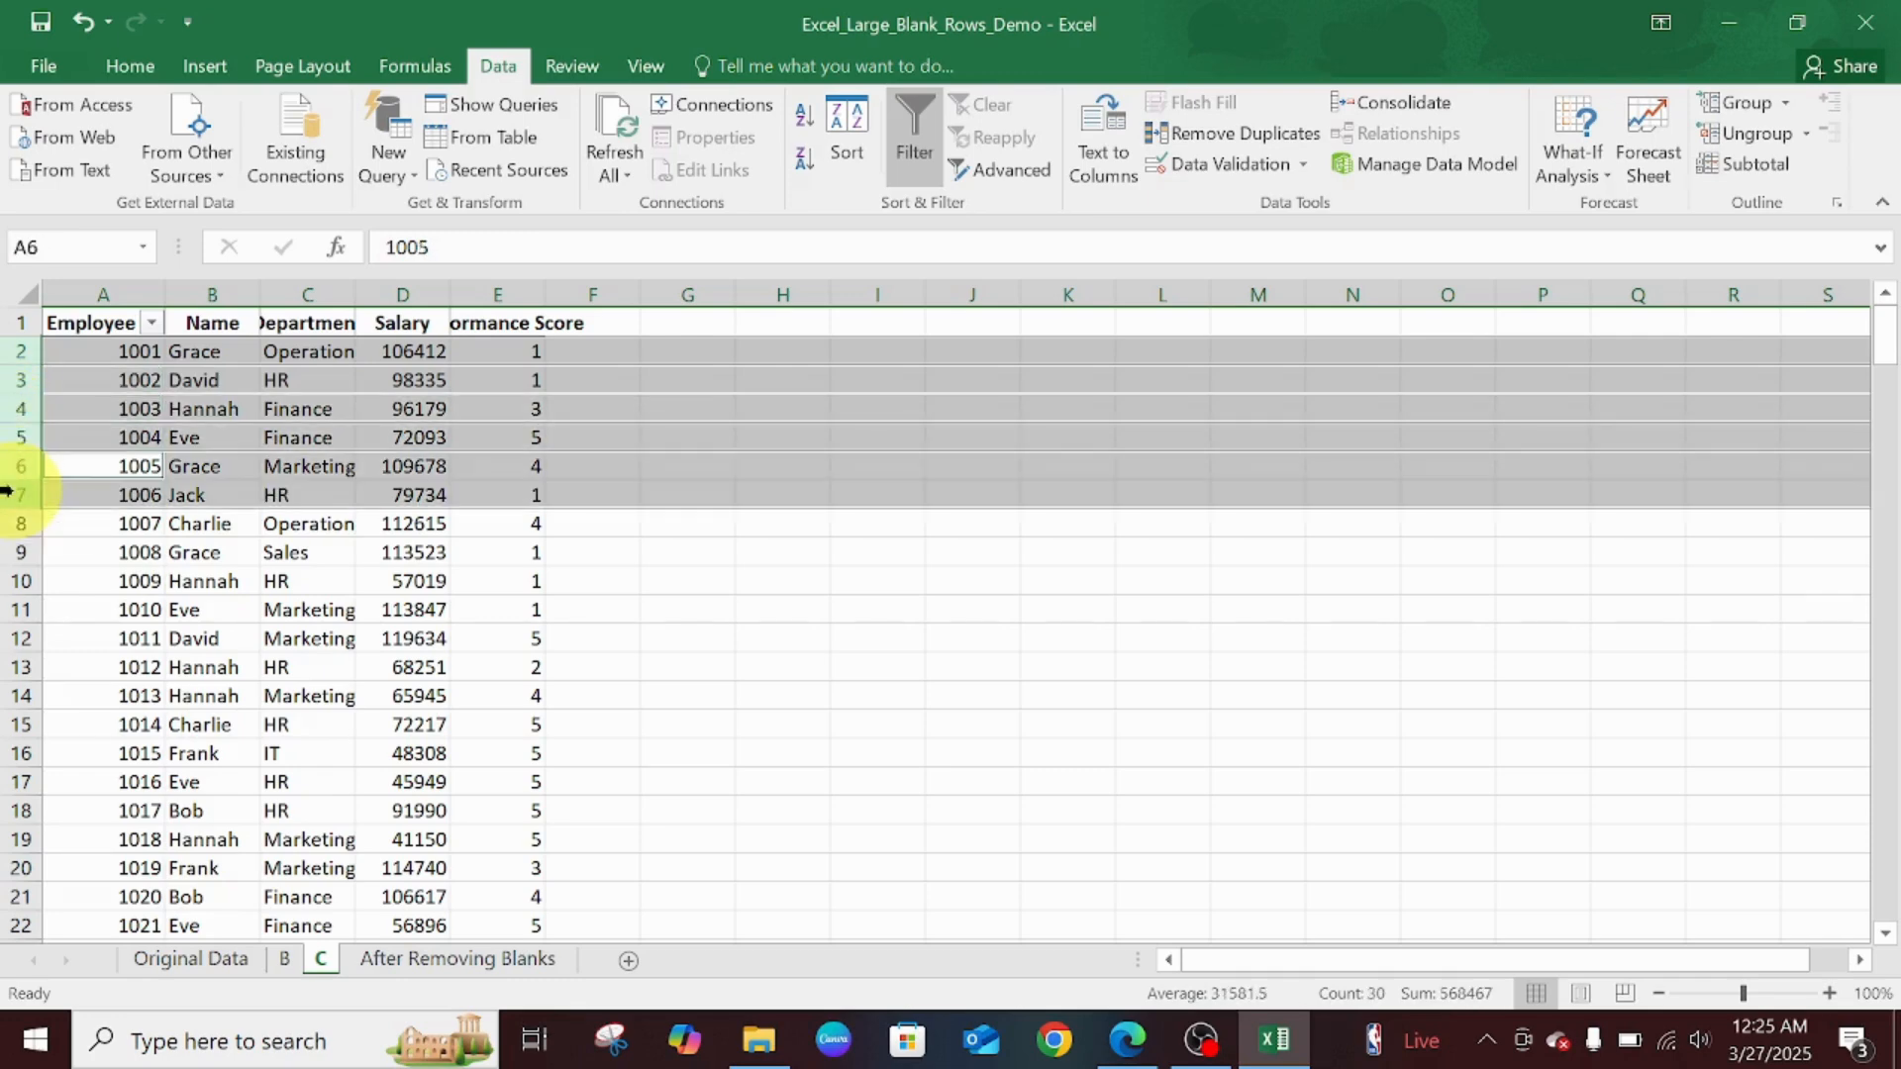
pyautogui.keyDown('ctrl'); pyautogui.click(8, 492); pyautogui.keyUp('ctrl')
pyautogui.rightClick(8, 492)
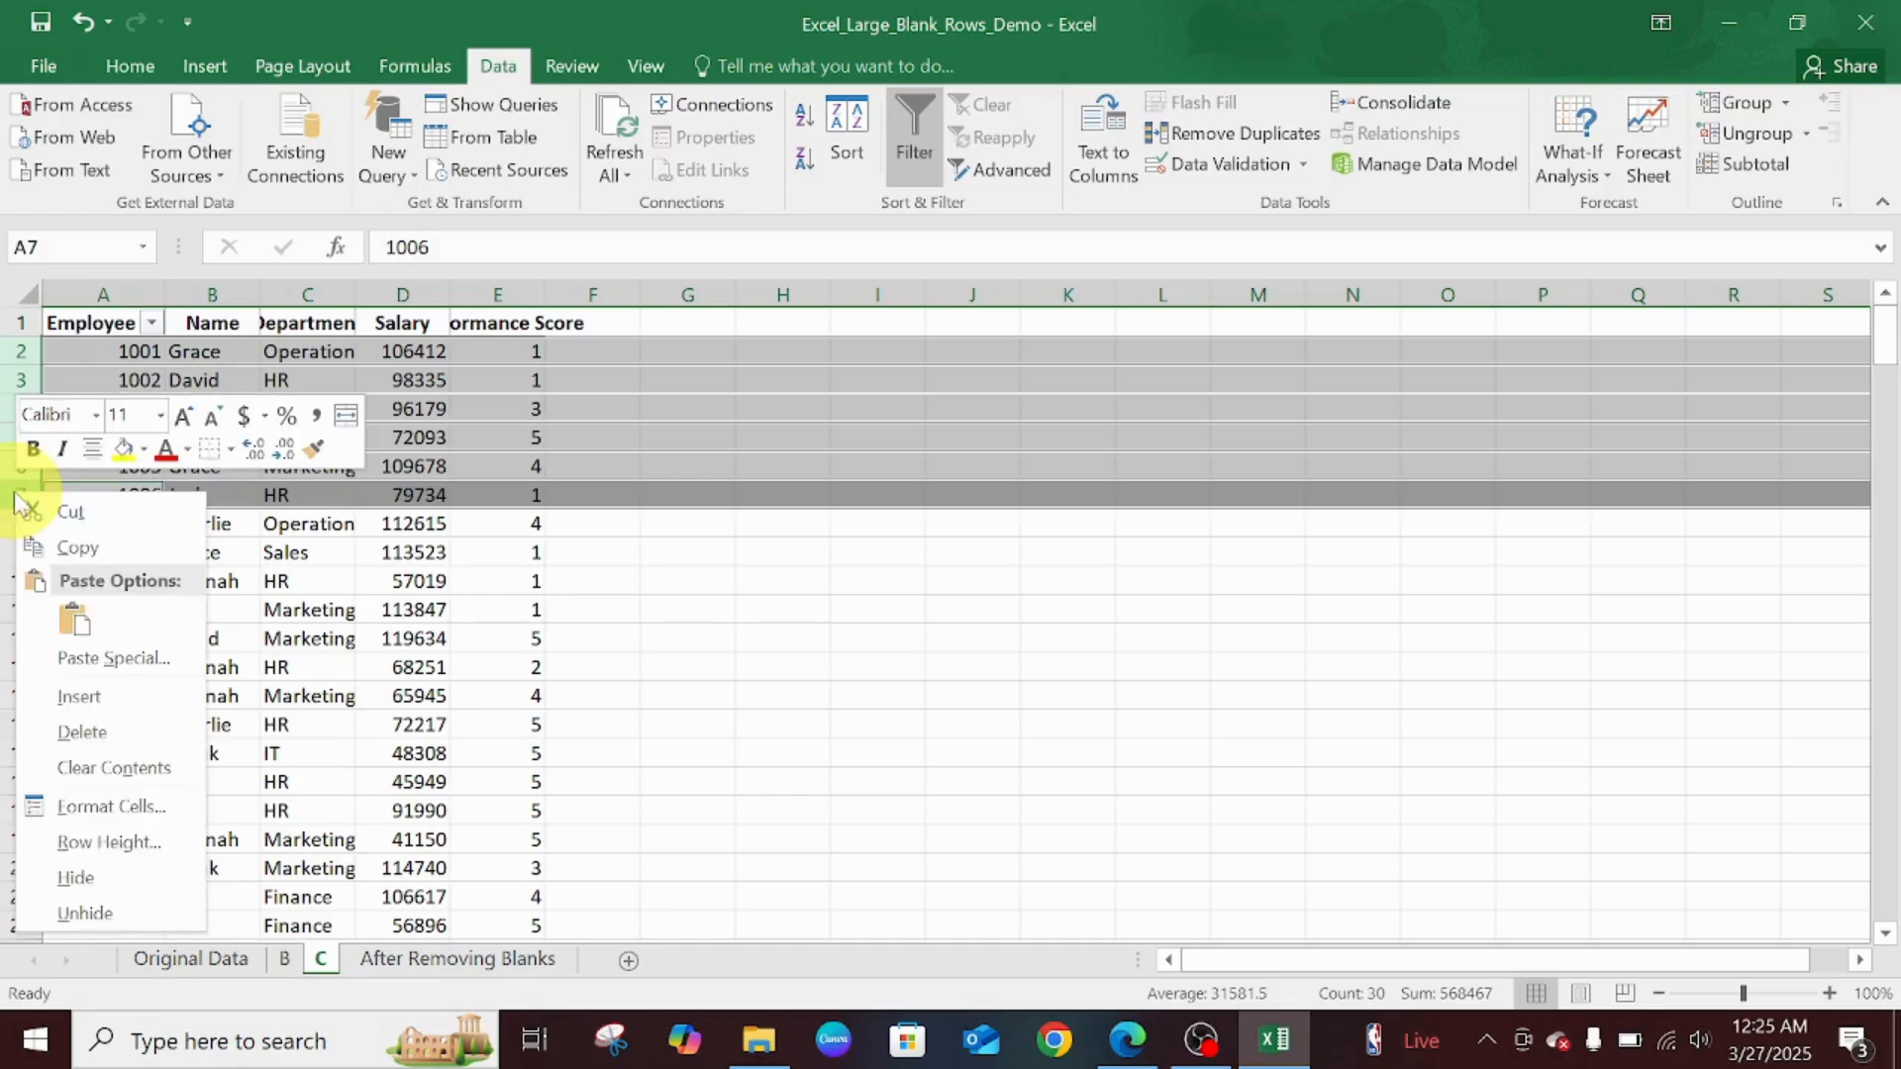
pyautogui.click(102, 693)
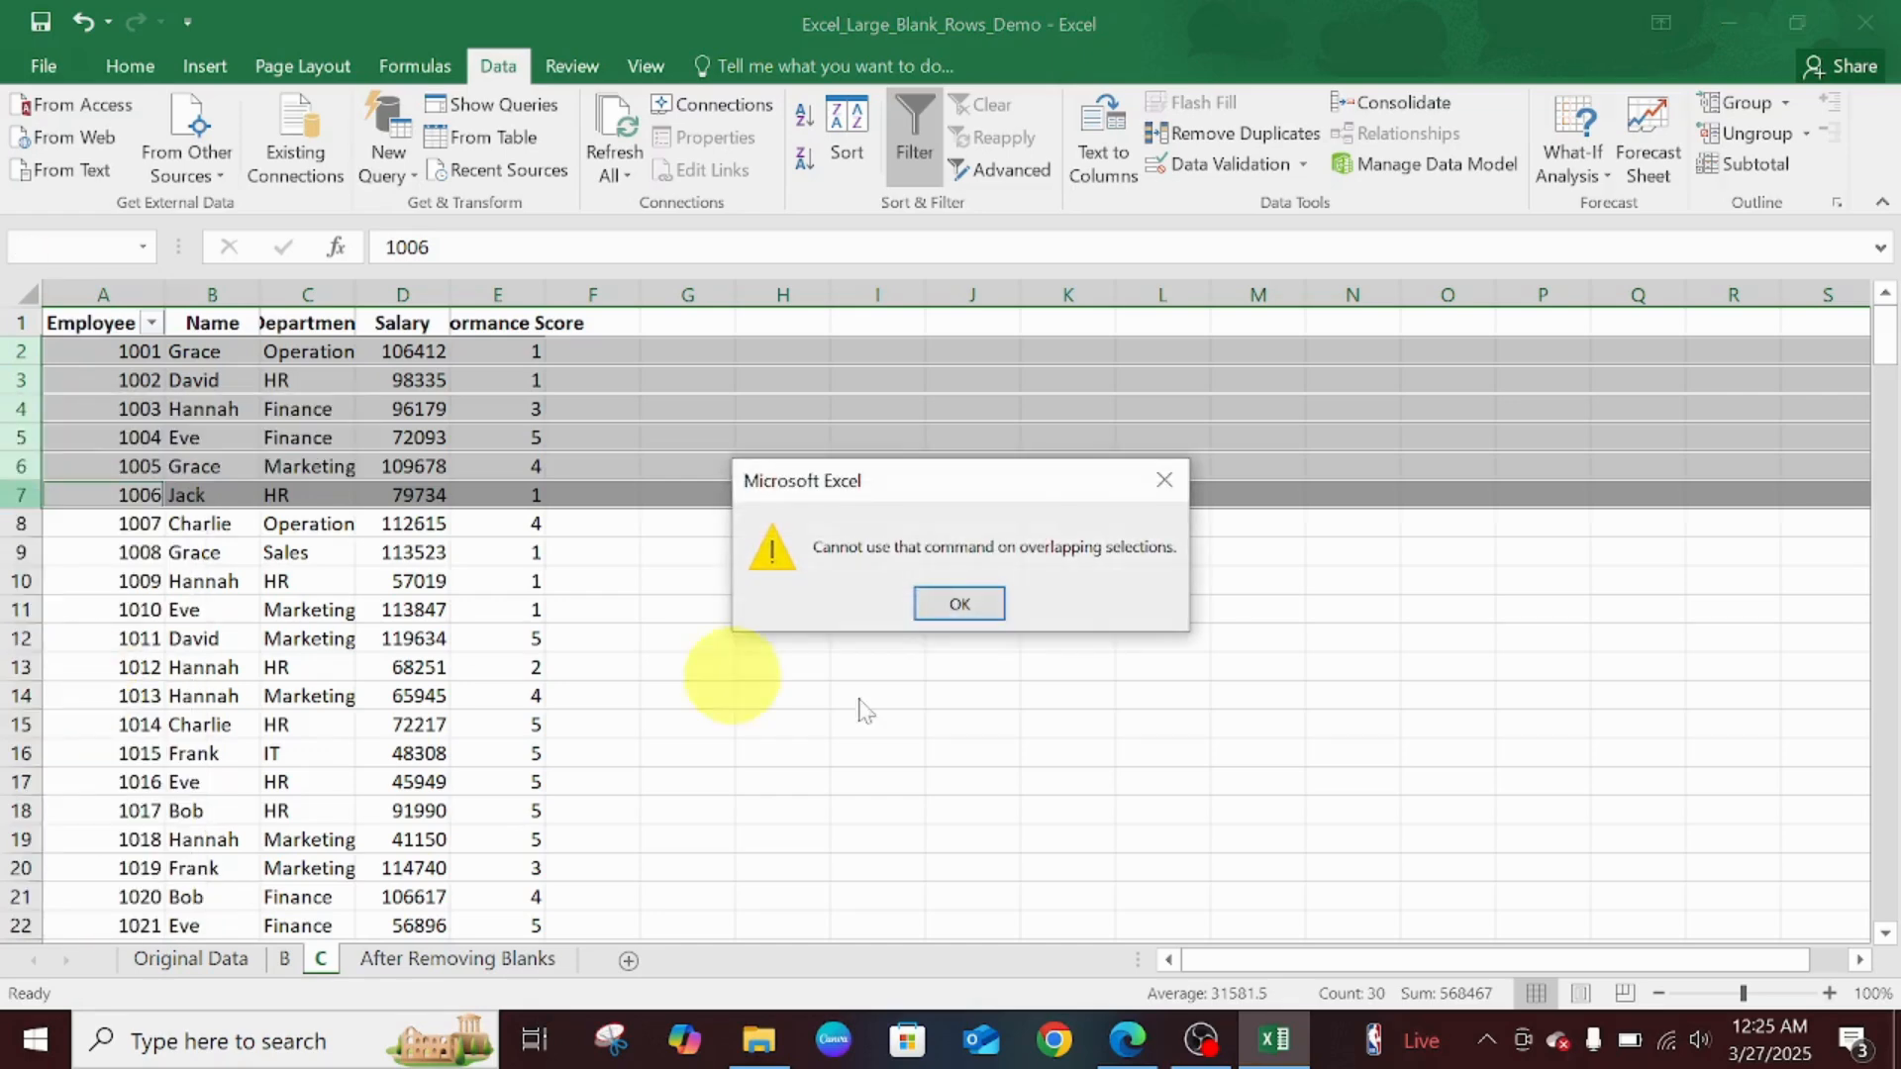
pyautogui.click(1164, 480)
pyautogui.click(672, 535)
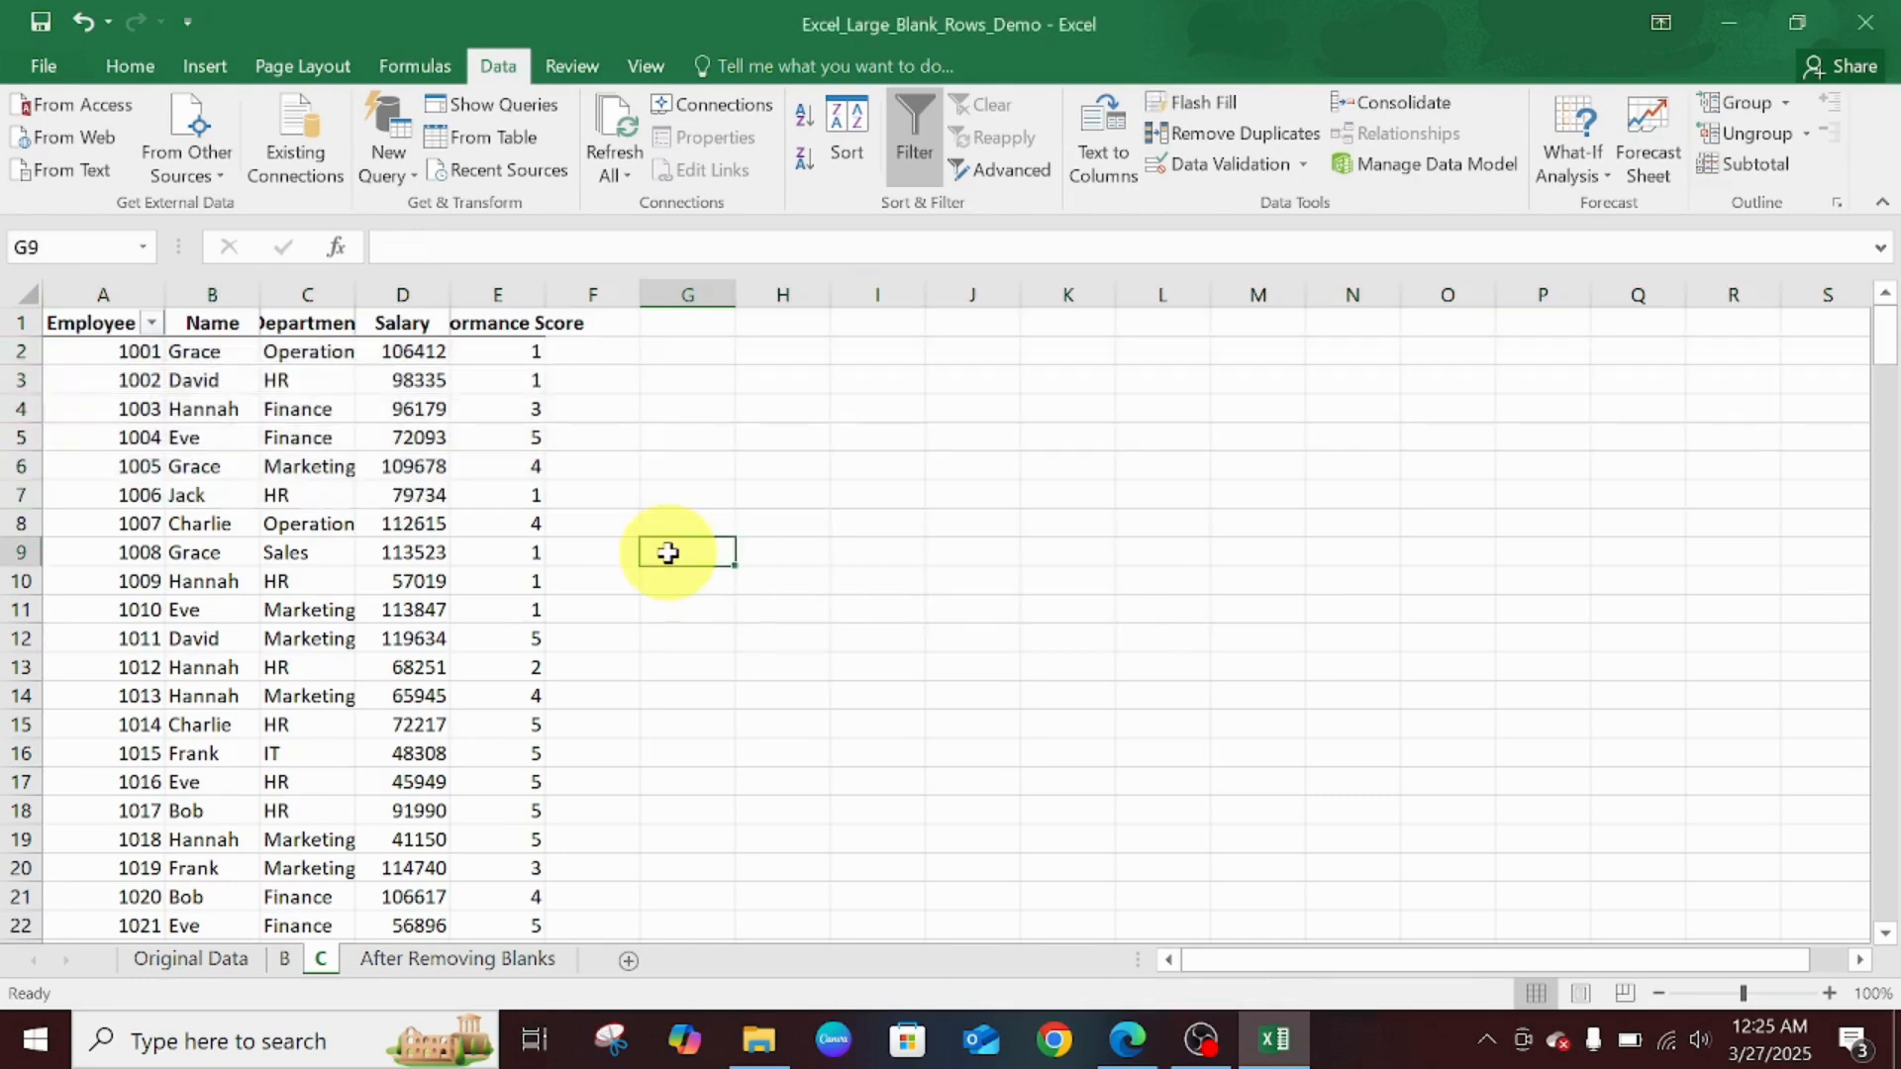
# - Select rows 2 to 8 (records 1001–1007) together and insert a blank row above each
pyautogui.click(8, 349)
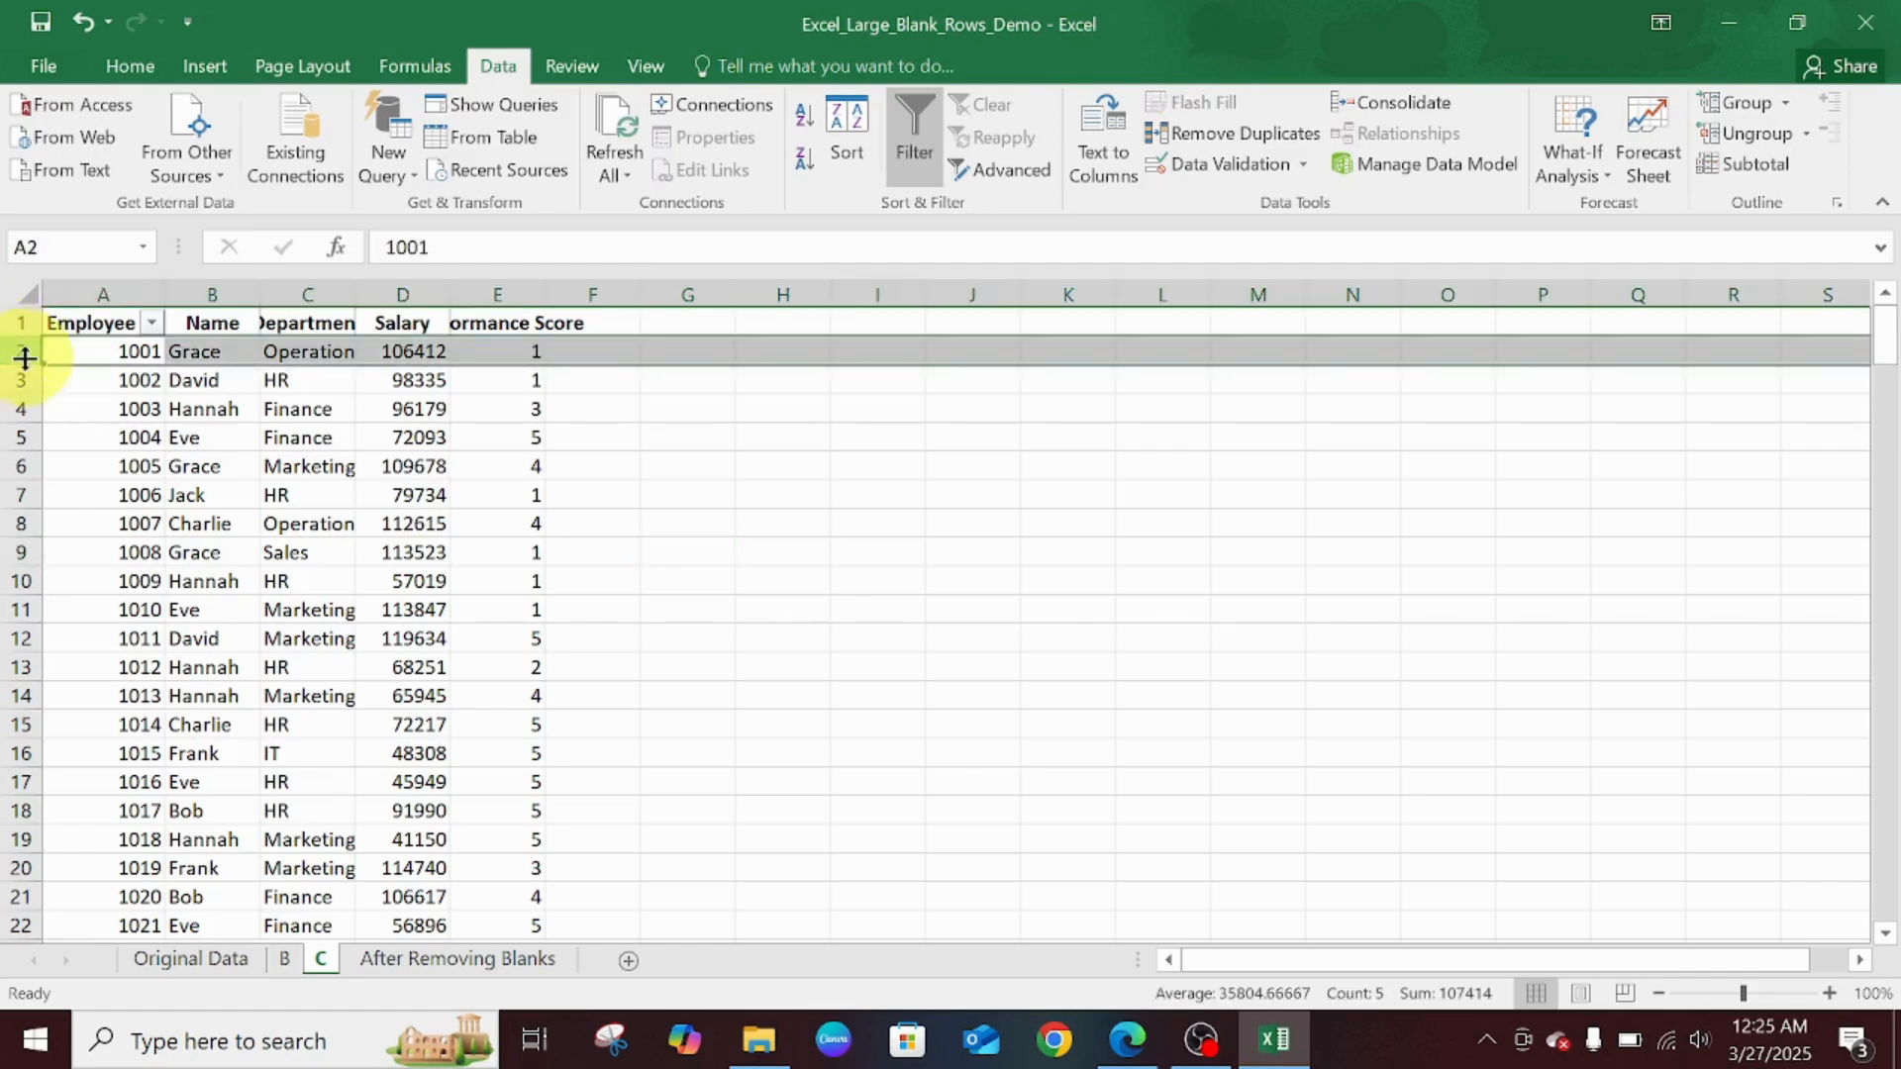
pyautogui.keyDown('ctrl'); pyautogui.click(12, 380); pyautogui.keyUp('ctrl')
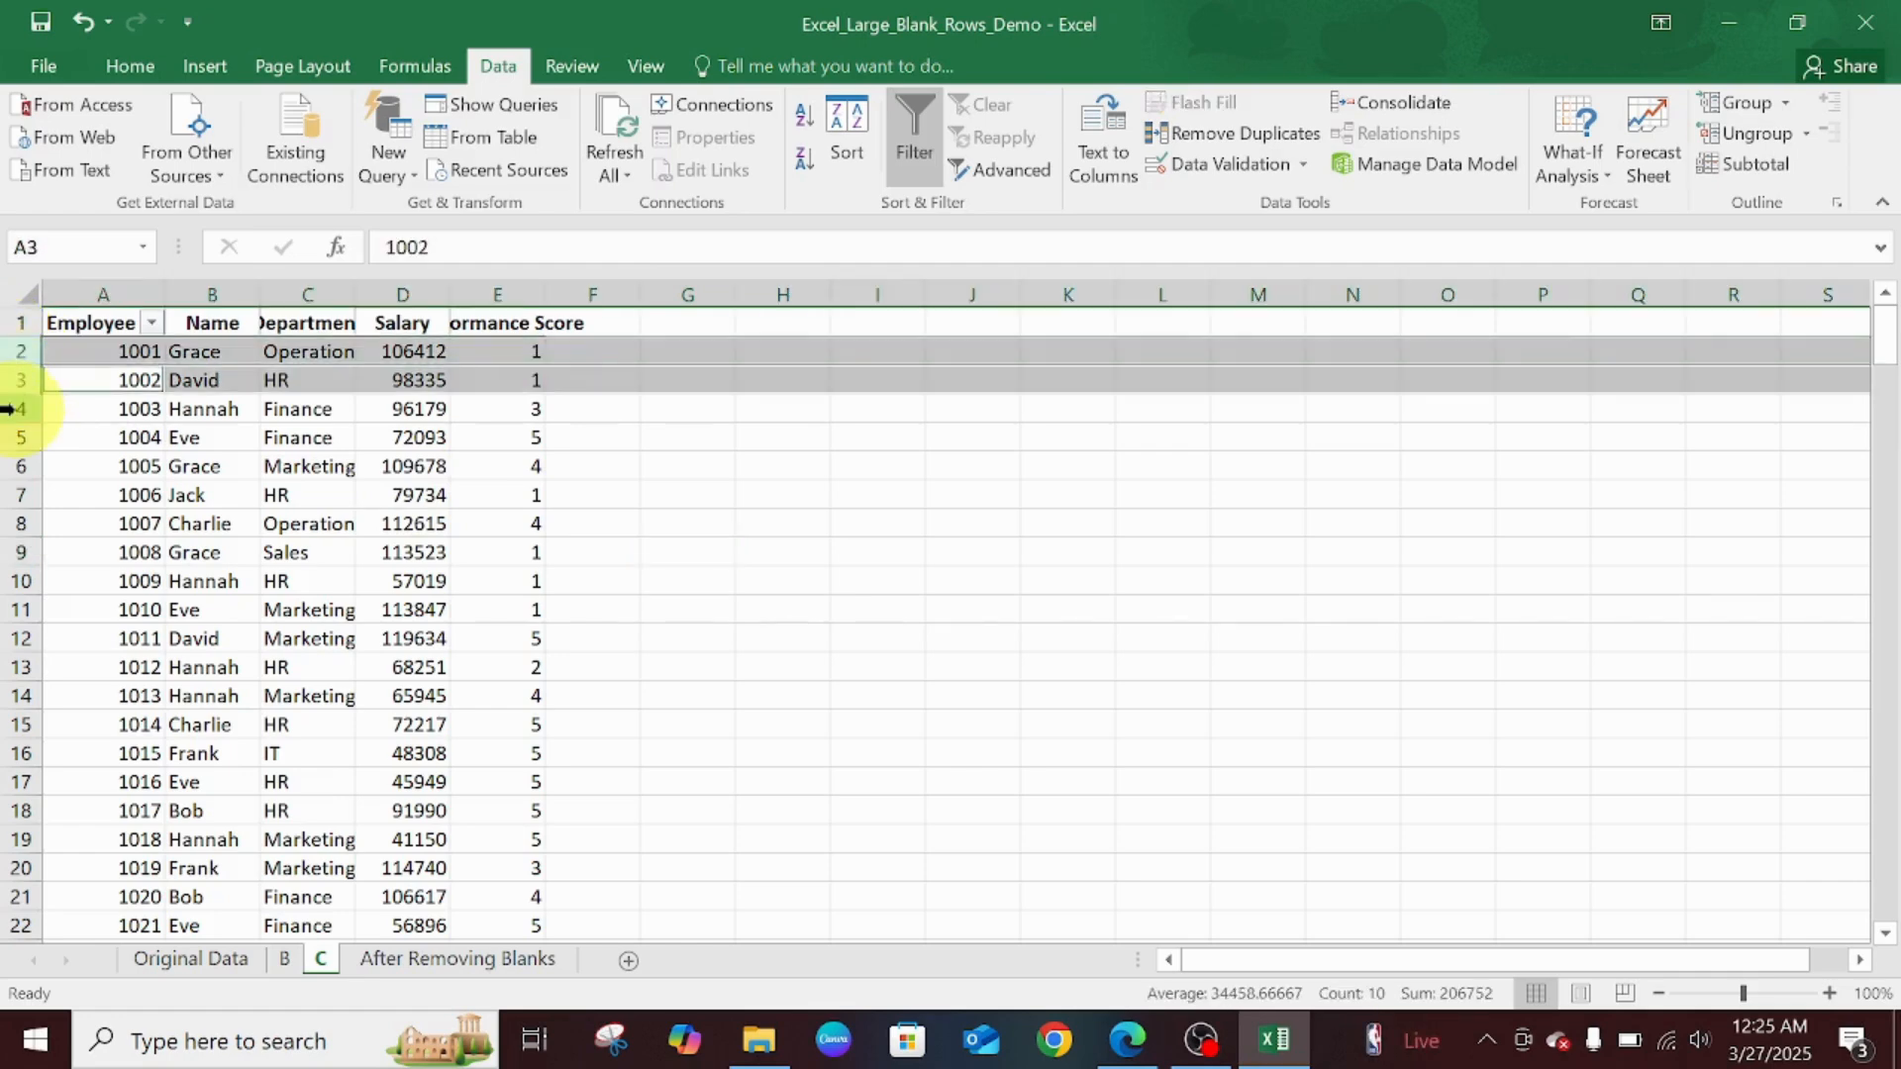
pyautogui.keyDown('ctrl'); pyautogui.click(8, 409); pyautogui.keyUp('ctrl')
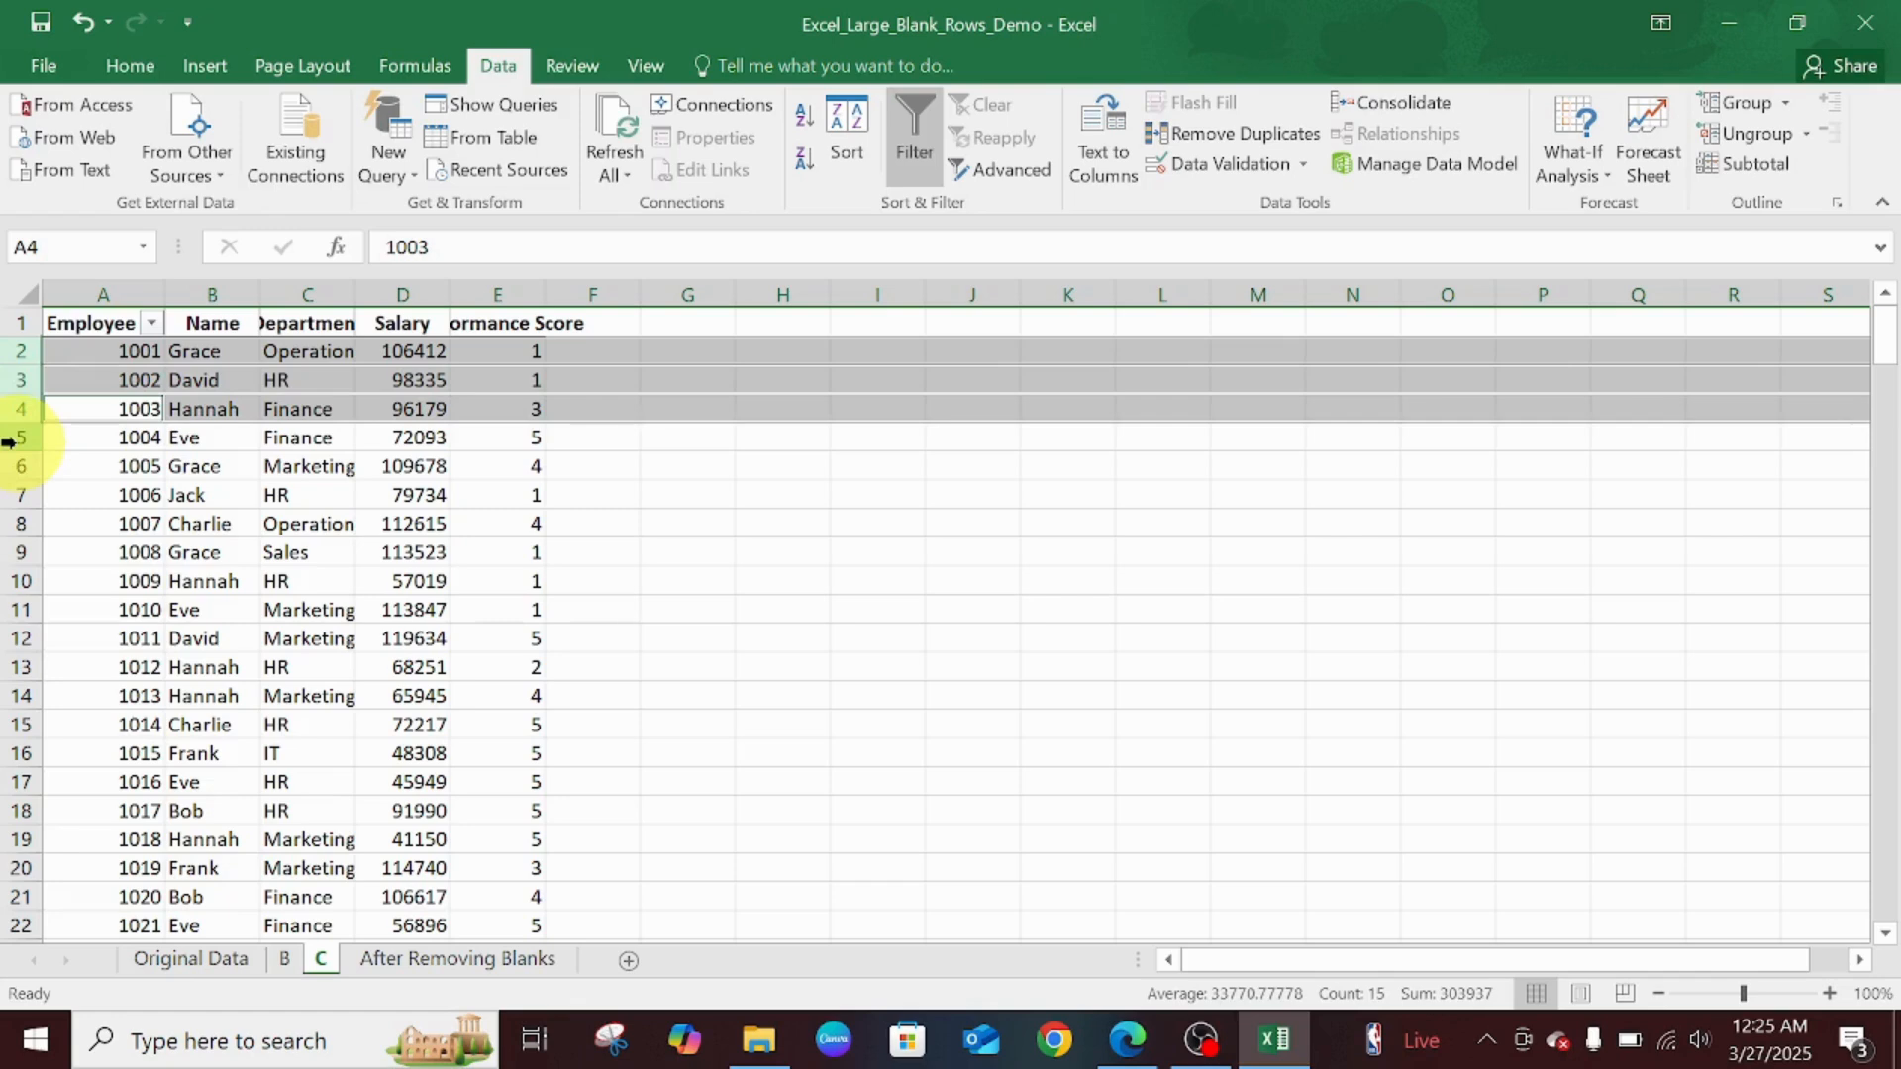
pyautogui.keyDown('ctrl'); pyautogui.click(10, 437); pyautogui.keyUp('ctrl')
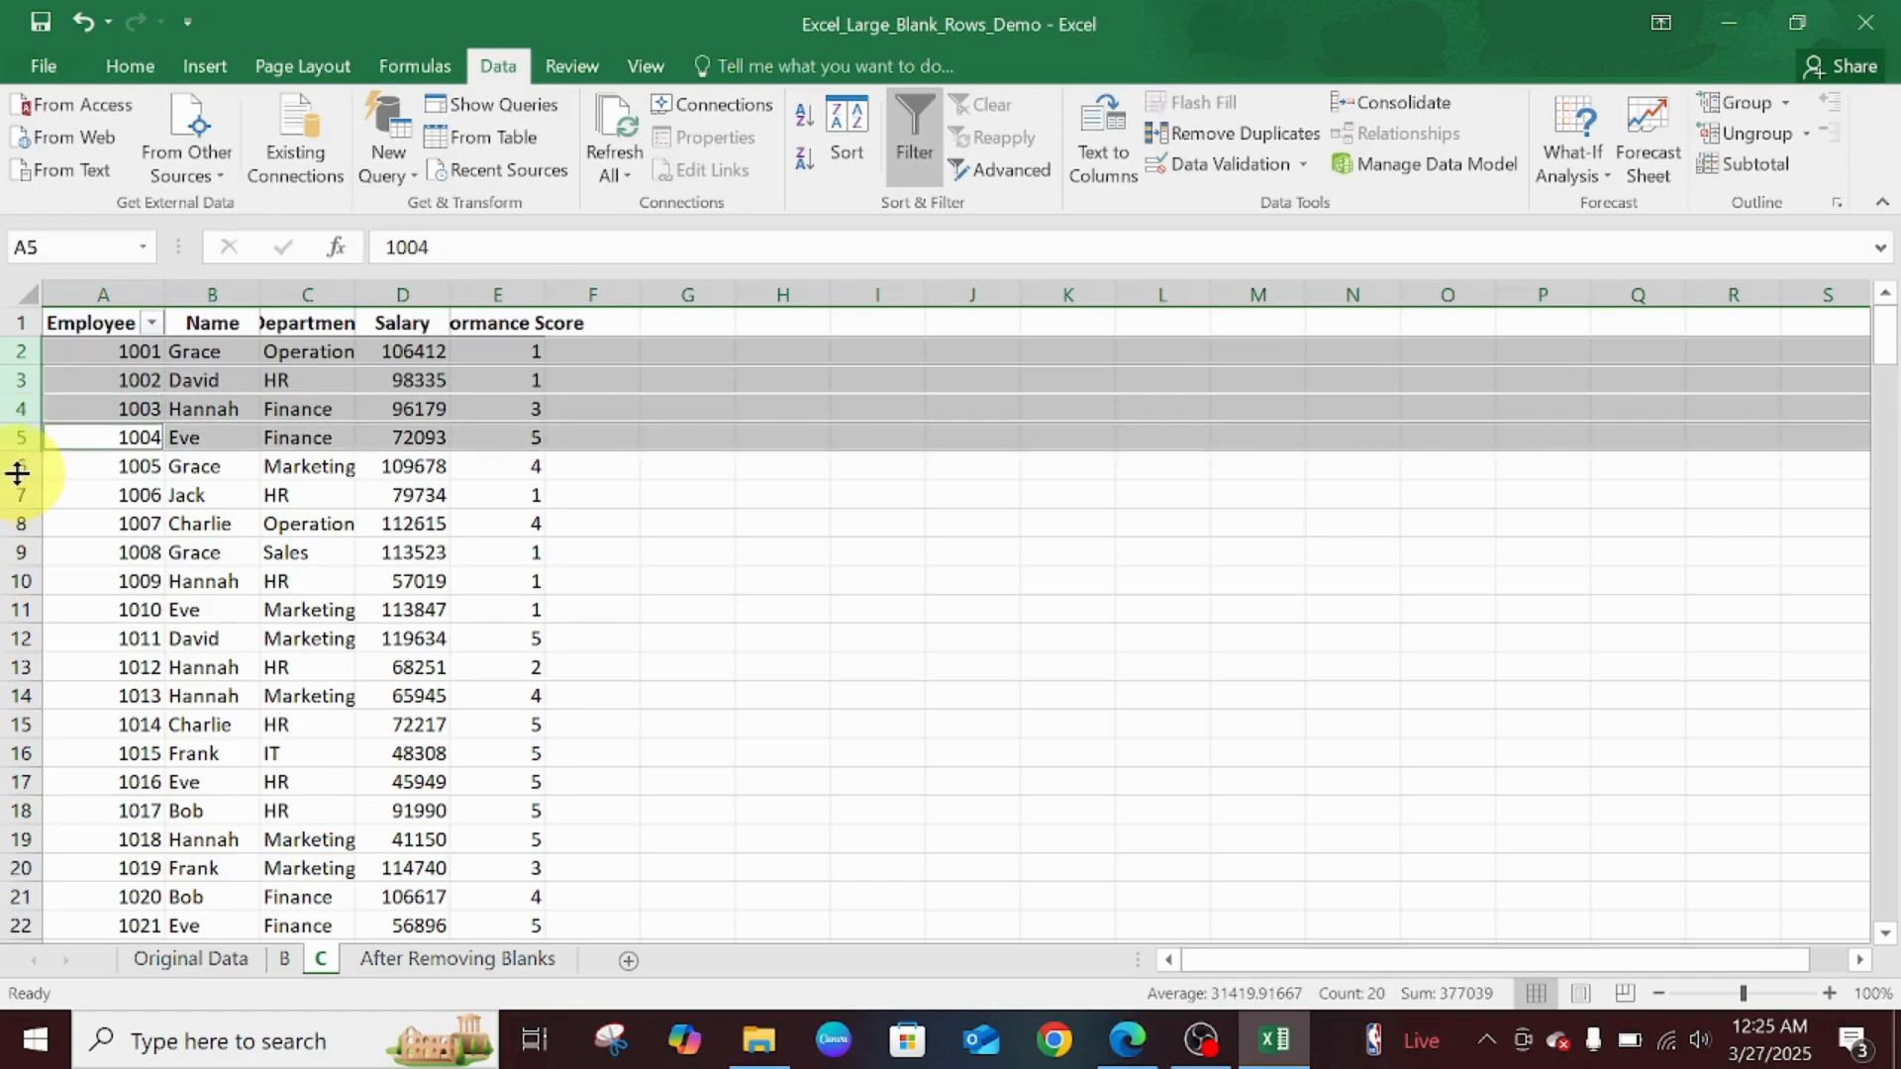
pyautogui.keyDown('ctrl'); pyautogui.click(8, 466); pyautogui.keyUp('ctrl')
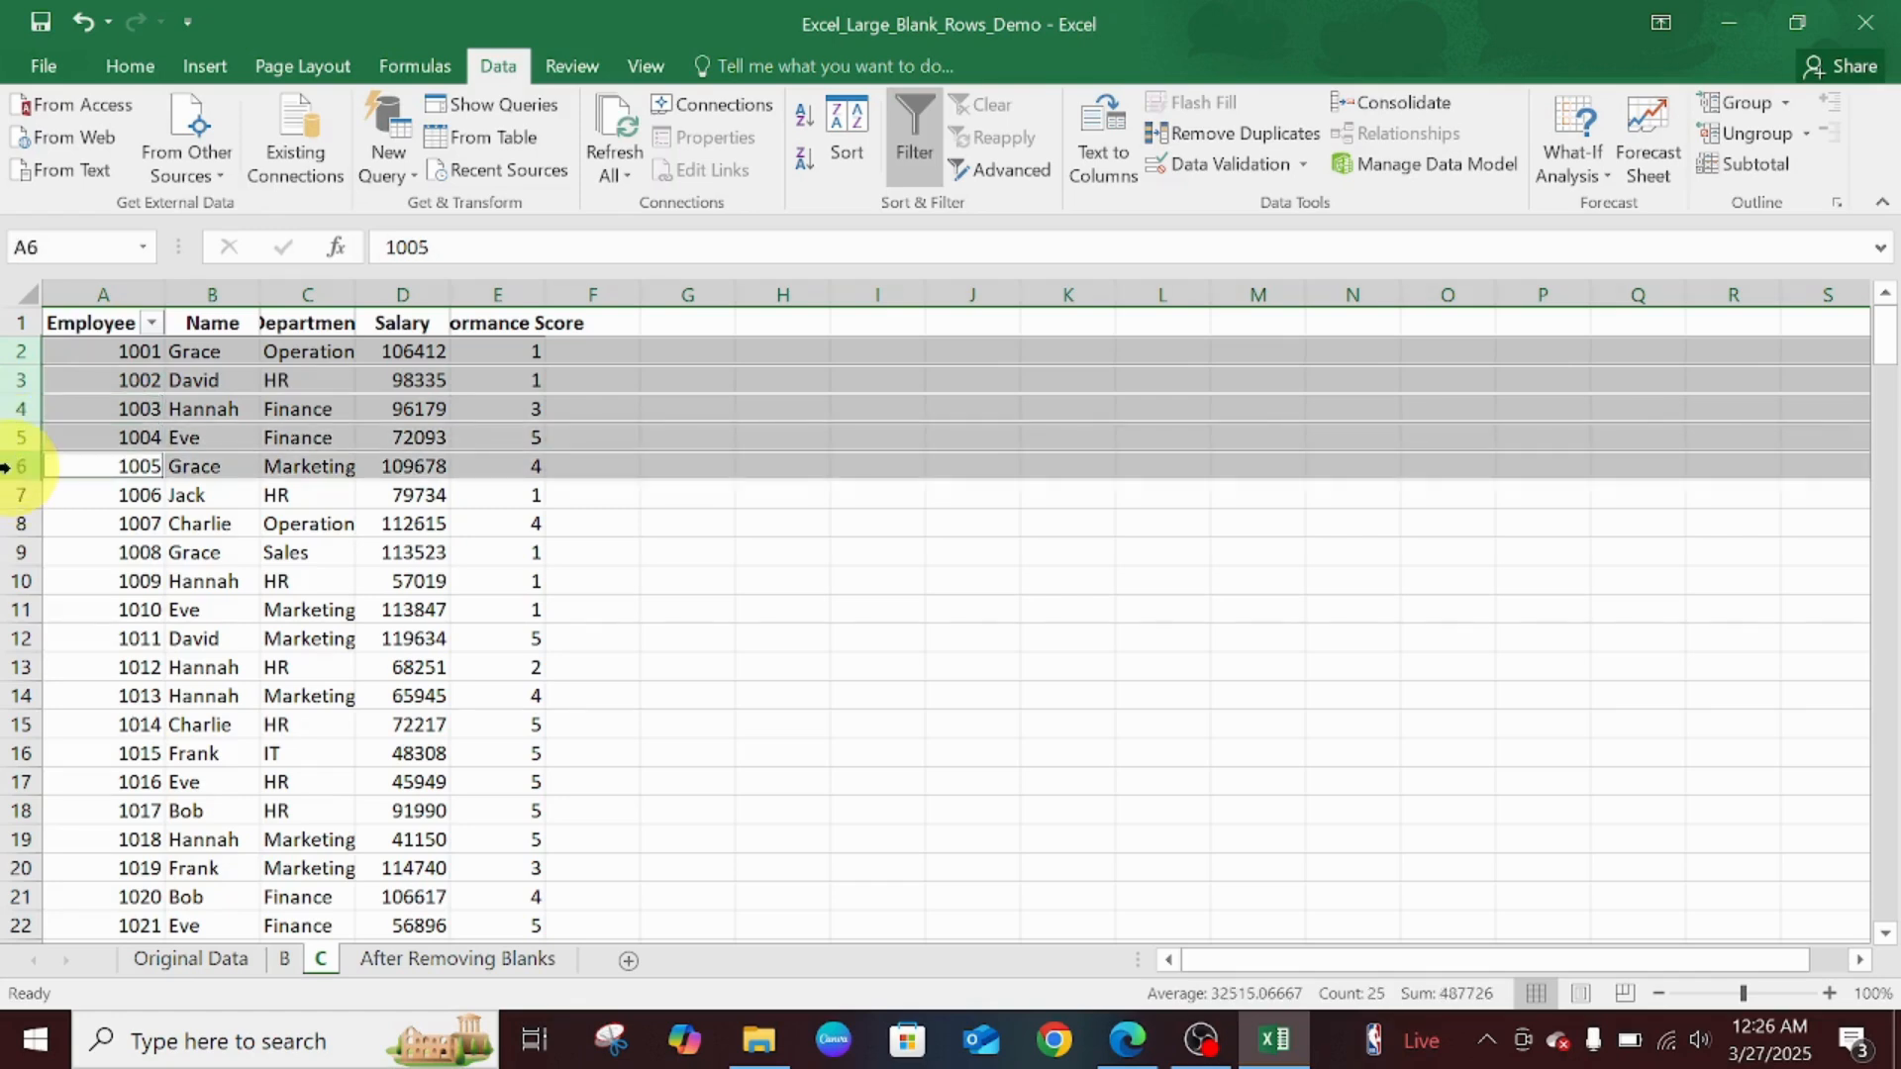
pyautogui.keyDown('ctrl'); pyautogui.click(8, 494); pyautogui.keyUp('ctrl')
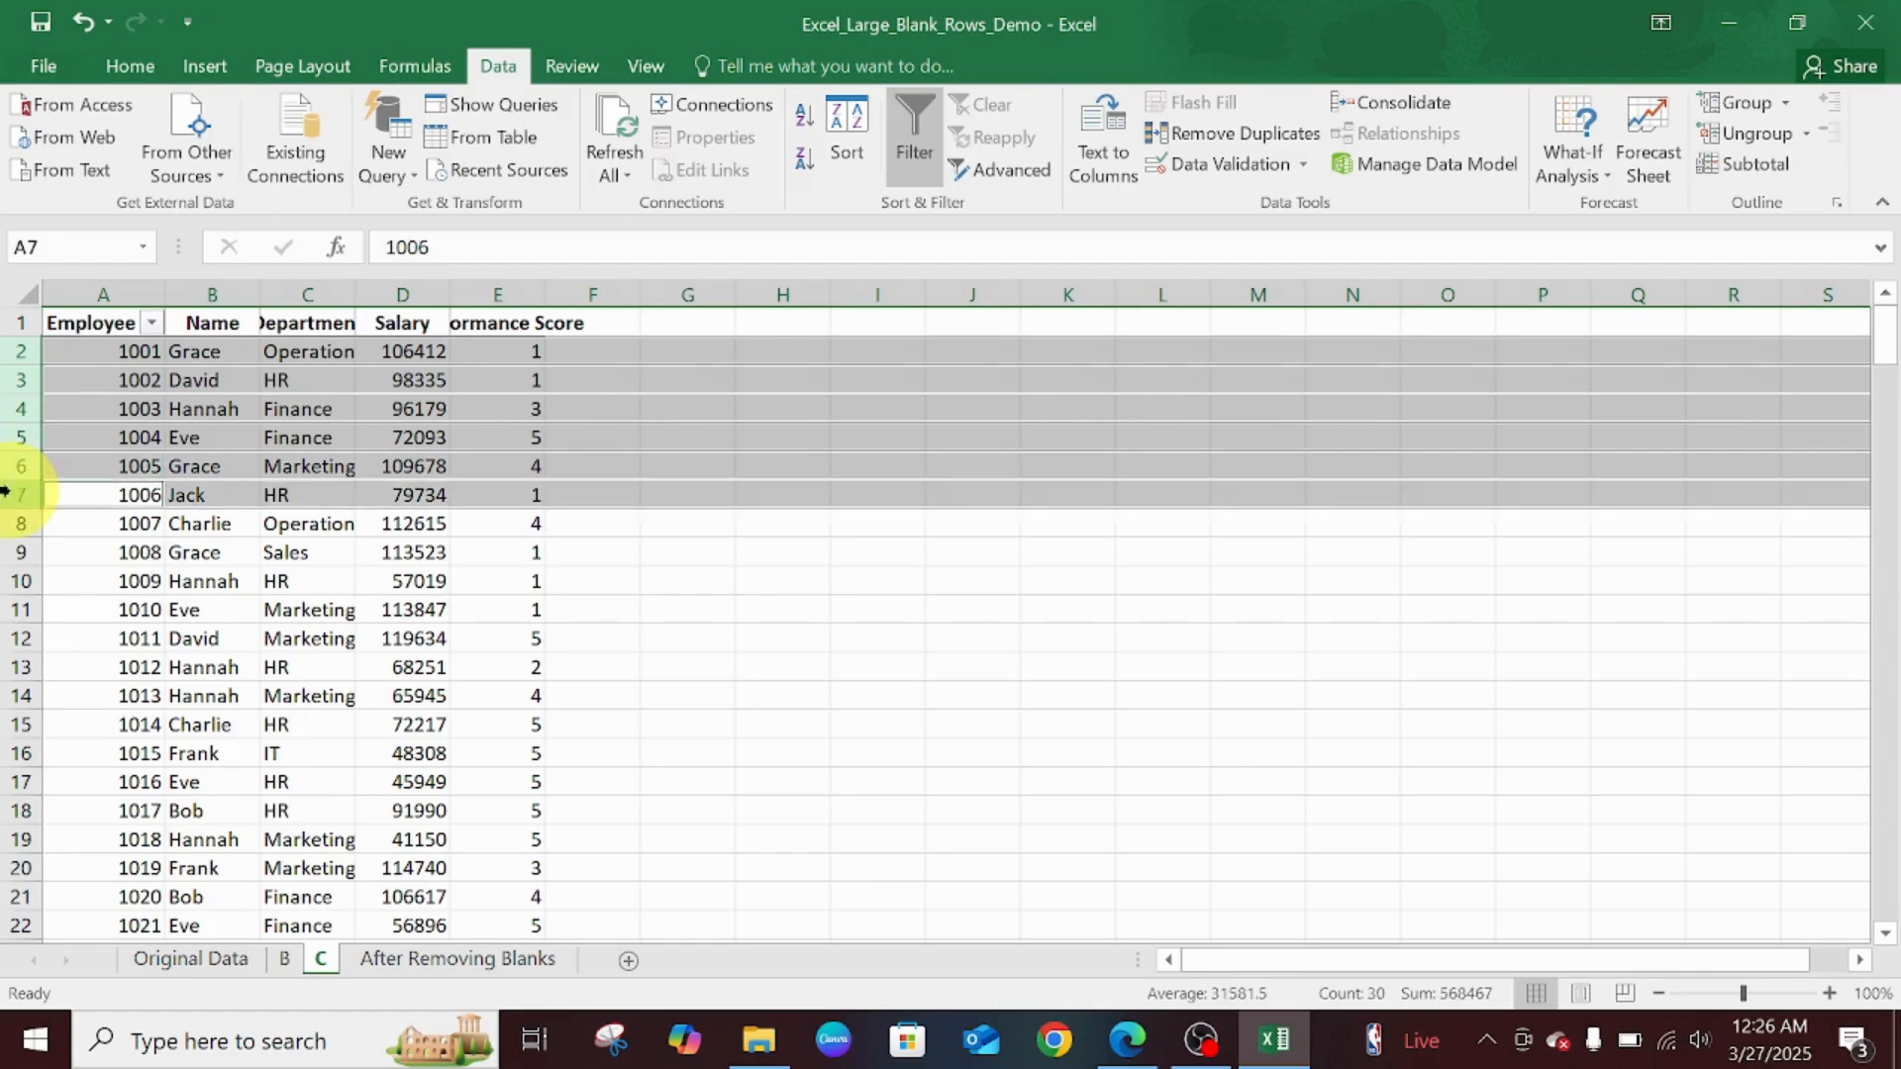
pyautogui.keyDown('ctrl'); pyautogui.click(8, 523); pyautogui.keyUp('ctrl')
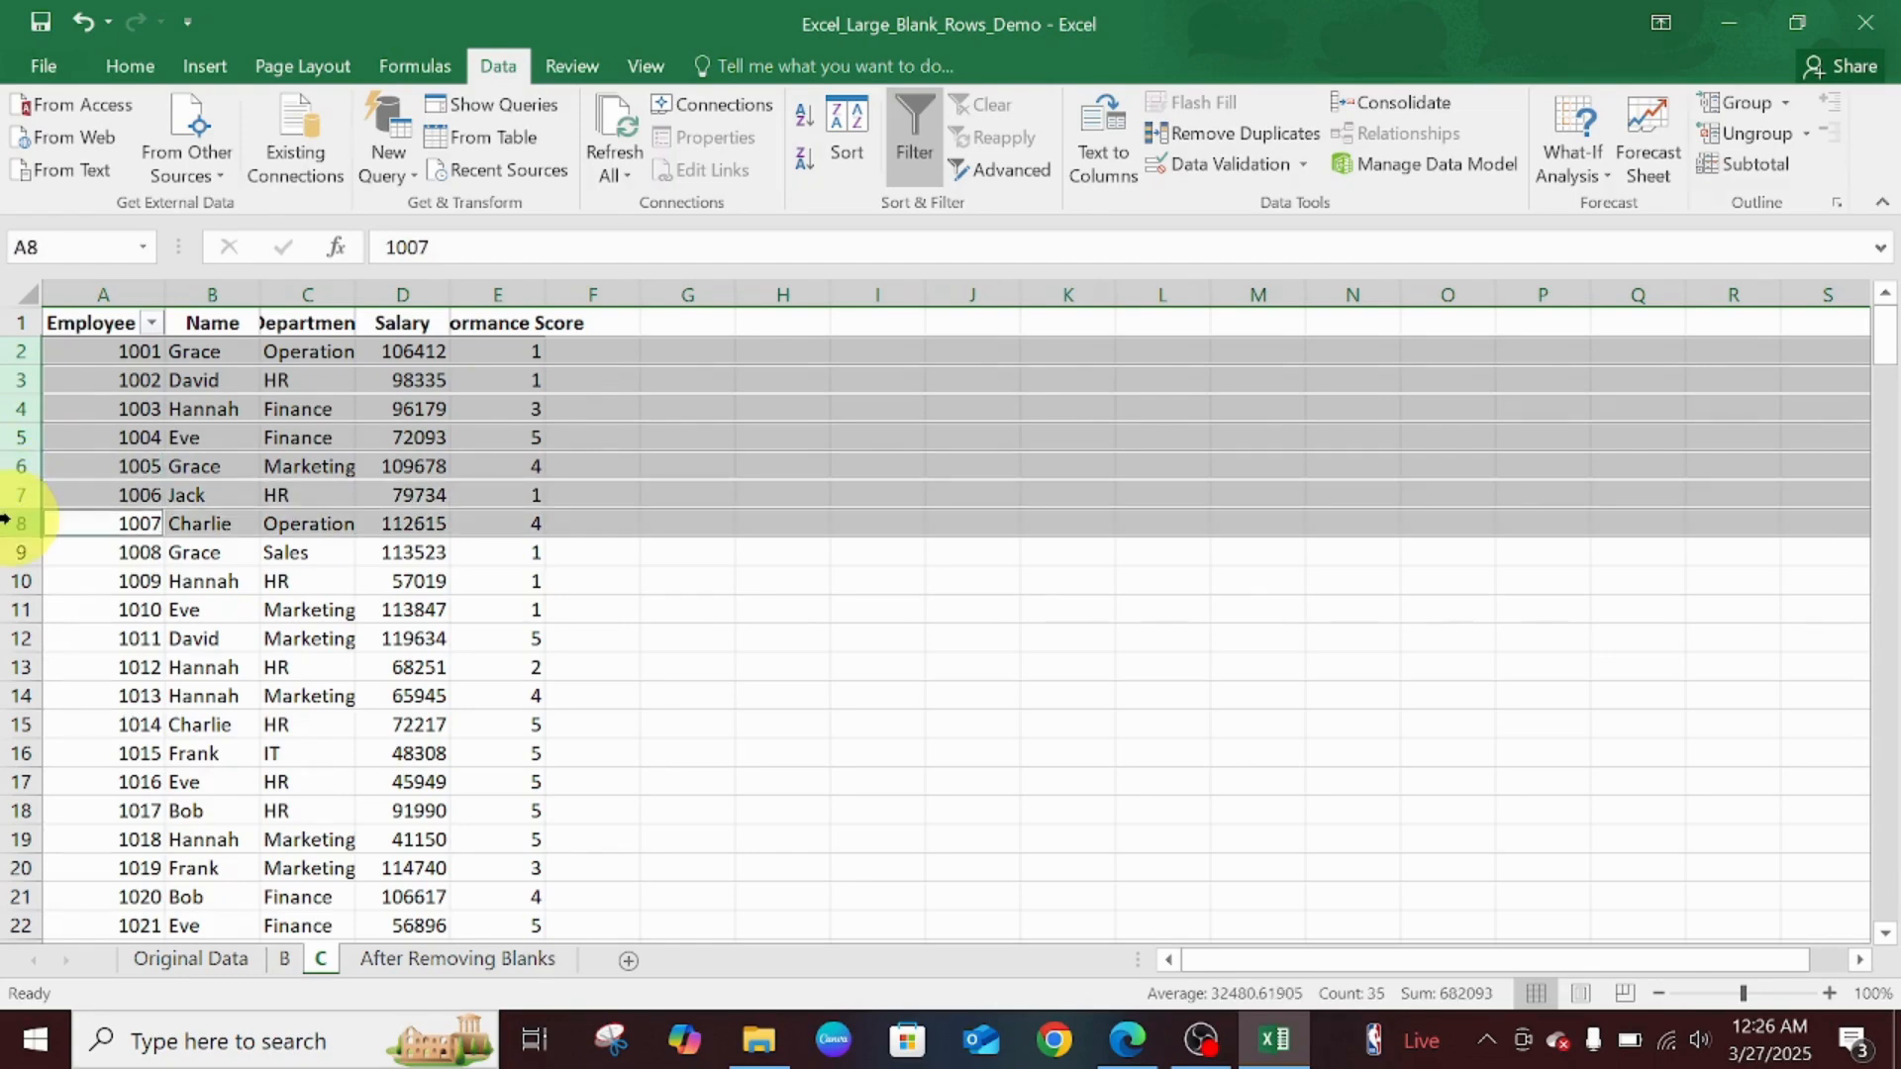
pyautogui.rightClick(6, 519)
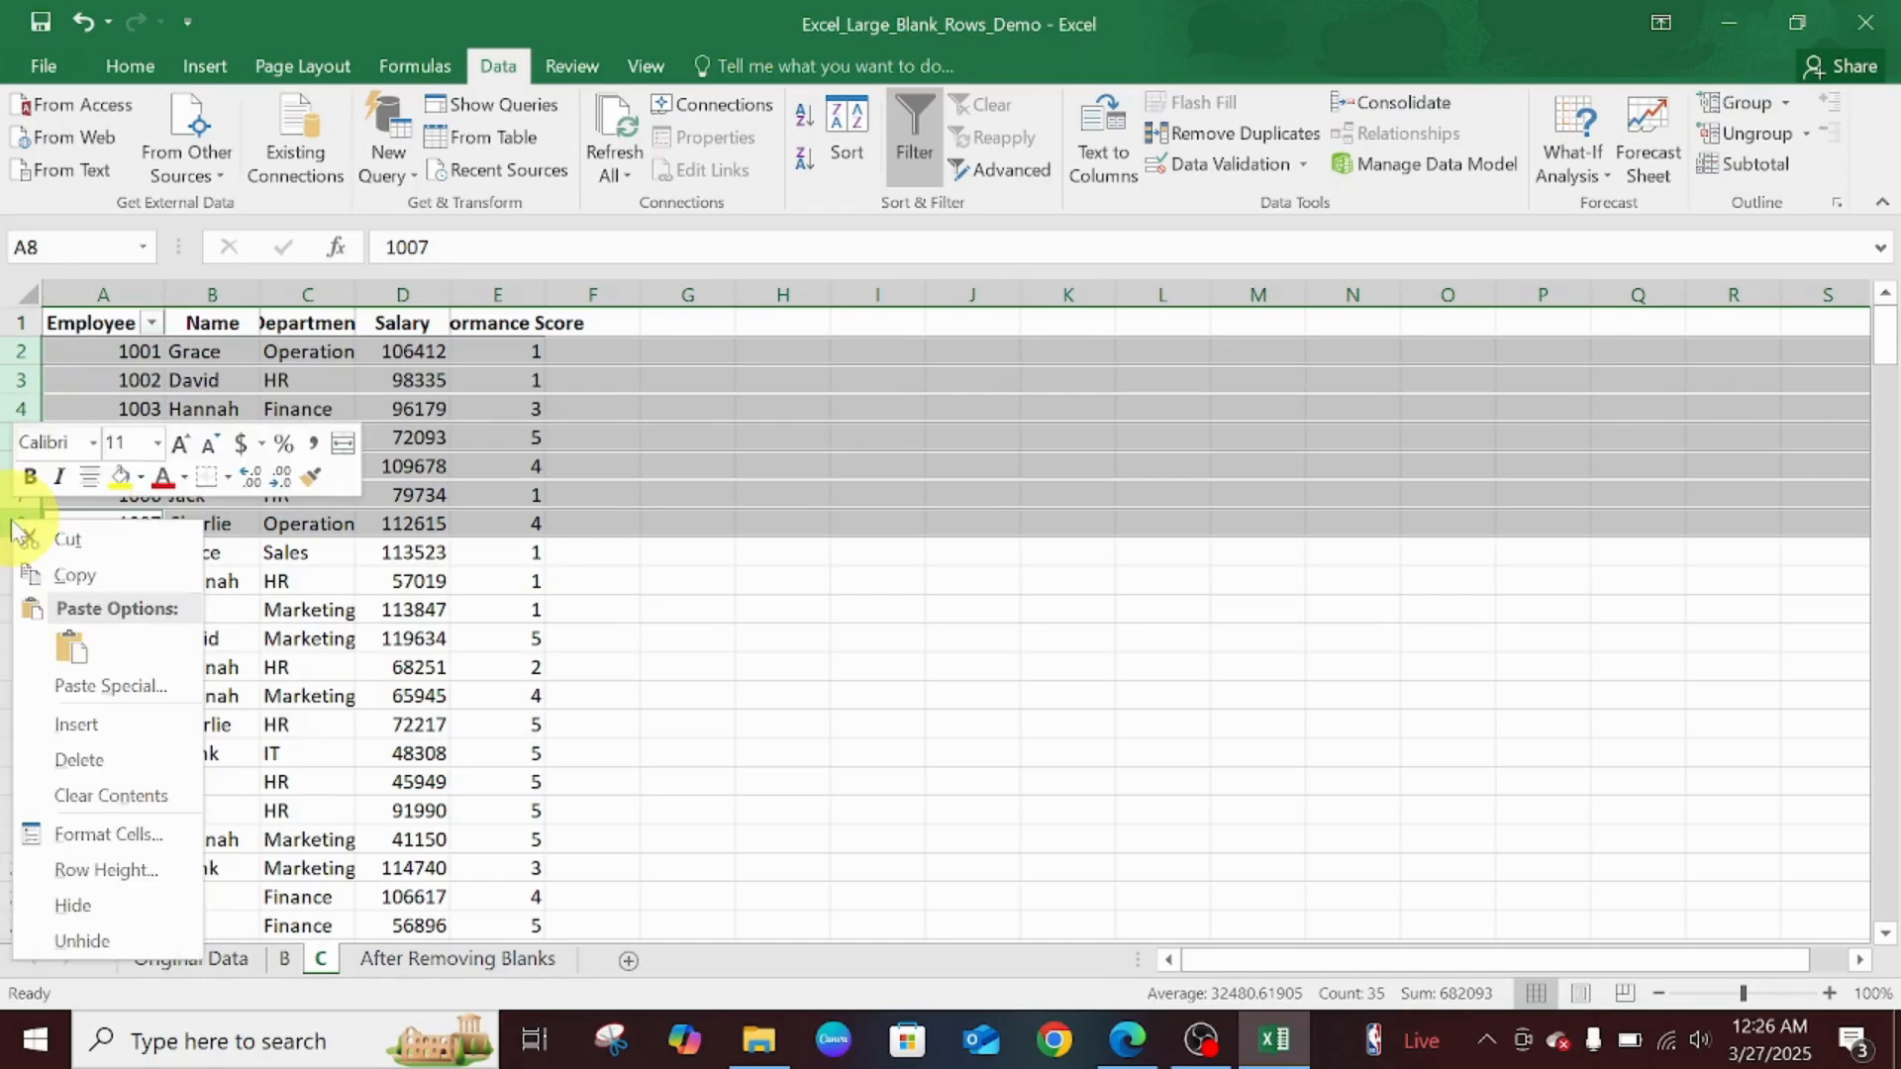
pyautogui.click(76, 726)
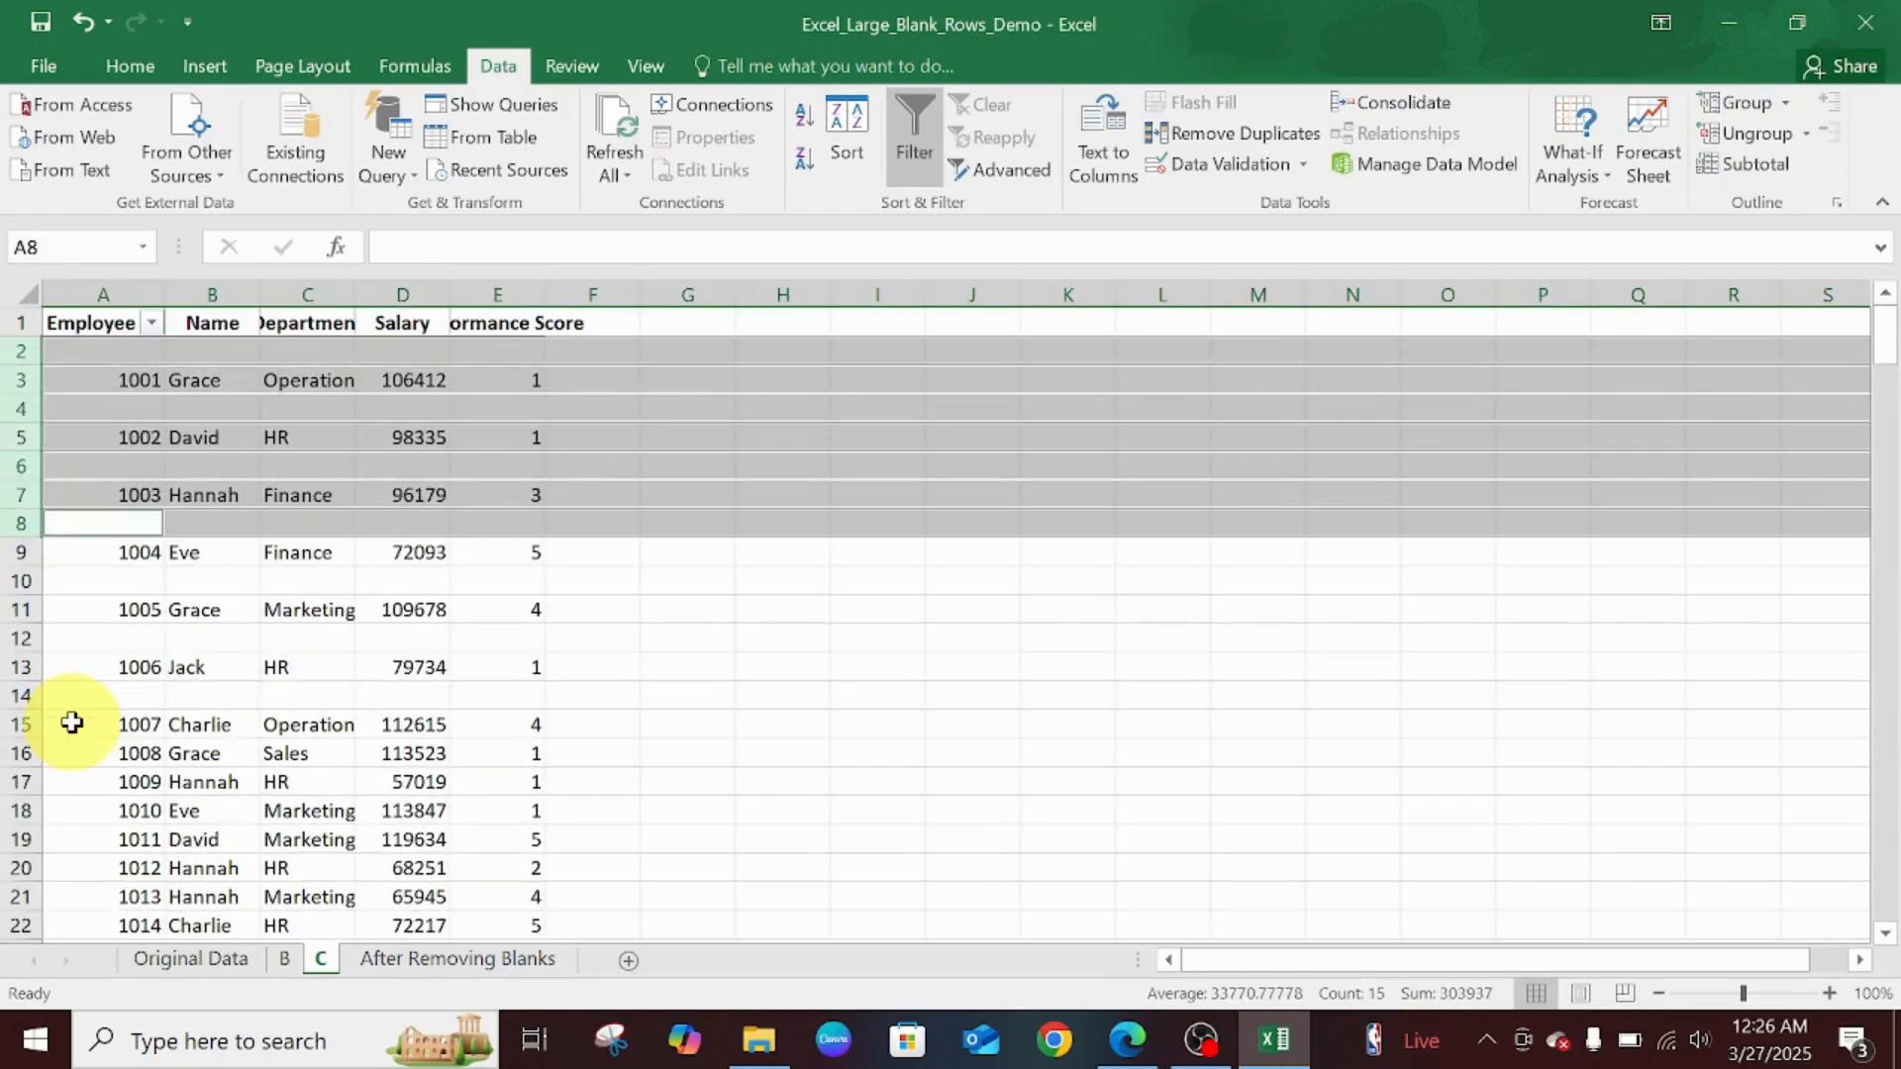
pyautogui.click(619, 607)
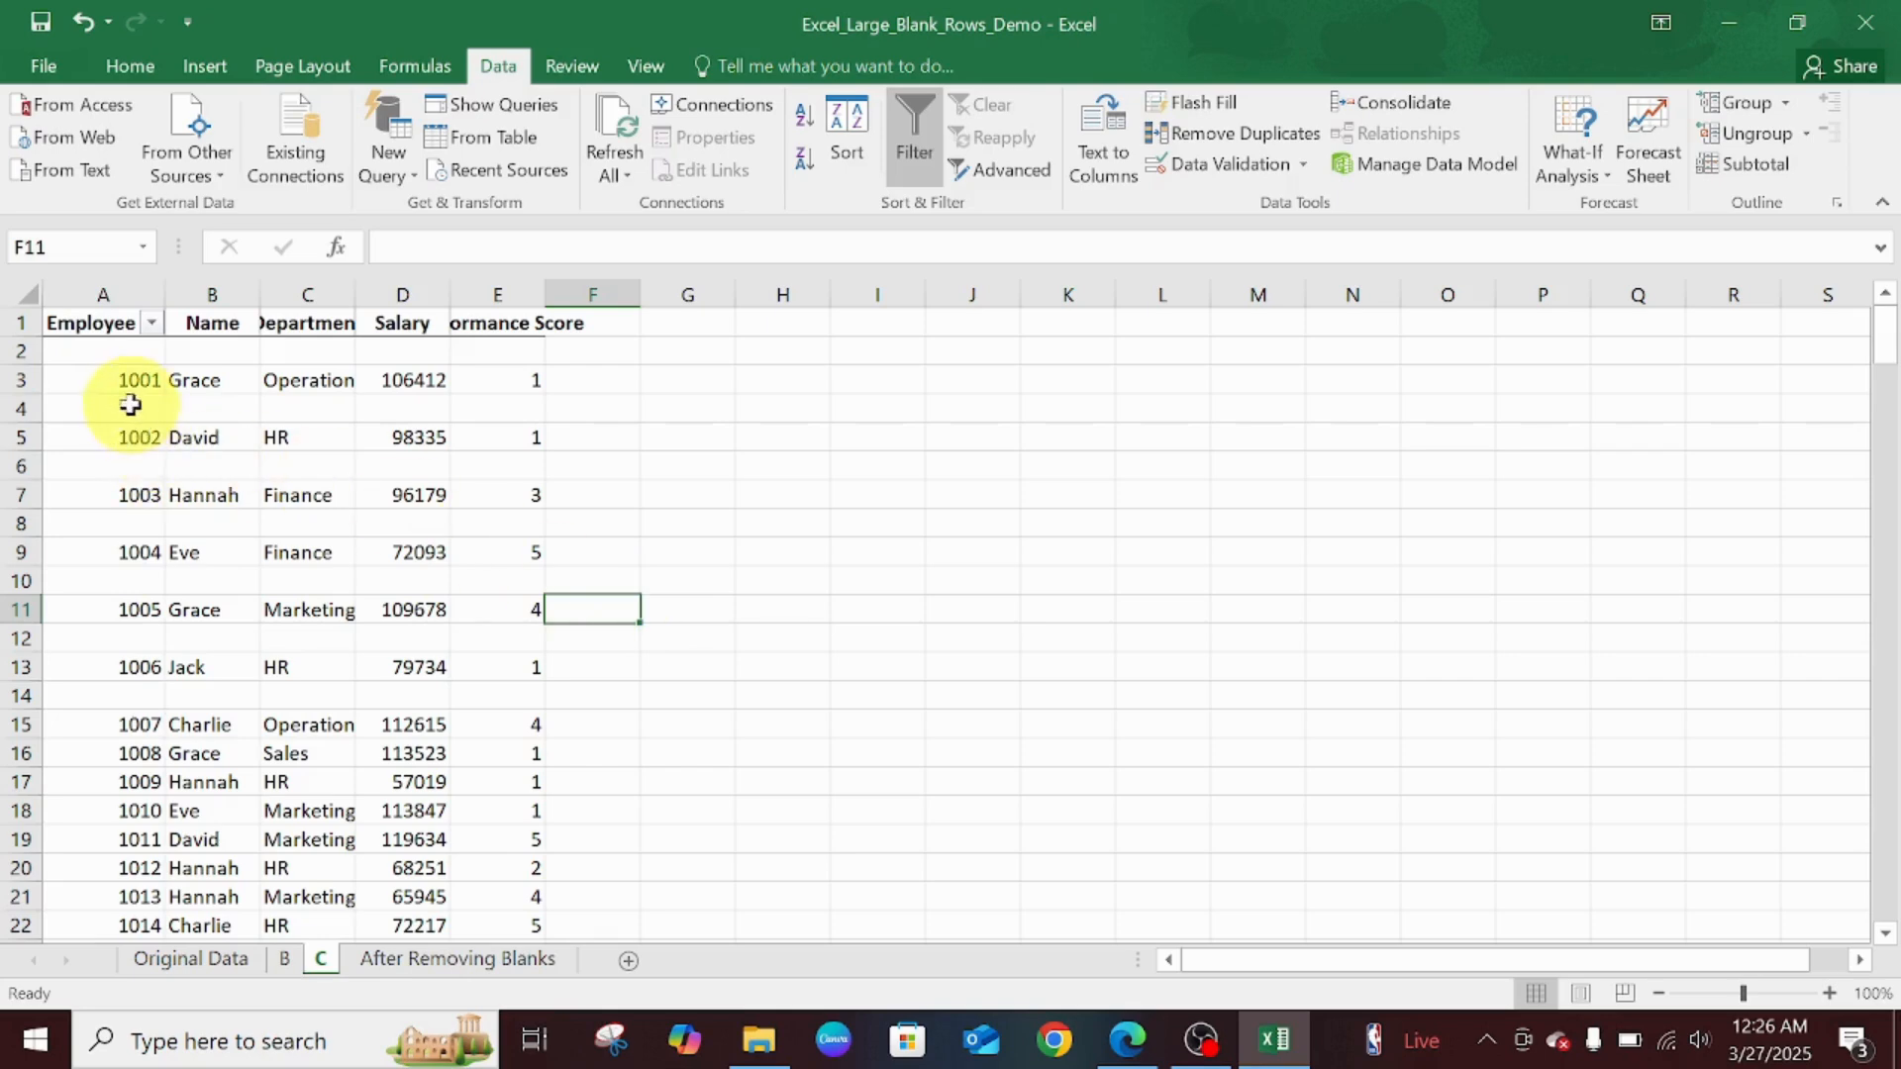
# - Check each new blank row above and between records 1001 through 1007
pyautogui.click(107, 355)
pyautogui.click(115, 409)
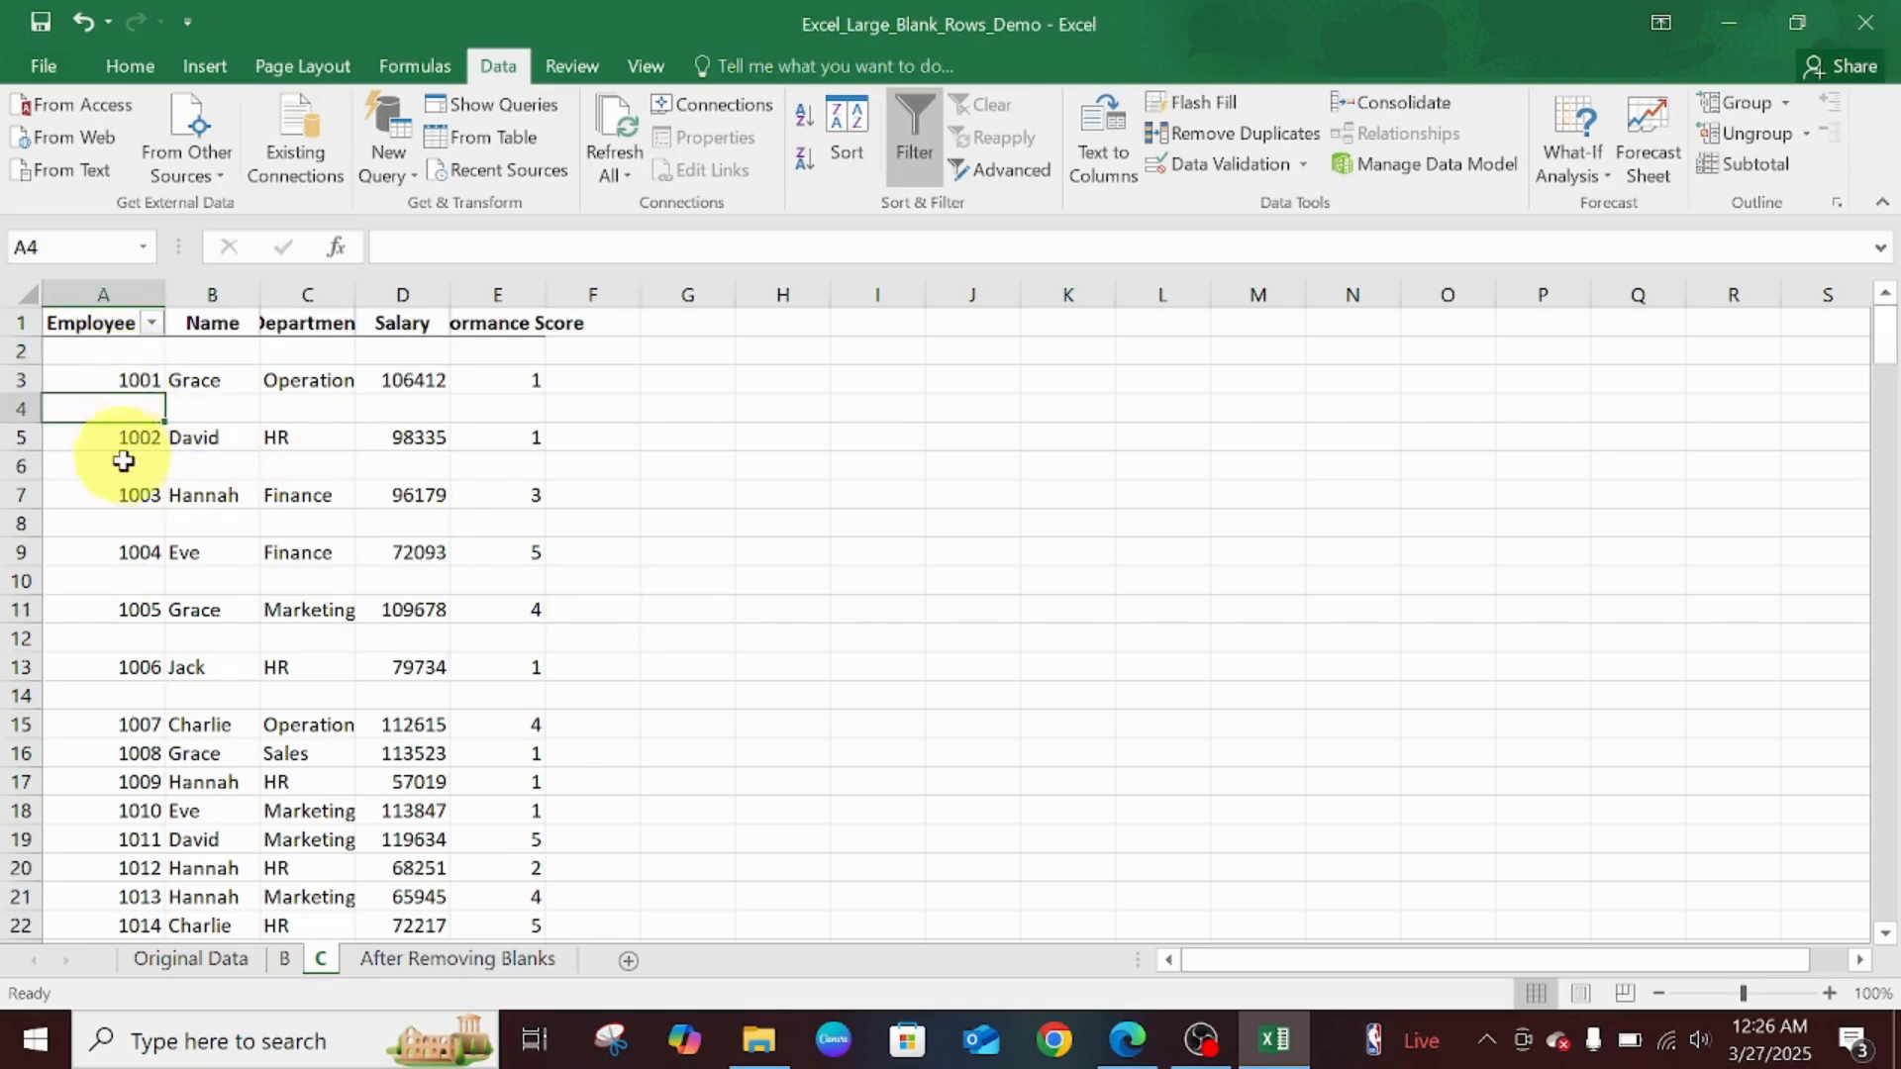
pyautogui.click(131, 465)
pyautogui.click(139, 522)
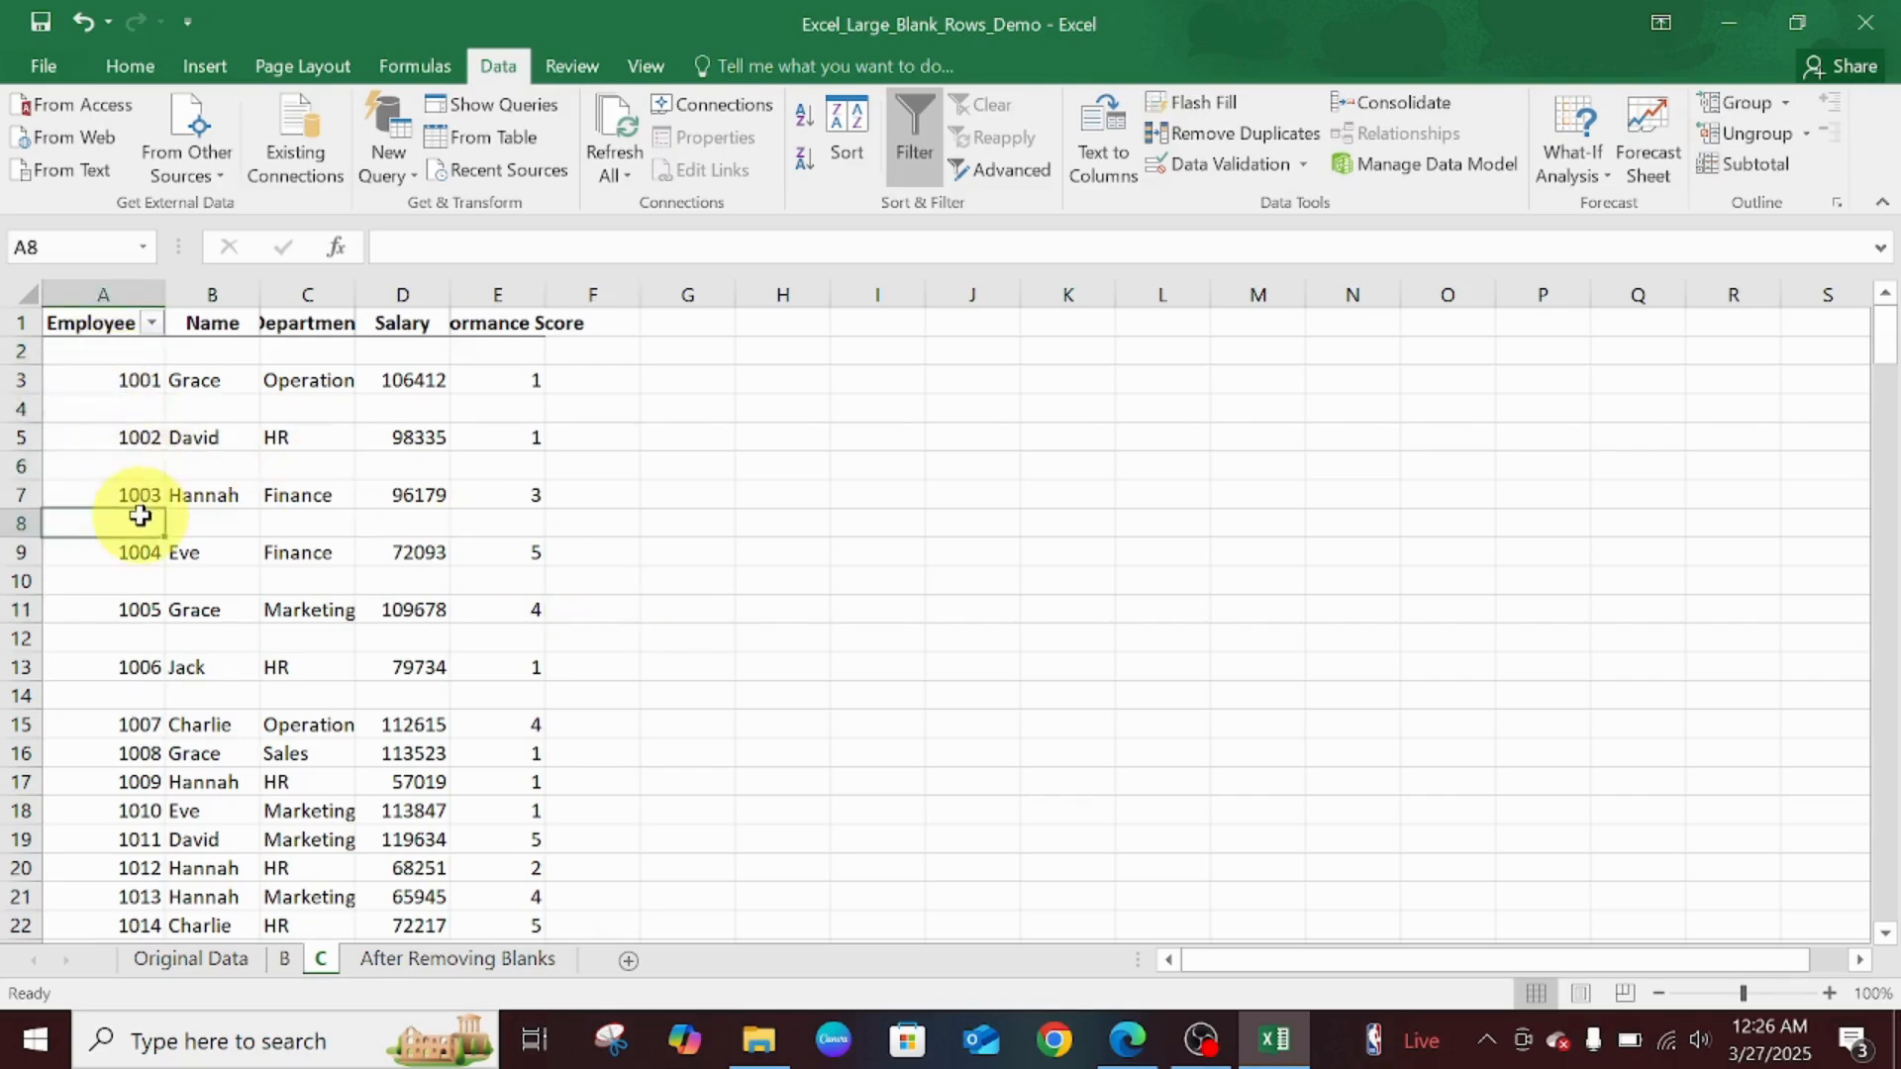
pyautogui.click(139, 584)
pyautogui.click(132, 634)
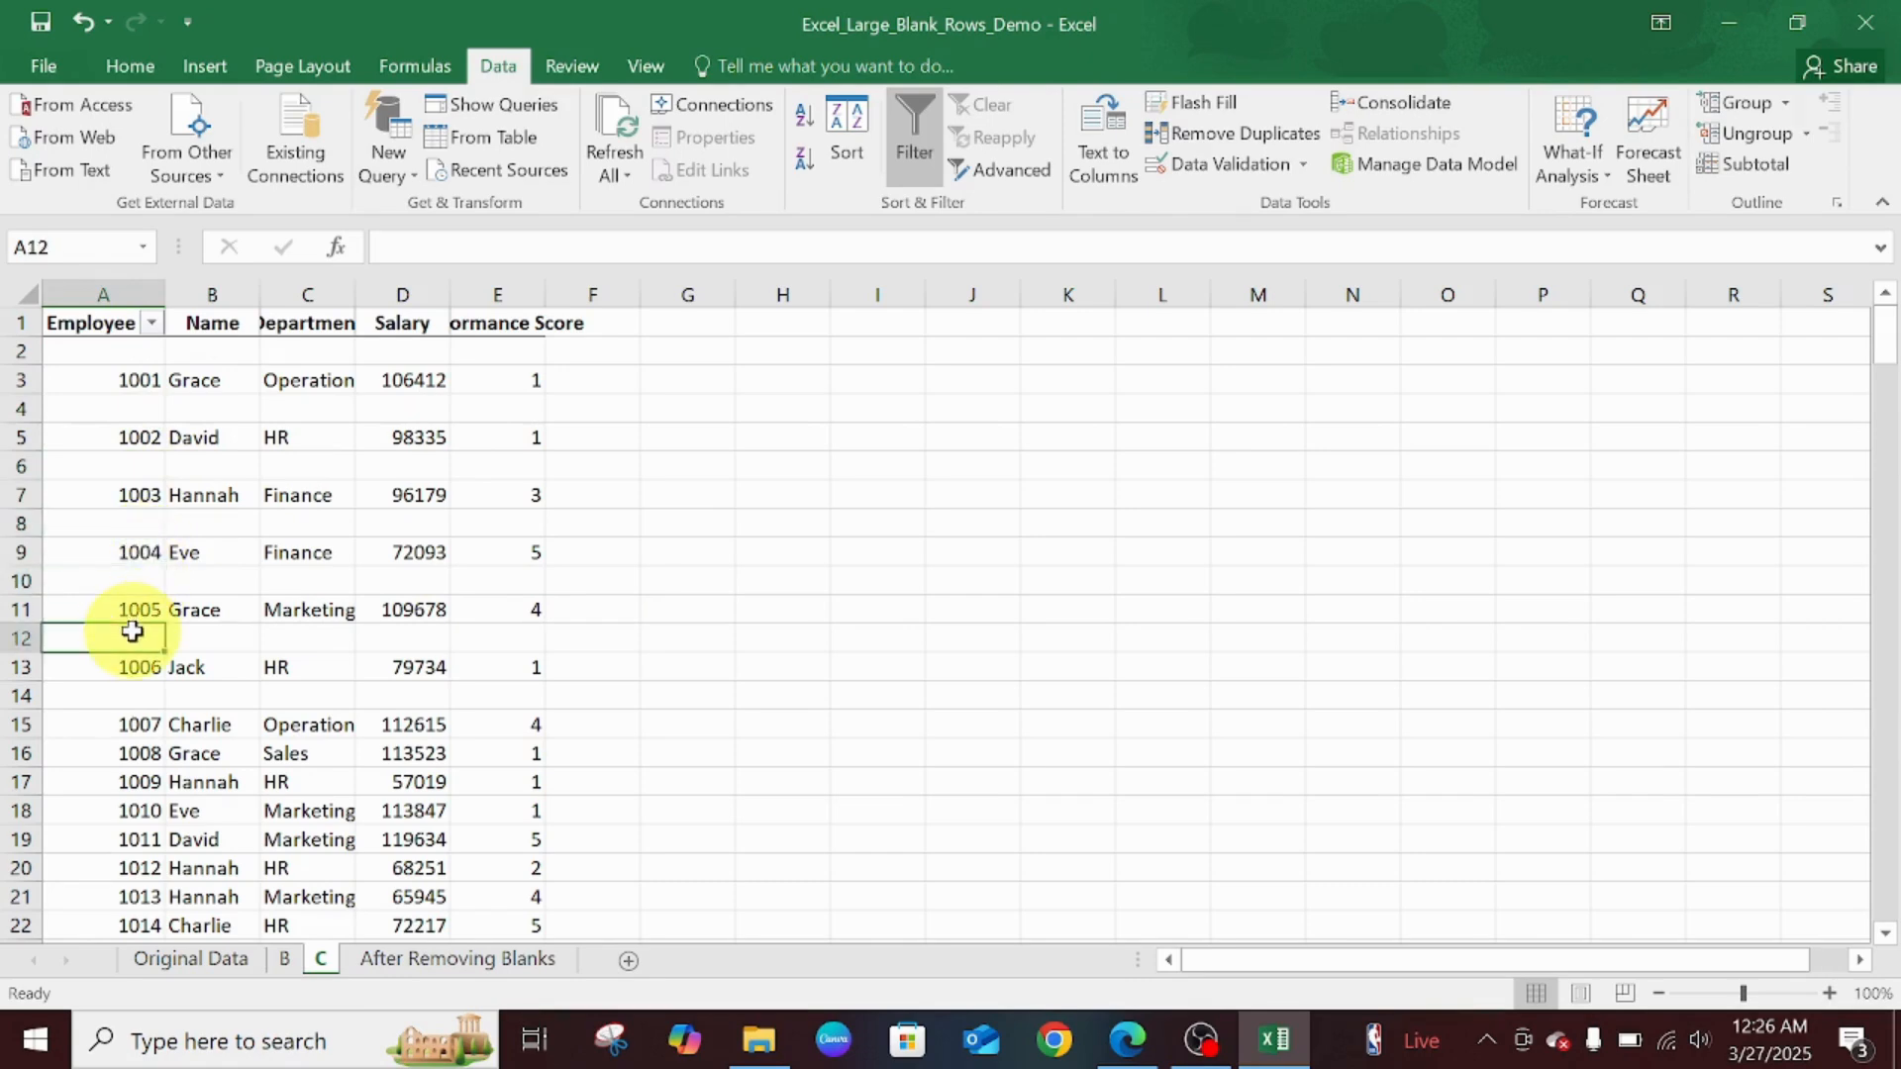
pyautogui.click(138, 697)
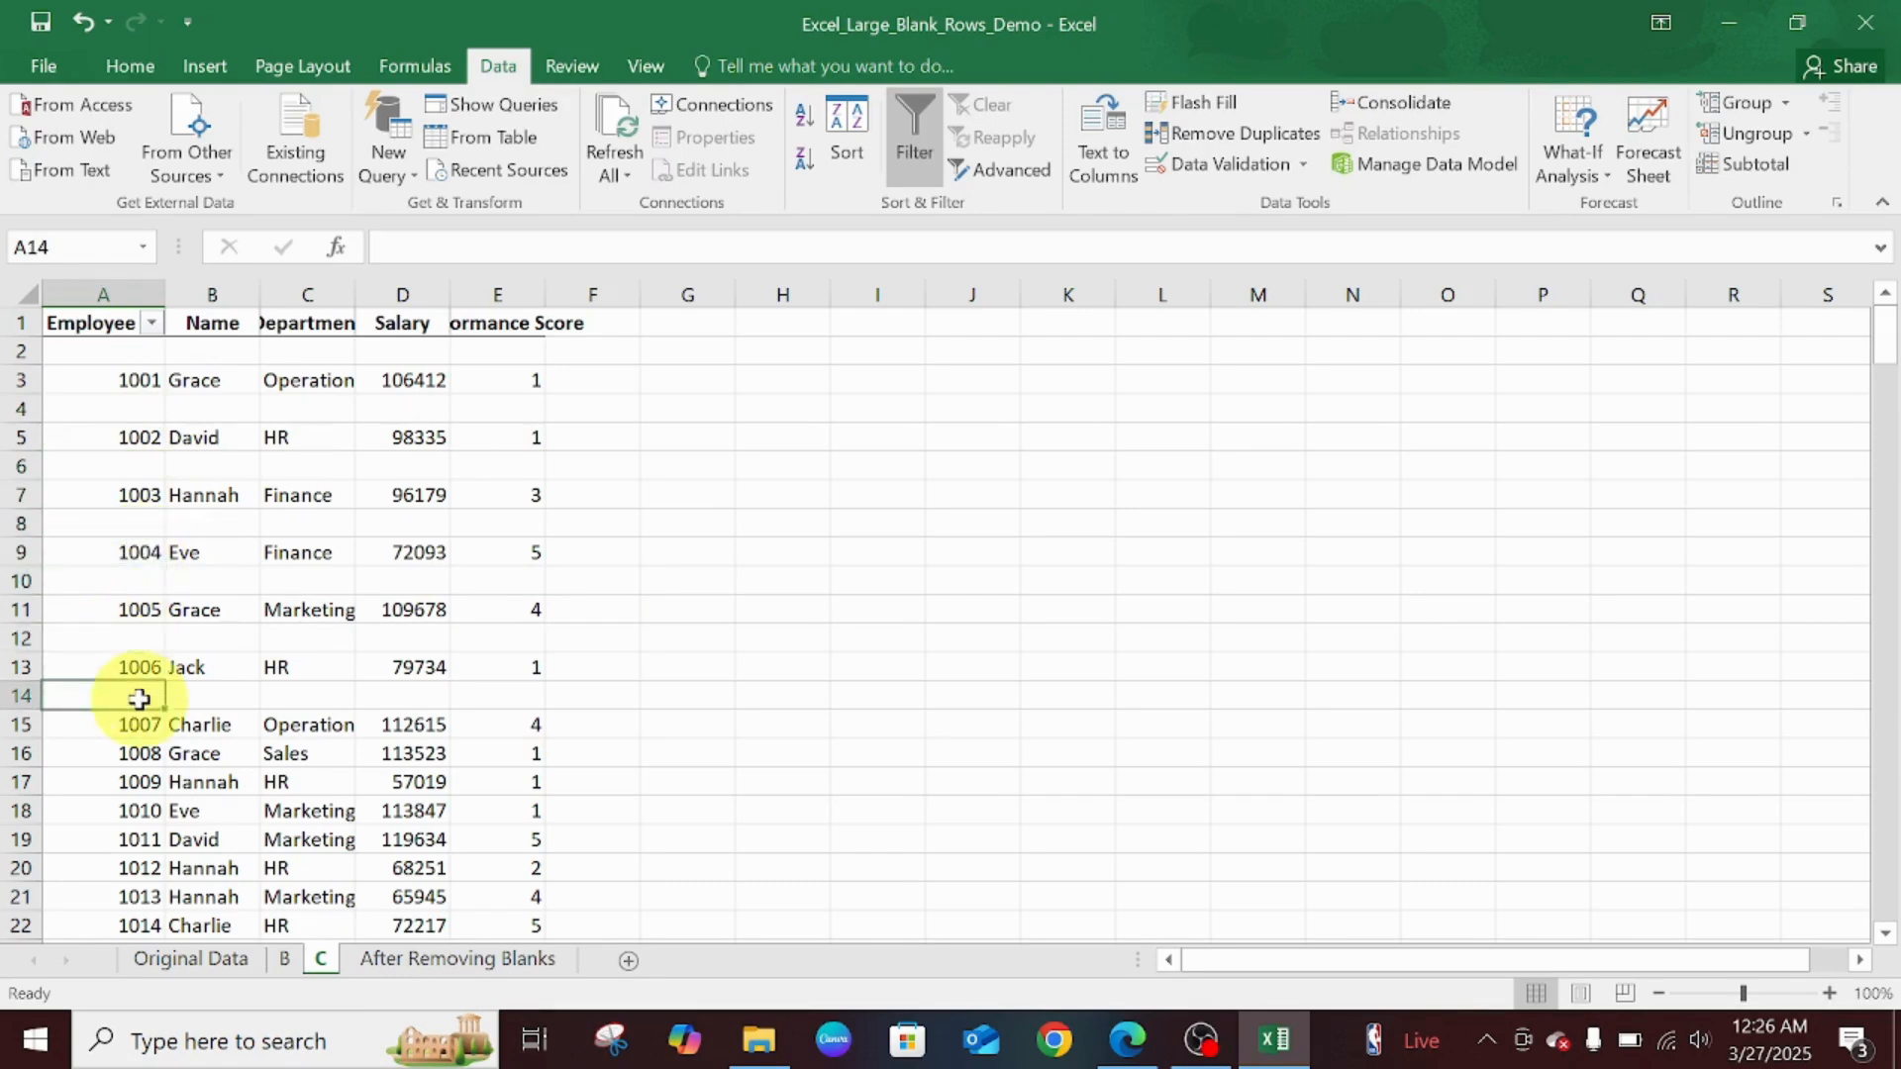